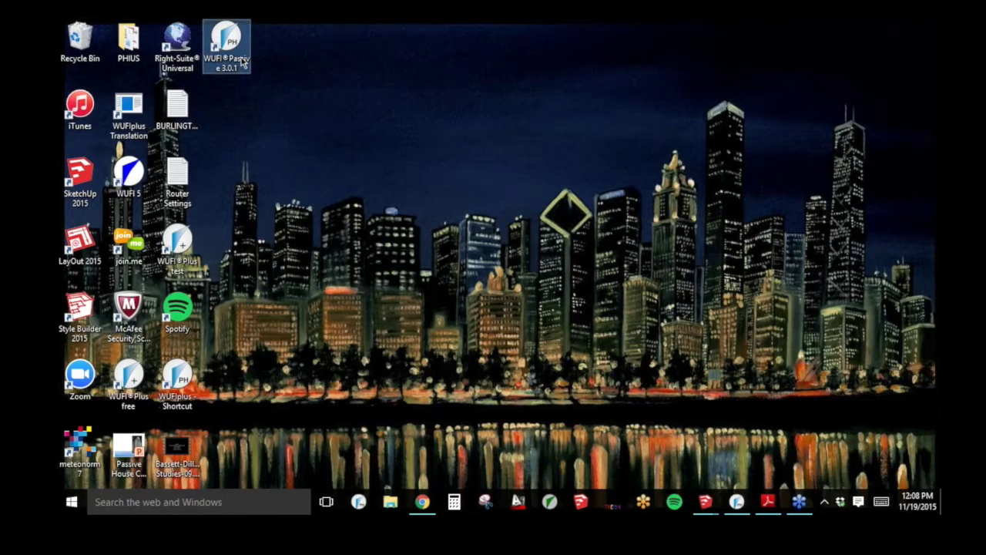
Step: Launch WUFI Passive 3.0.1 from the desktop with administrator rights
right_click(223, 50)
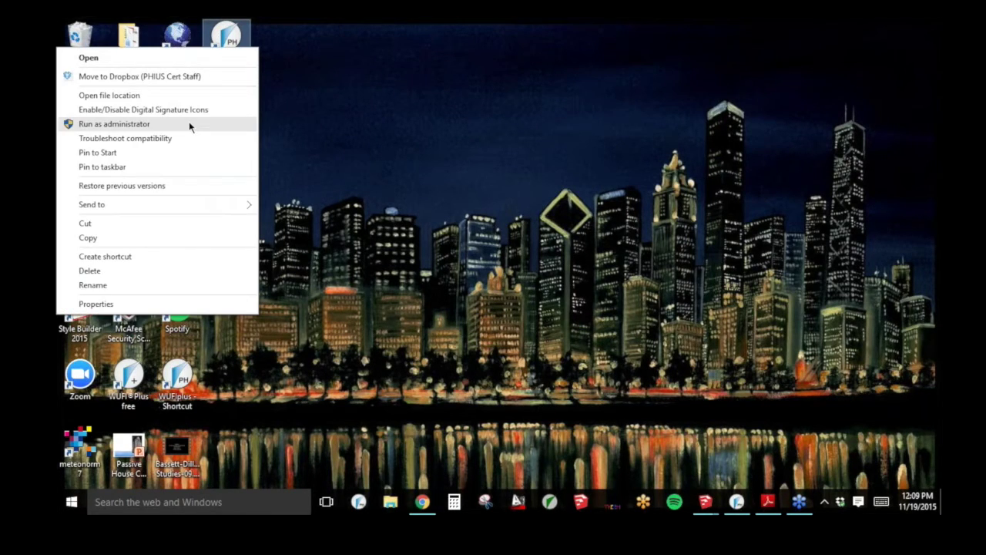
click(189, 124)
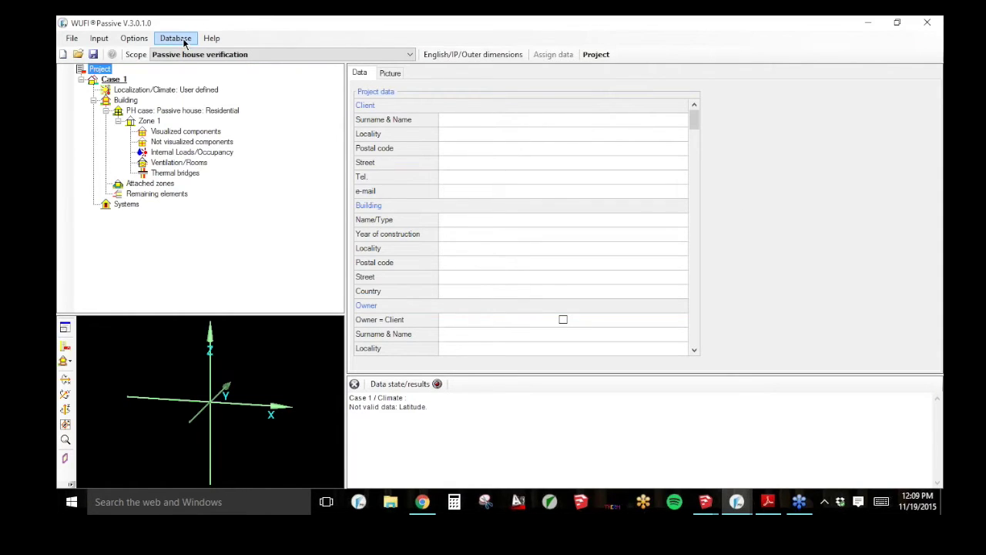
click(185, 44)
click(354, 23)
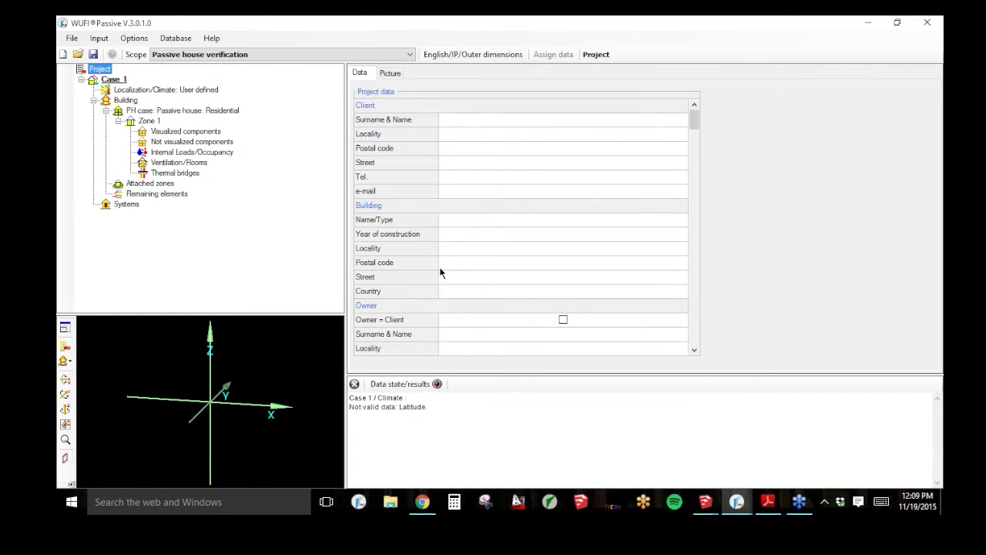
Step: Open the SketchUp plugin options and leave "Use plugin into SketchUp" enabled
click(147, 39)
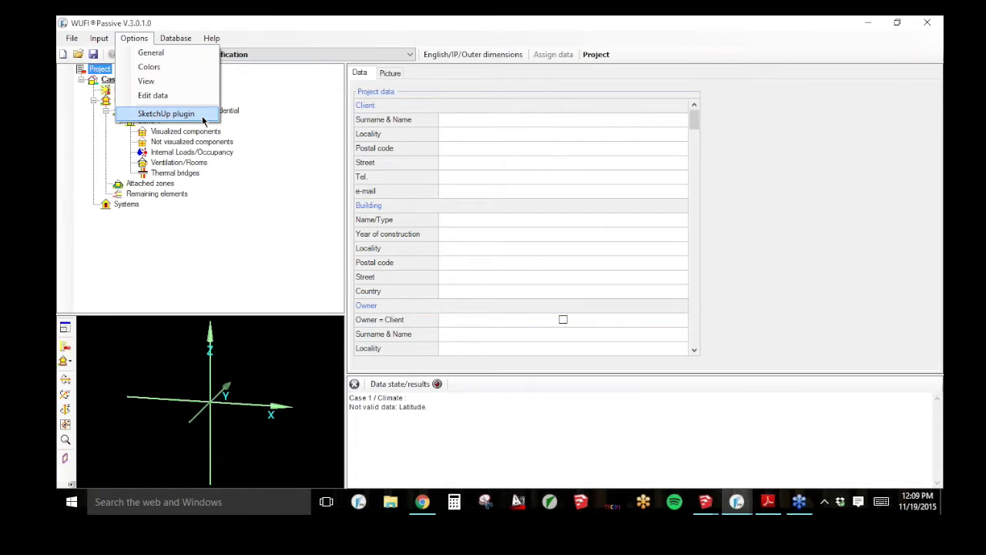
click(166, 114)
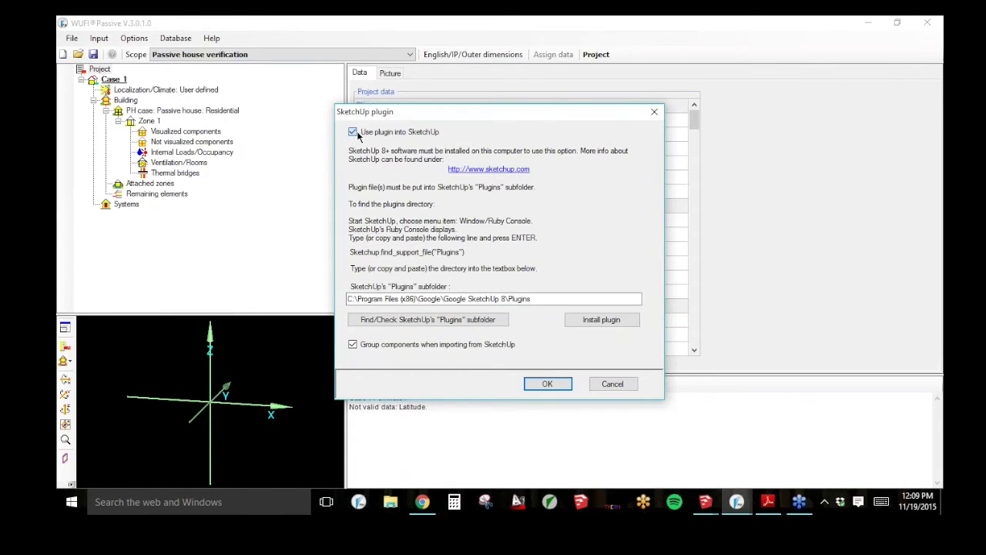
click(353, 133)
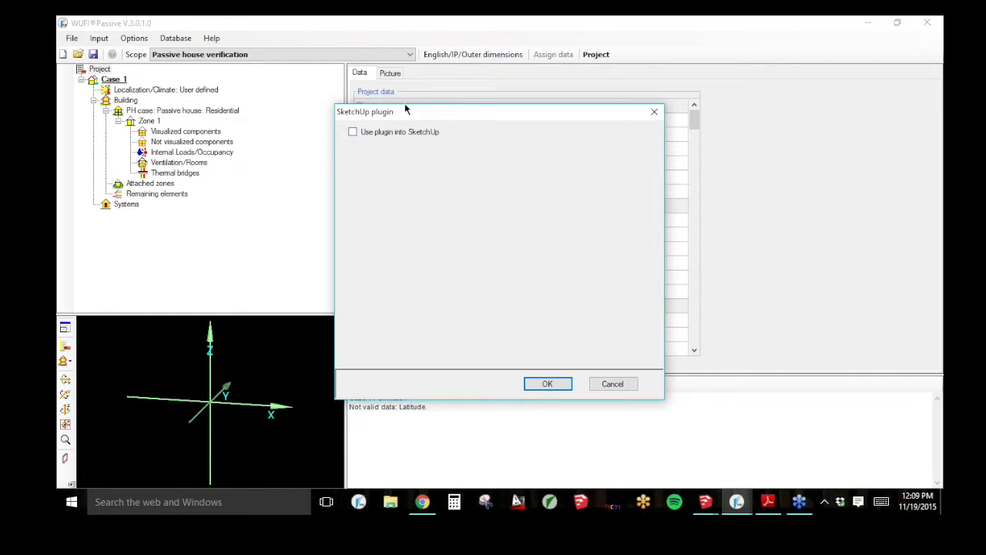
click(353, 133)
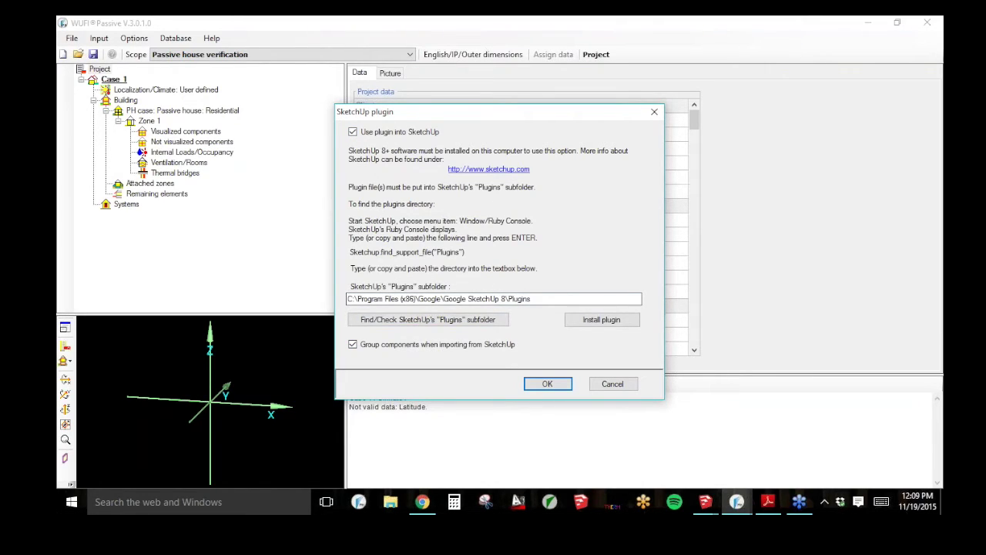
Step: Install the plugin into the subfolder C:\Program Files (x86)\Google\Google SketchUp 8\Plugins and dismiss the confirmation
drag(541, 298, 337, 291)
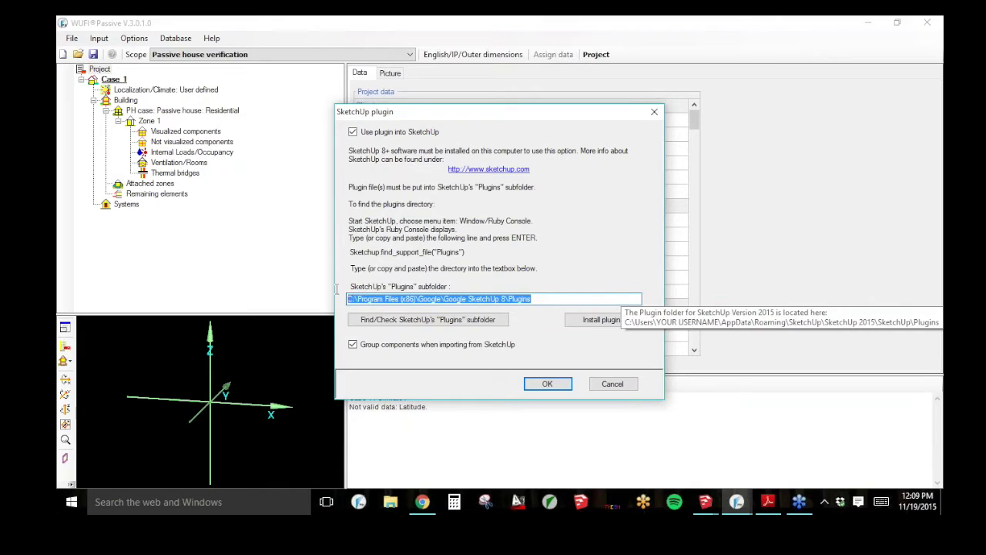
click(531, 300)
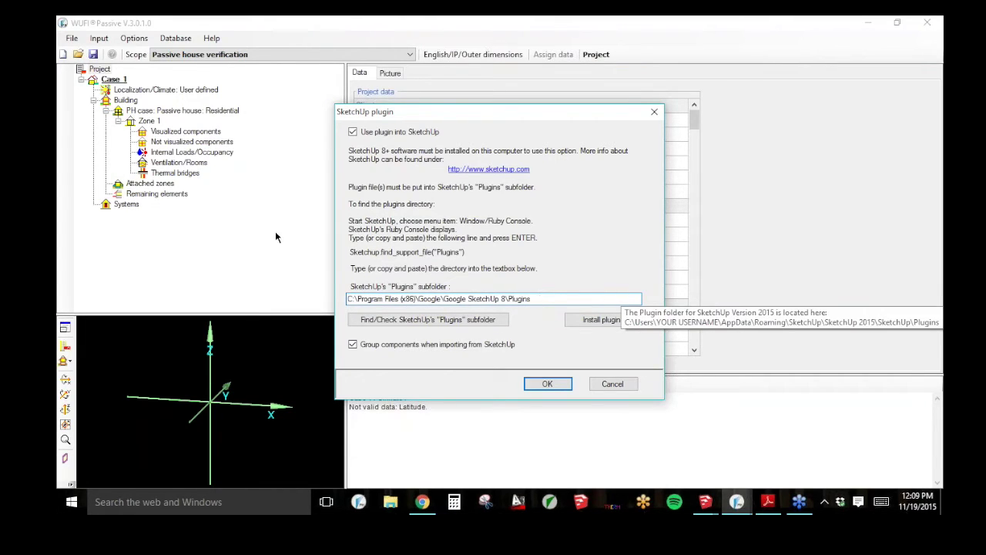
drag(349, 299, 539, 299)
click(552, 299)
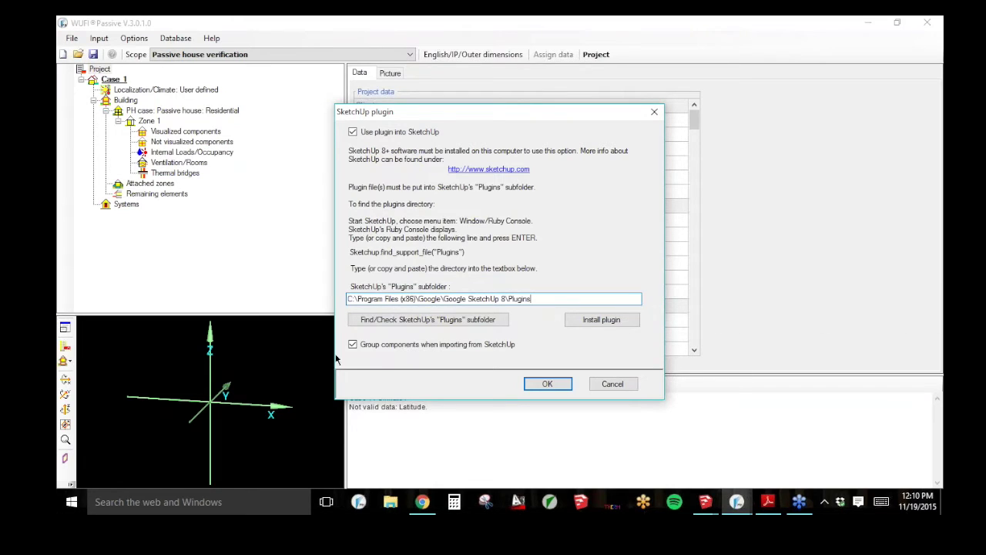
click(599, 325)
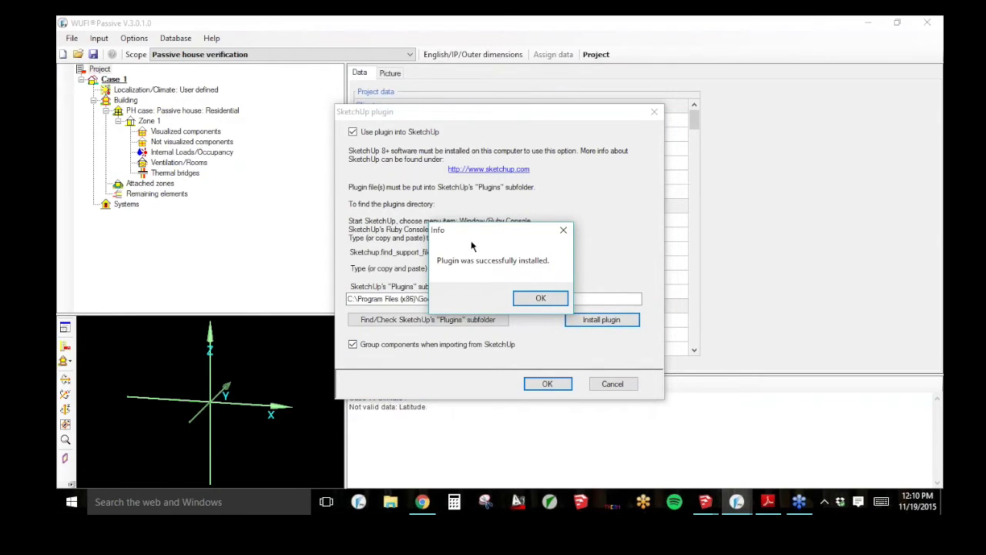
click(529, 297)
Step: Clear the SketchUp Plugins subfolder path in the plugin options
drag(540, 299, 349, 299)
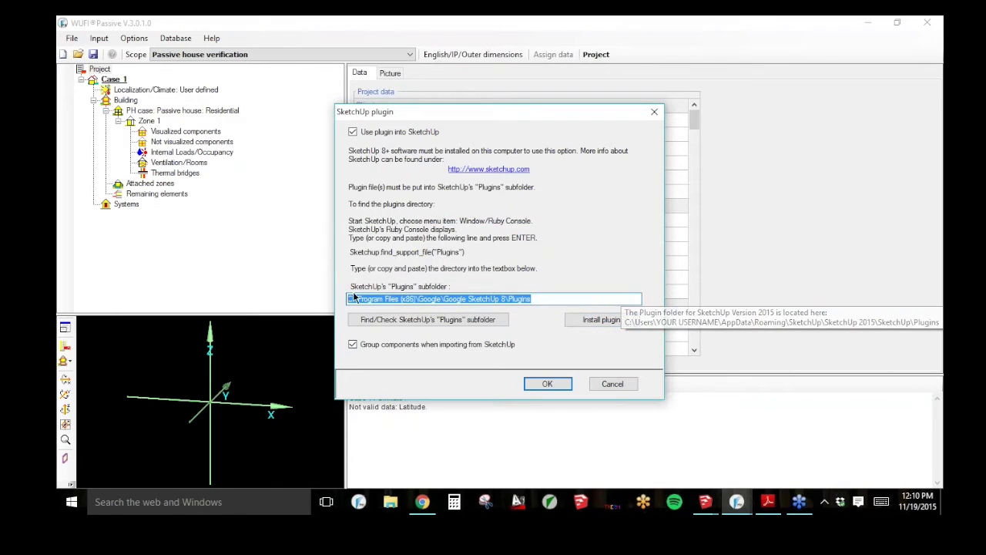
key(BackSpace)
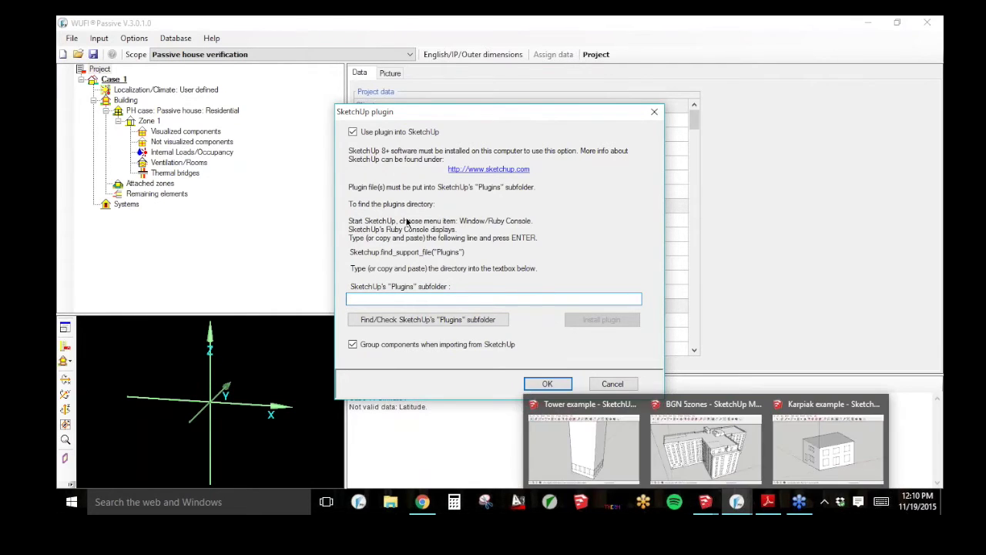
click(705, 502)
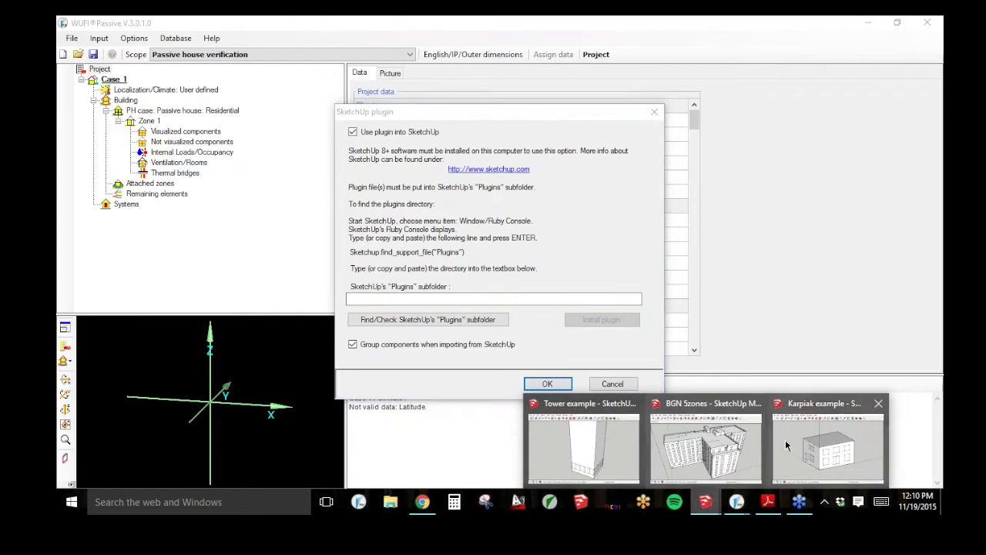
click(787, 445)
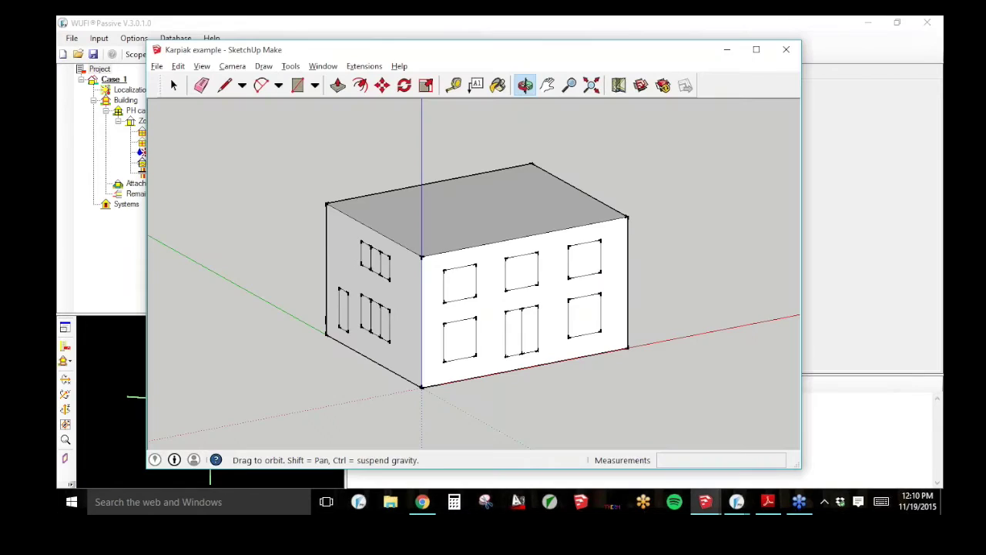
double_click(374, 49)
click(232, 37)
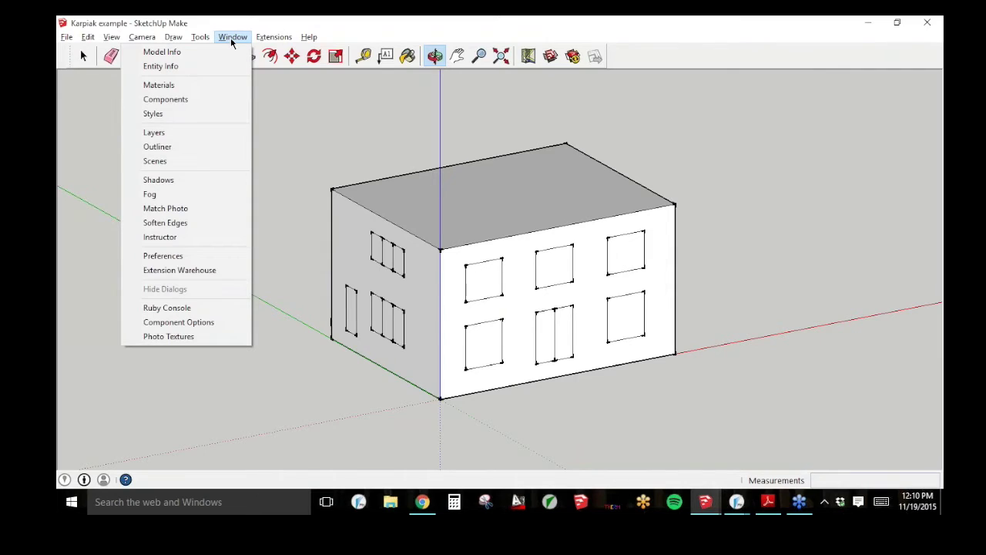
click(230, 307)
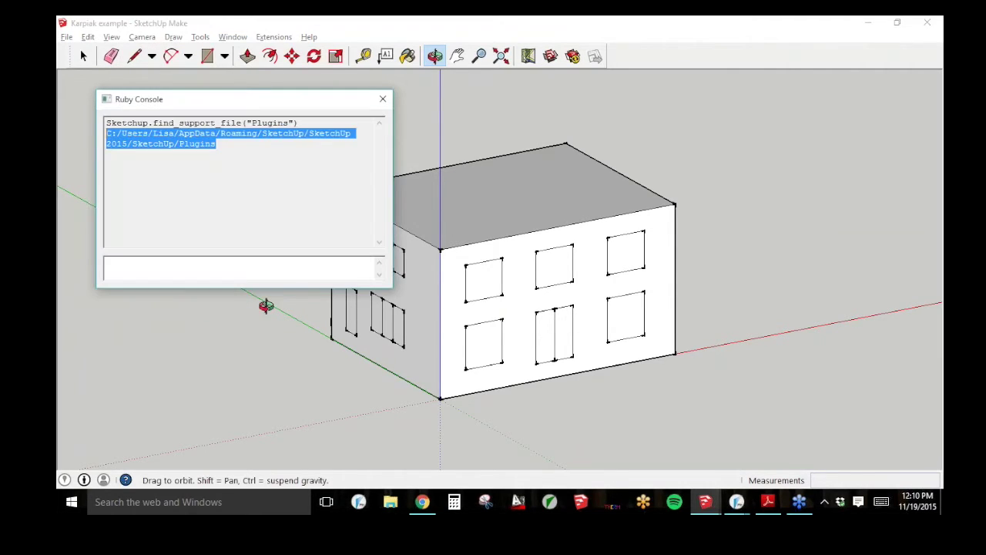
click(273, 169)
key(ctrl+a)
click(251, 154)
click(383, 98)
click(233, 36)
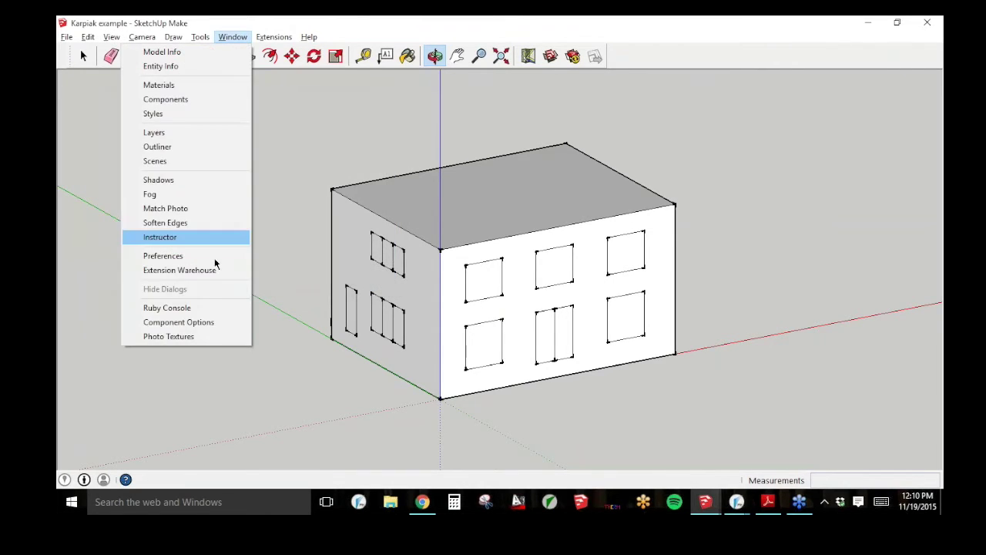
click(230, 307)
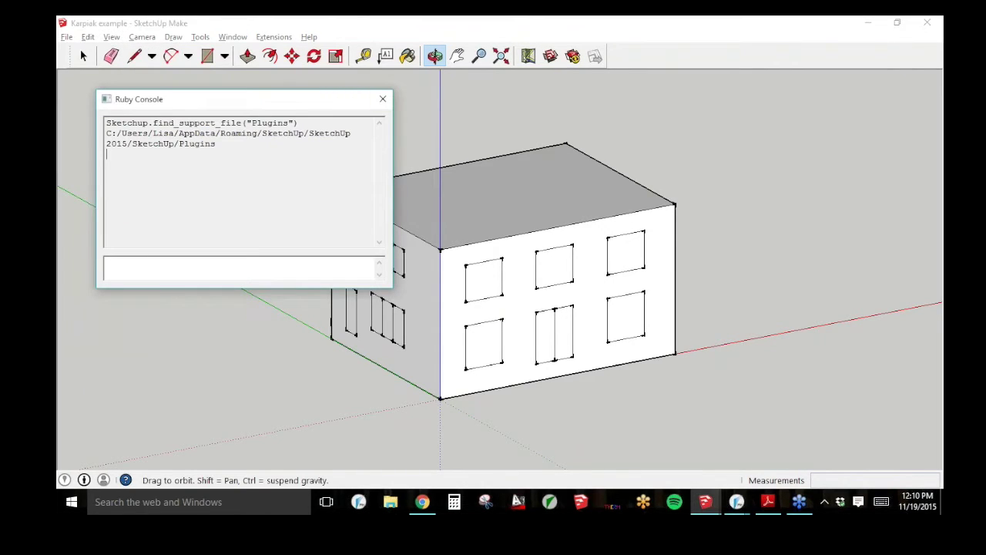
click(383, 98)
Step: Bring up the BGN 5zones model in SketchUp, maximize it and open its Ruby Console
mouse_move(707, 507)
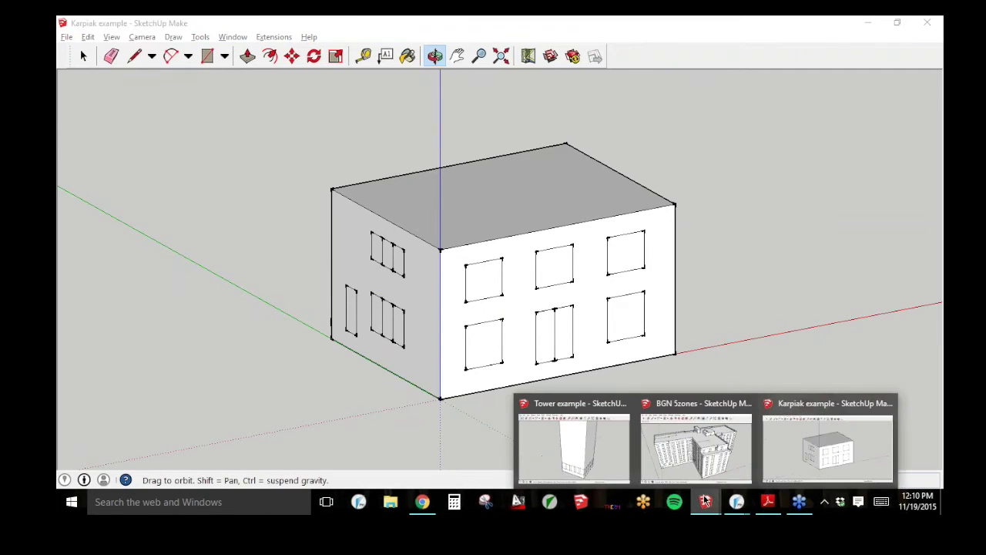
click(696, 451)
double_click(302, 93)
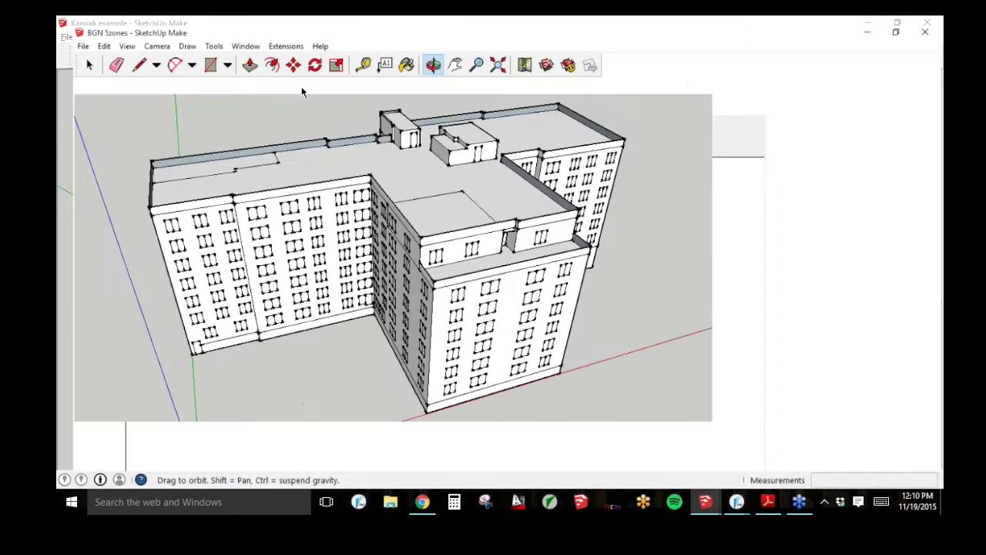
click(233, 36)
click(167, 307)
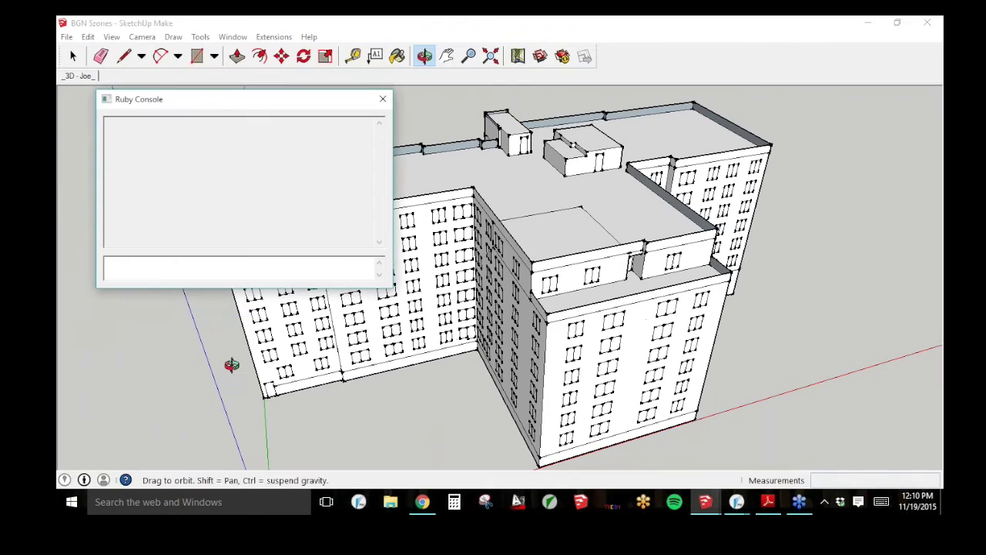
Step: Switch to WUFI Passive and copy the command Sketchup.find_support_file("Plugins") from the SketchUp plugin options
click(737, 502)
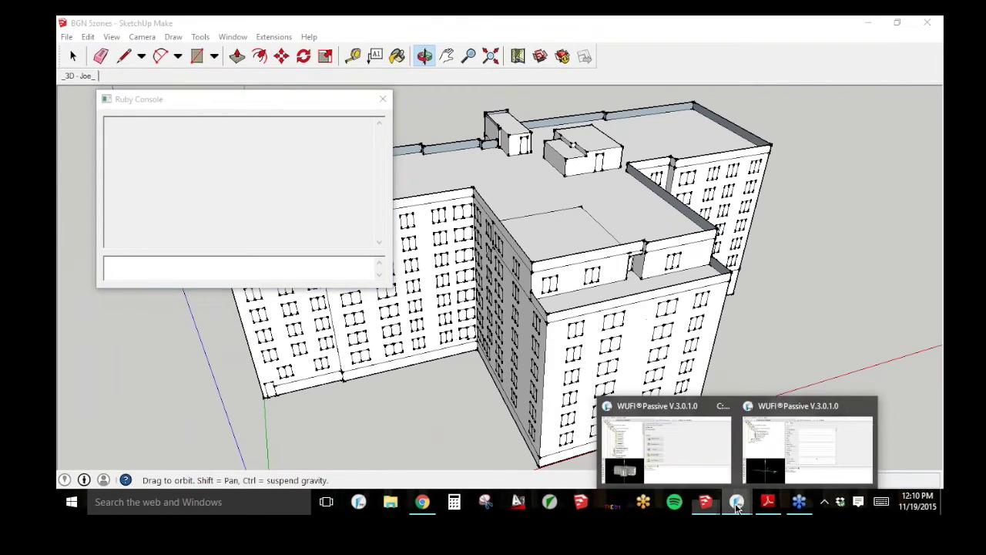
click(765, 454)
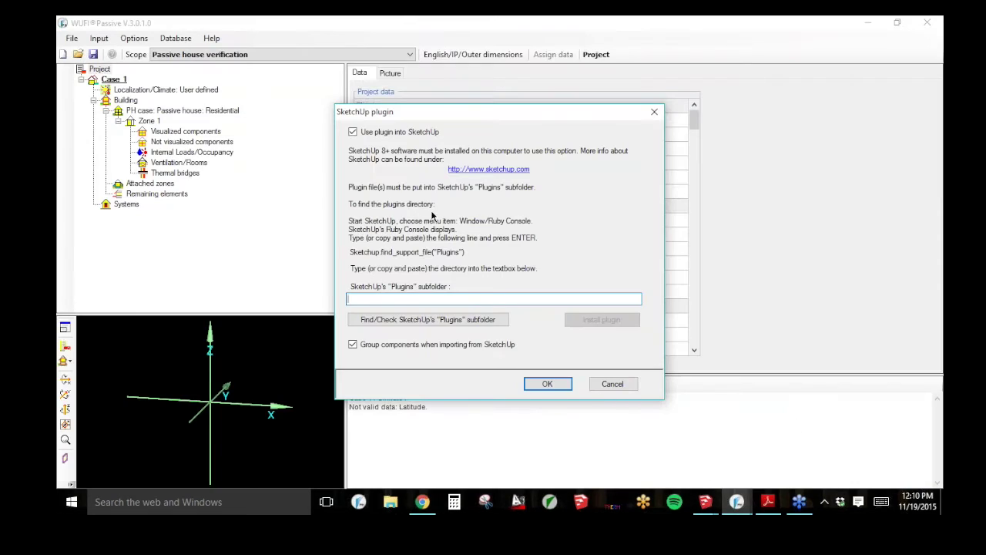
drag(476, 252, 348, 250)
key(ctrl+c)
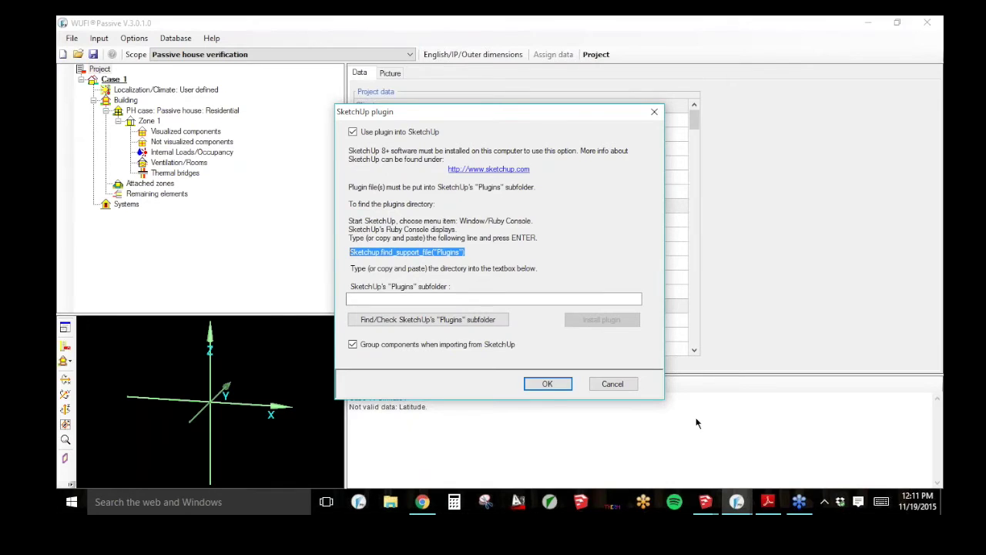
Step: Switch to the BGN 5zones model in SketchUp and run Sketchup.find_support_file("Plugins") in the Ruby Console
mouse_move(706, 509)
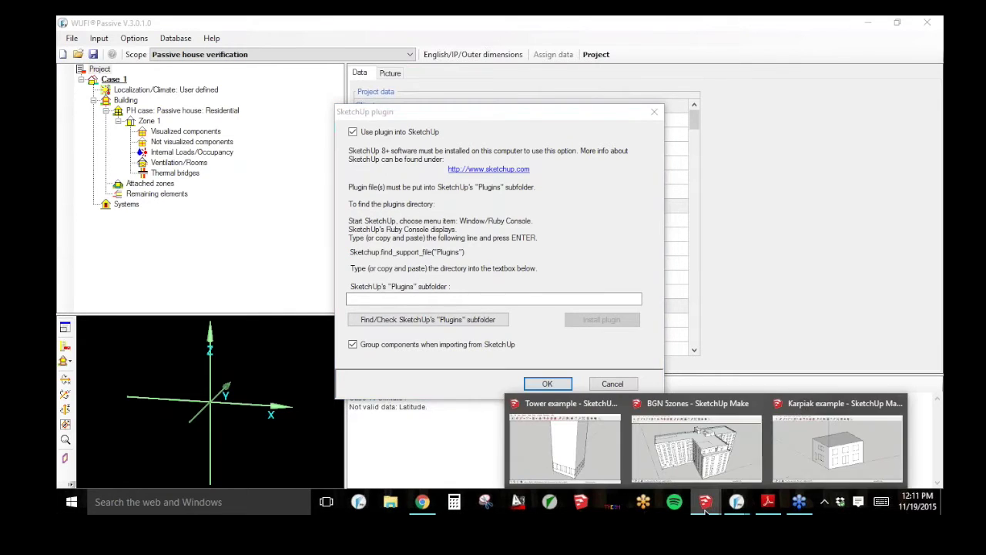
click(705, 462)
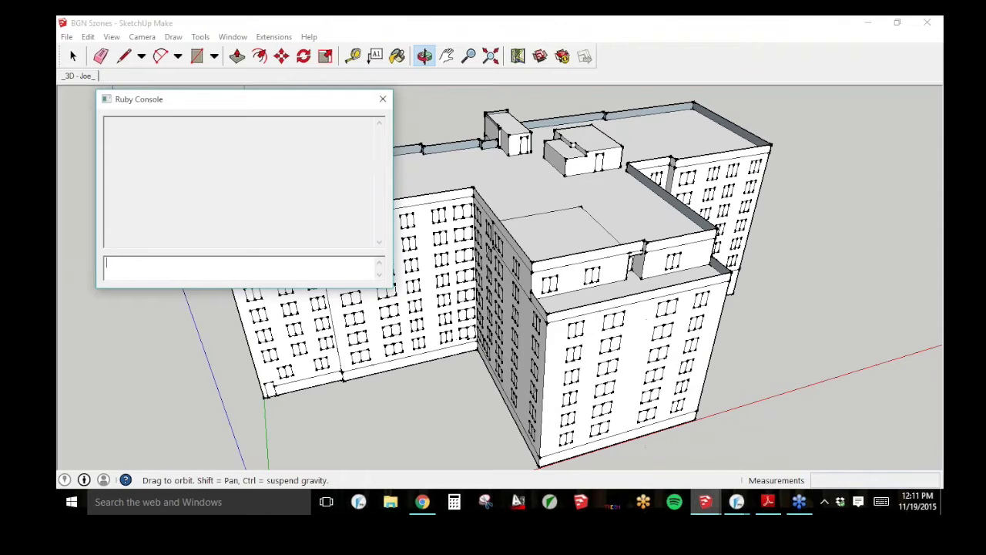
right_click(194, 266)
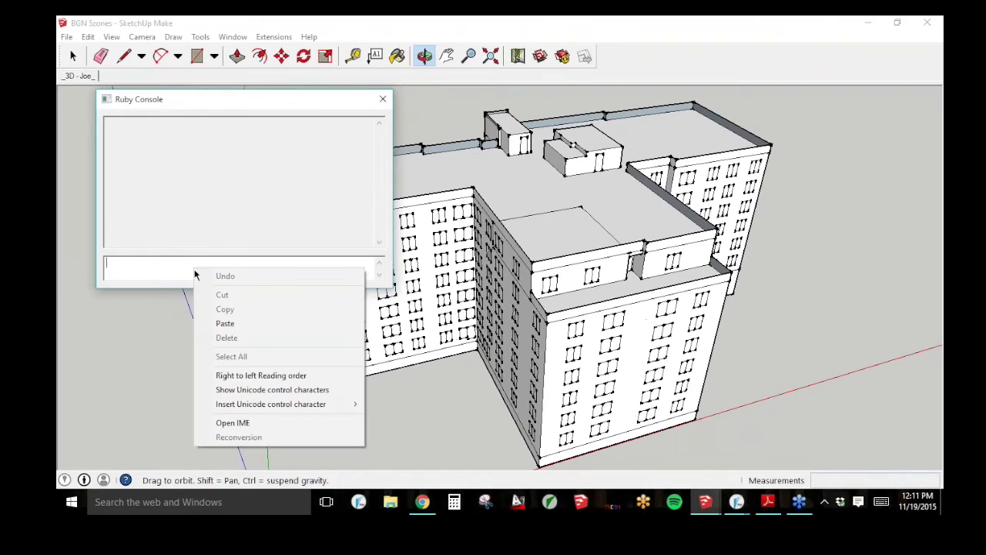
click(224, 323)
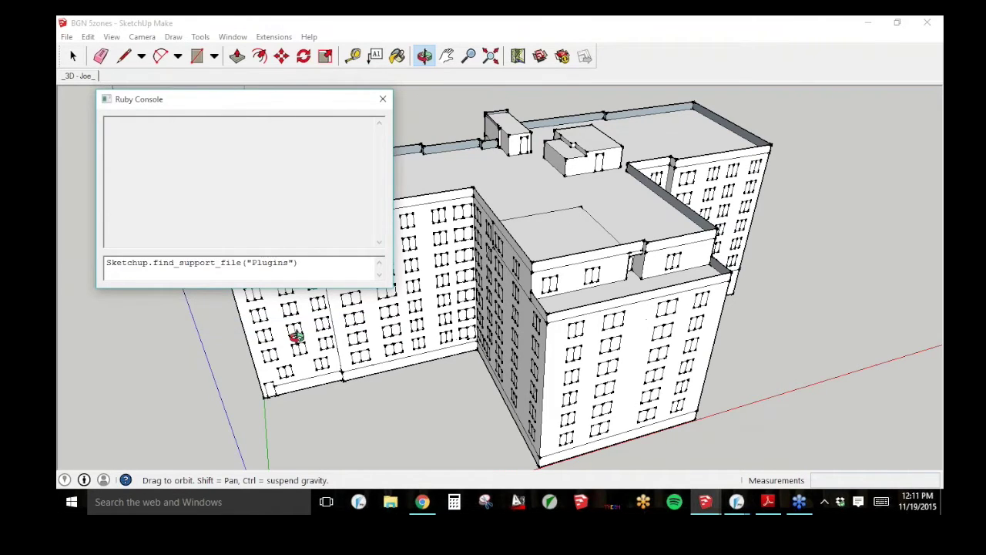
key(Return)
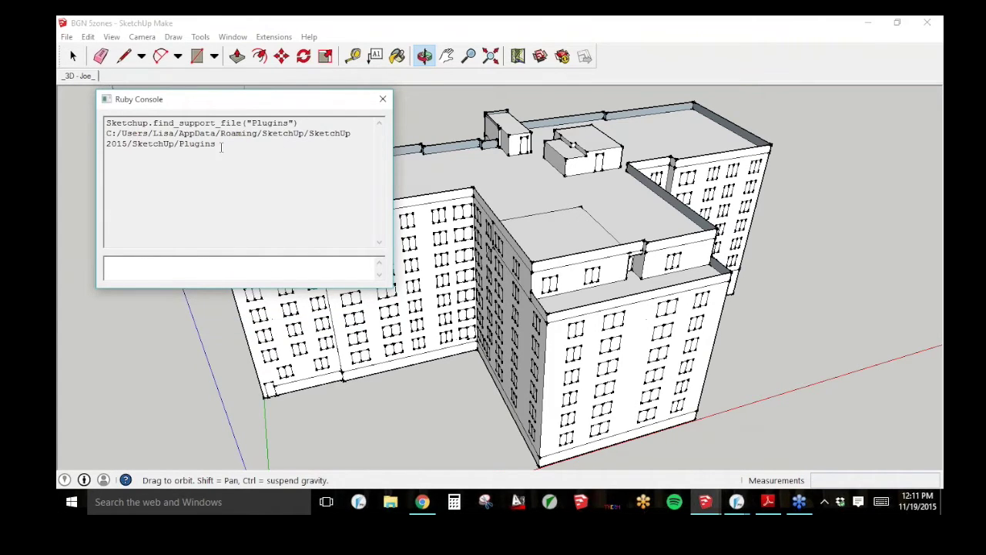
Step: Copy the SketchUp 2015 Plugins folder path from the Ruby Console and enter it as WUFI Passive's Plugins subfolder
drag(218, 144, 67, 135)
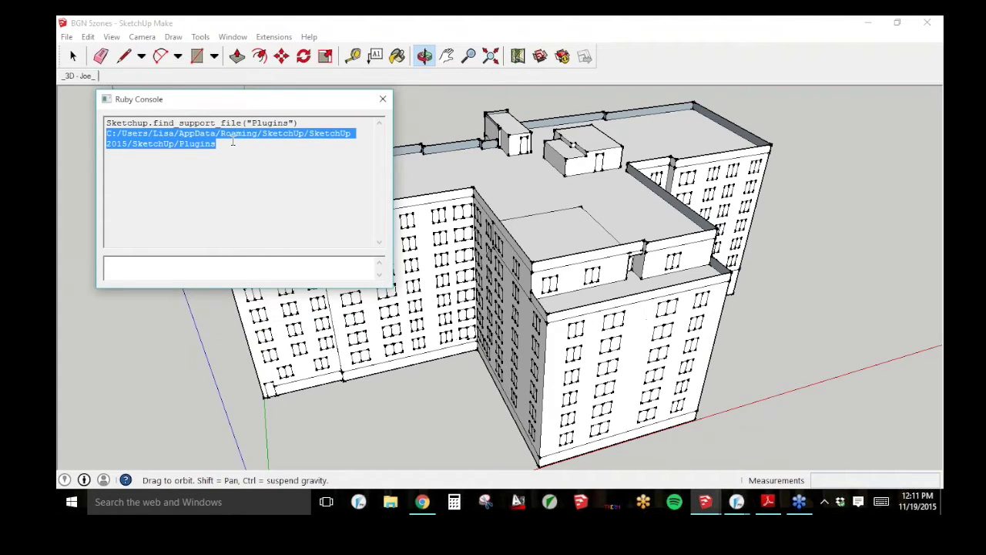
click(207, 162)
drag(217, 145, 93, 131)
drag(223, 144, 100, 133)
click(709, 506)
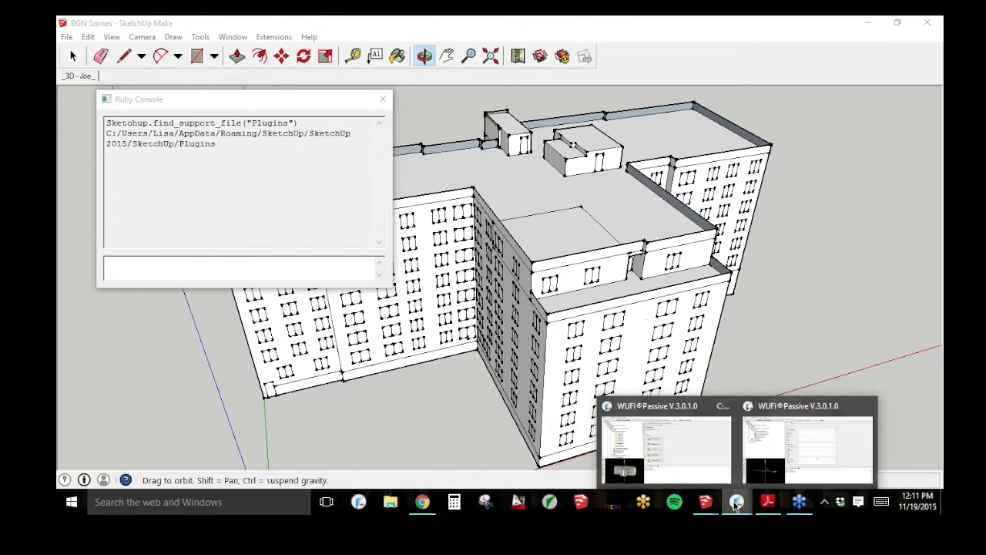
click(746, 461)
click(460, 299)
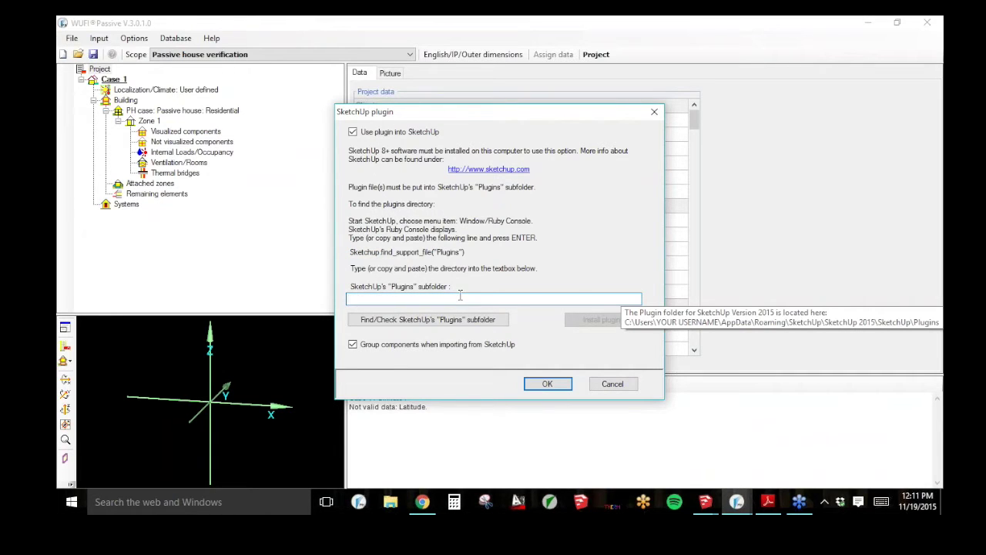
text(C:/Users/Lisa/AppData/Roaming/SketchUp/SketchUp 2015/SketchUp/Plugins)
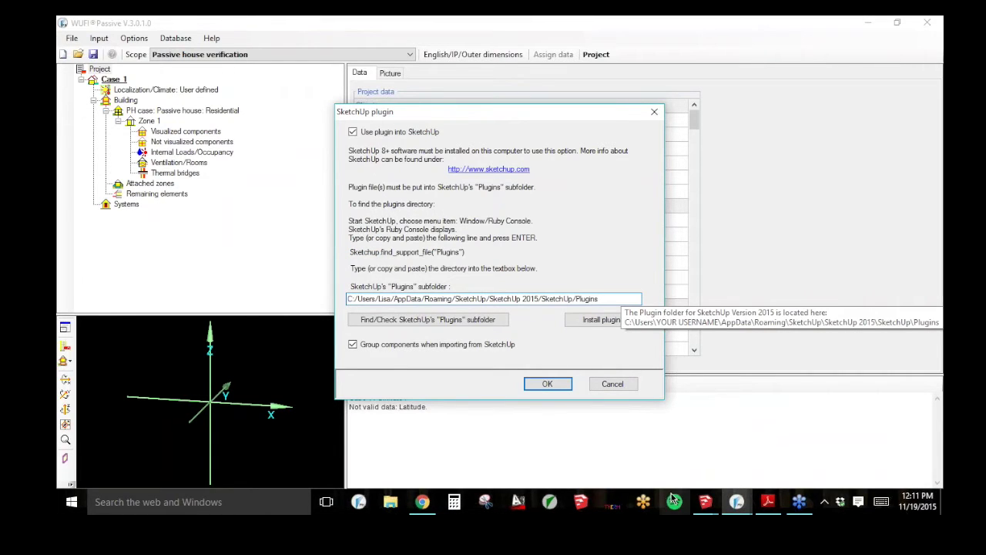
mouse_move(705, 502)
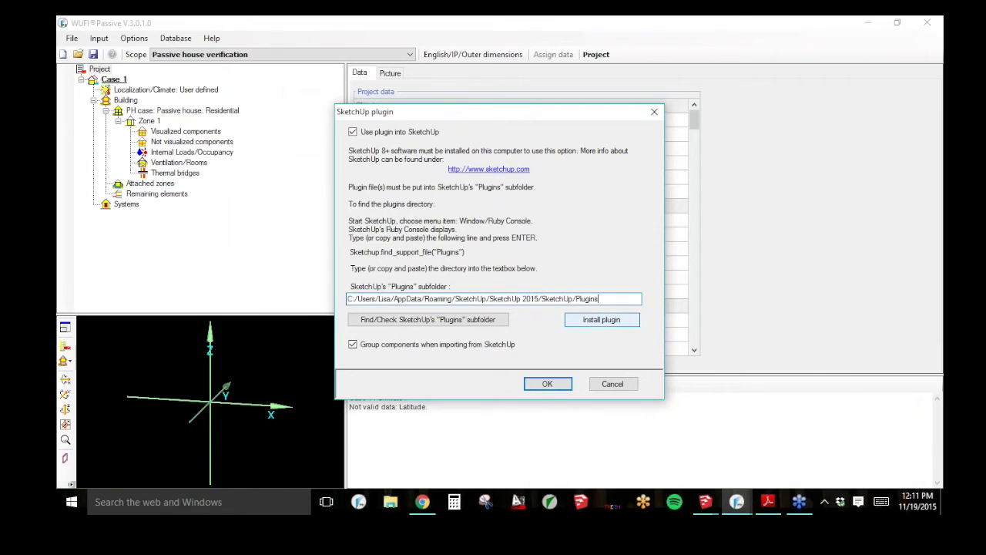
Step: Install the WUFI plugin into the entered SketchUp 2015 Plugins subfolder and dismiss the notice
click(622, 322)
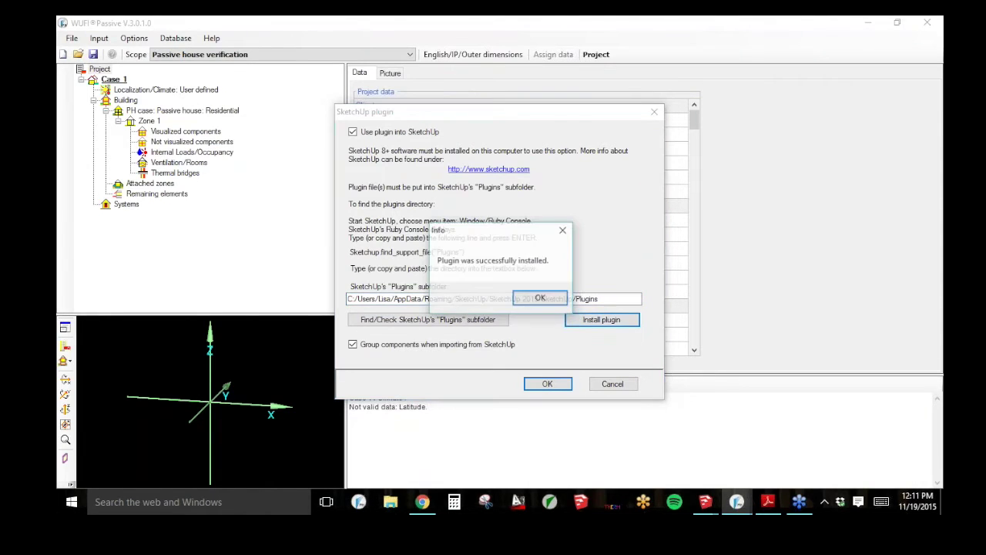
click(550, 301)
Step: Switch to the SketchUp Webinar PDF in Adobe Reader and read from the plugin download slides through page 10
click(768, 502)
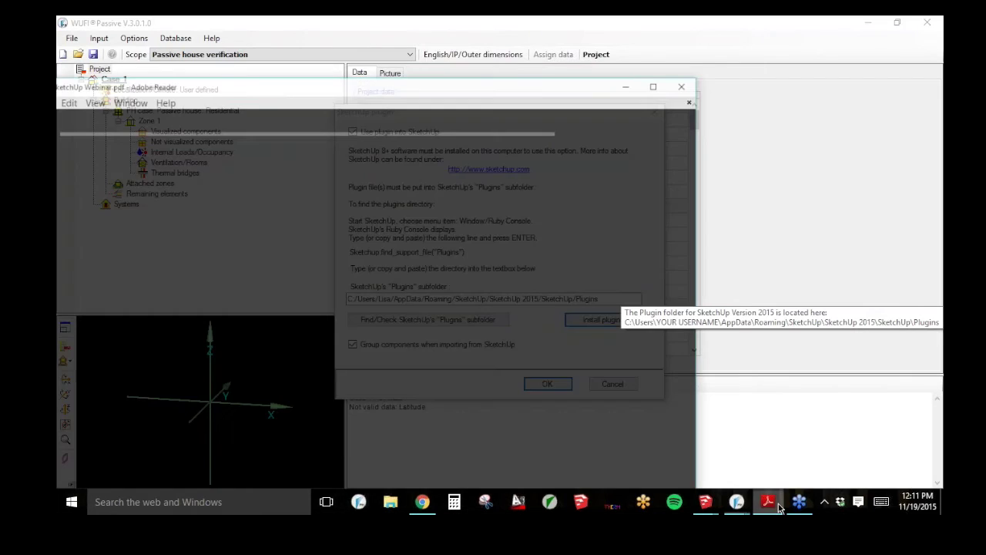
drag(415, 64, 495, 17)
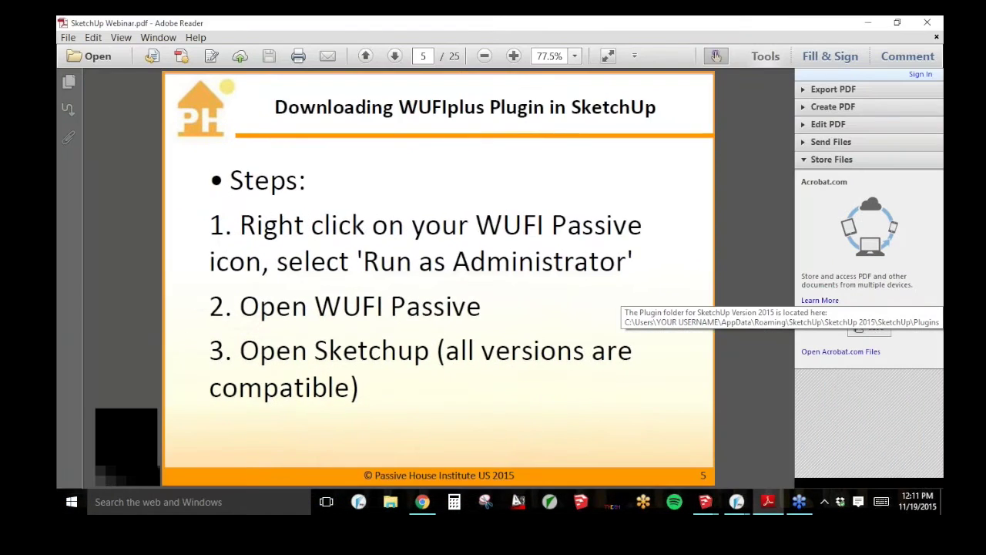
scroll(469, 450, down, 3)
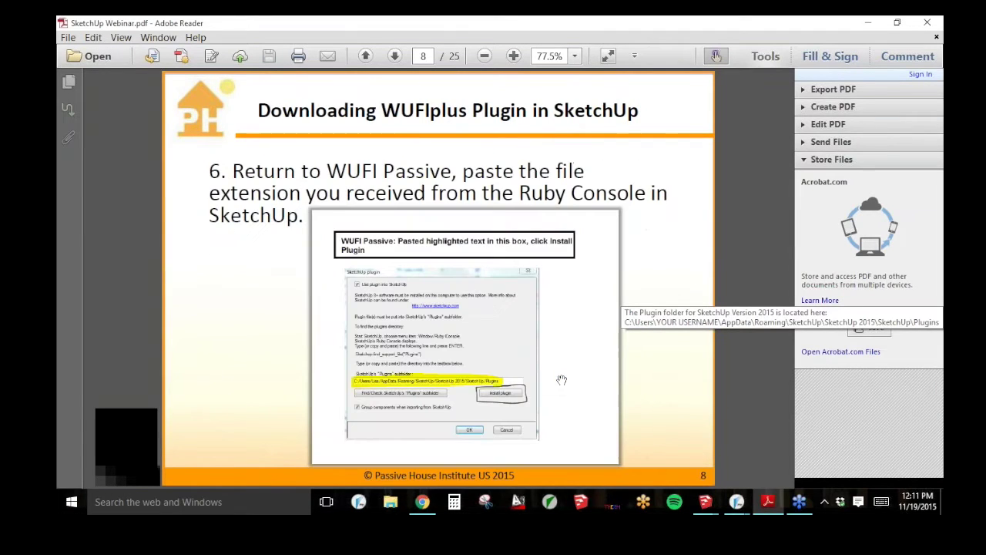
scroll(562, 380, down, 1)
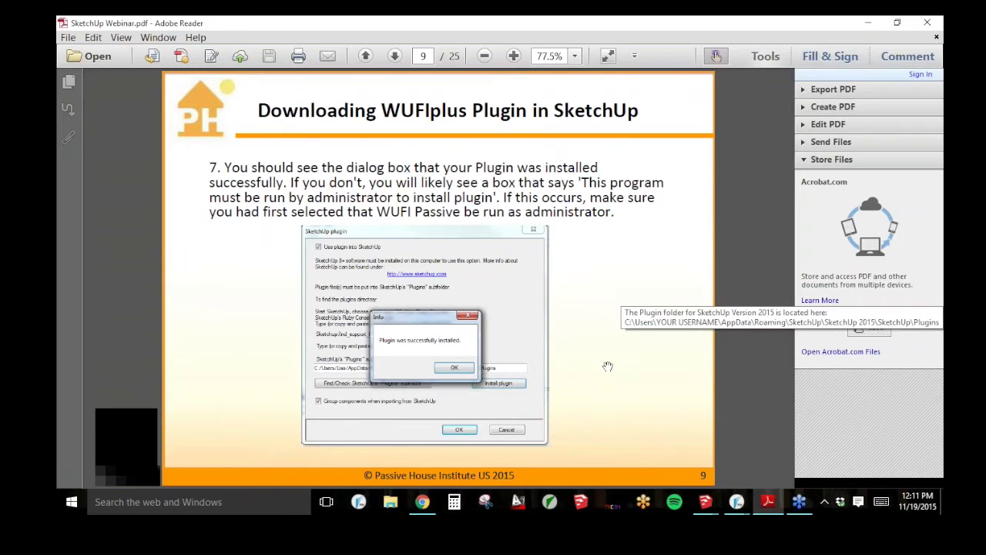
scroll(608, 366, down, 1)
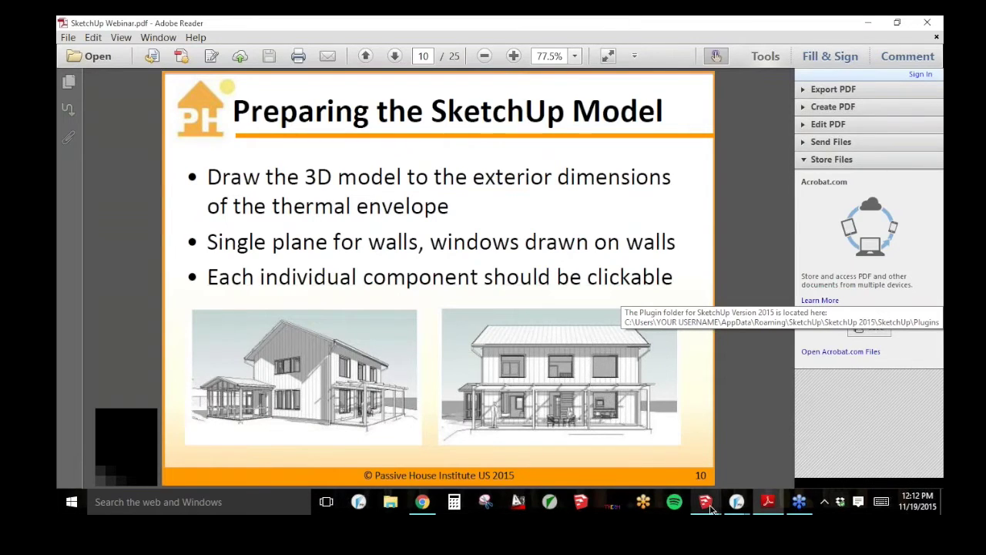
Step: Switch to the Karpiak example model in SketchUp, view the building from its corner and compare it with the PDF's model preparation slide
mouse_move(705, 501)
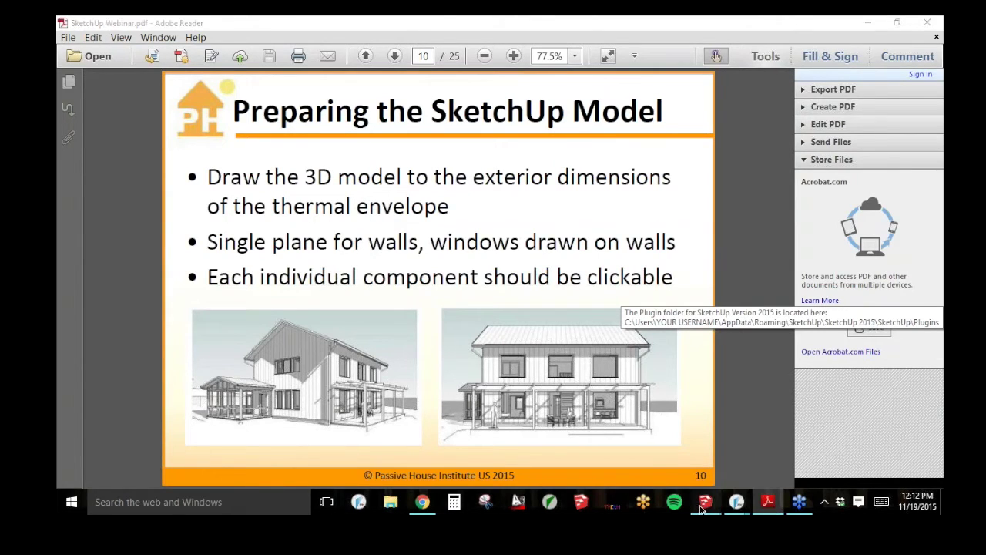
mouse_move(705, 502)
click(800, 452)
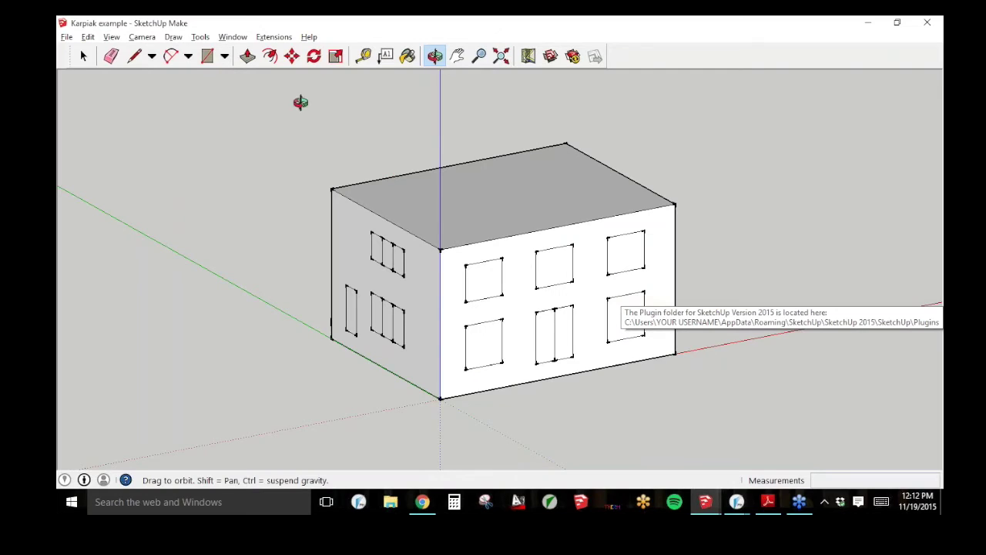
click(757, 48)
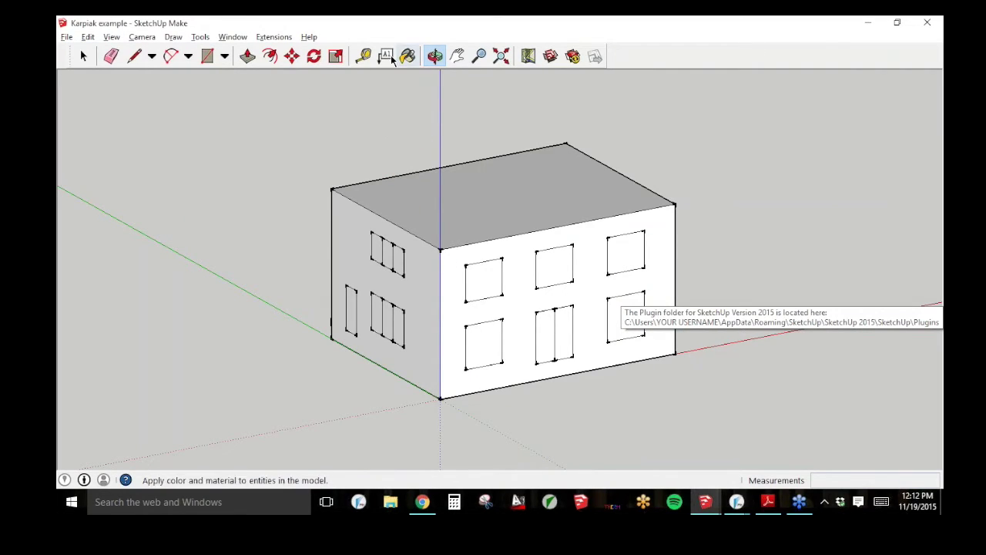
drag(288, 227, 537, 190)
drag(373, 217, 445, 221)
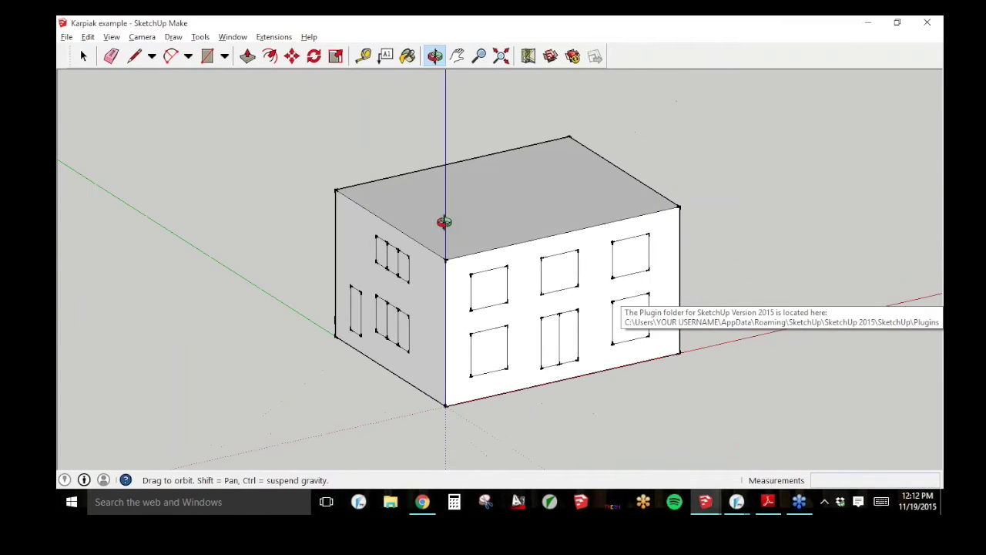
click(767, 502)
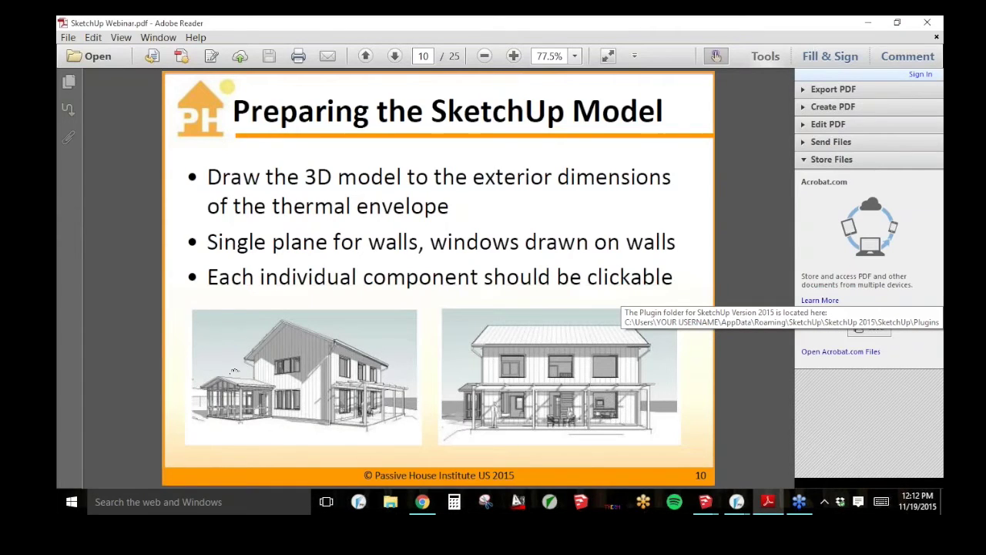
click(869, 22)
Step: Hide the narrow side wall's face and select the floor face exposed inside the building
key(space)
click(464, 285)
click(436, 310)
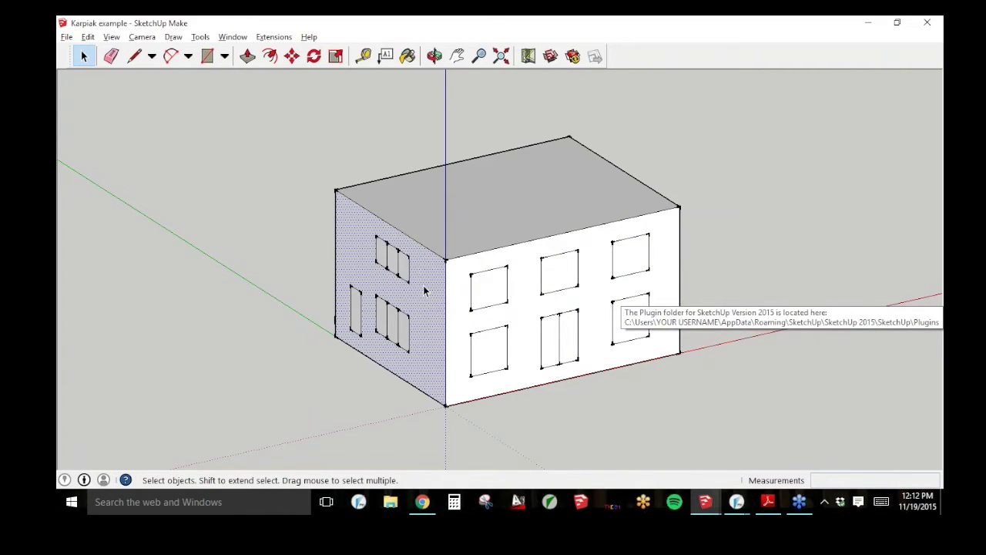
right_click(425, 290)
click(451, 102)
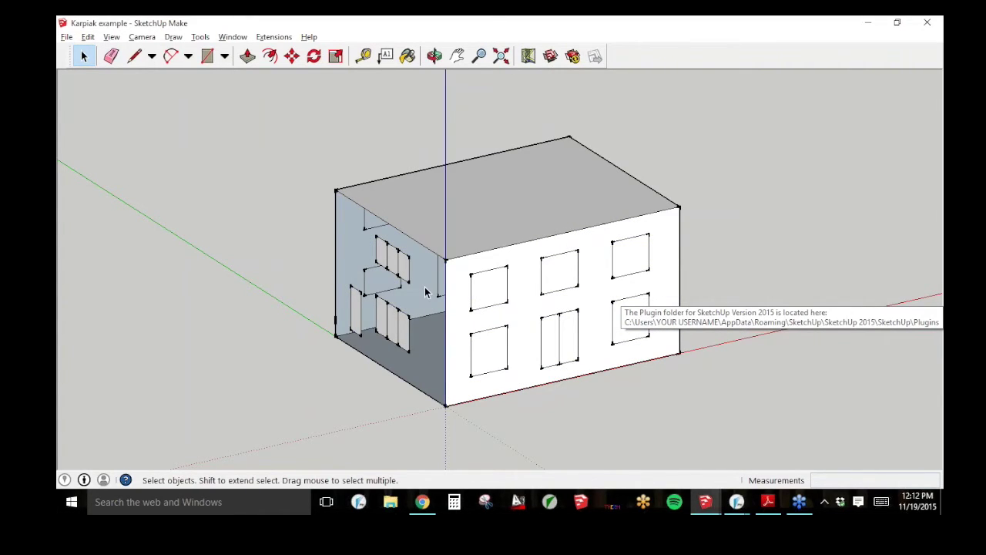
click(417, 301)
click(437, 375)
Step: Turn on the display of hidden geometry and unhide the side wall's face
click(111, 37)
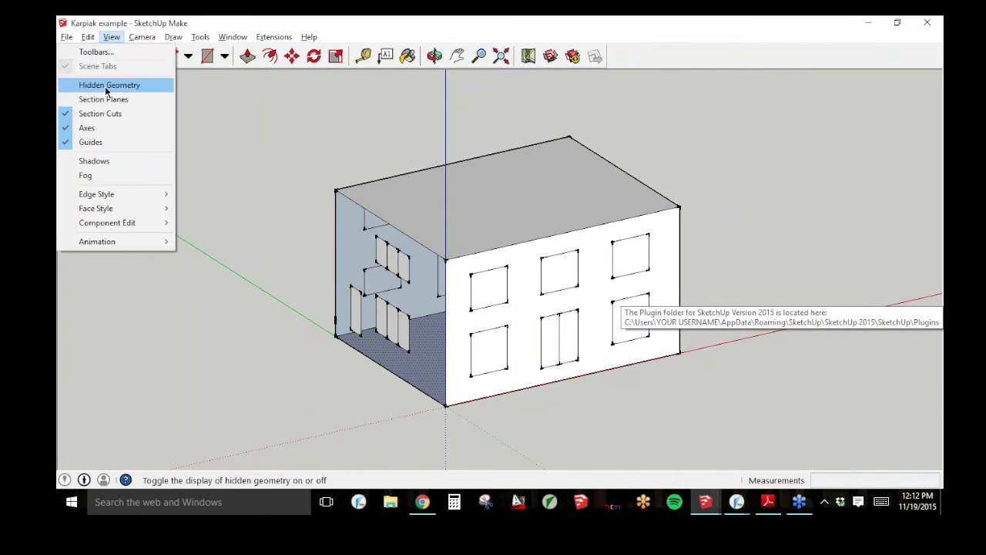
click(108, 85)
right_click(417, 287)
click(449, 99)
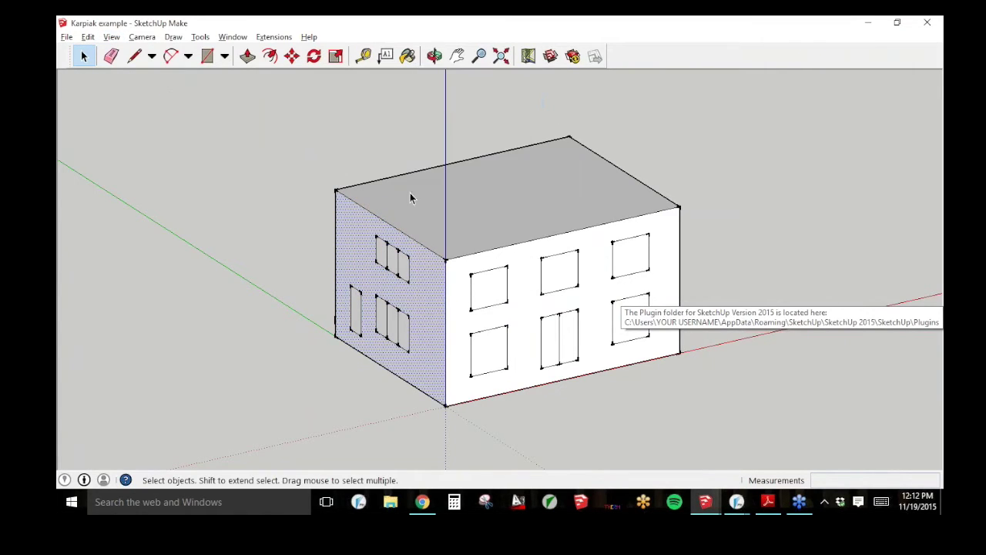
Step: Check that the windows, doors and walls on the two visible facades can each be selected as separate faces
click(377, 254)
click(395, 265)
click(427, 281)
click(358, 308)
click(395, 328)
click(498, 289)
click(491, 358)
click(558, 274)
click(556, 331)
click(550, 339)
click(570, 333)
click(629, 258)
click(622, 334)
click(568, 343)
click(500, 293)
click(519, 285)
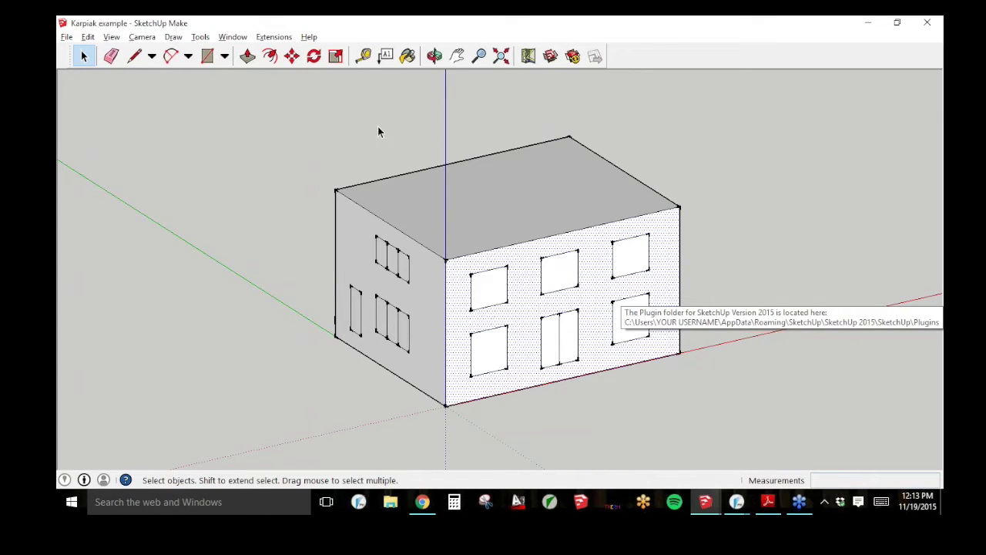
Step: Examine the side wall and its openings head-on, and consult the PDF's Preparing the SketchUp Model slide again
click(435, 55)
drag(440, 233, 369, 248)
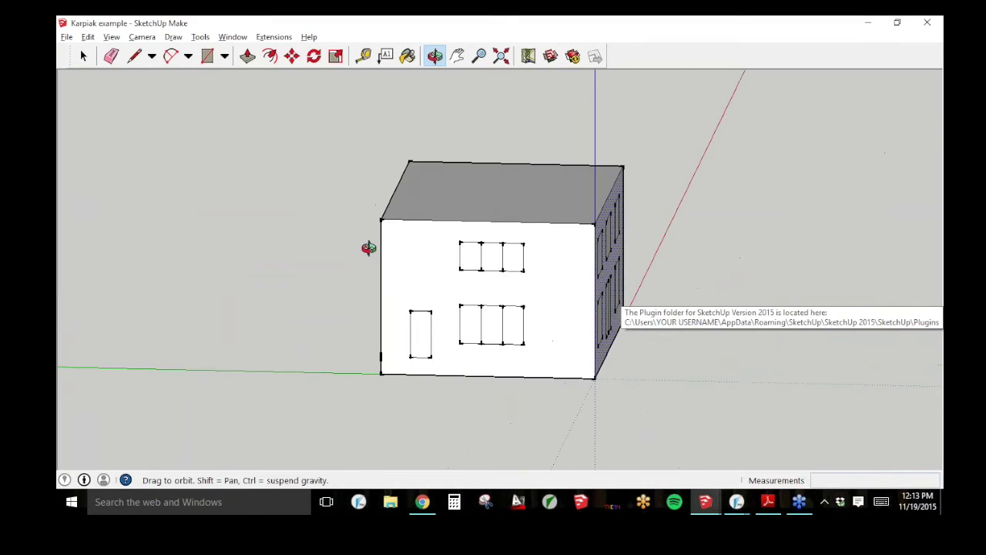
click(83, 56)
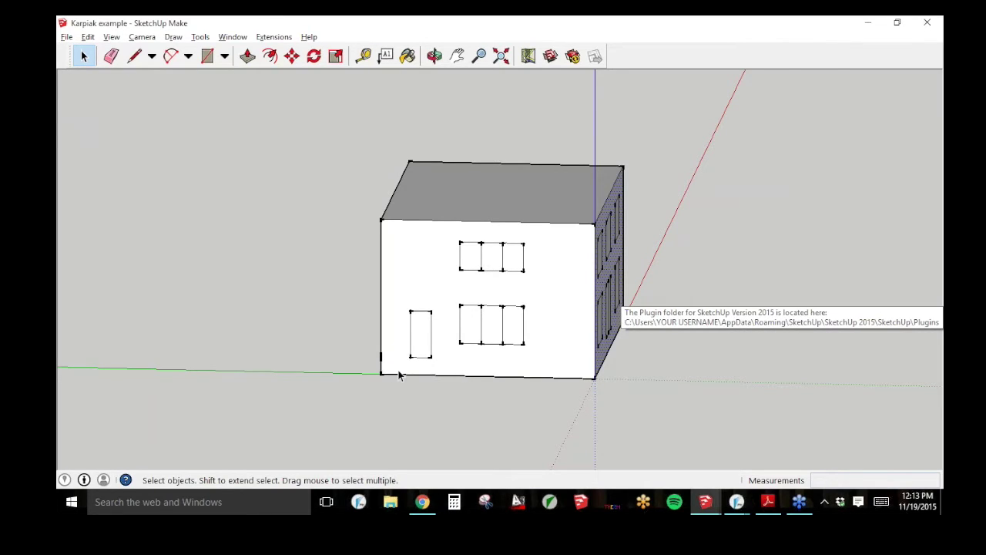
click(434, 55)
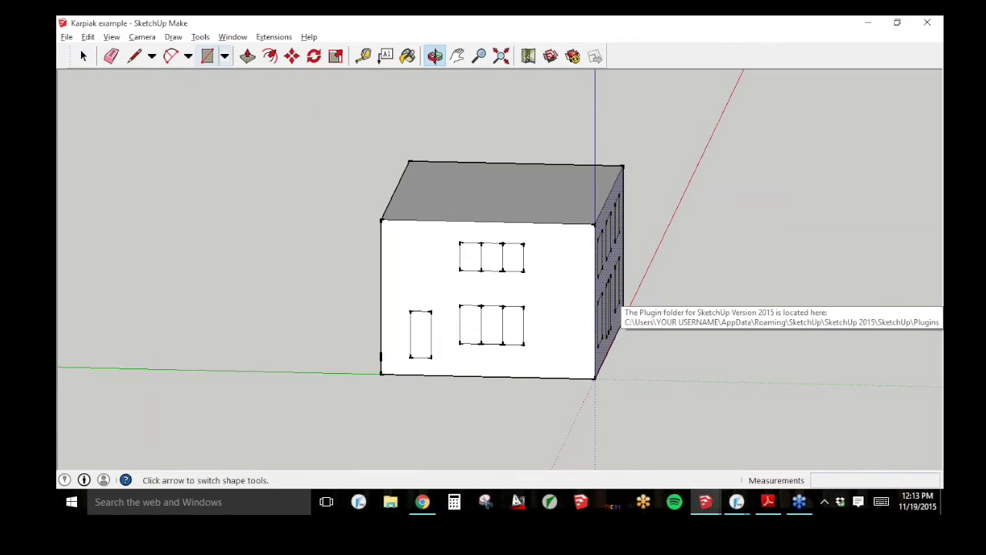
click(84, 55)
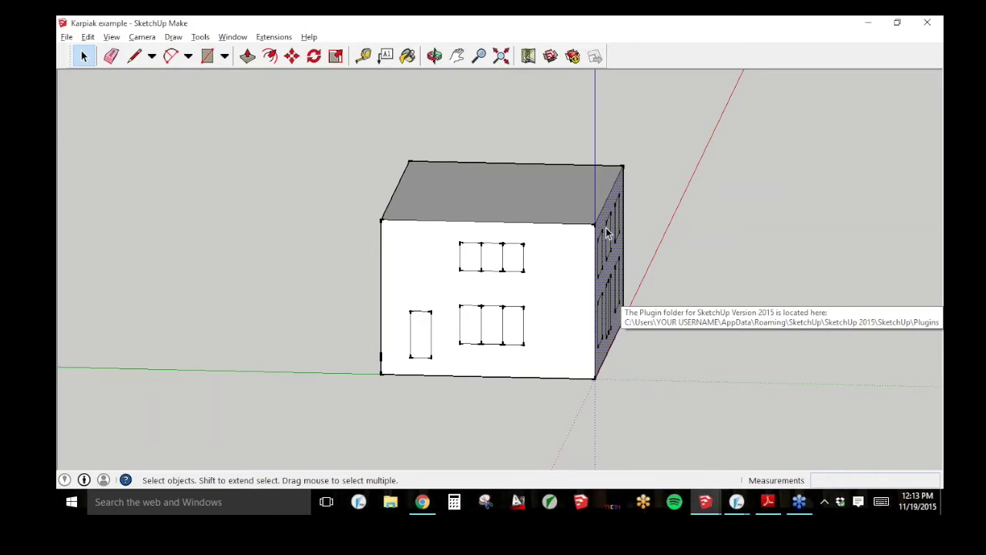
click(767, 502)
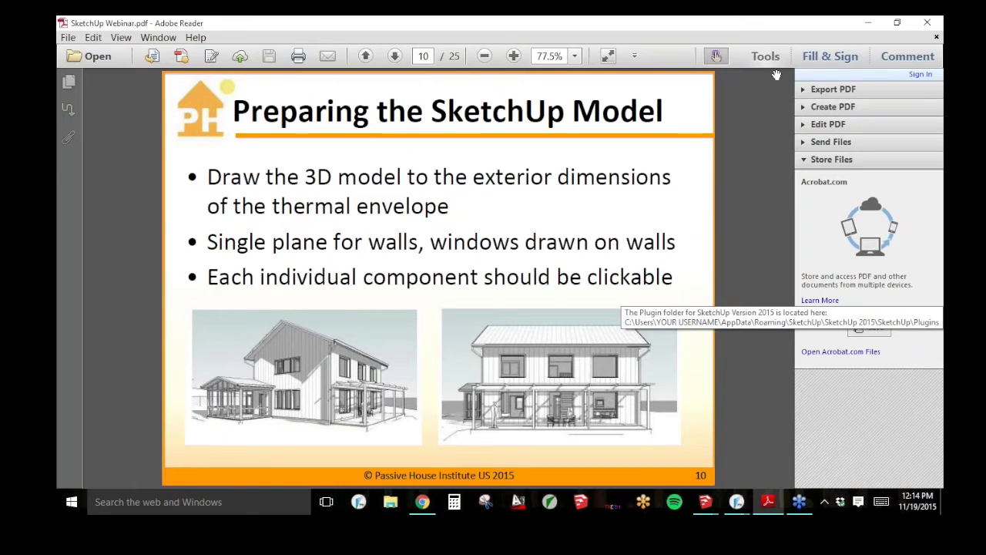
click(868, 22)
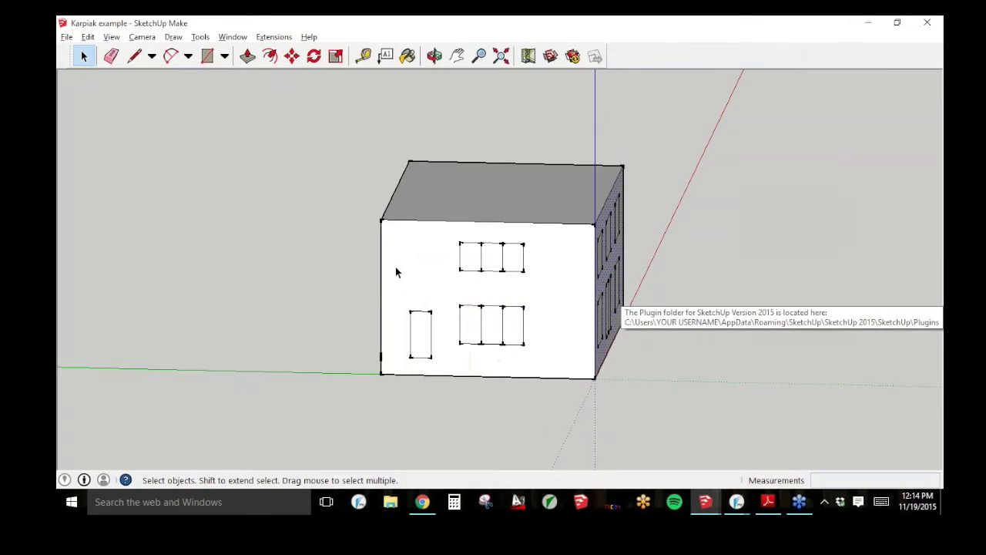
Step: Return to the corner view and select individual windows on the long facade to check each is a separate face
click(435, 56)
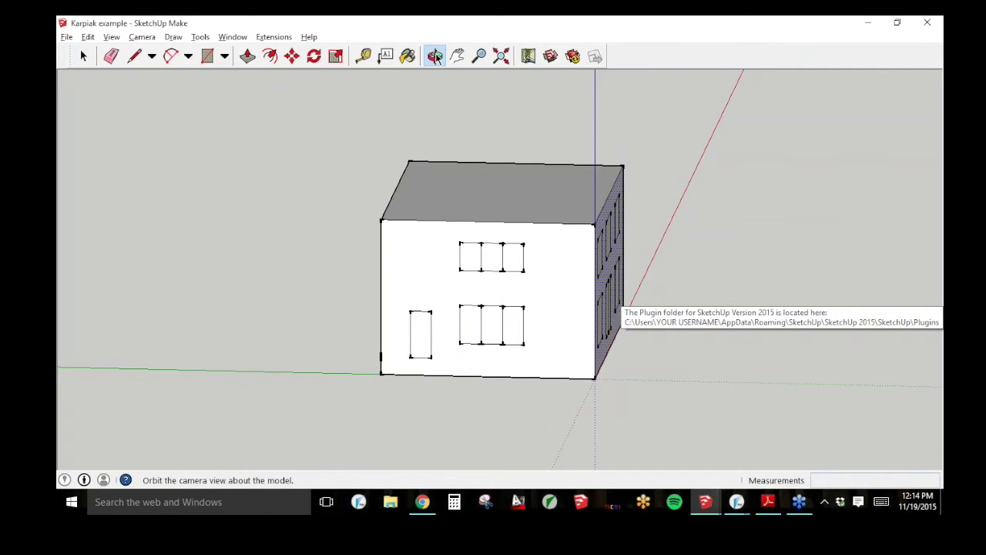
drag(535, 177, 300, 219)
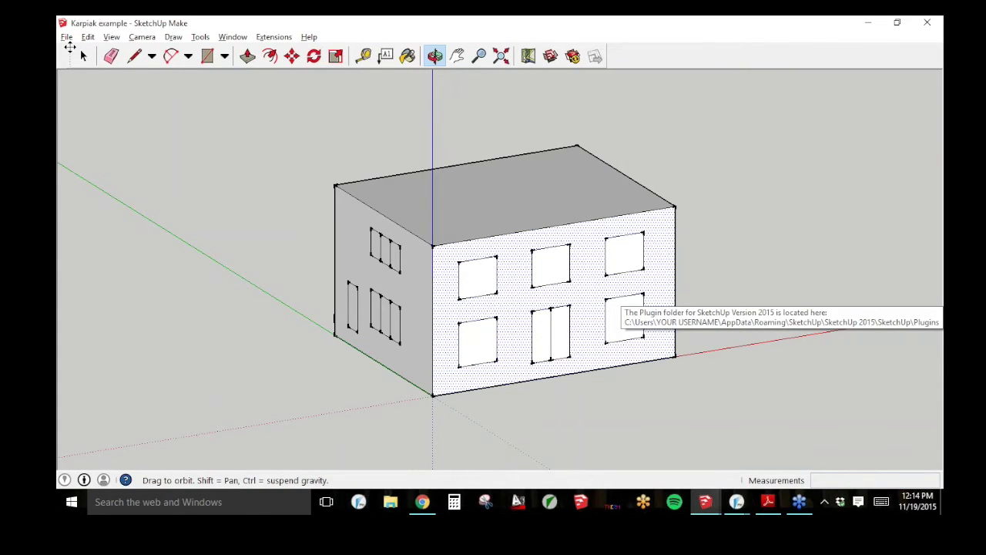
click(84, 57)
click(475, 292)
click(477, 350)
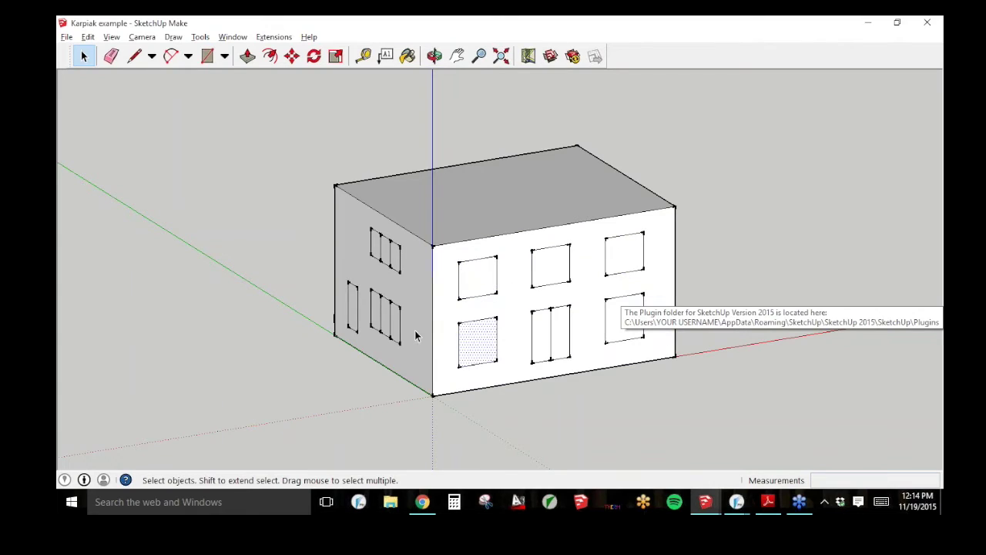
click(478, 279)
click(542, 271)
click(474, 279)
click(552, 272)
Step: Zoom and pan around the model until the whole building fills the drawing area
scroll(524, 270, down, 10)
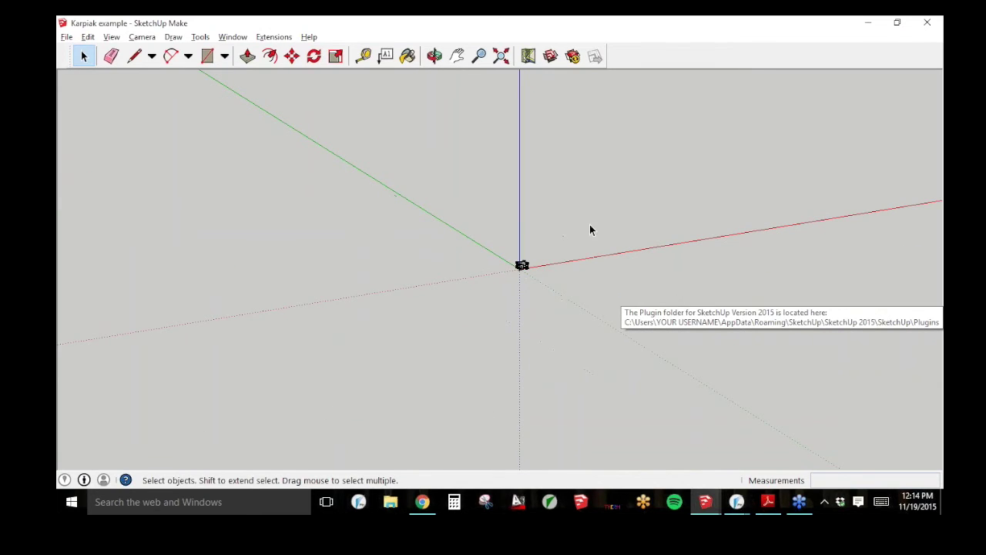
click(479, 55)
drag(559, 146, 617, 131)
click(457, 55)
drag(539, 137, 406, 173)
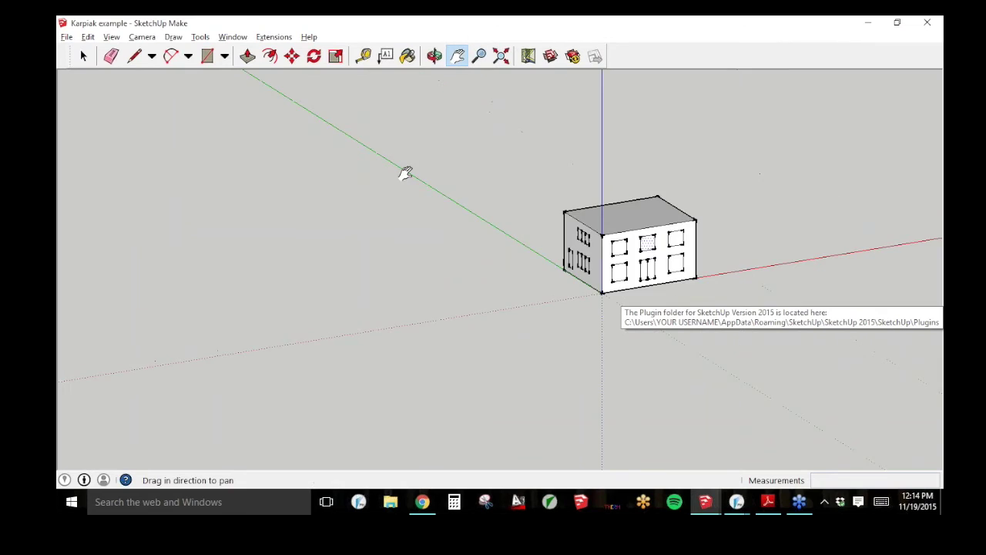
drag(638, 273, 480, 291)
scroll(497, 250, up, 5)
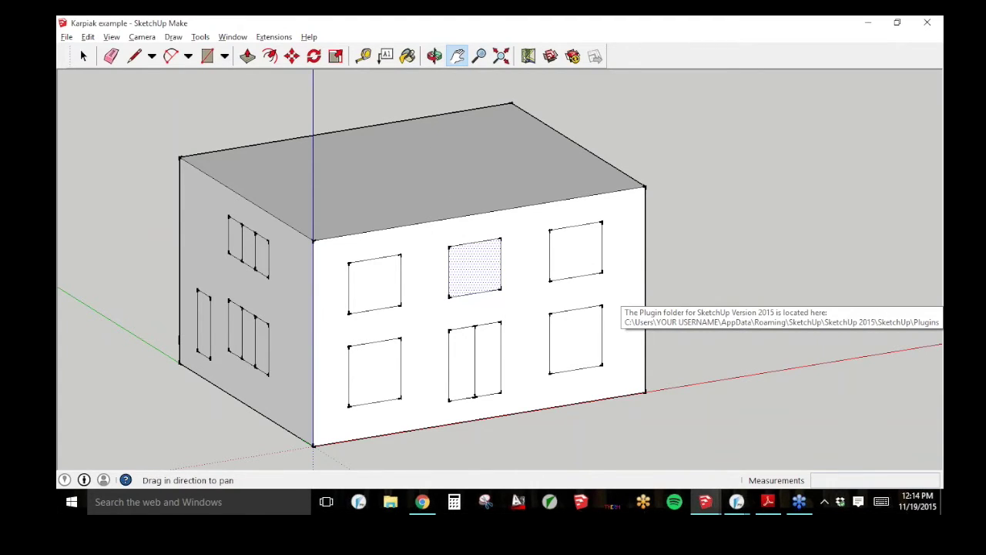
click(84, 56)
click(84, 56)
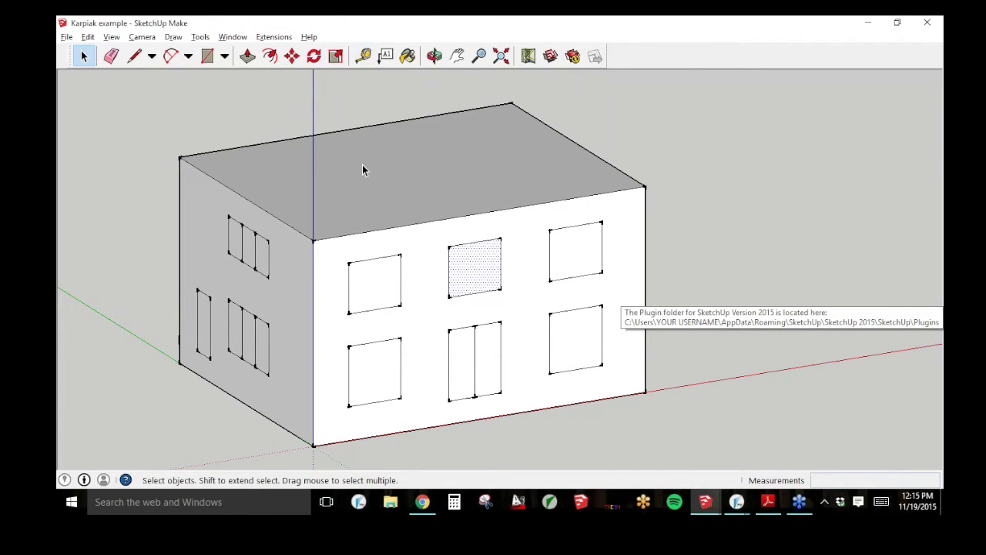
Step: View the building from below, try to Push/Pull its floor face, and undo the last change
click(434, 56)
drag(467, 207, 253, 88)
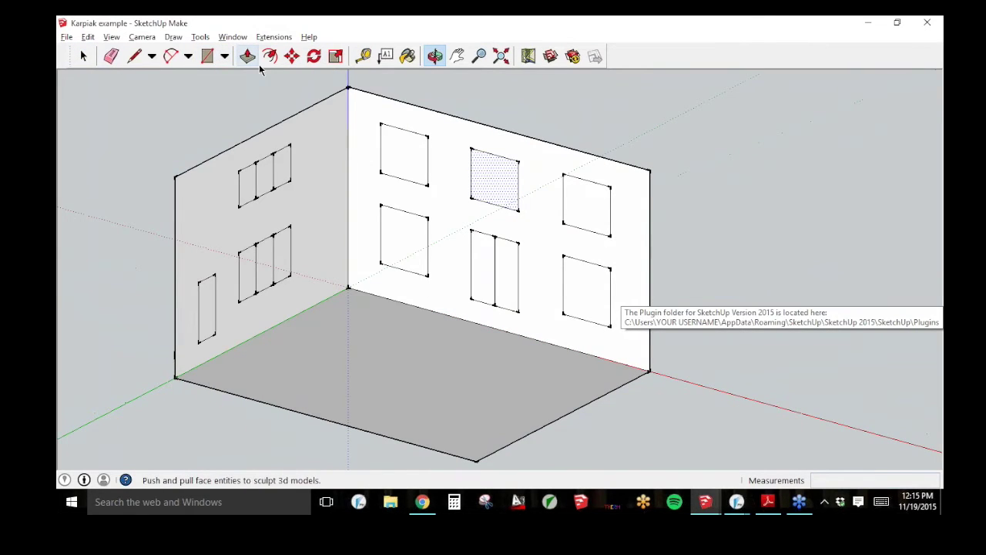
click(247, 56)
click(400, 343)
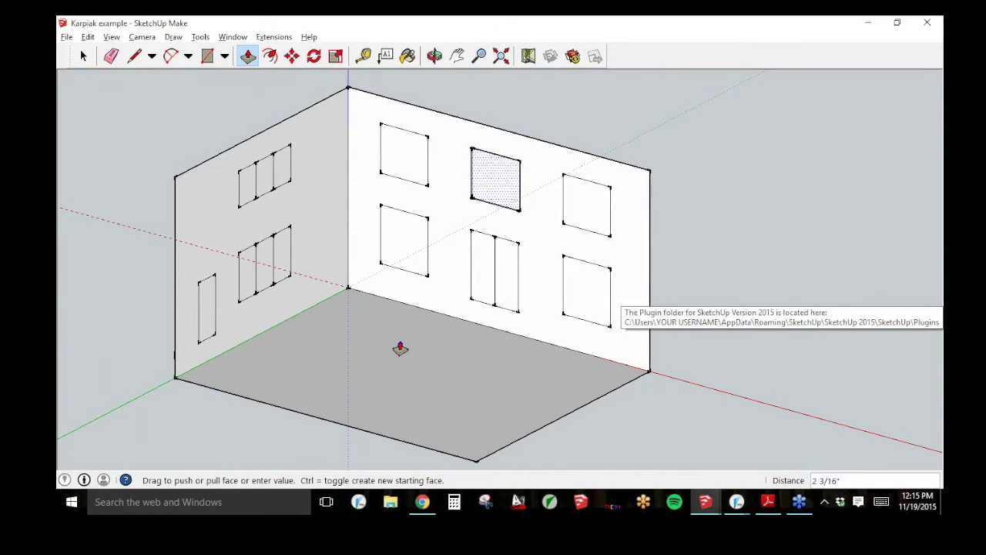
key(ctrl+z)
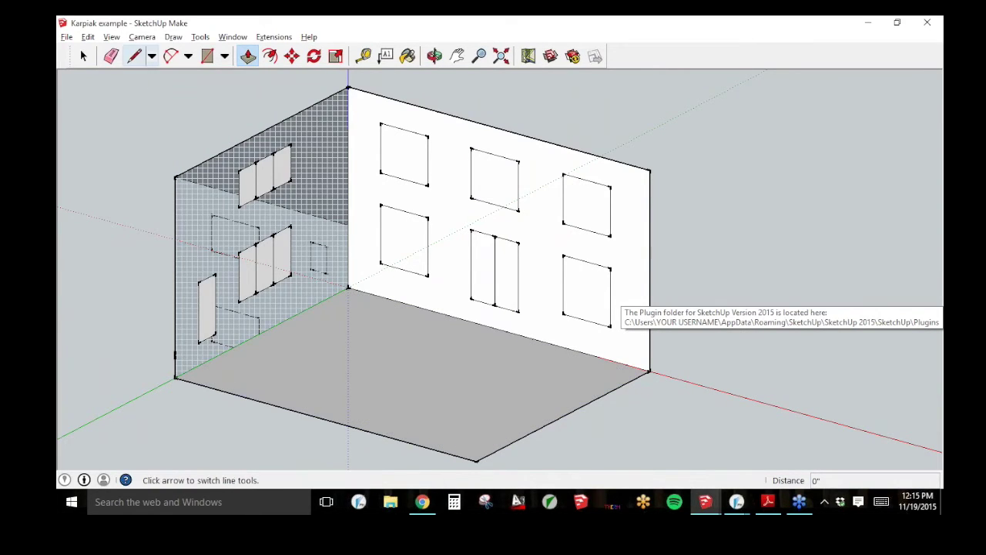
Step: Unhide the side wall's face again and select the building's floor face
key(space)
right_click(324, 144)
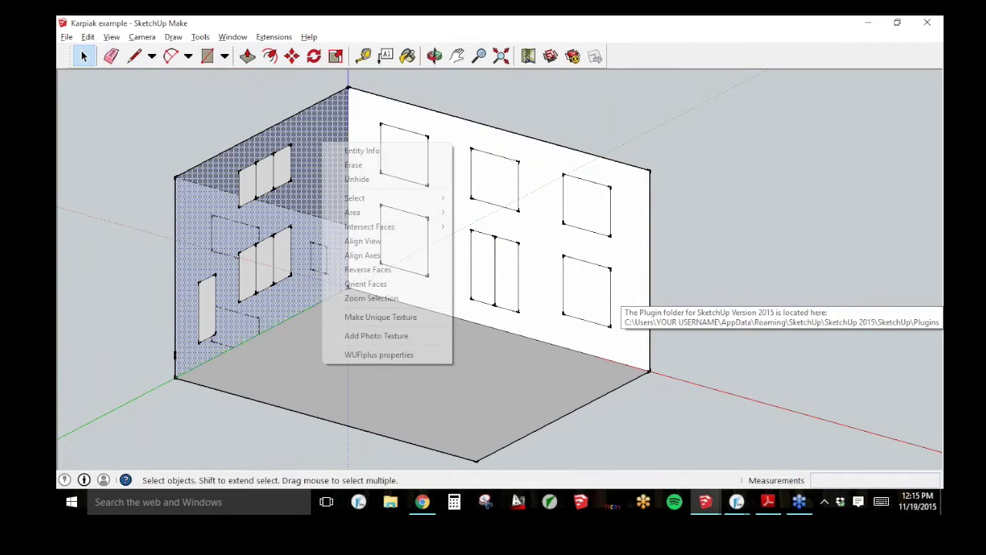
click(359, 181)
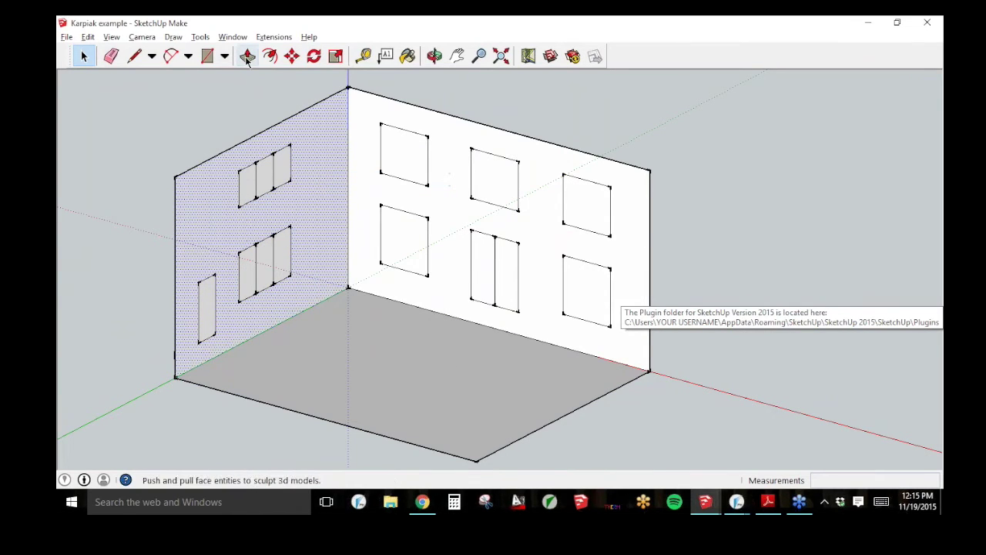
click(382, 354)
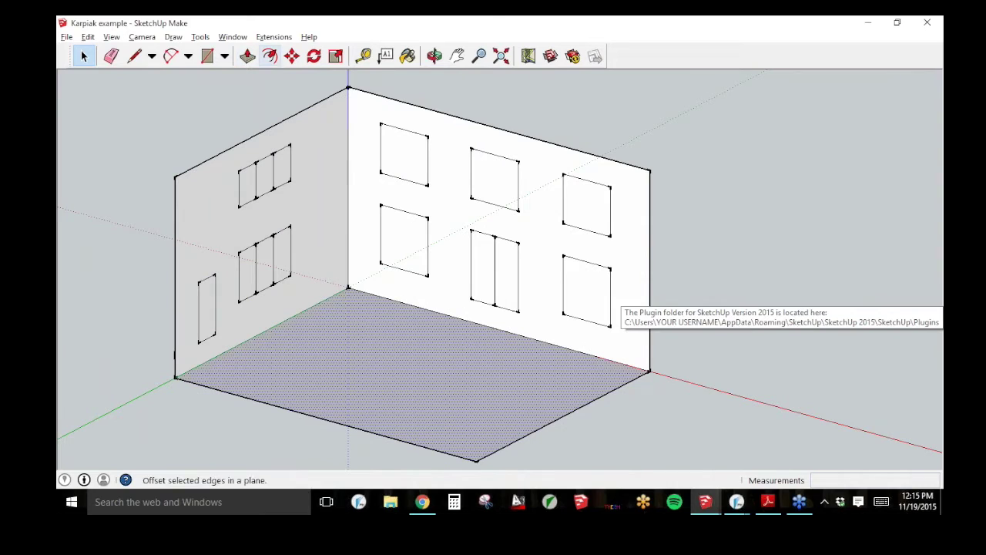
Step: Push/Pull the building's floor face downward by about 9' 3" to add a basement level
click(248, 55)
click(460, 366)
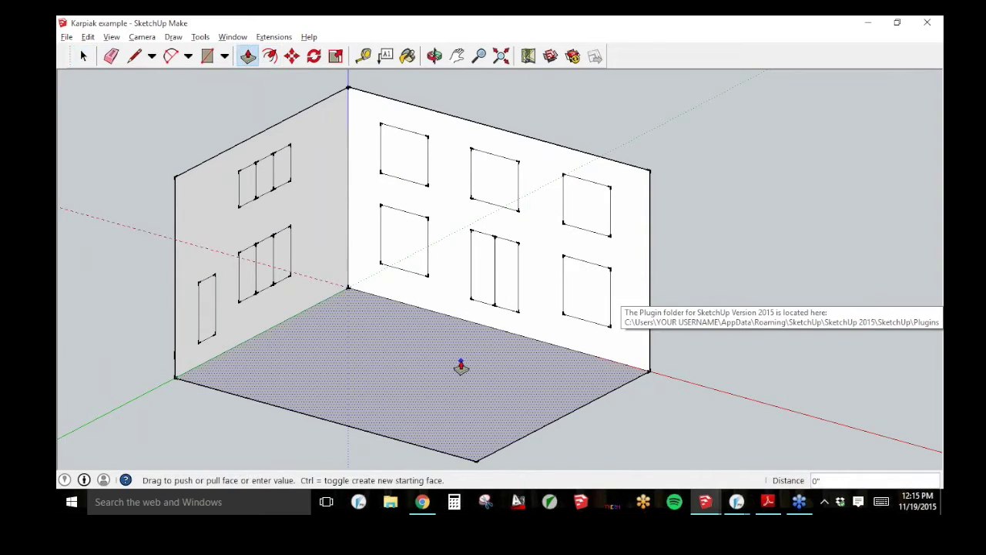
click(456, 447)
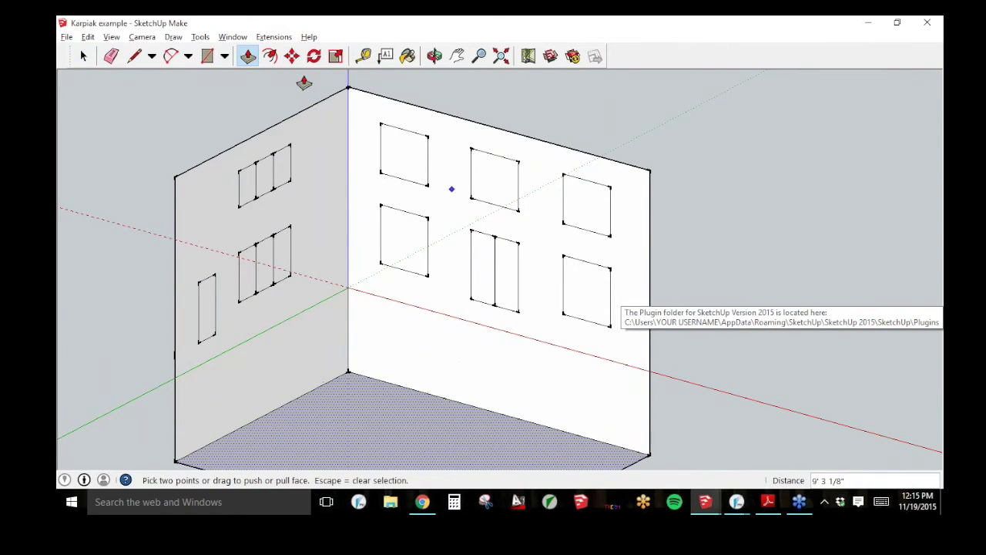
Step: Draw a horizontal ground-level line across the end wall without a door, from one corner edge to the other
click(435, 56)
drag(462, 269, 591, 353)
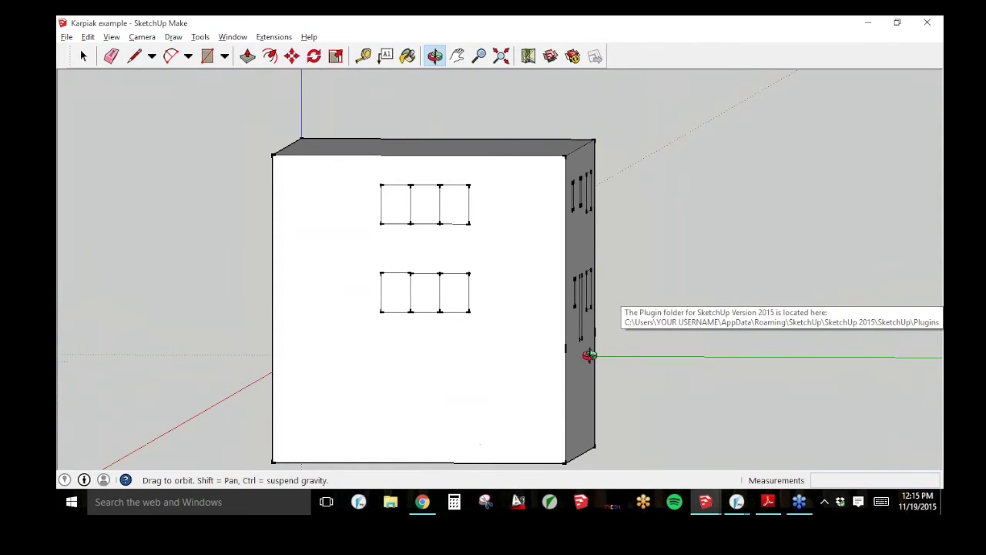
click(134, 57)
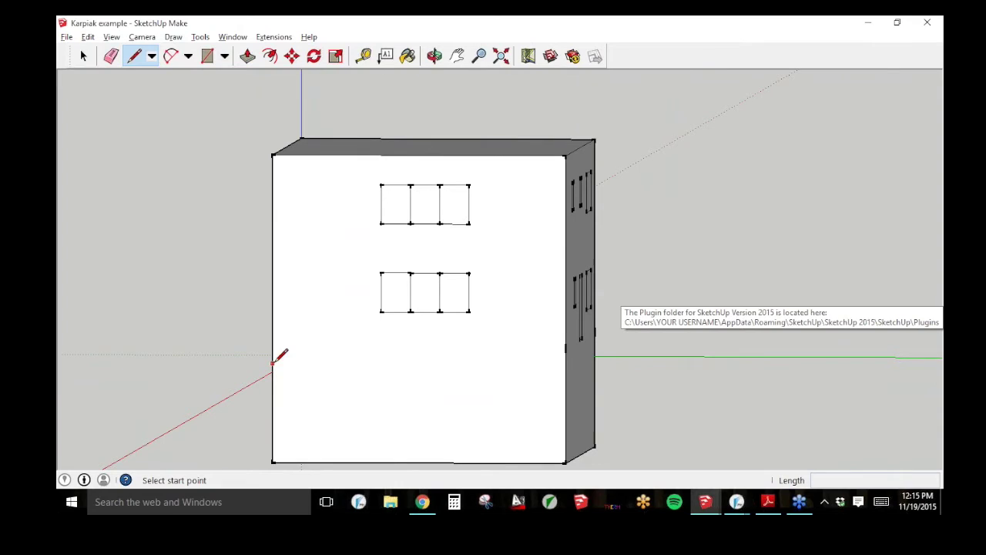
click(273, 369)
click(566, 369)
Step: Select the end wall's faces above and below the ground-level line alternately to check that they are separate
click(79, 56)
click(326, 342)
click(332, 394)
click(536, 324)
click(495, 421)
click(516, 346)
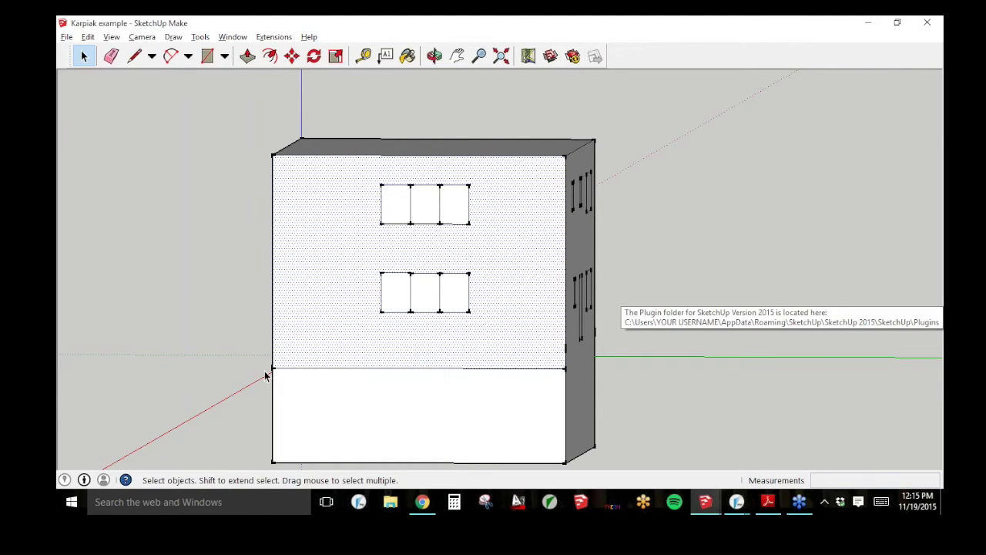
click(431, 409)
click(490, 339)
click(464, 394)
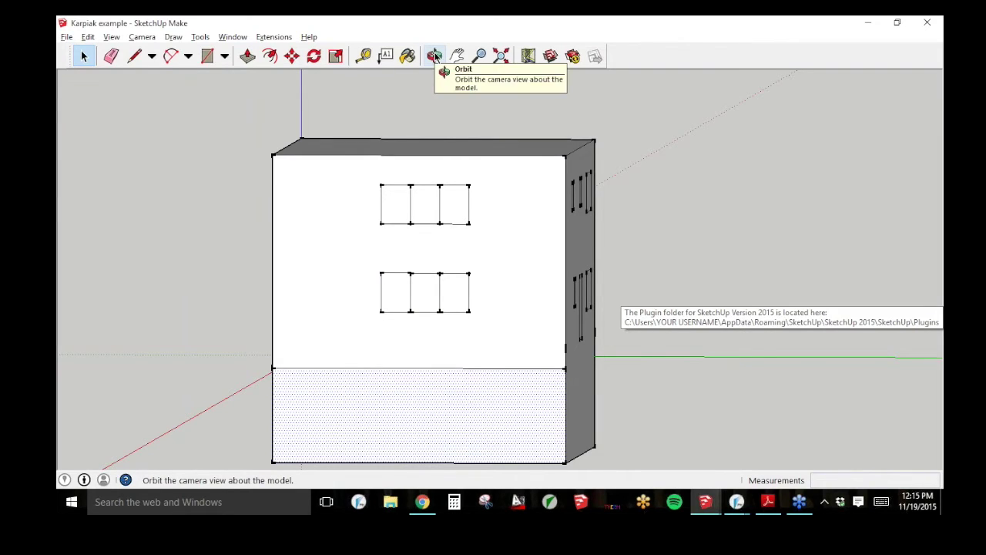
click(134, 56)
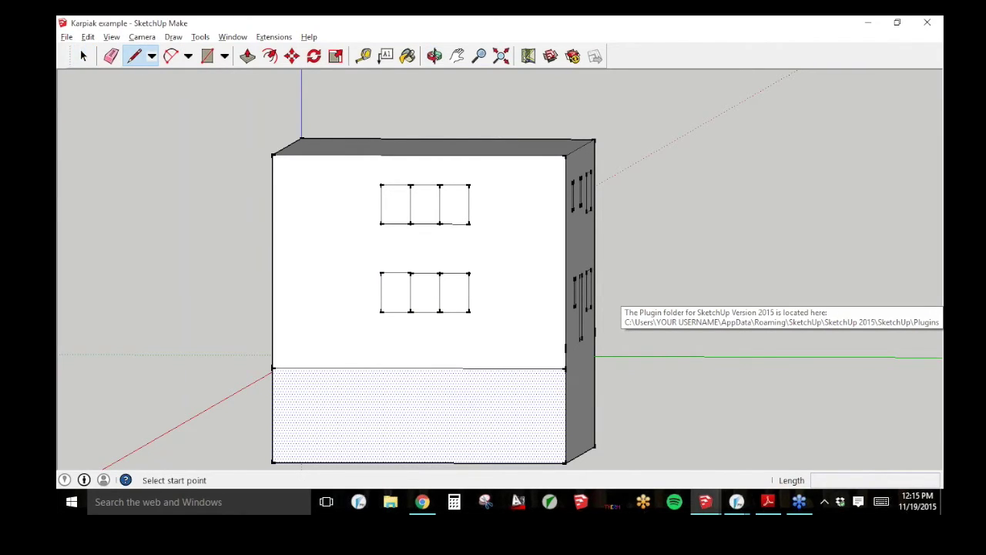
click(435, 55)
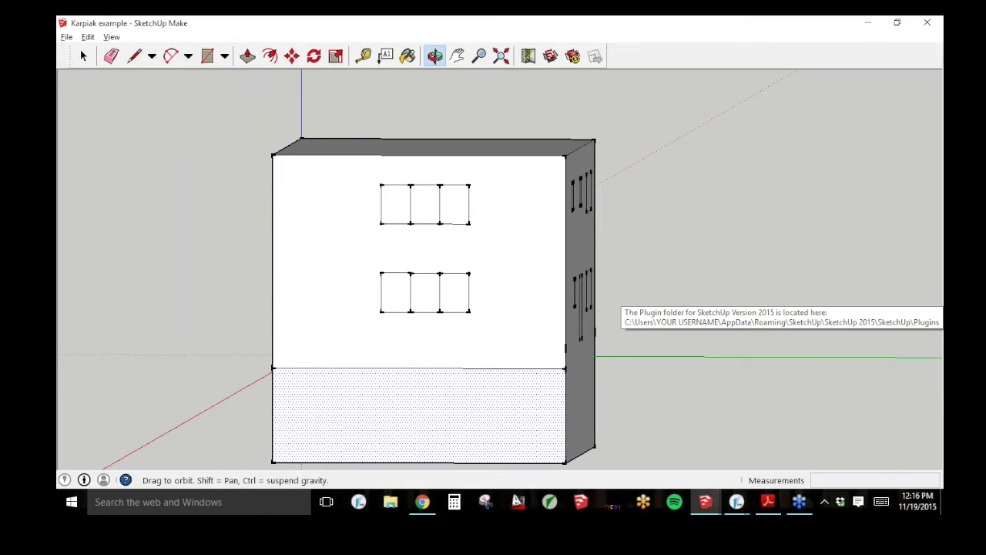
key(alt+Tab)
click(611, 383)
click(511, 308)
mouse_move(705, 501)
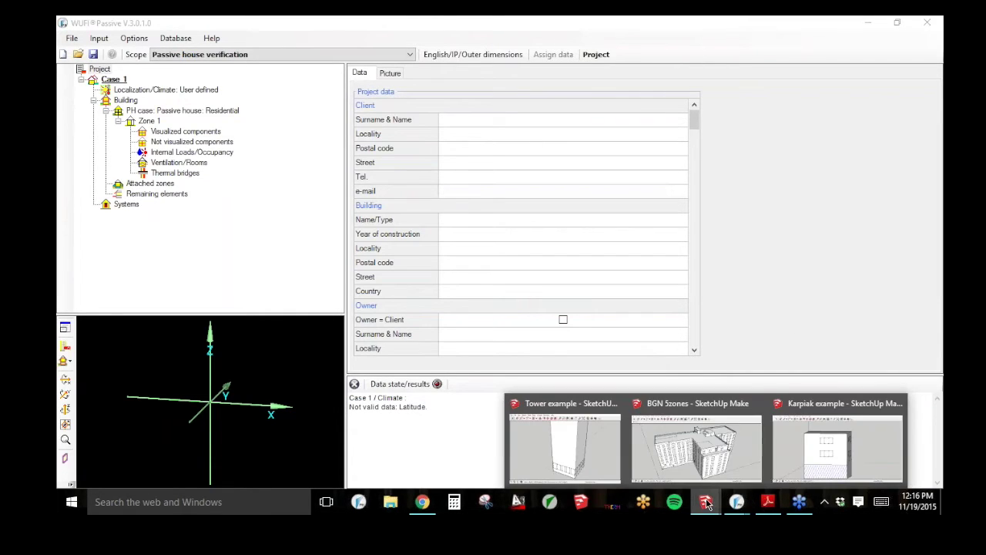
click(796, 449)
Step: Continue the ground-level line across the adjacent long facade with the single door, from the existing endpoint to the far corner
mouse_move(639, 324)
mouse_down()
mouse_move(504, 334)
mouse_move(308, 82)
mouse_up()
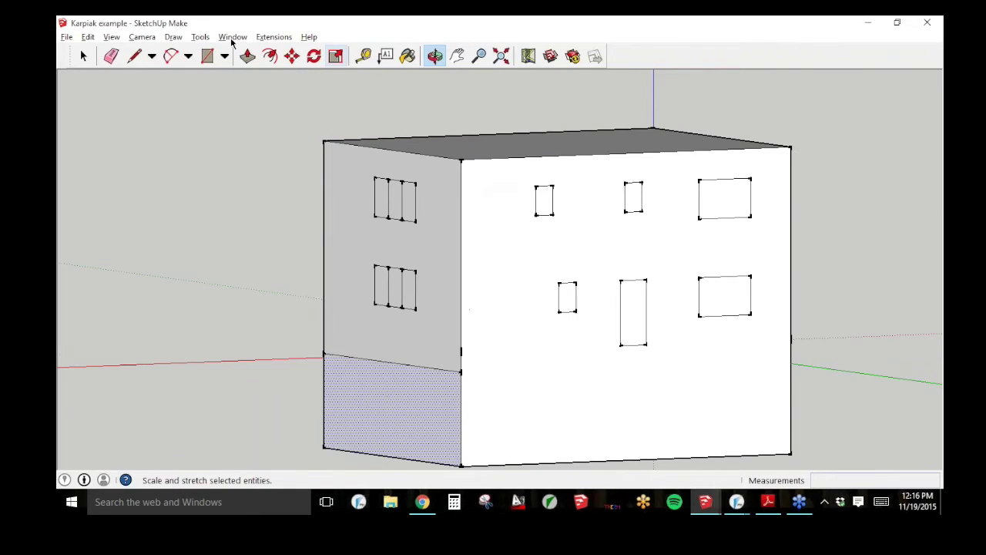
click(134, 55)
click(461, 372)
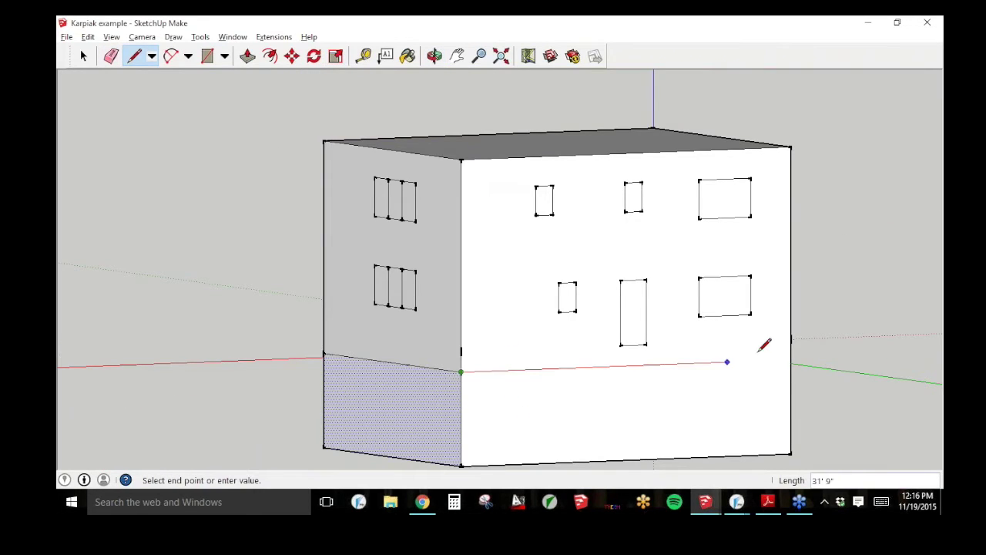
click(791, 360)
Step: Draw a ground-level line about 30' 3/4" long across the end wall with the door, from the existing endpoint to the opposite corner
click(435, 55)
drag(755, 272, 214, 306)
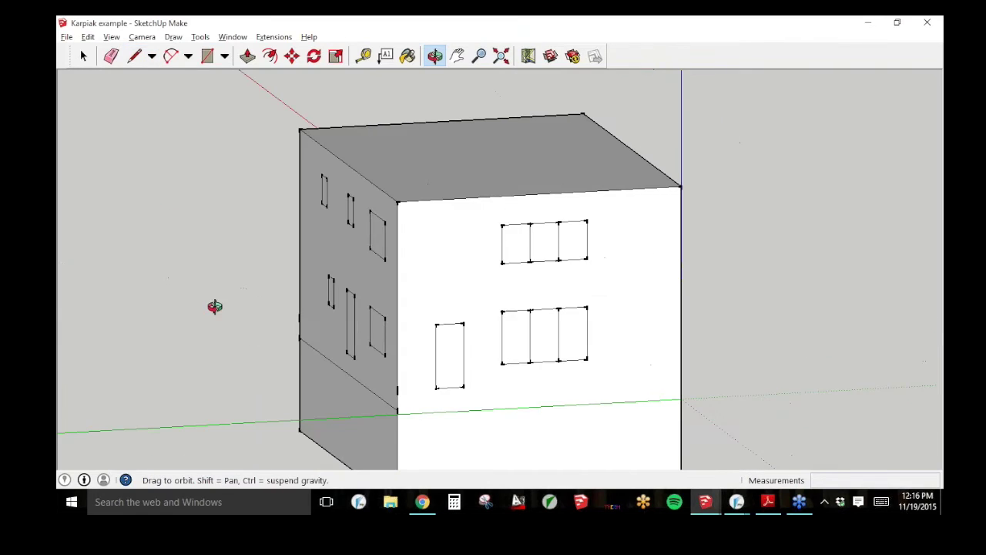
click(134, 56)
click(398, 409)
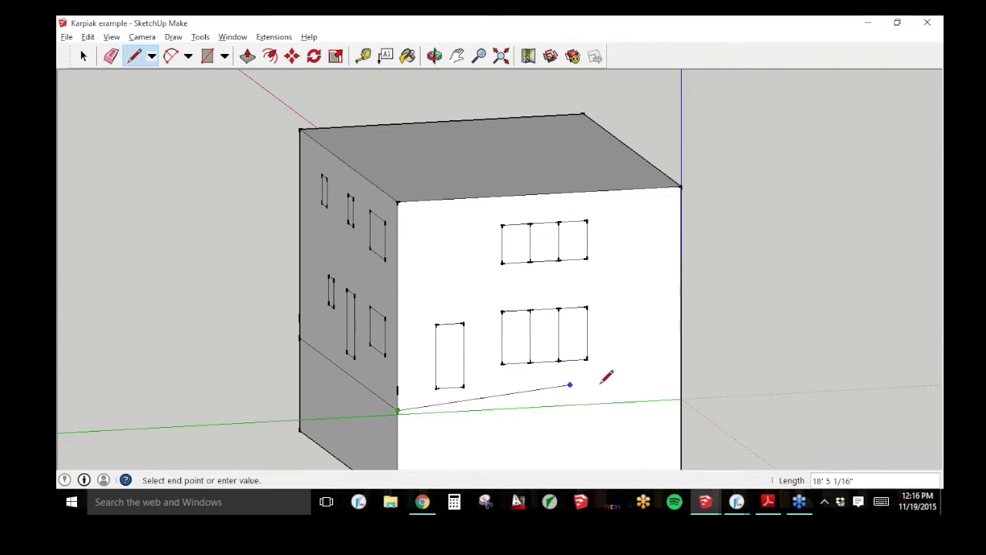
click(681, 399)
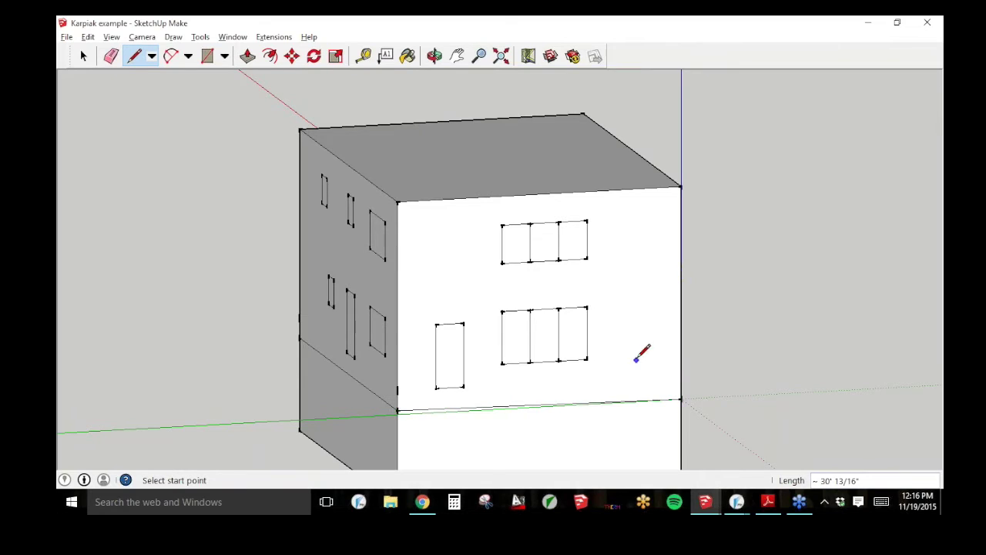
click(398, 410)
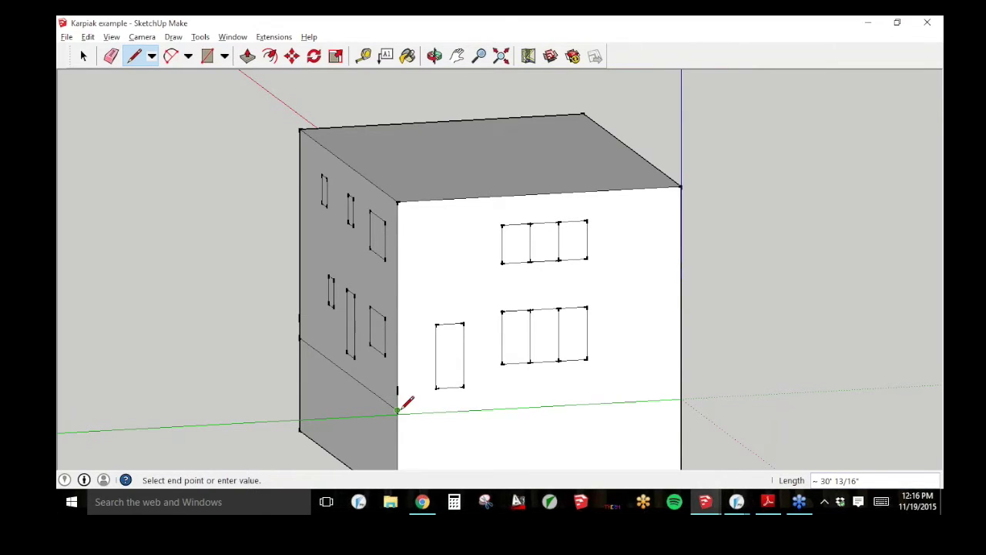
click(681, 398)
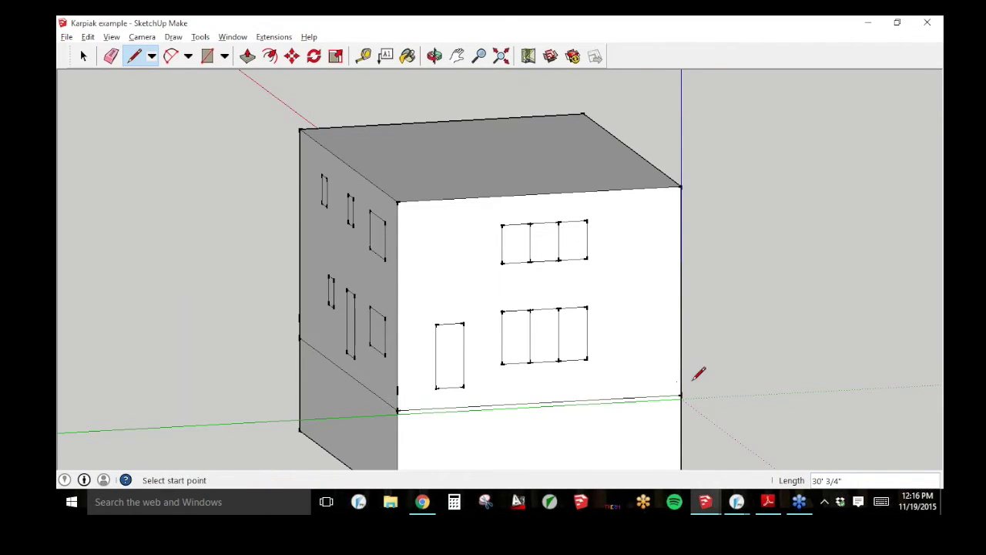
Step: Draw a ground-level line about 38' 1 3/4" long across the facade with the double door to close the loop around the building
click(435, 56)
mouse_move(627, 341)
mouse_down()
mouse_move(552, 322)
mouse_move(389, 308)
mouse_up()
click(134, 56)
click(574, 409)
click(856, 390)
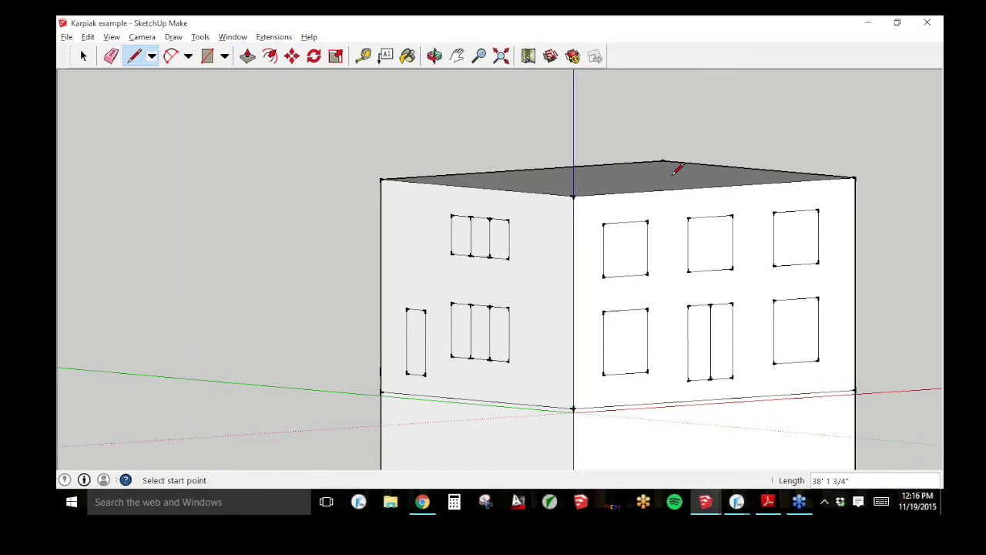
Step: Draw a second line about 30' 3/4" long just above the ground-level line on the doorless end wall, and undo it
click(434, 56)
drag(555, 305, 502, 355)
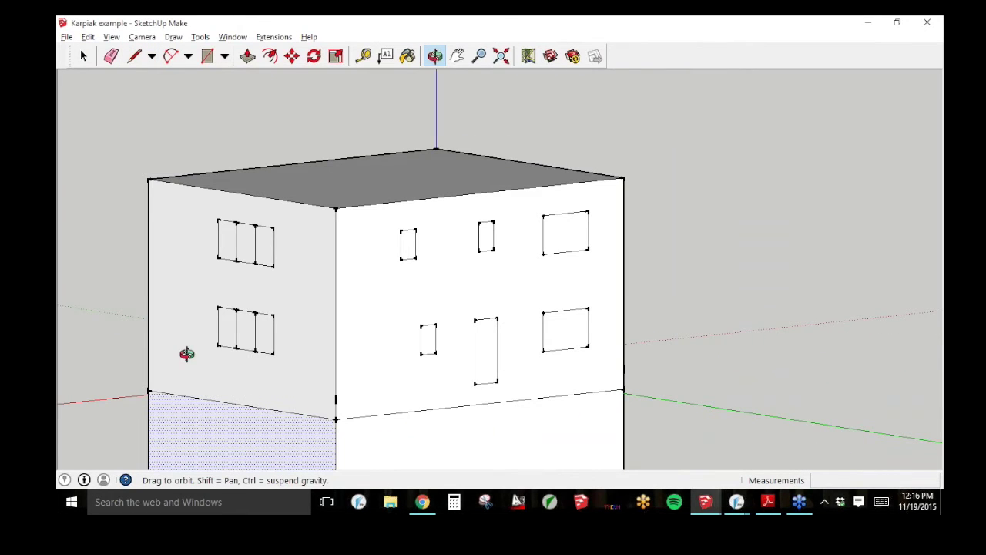
key(l)
click(149, 381)
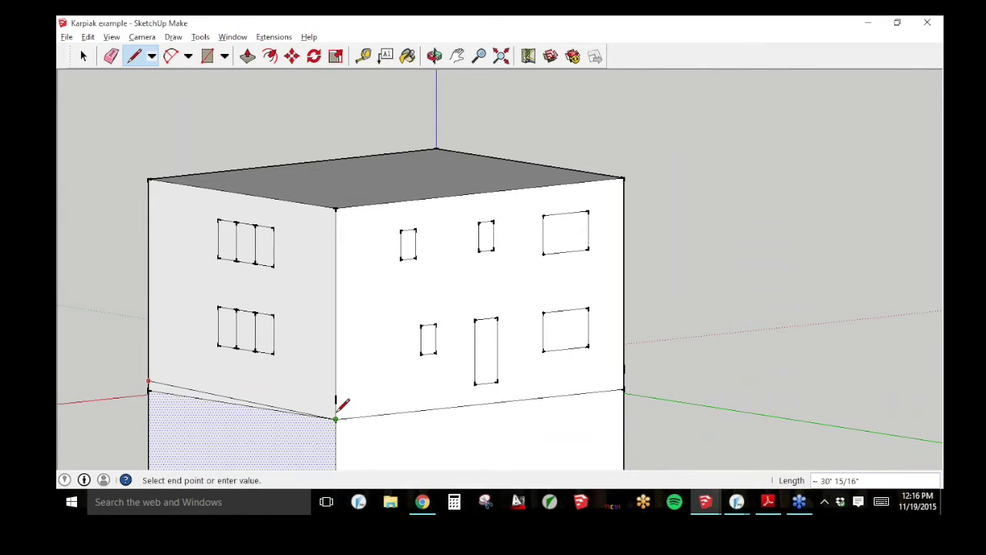
click(335, 408)
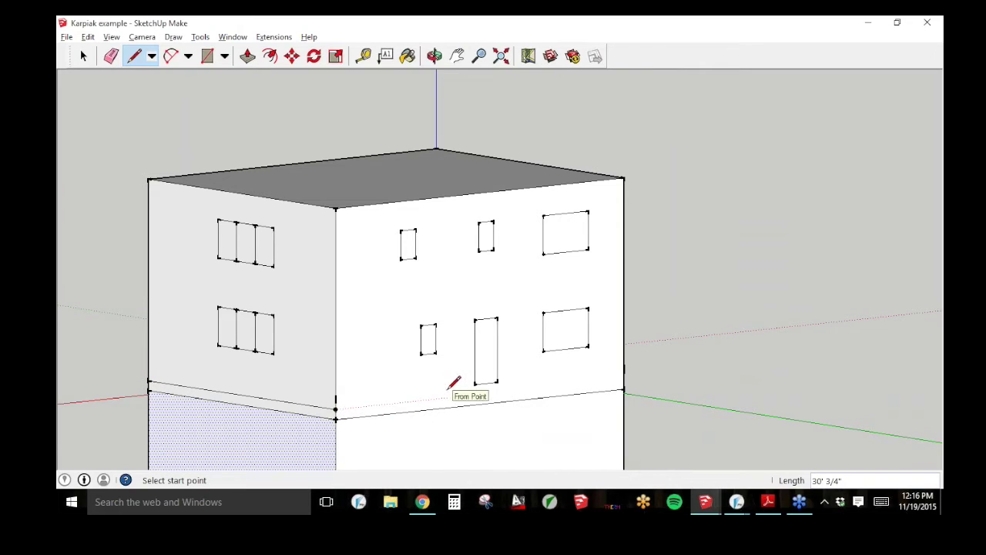
key(ctrl+z)
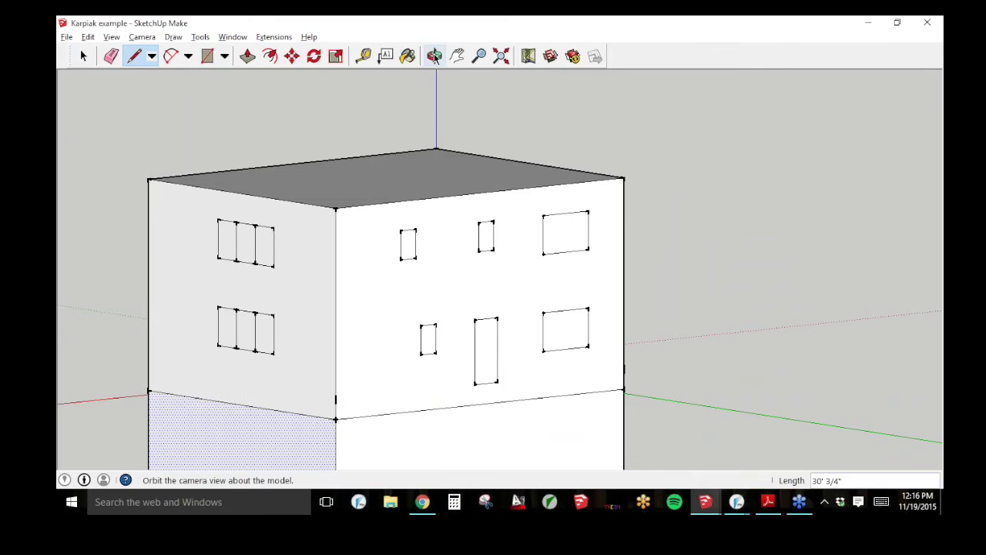
Step: Select the below-grade faces of the long facade and the adjoining end wall to check that each is separate
click(457, 56)
drag(420, 431, 516, 330)
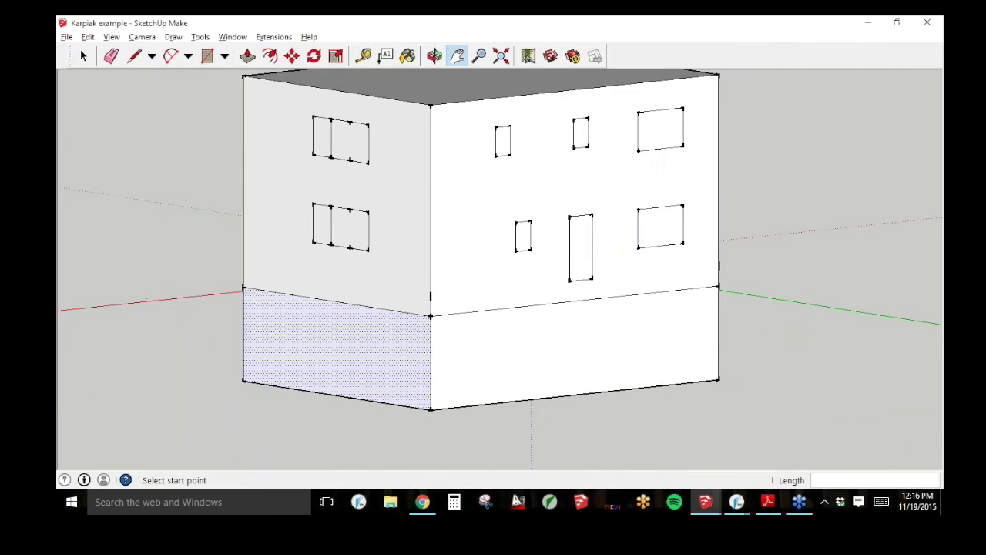
click(134, 56)
click(83, 56)
click(486, 387)
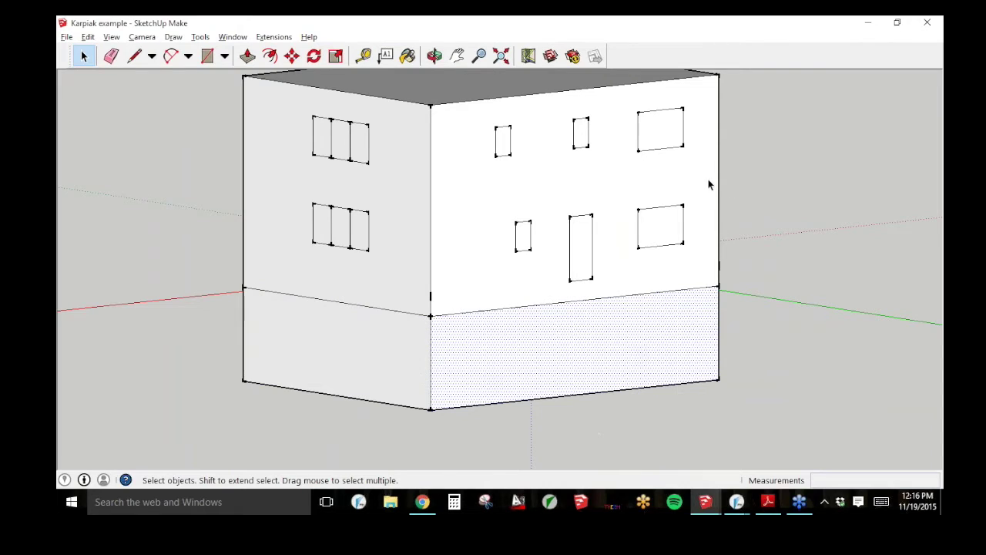
click(301, 338)
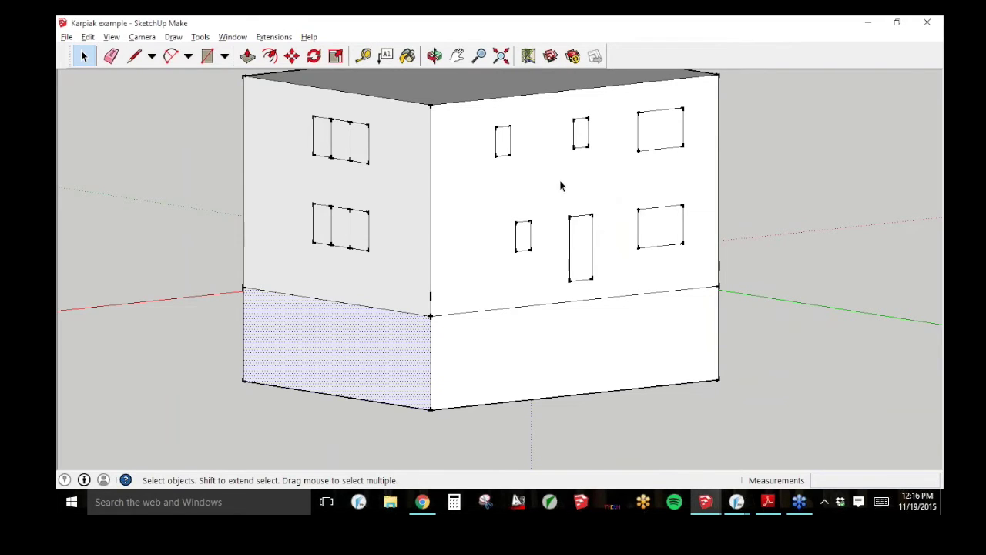
Step: Examine the building from farther away and from inside, and fit the whole model in the view again
click(435, 55)
drag(570, 231, 462, 332)
scroll(464, 326, down, 8)
scroll(467, 322, up, 5)
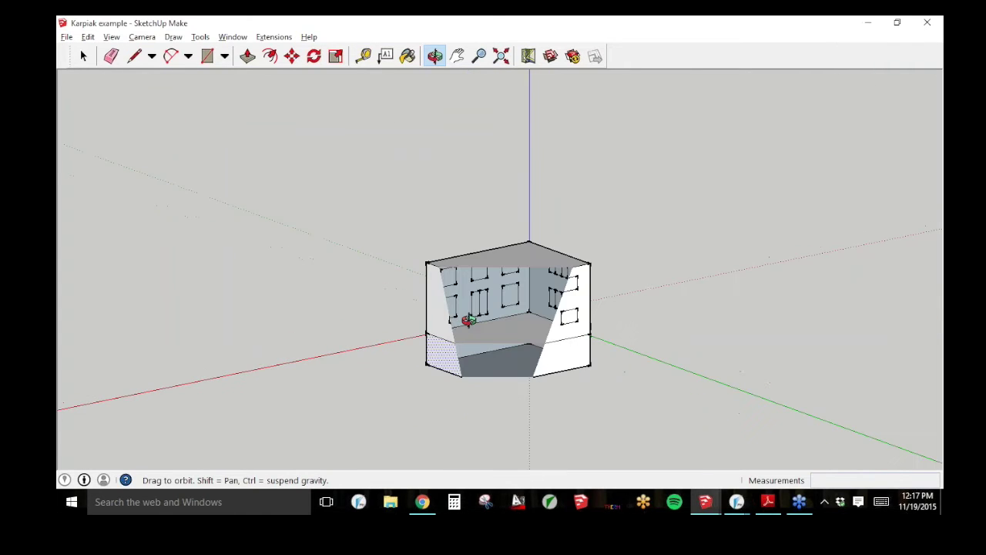
scroll(493, 321, up, 6)
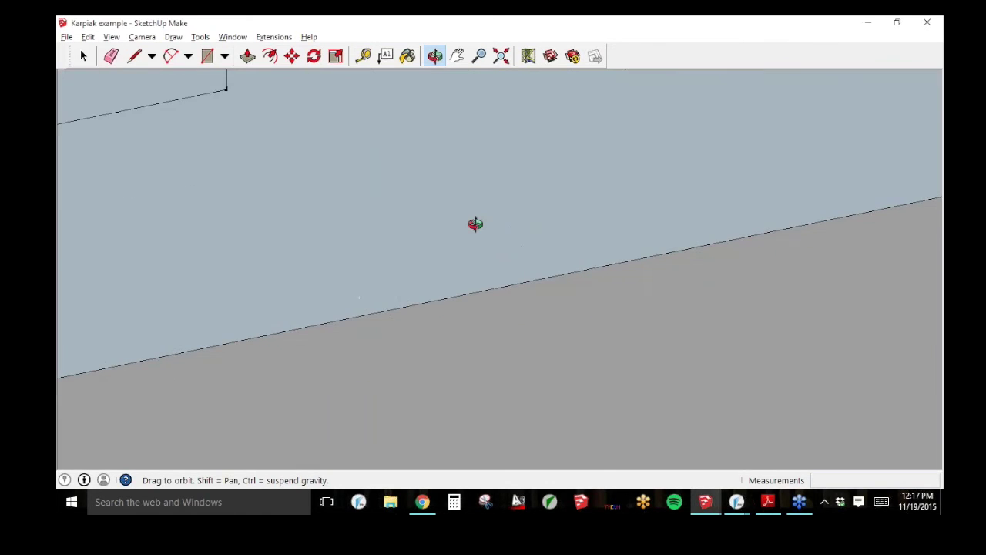
scroll(493, 154, down, 3)
click(501, 55)
click(83, 55)
click(83, 56)
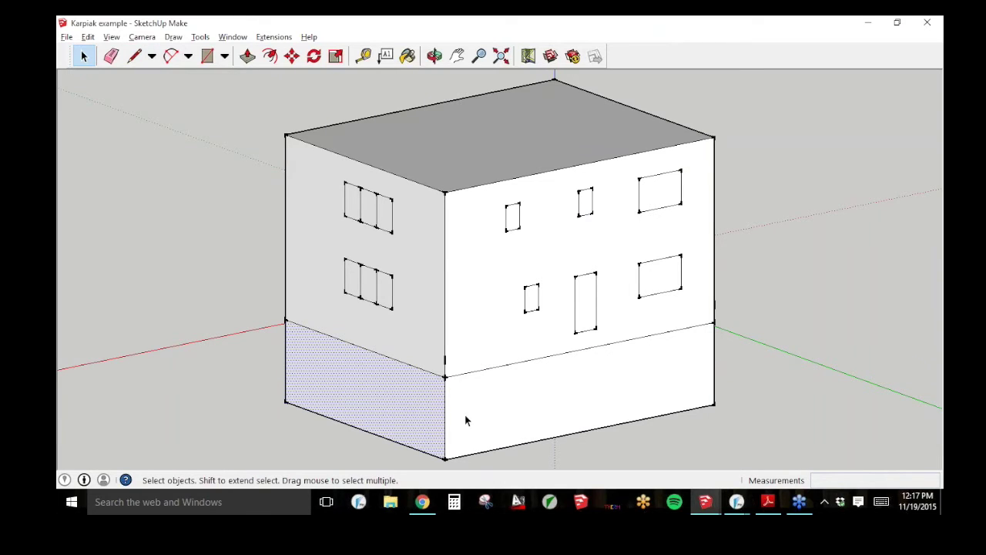
Step: Draw a diagonal line about 31' 7" long across the doorless end wall's basement face, from the ground-level corner to the opposite bottom corner
click(153, 58)
click(157, 76)
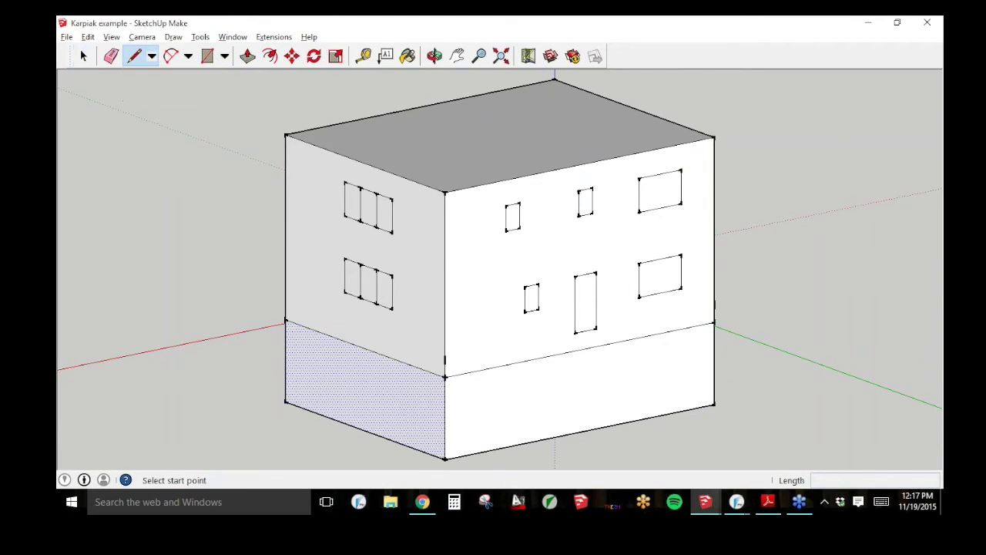
click(285, 322)
click(444, 458)
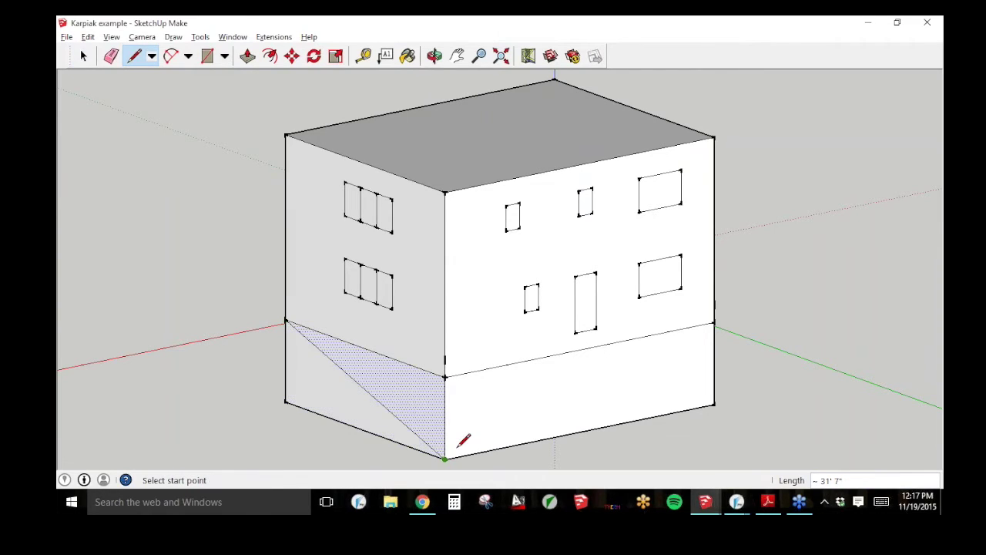
Step: Draw a freehand sloping grade line across the basement part of the end wall with the door, between its two corner edges
click(434, 56)
drag(414, 310, 485, 306)
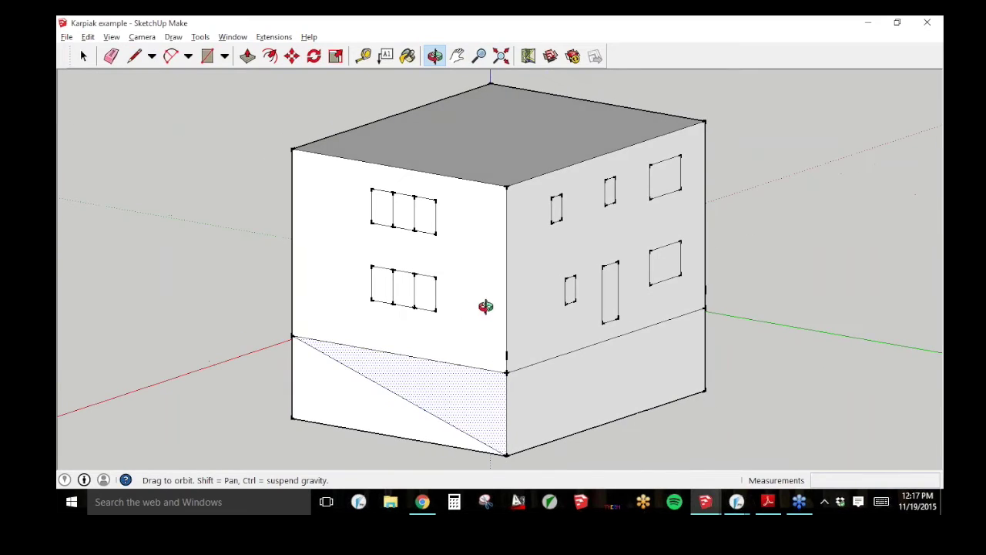
mouse_move(704, 247)
mouse_down()
mouse_move(649, 262)
mouse_move(360, 276)
mouse_move(410, 282)
mouse_move(386, 282)
mouse_up()
click(152, 55)
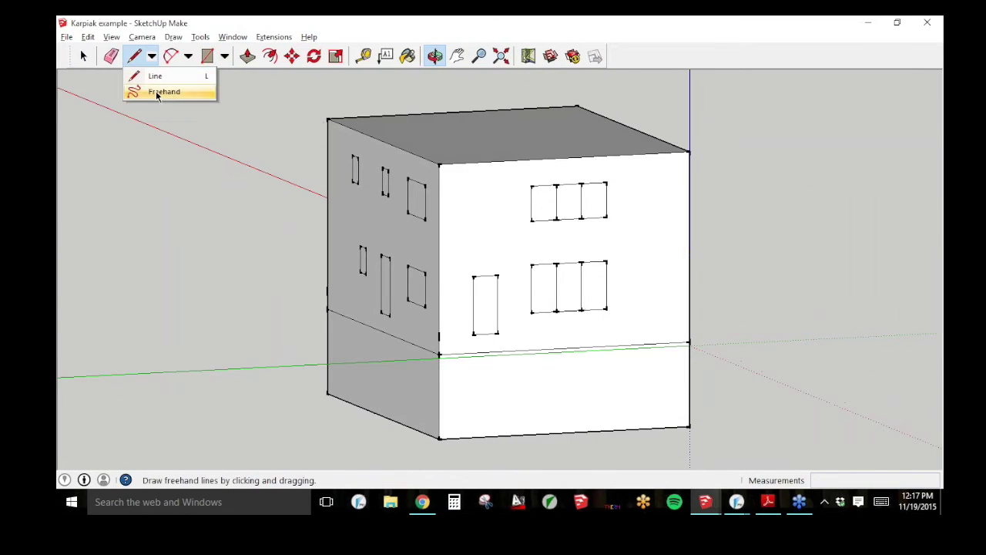
click(156, 91)
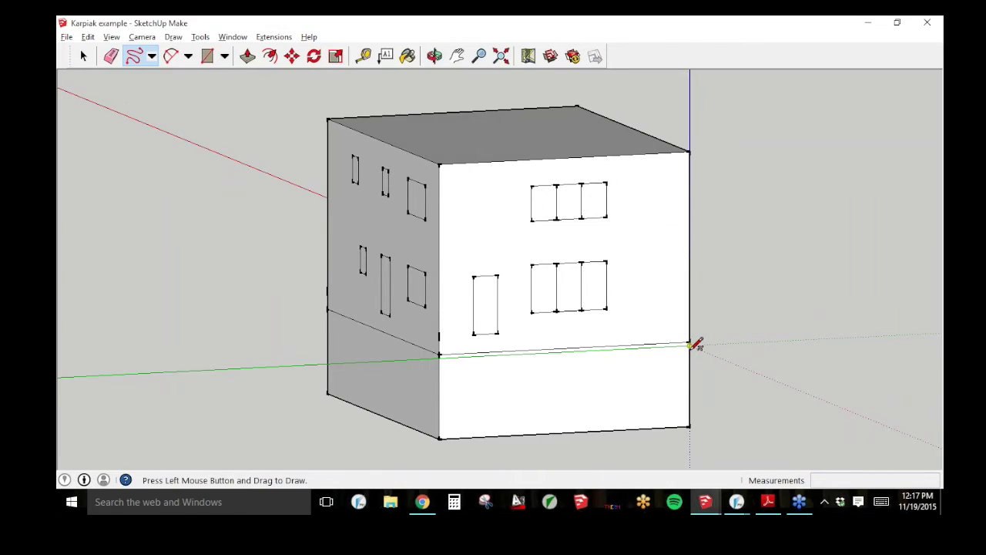
mouse_move(693, 347)
mouse_down()
mouse_move(604, 354)
mouse_move(537, 406)
mouse_move(440, 424)
mouse_up()
Step: Select the face above the freehand grade line and examine the building's divided basement walls from the other corners
click(83, 56)
click(495, 383)
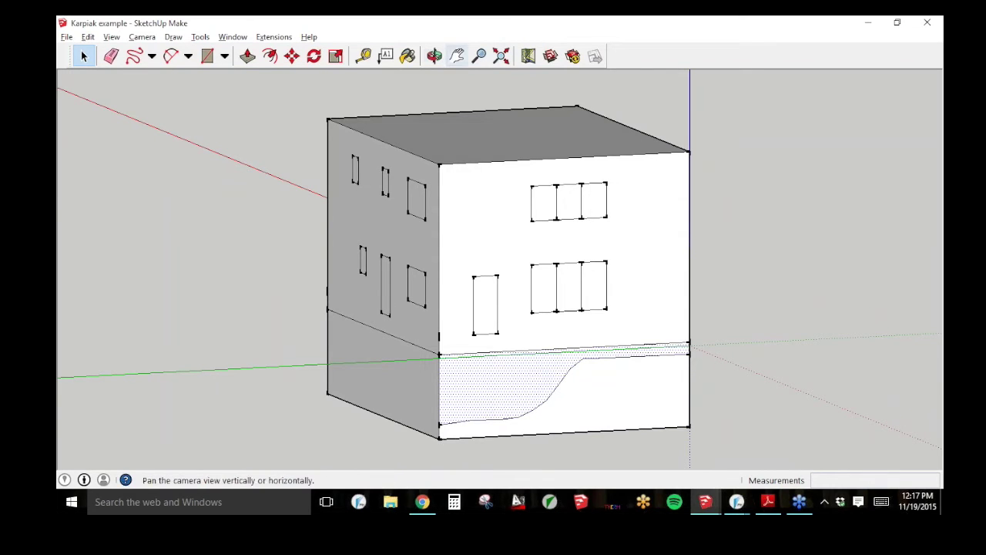
click(435, 55)
drag(398, 255, 544, 353)
mouse_move(328, 270)
mouse_down()
mouse_move(665, 235)
mouse_move(676, 248)
mouse_move(323, 218)
mouse_up()
click(494, 291)
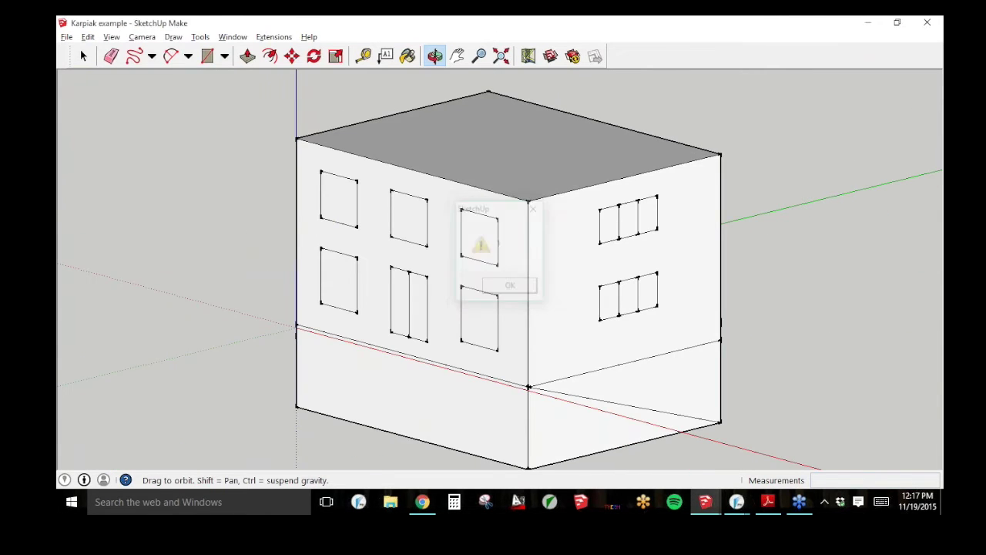
mouse_move(403, 255)
mouse_down()
mouse_move(345, 246)
mouse_move(444, 297)
mouse_up()
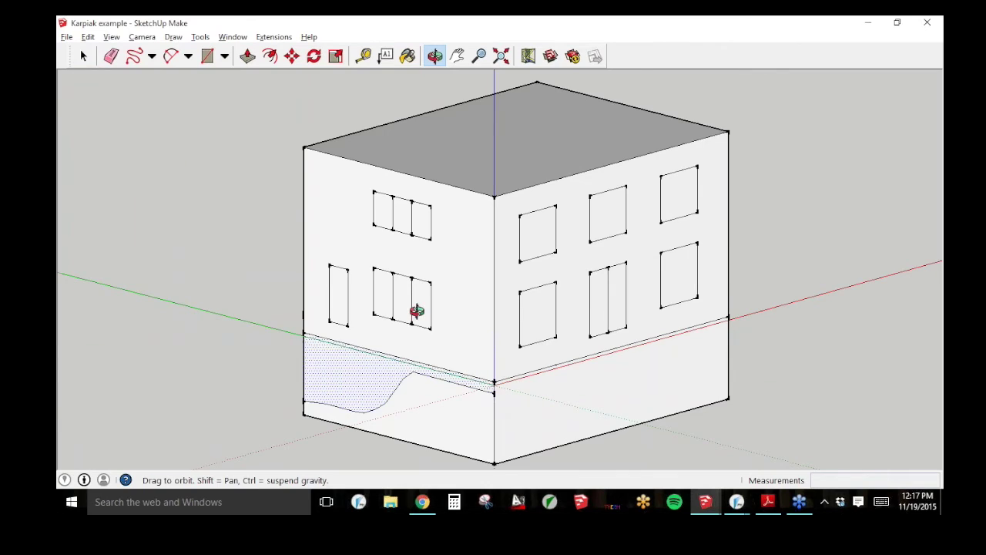
Step: Examine the divided basement walls from opposite corners and review the commands offered by the WUFIplus extension
drag(417, 311, 563, 360)
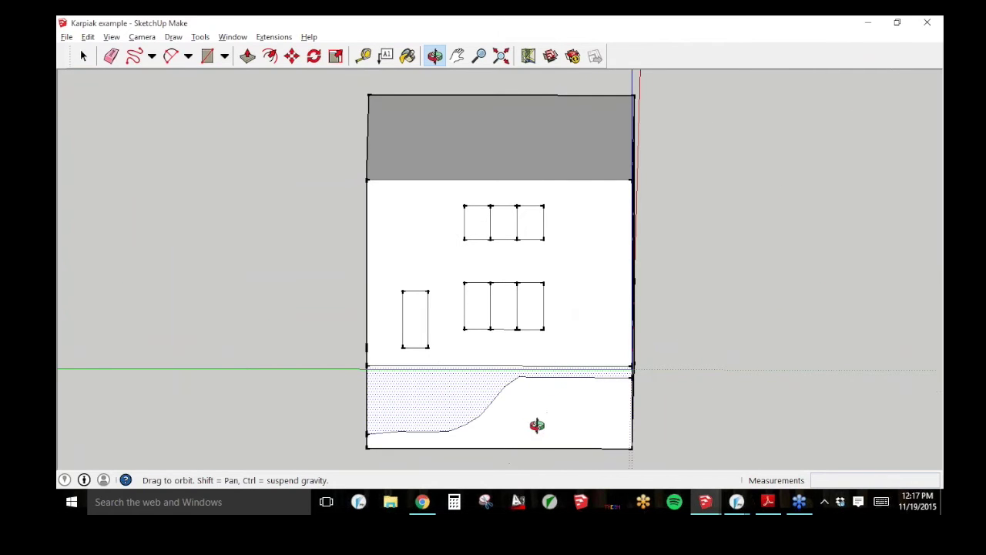
drag(458, 242, 310, 227)
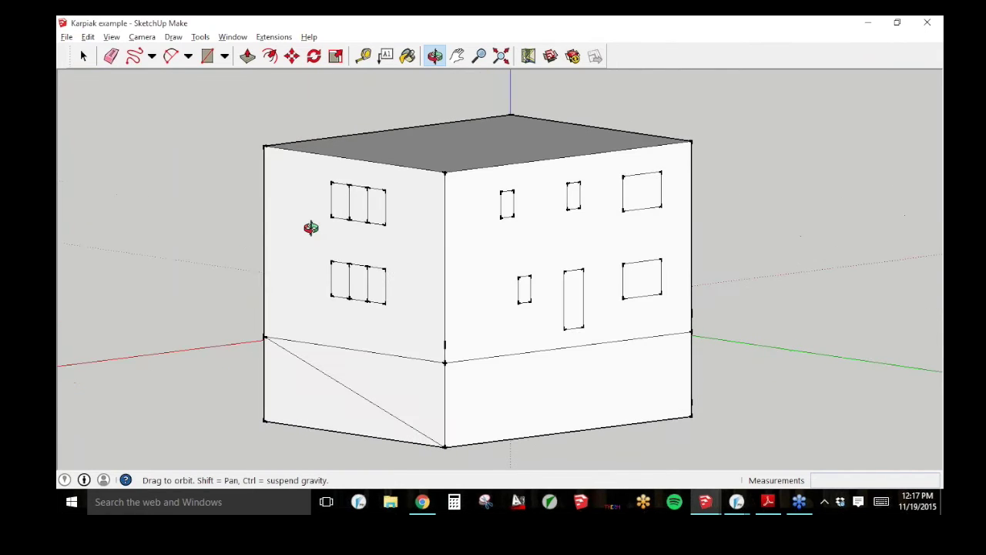
key(space)
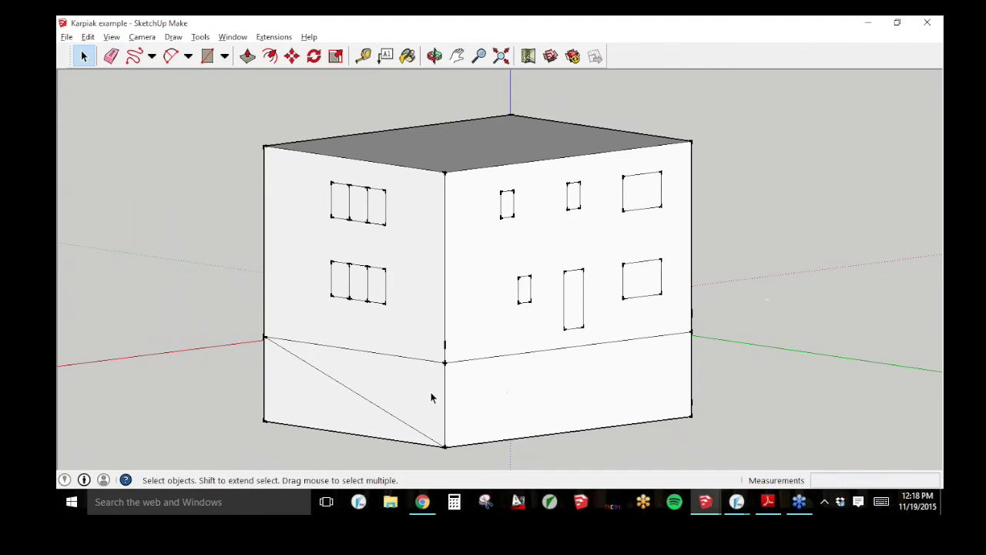
click(285, 38)
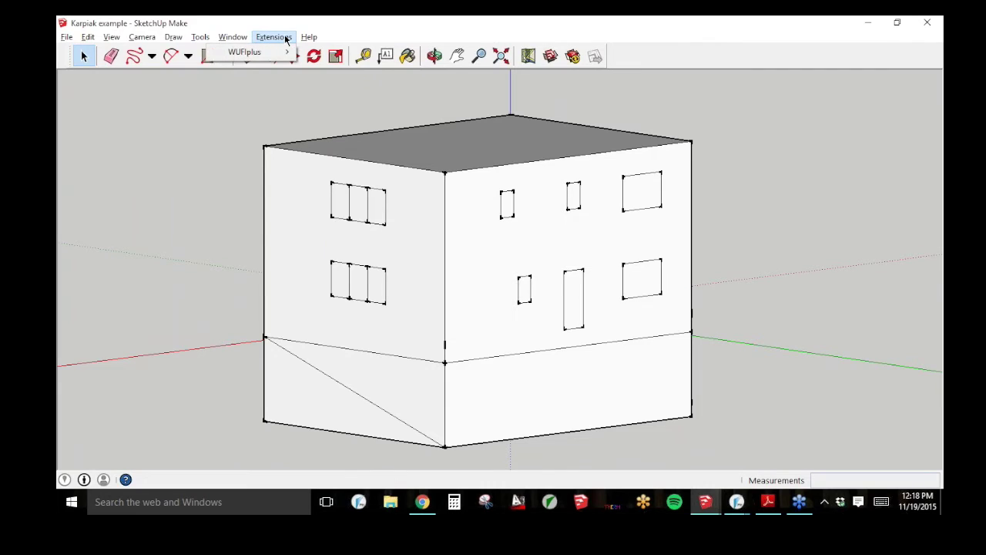
click(285, 38)
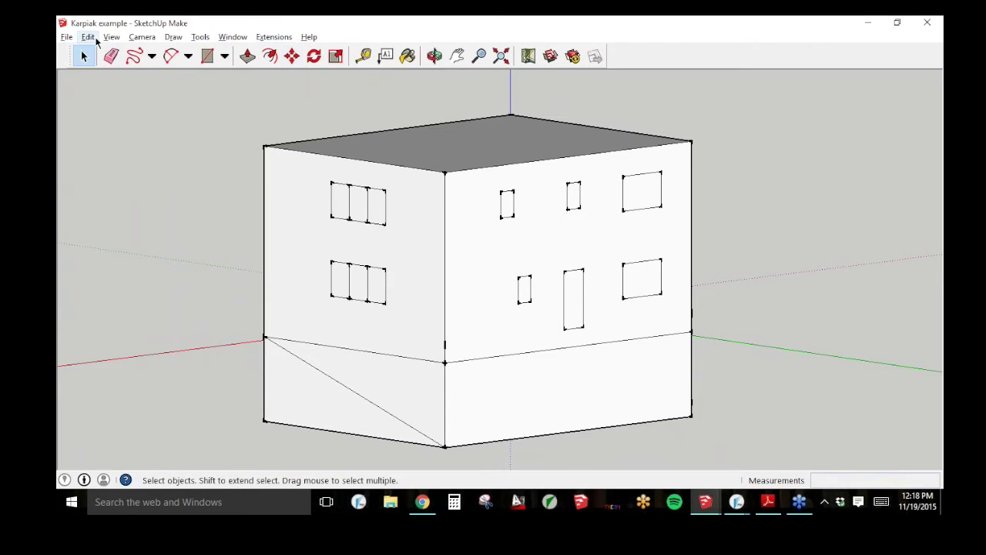
click(273, 37)
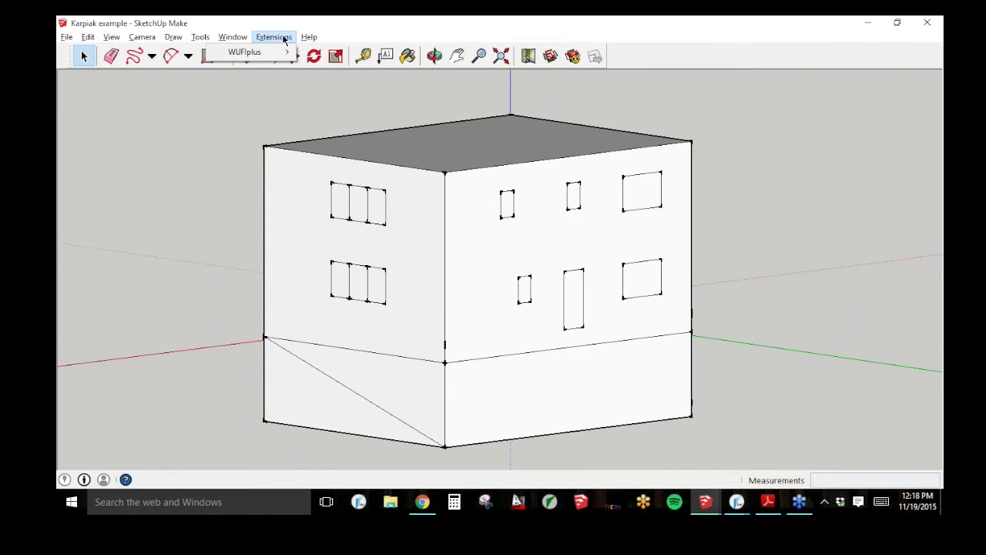
mouse_move(282, 56)
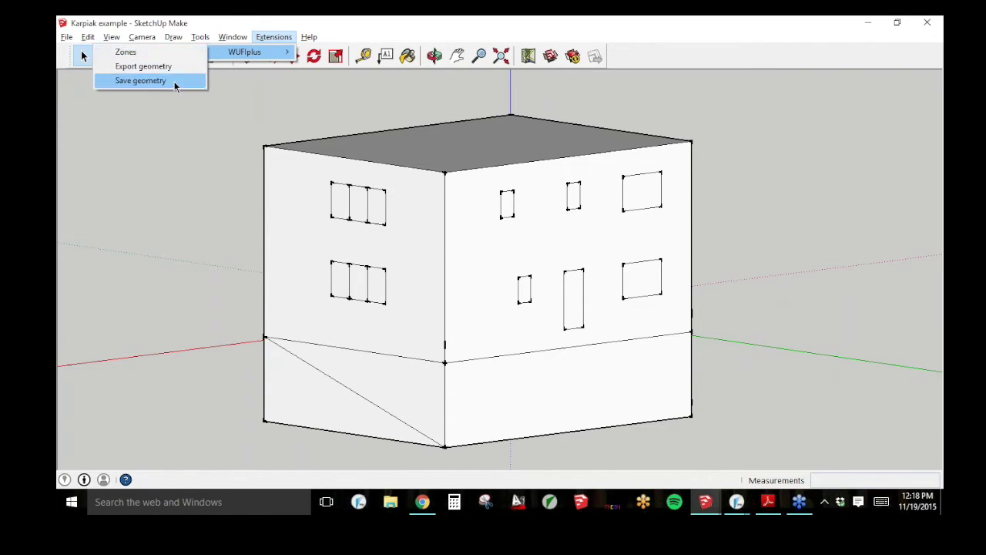
click(276, 38)
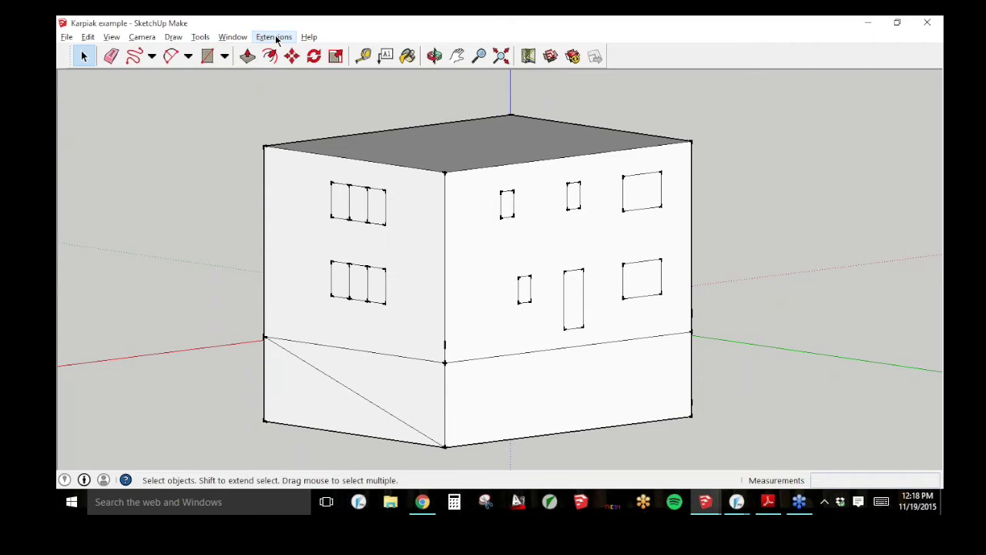
Step: Open the WUFIplus properties of the undivided basement face below the long wall with the large windows
click(517, 384)
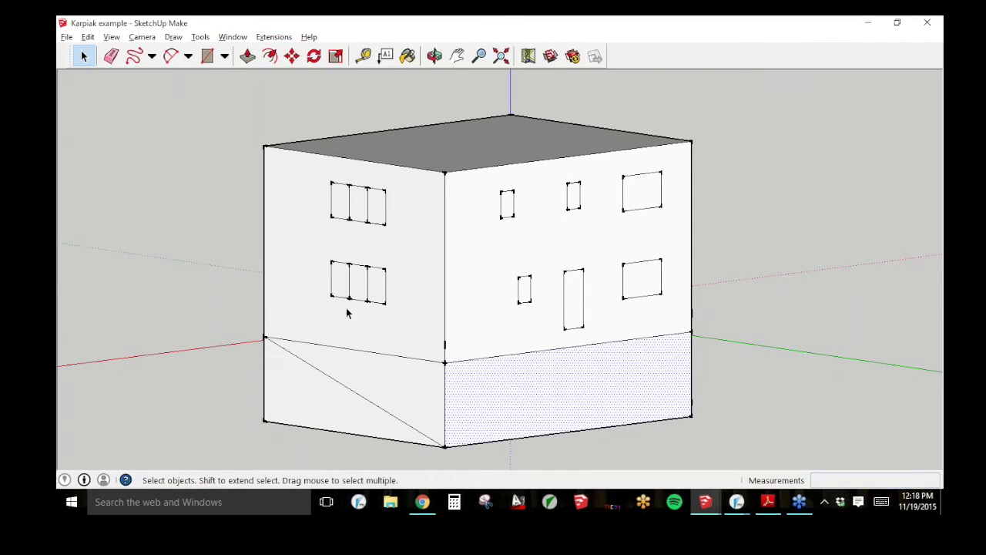
click(434, 56)
drag(352, 227, 552, 301)
key(space)
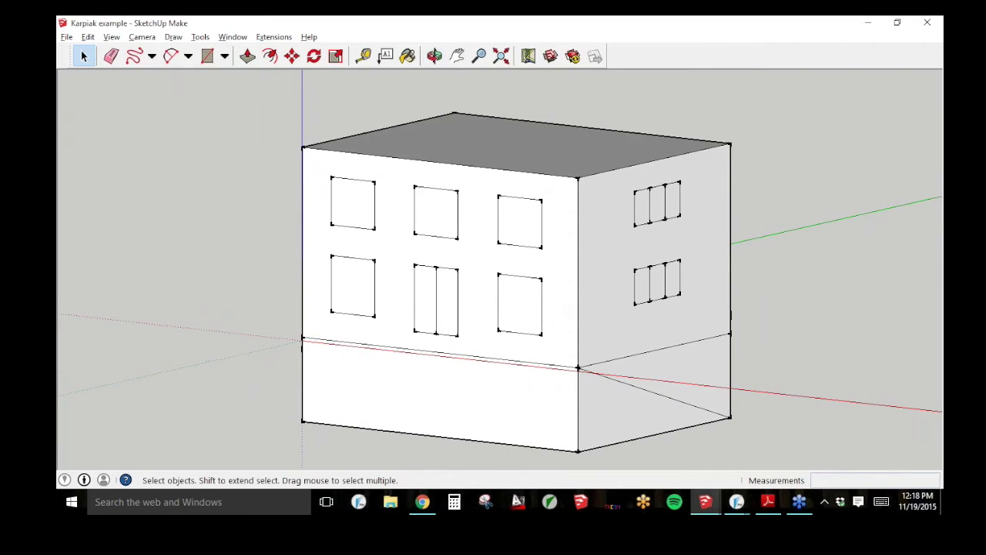
click(489, 407)
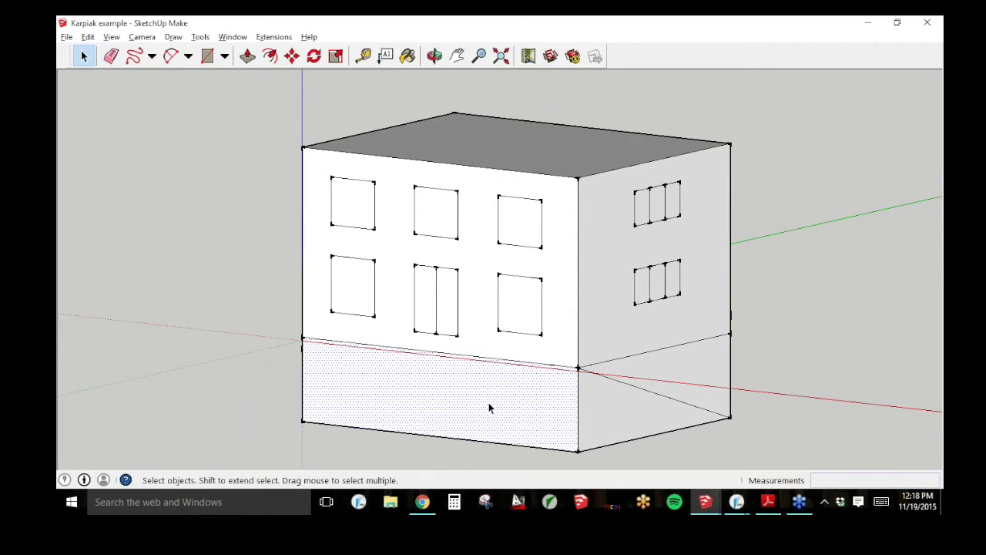
right_click(512, 404)
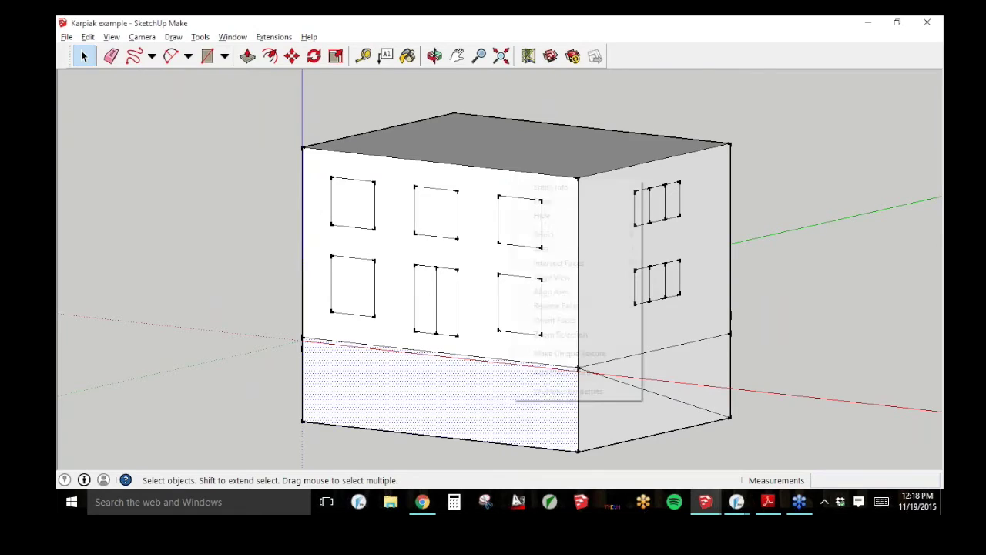
click(571, 392)
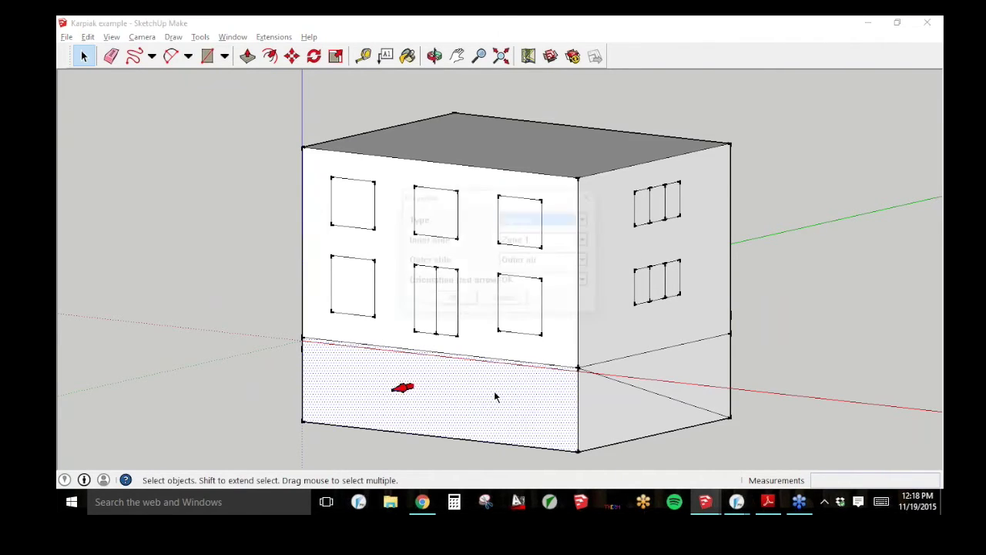
drag(521, 199, 216, 177)
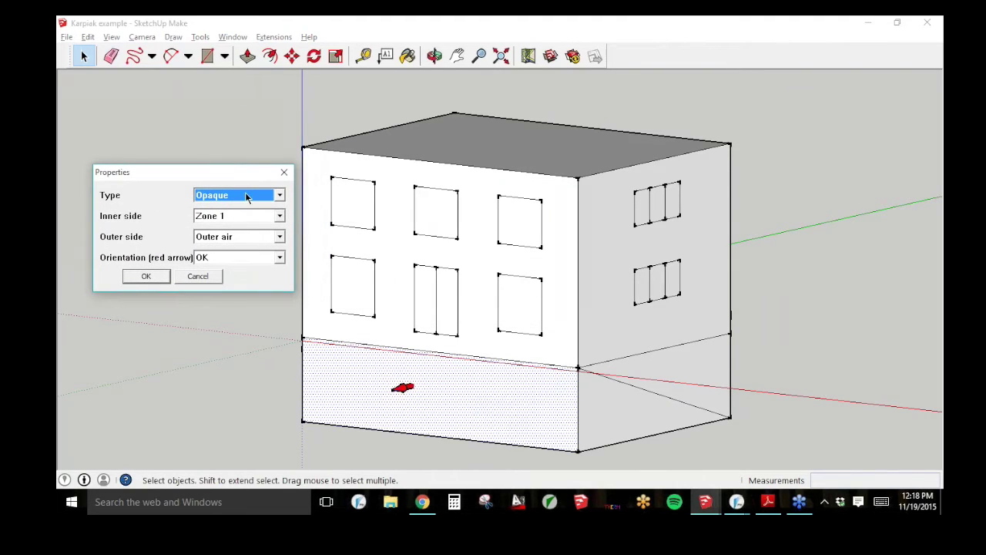
Step: Review the face's type and inner side options, keeping the type Opaque and the inner side Zone 1
click(265, 196)
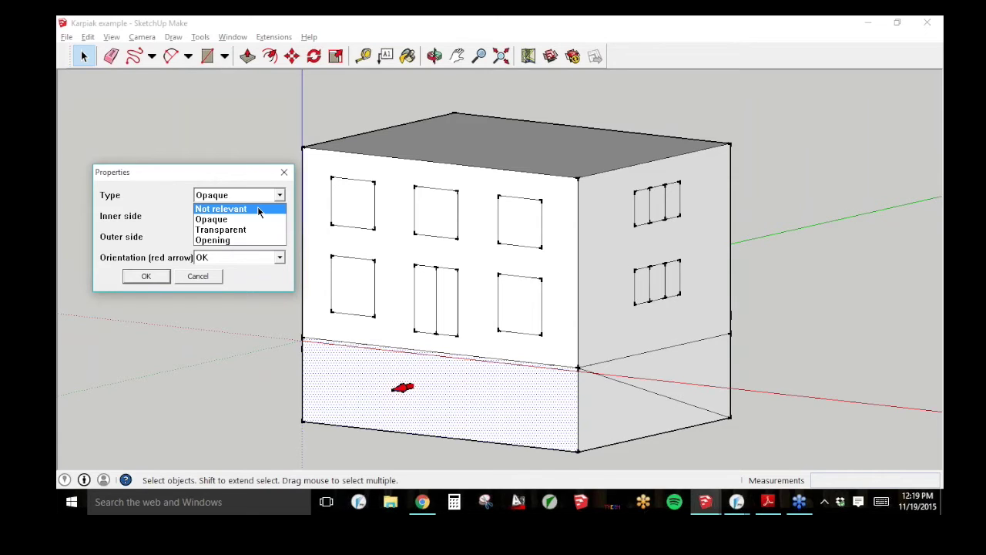
click(258, 210)
click(260, 198)
click(259, 220)
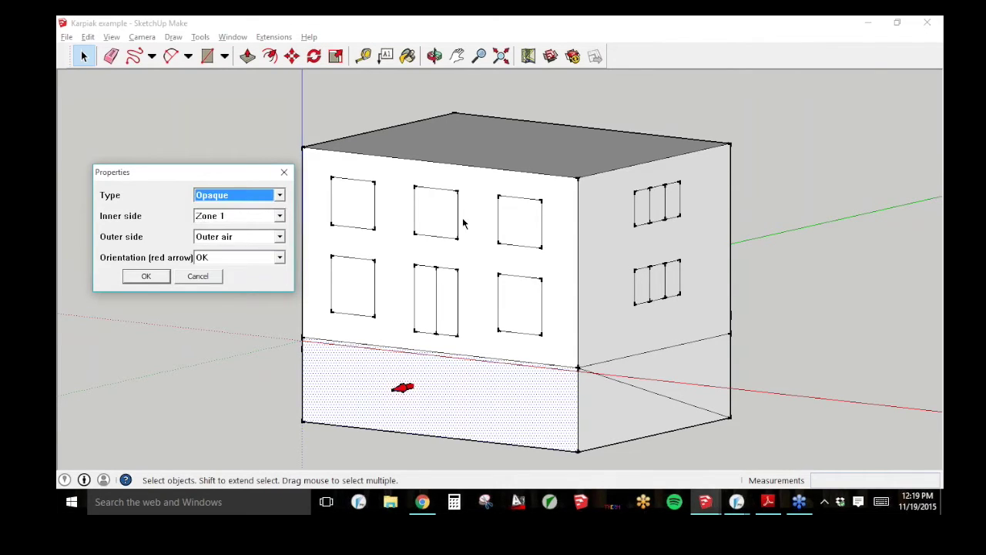
drag(219, 176, 211, 128)
click(245, 176)
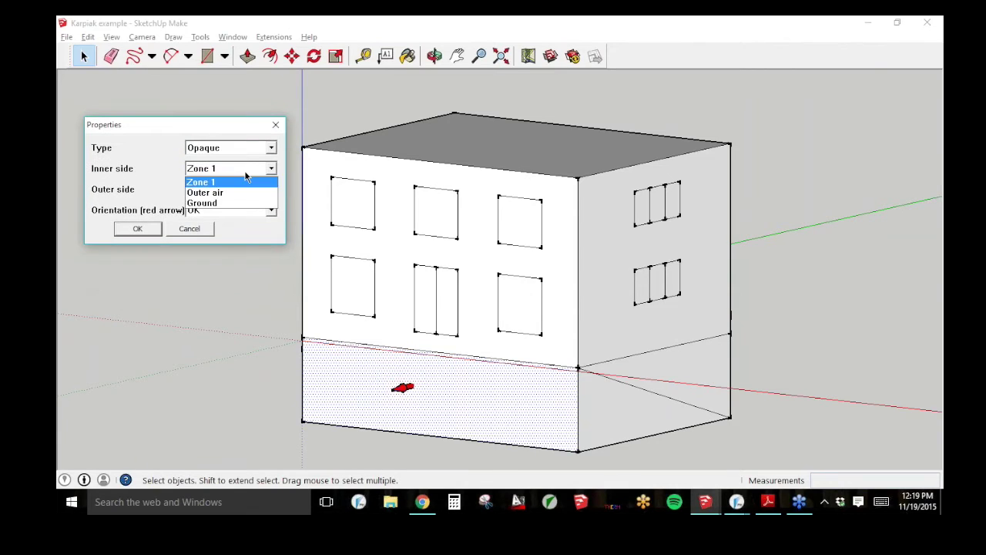
click(244, 171)
click(243, 167)
click(236, 174)
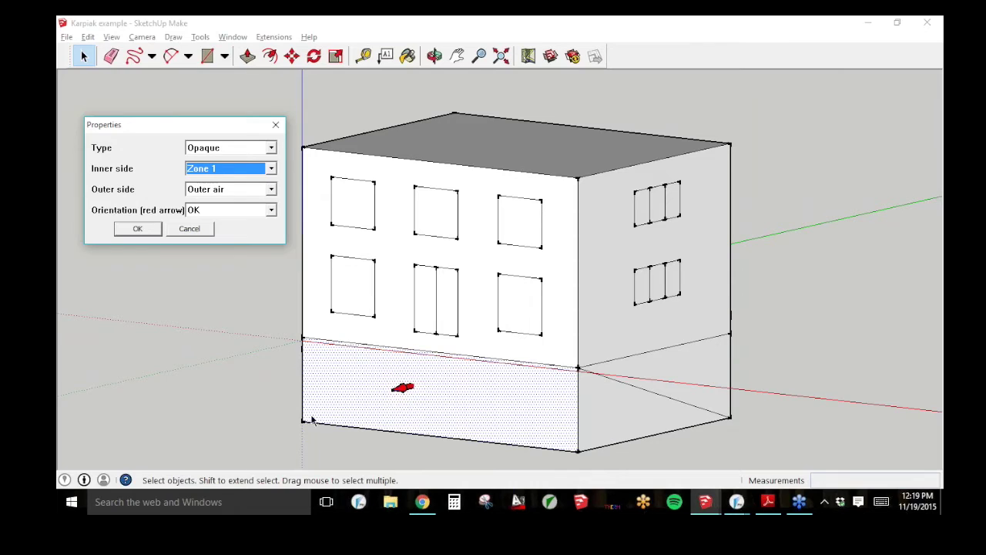
click(250, 169)
click(250, 170)
Step: Try Ground and Adiabate in turn as the basement face's outer side
click(249, 190)
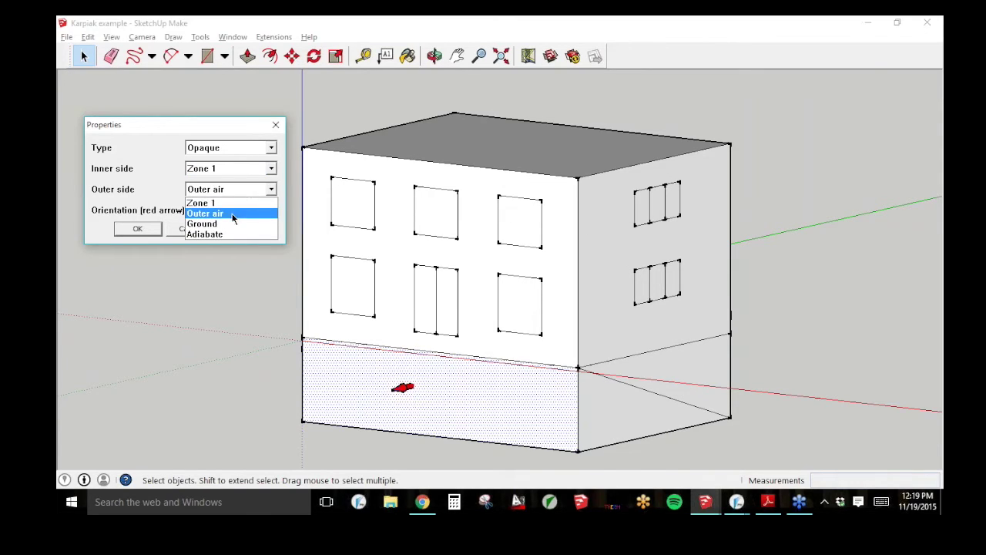
click(232, 215)
click(235, 190)
click(246, 224)
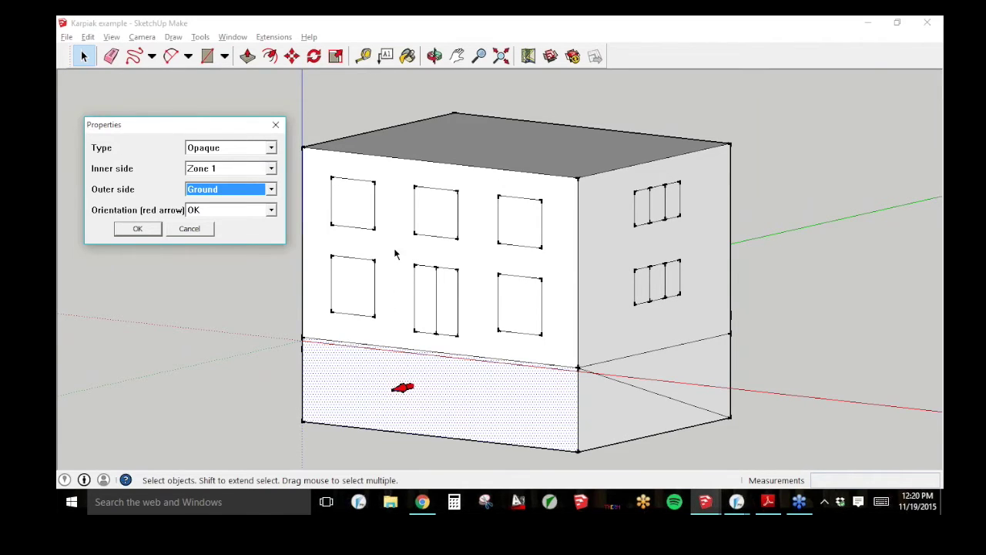
click(237, 189)
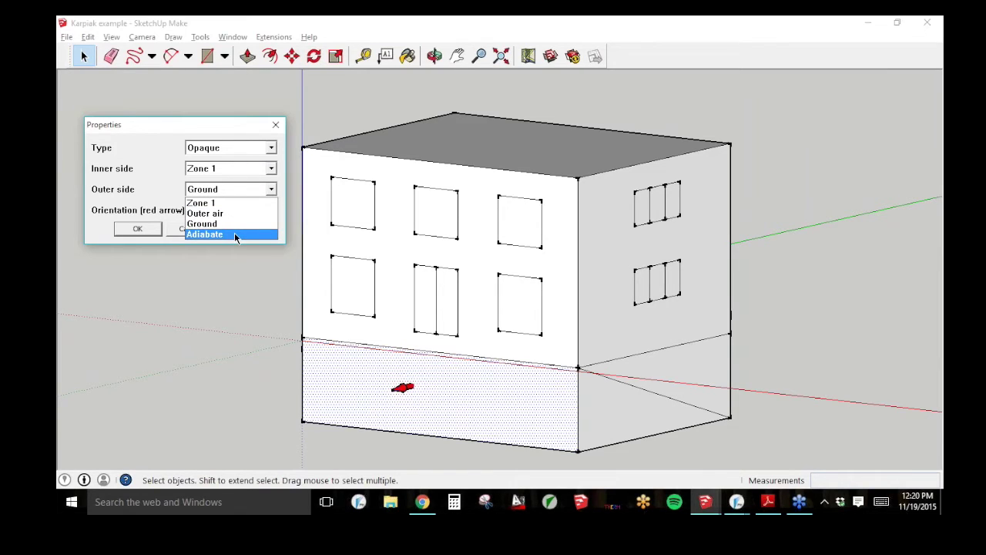
click(234, 233)
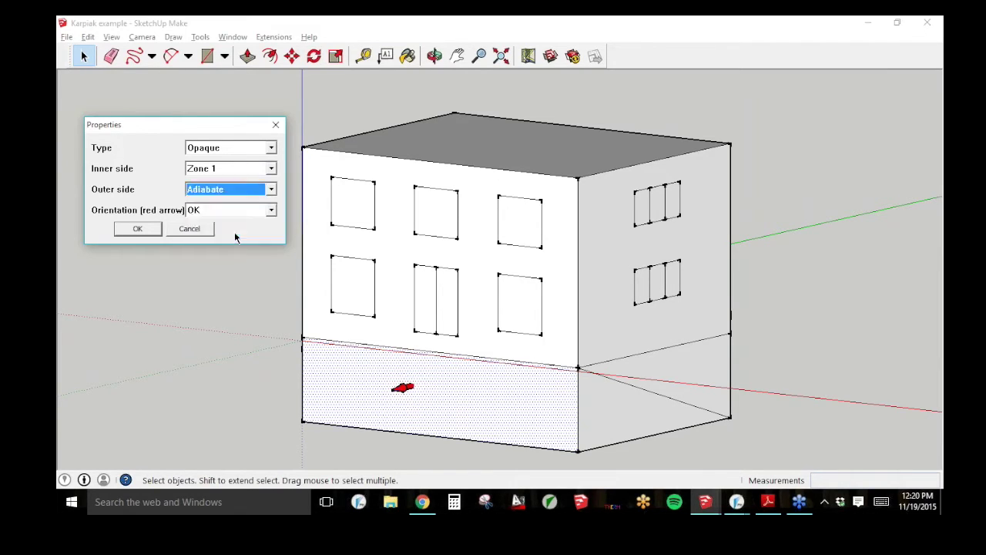
click(248, 190)
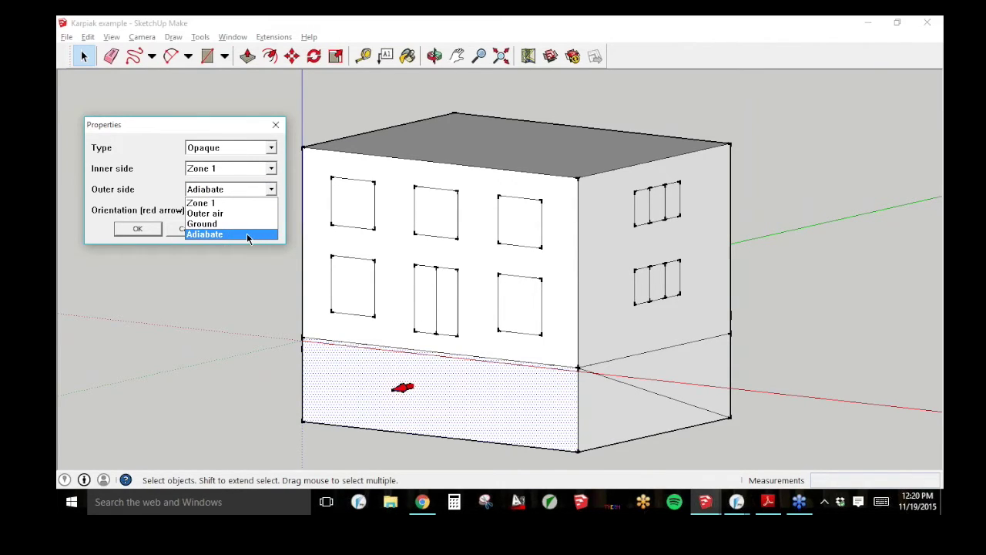
click(247, 236)
Step: Try Zone 1 as the basement face's outer side
click(245, 188)
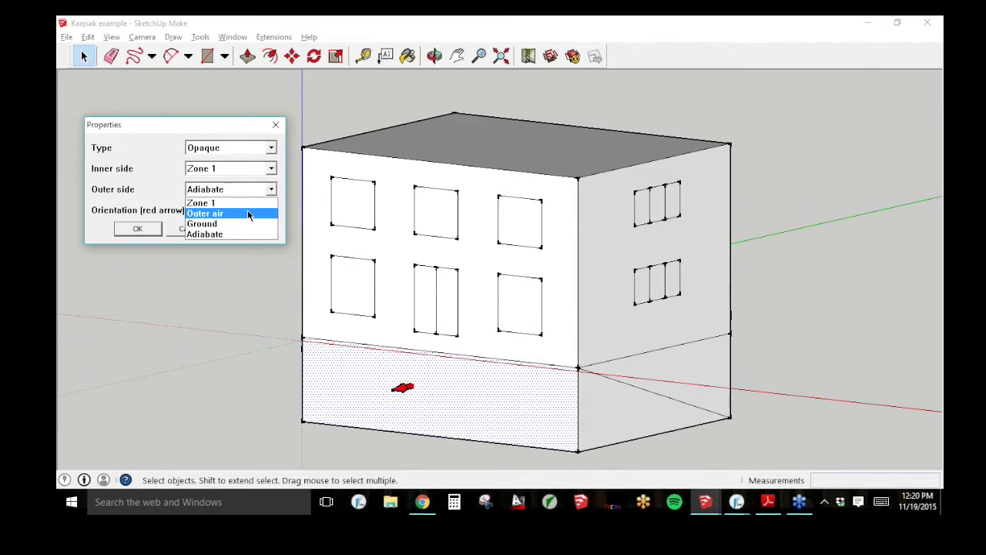
click(252, 169)
click(251, 189)
click(246, 203)
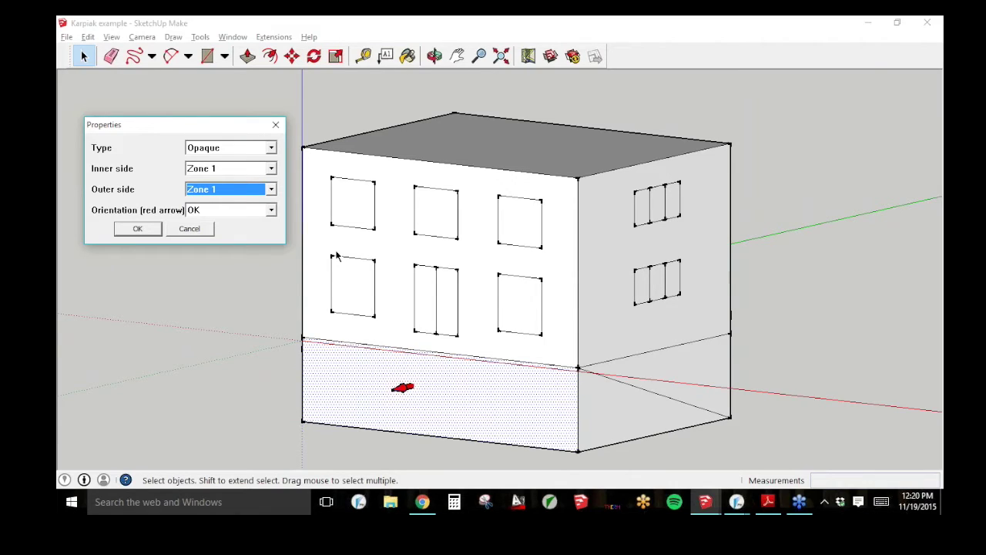
click(242, 188)
click(238, 203)
Step: Set the basement face's outer side to Ground and apply the properties
click(250, 191)
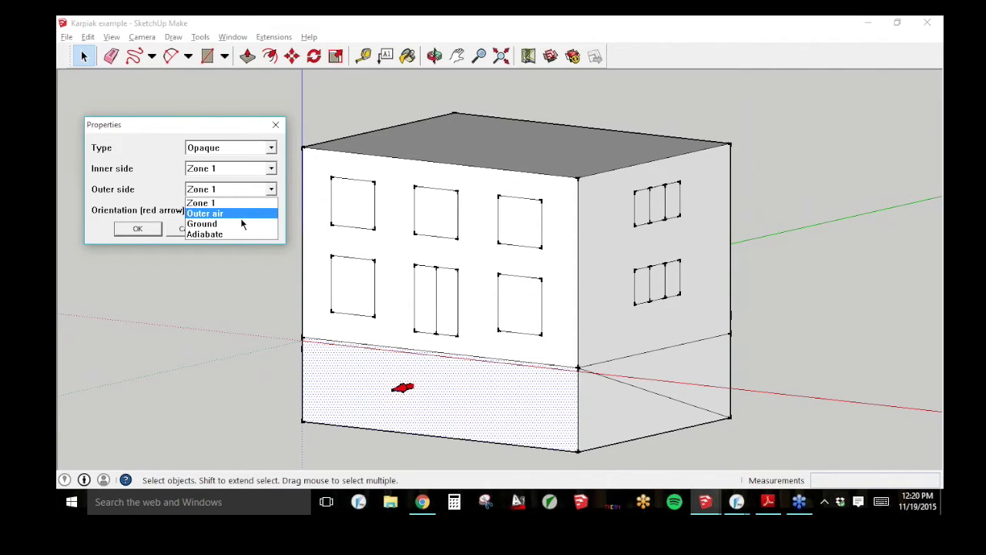
click(242, 224)
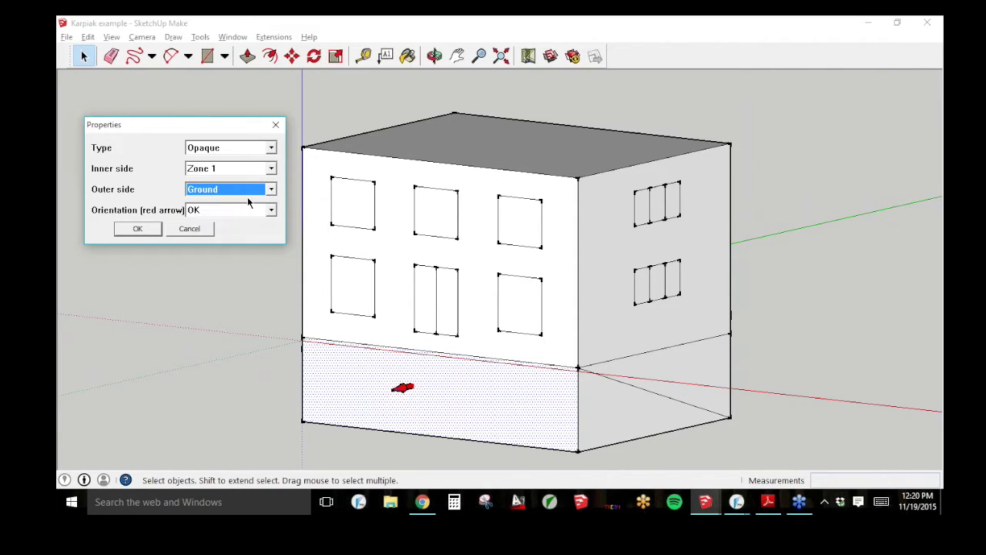
click(136, 229)
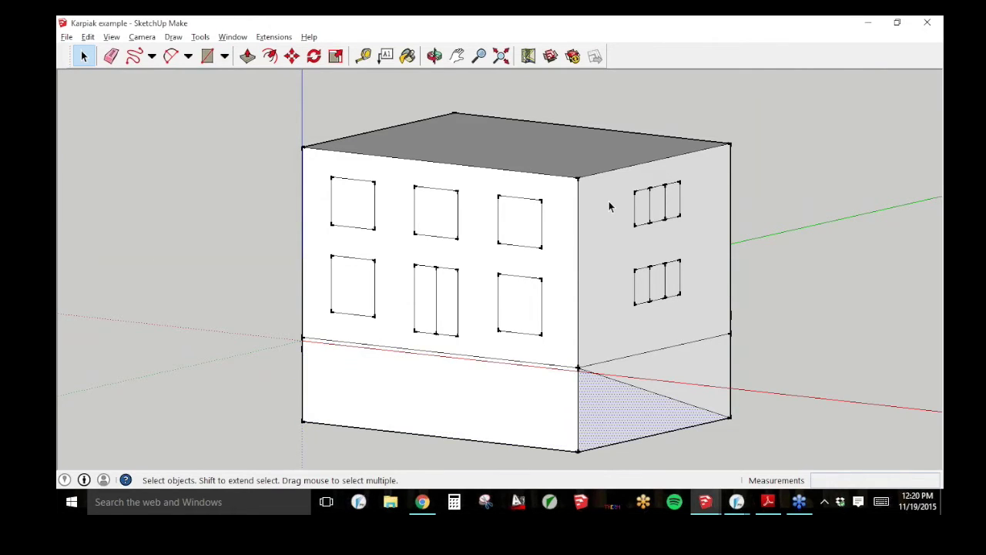
Step: Select together the upper triangular basement face, the adjoining long wall's undivided basement face and the face above the freehand grade line
click(435, 56)
drag(663, 304, 213, 298)
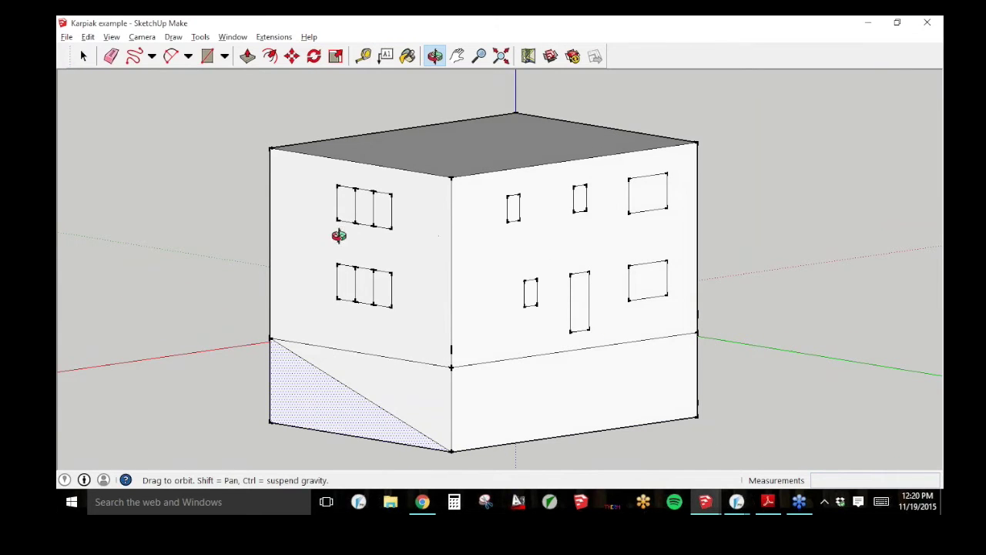
drag(518, 303, 259, 293)
drag(572, 249, 609, 375)
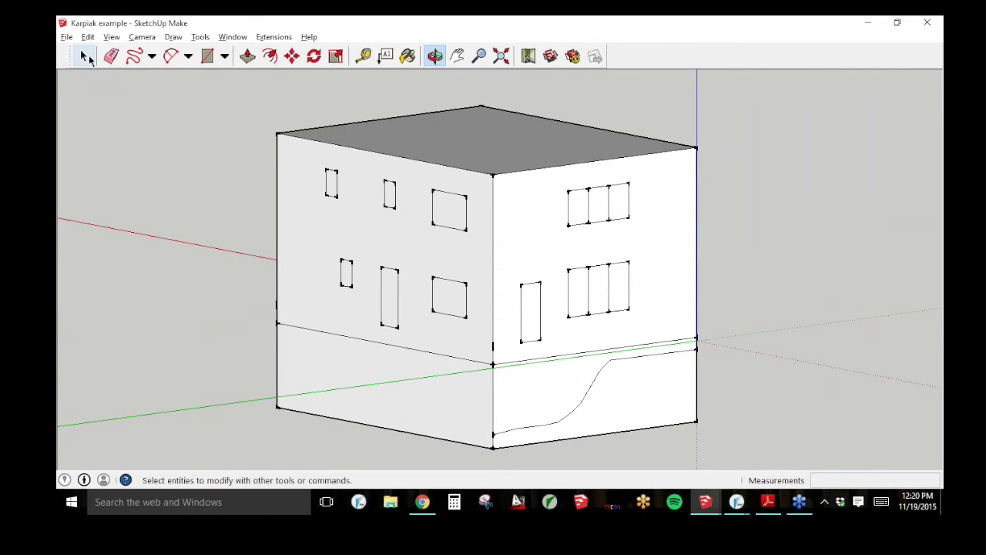
drag(254, 253, 370, 216)
drag(493, 229, 324, 374)
key(space)
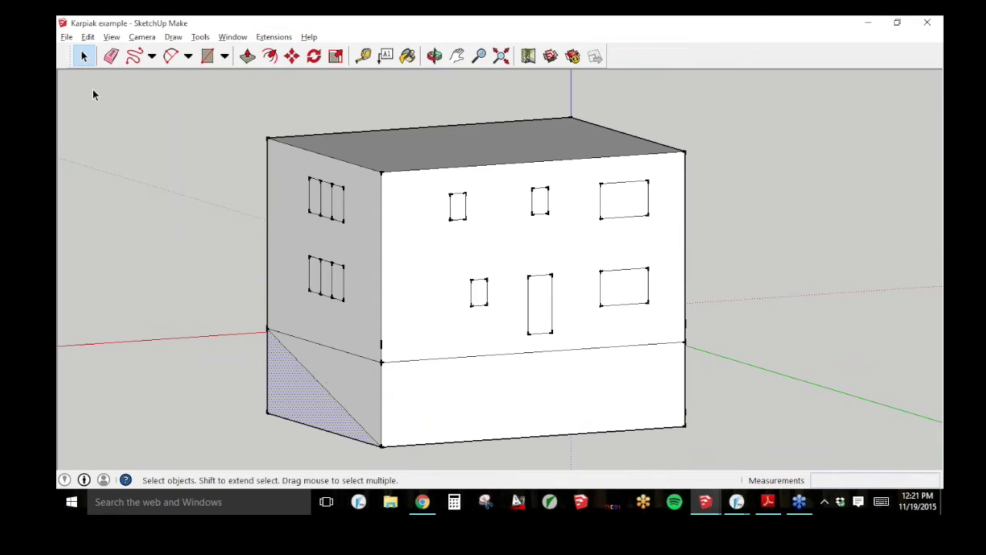
click(333, 379)
shift+click(502, 389)
click(435, 55)
drag(639, 292, 323, 264)
click(84, 55)
shift+click(557, 405)
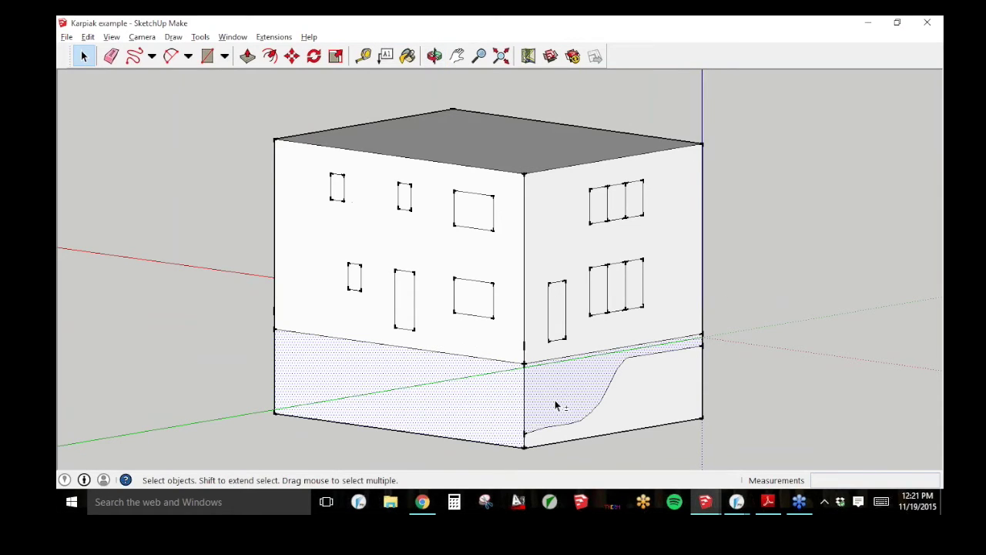
Step: Apply WUFIplus properties to the selected above-grade basement faces, with Opaque type, inner side Zone 1 and outer side Outer air
click(435, 56)
drag(443, 346, 804, 328)
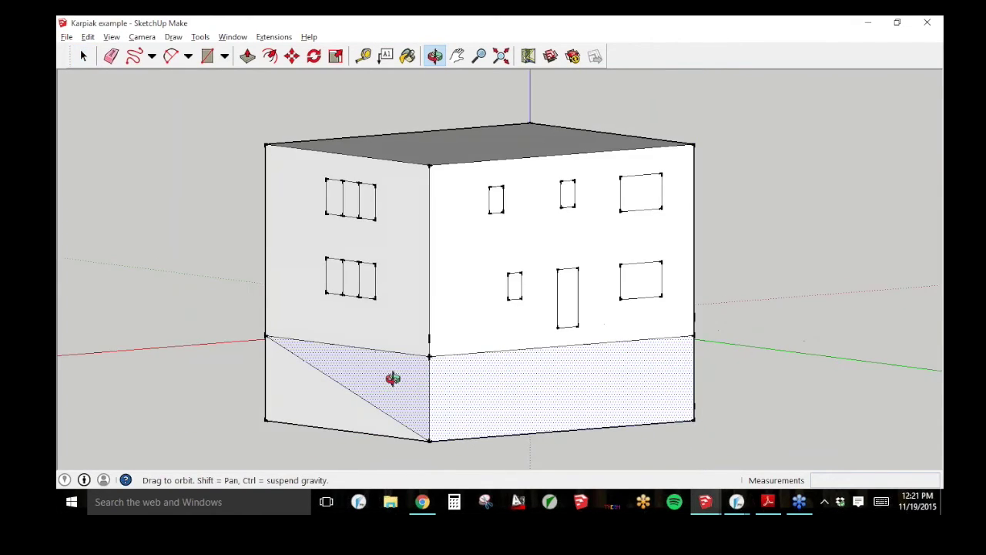
drag(691, 265, 370, 304)
drag(313, 288, 643, 291)
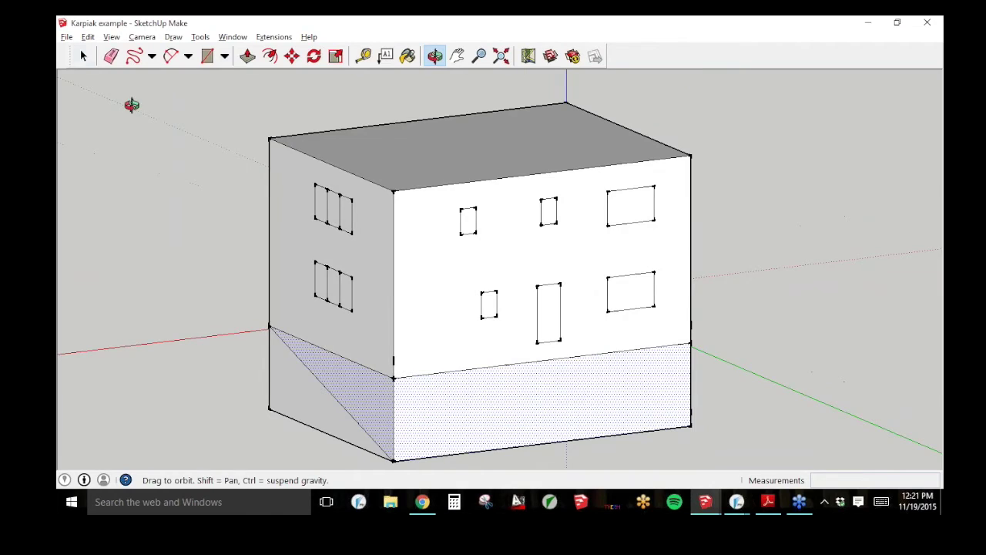
click(83, 56)
right_click(463, 385)
click(484, 378)
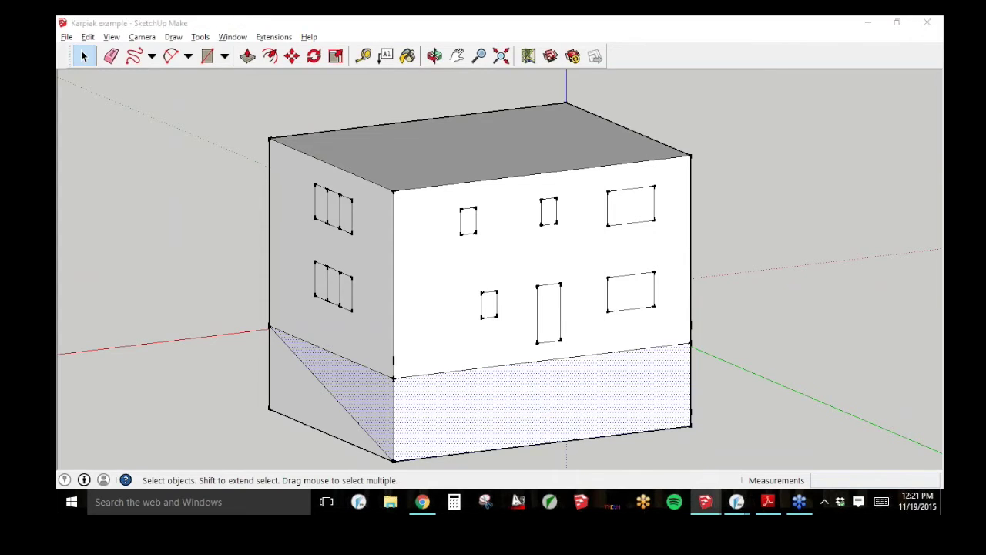
drag(528, 206, 413, 159)
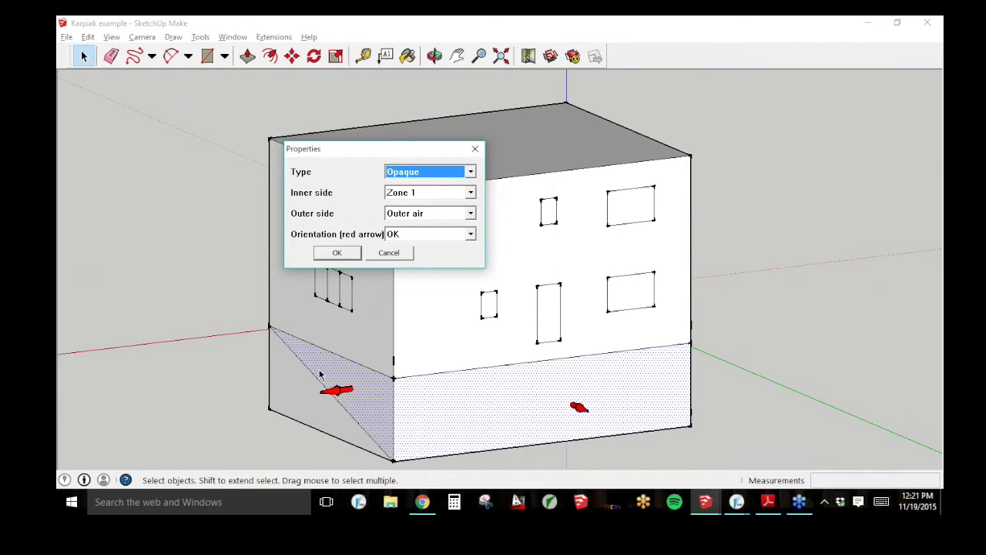
click(447, 193)
click(447, 202)
click(447, 213)
click(444, 217)
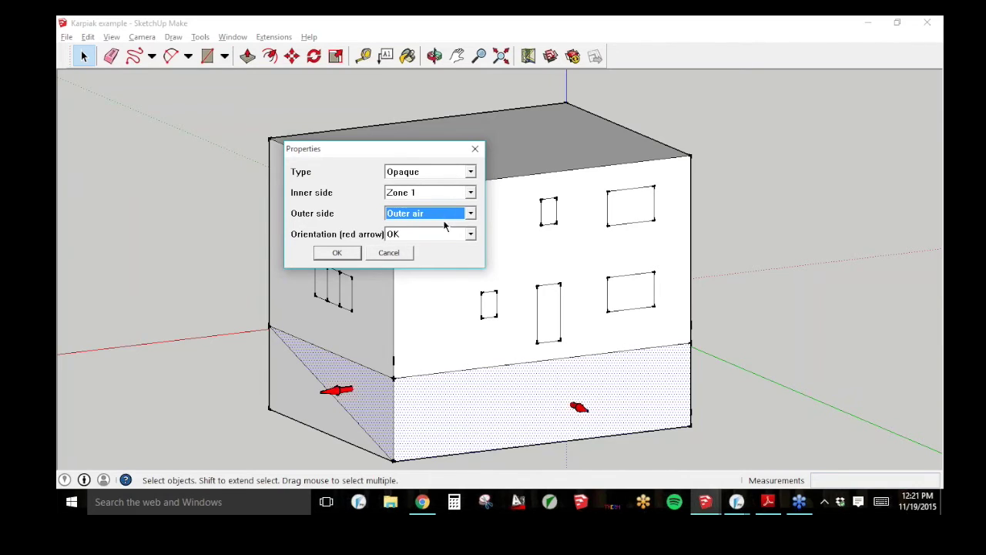
click(334, 254)
Step: Reverse the lower triangular basement face on the short wall
click(289, 389)
key(o)
drag(408, 330, 139, 200)
key(space)
right_click(324, 403)
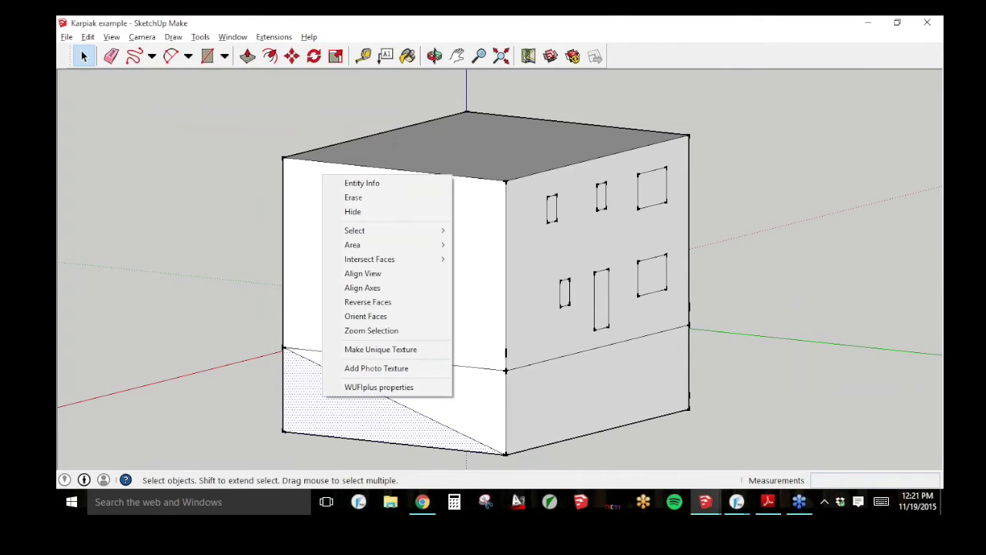
click(396, 307)
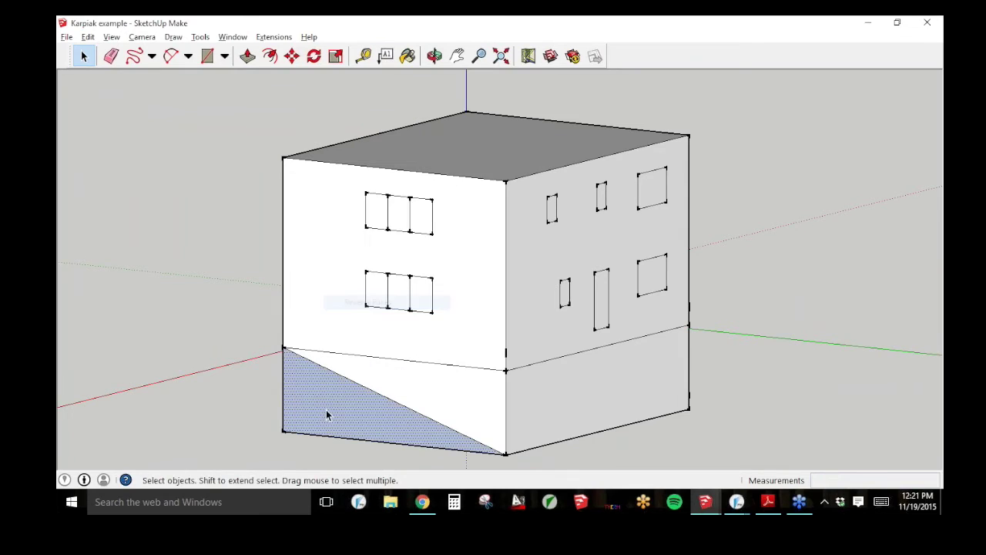
Step: In the lower triangular face's WUFIplus properties, set the inner side to Zone 1 and the outer side to Ground
right_click(337, 408)
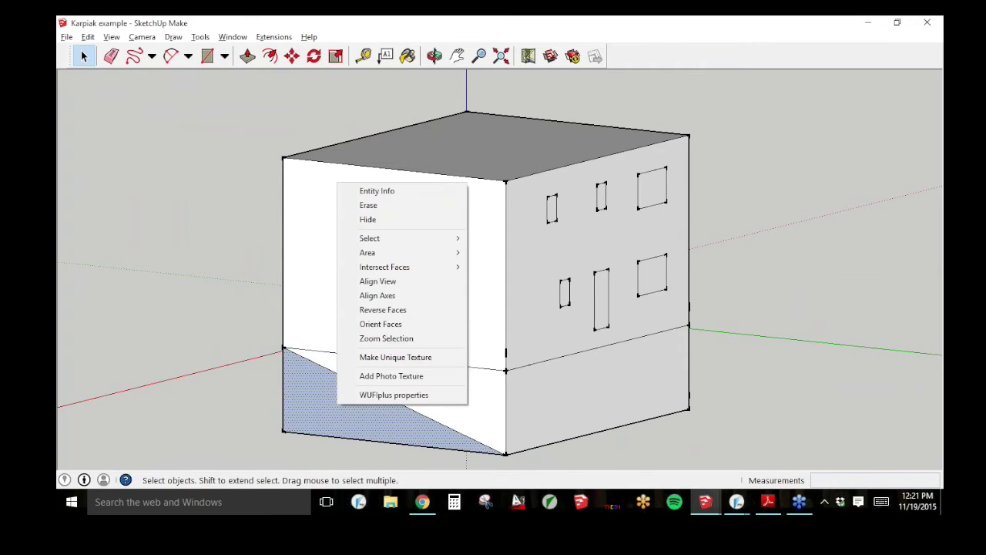
click(363, 394)
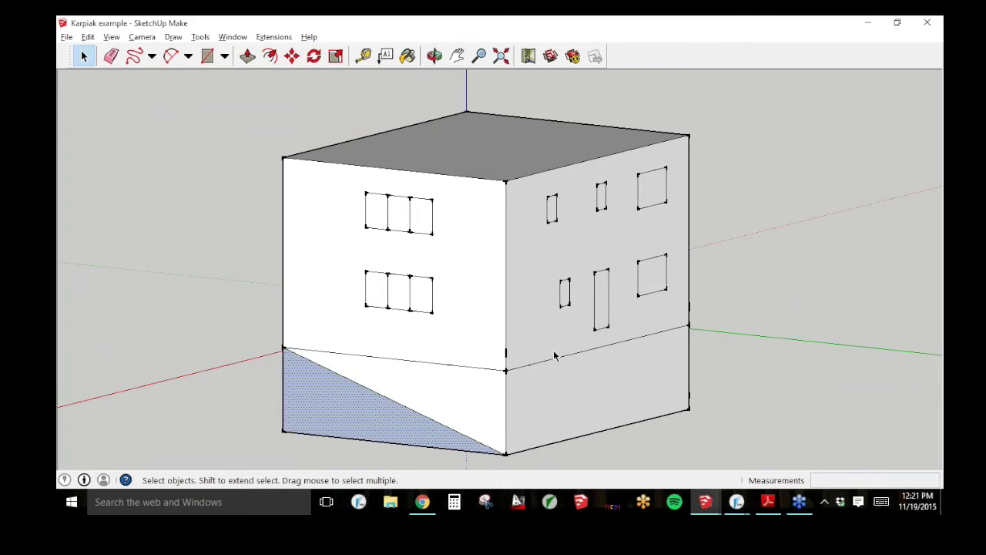
drag(567, 202, 670, 183)
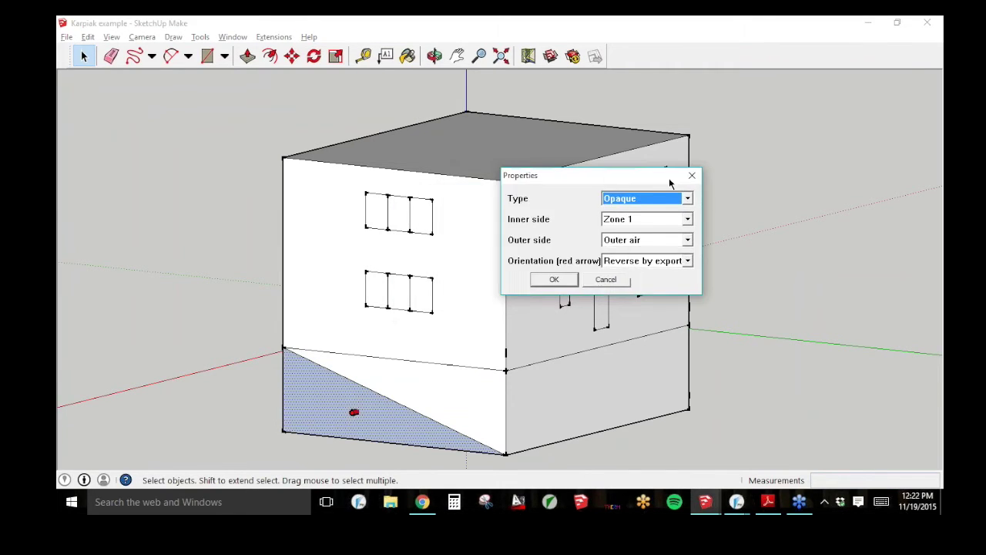
click(676, 199)
click(676, 199)
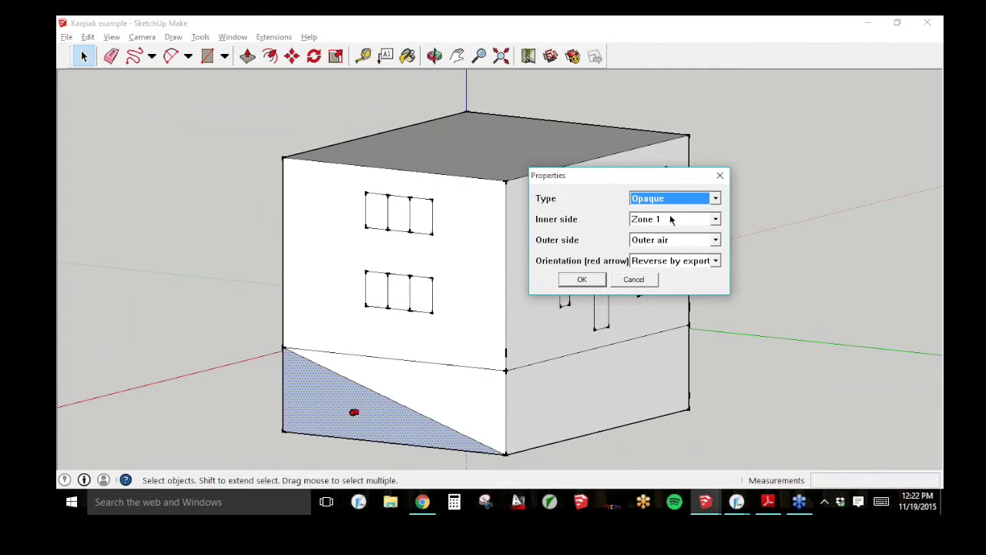
click(686, 218)
click(686, 217)
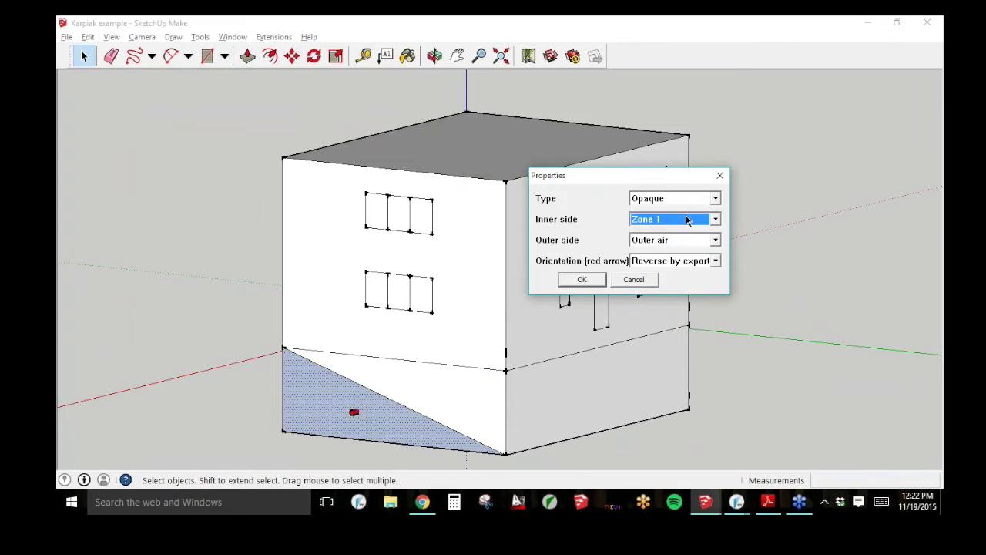
click(682, 241)
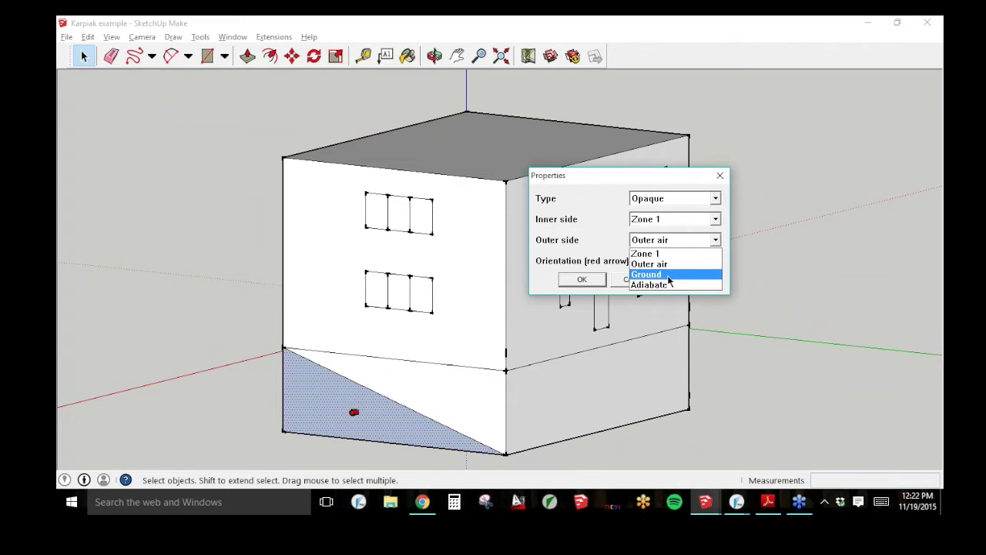
click(667, 275)
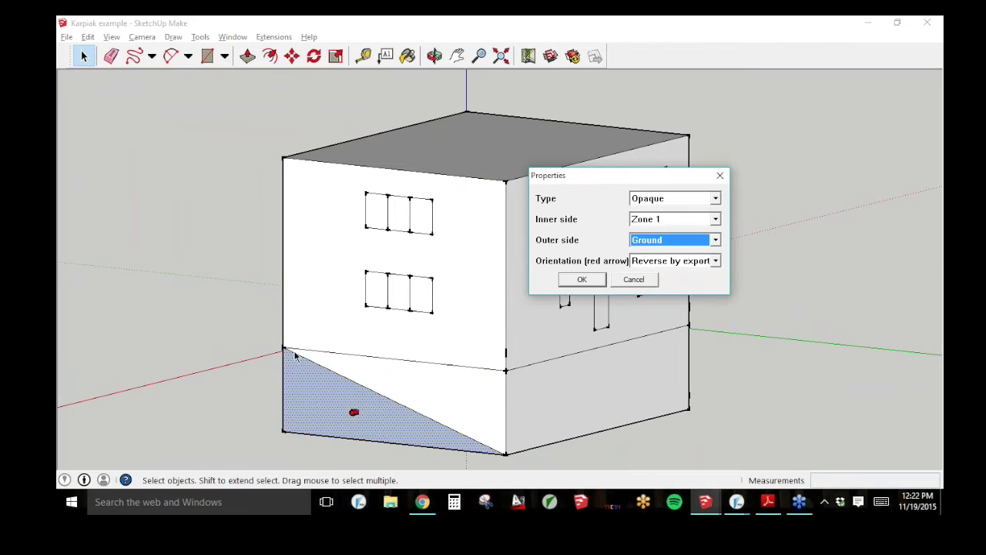
Step: Compare the two orientation options for the lower triangular face, choose OK and apply the properties
click(678, 262)
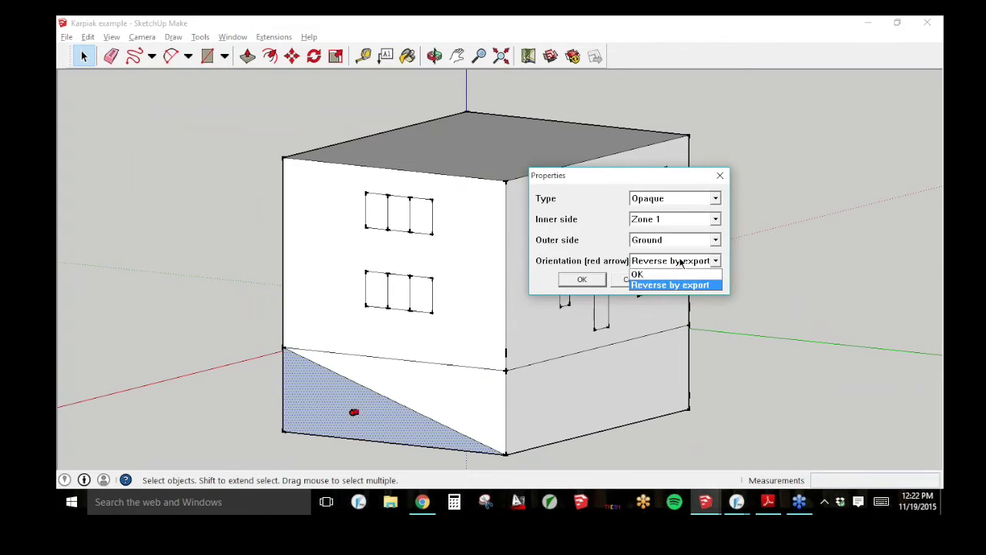
click(672, 275)
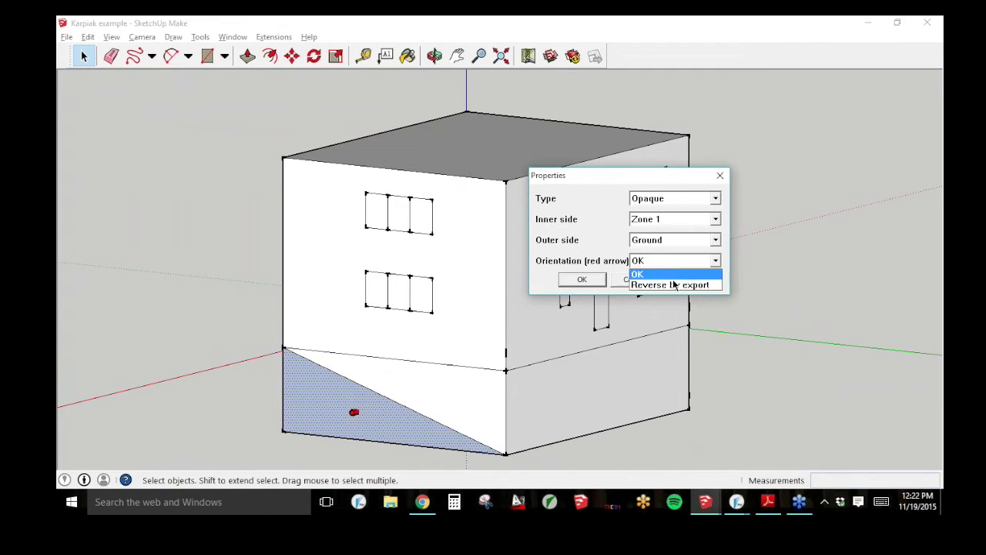
click(678, 285)
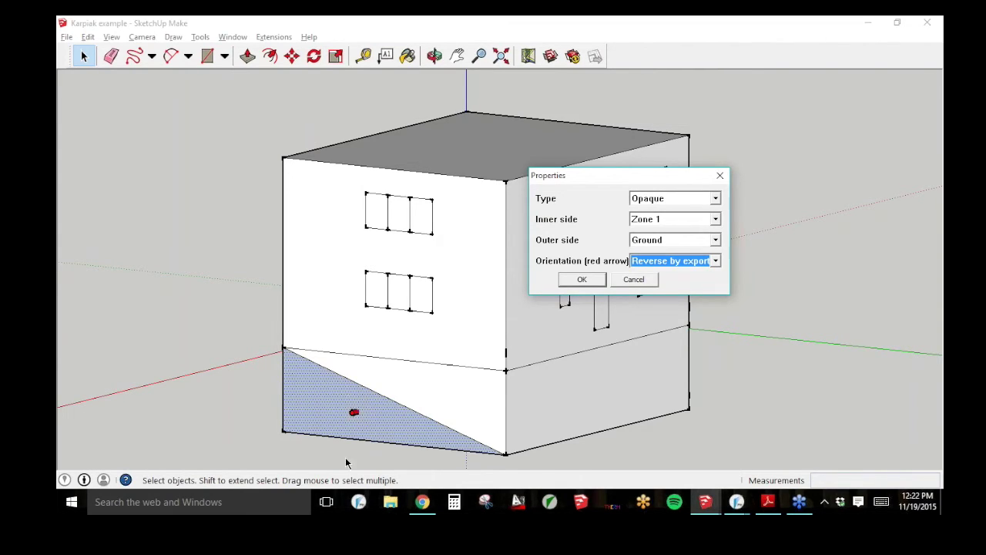
click(705, 262)
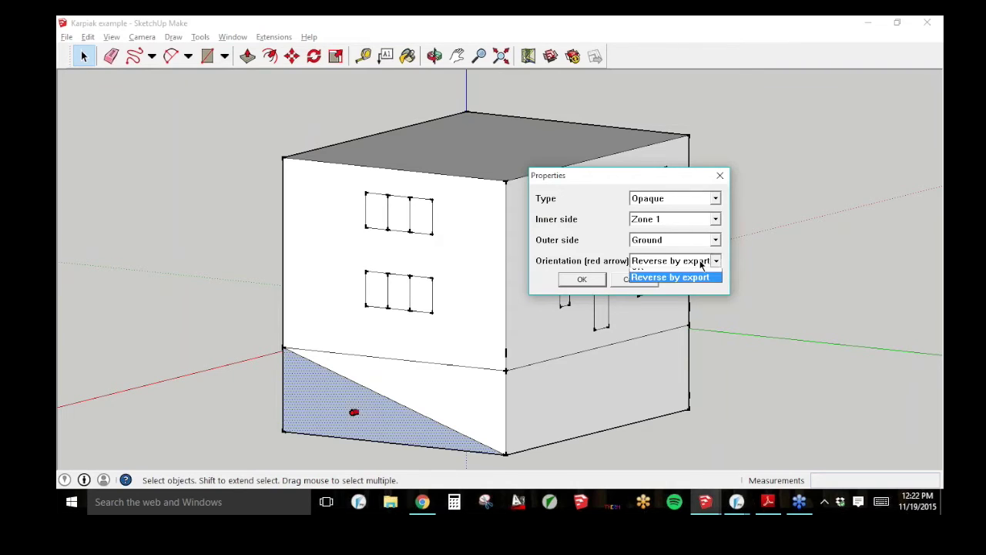
click(694, 274)
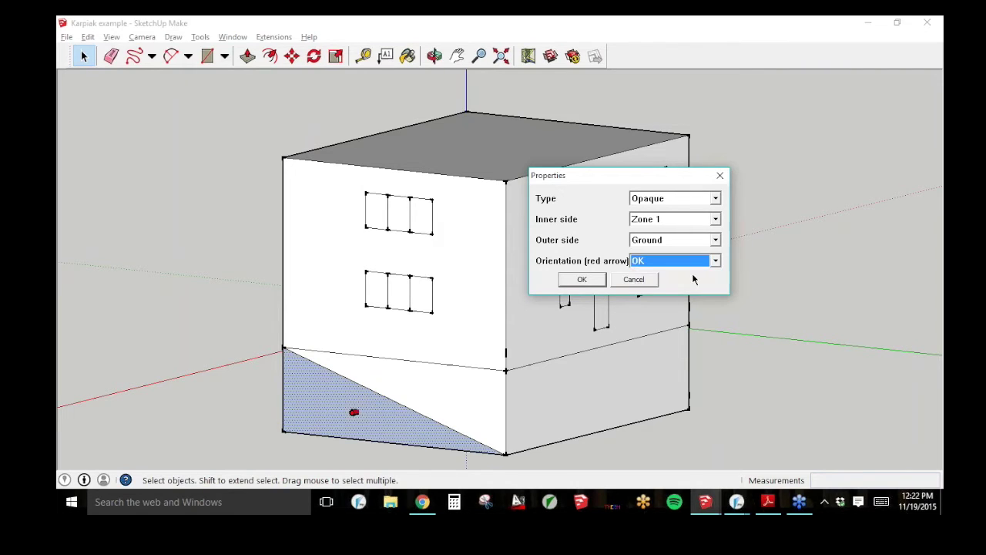
click(599, 281)
Step: Reverse the lower triangular face back to its original side and check and confirm its WUFIplus properties again
right_click(370, 407)
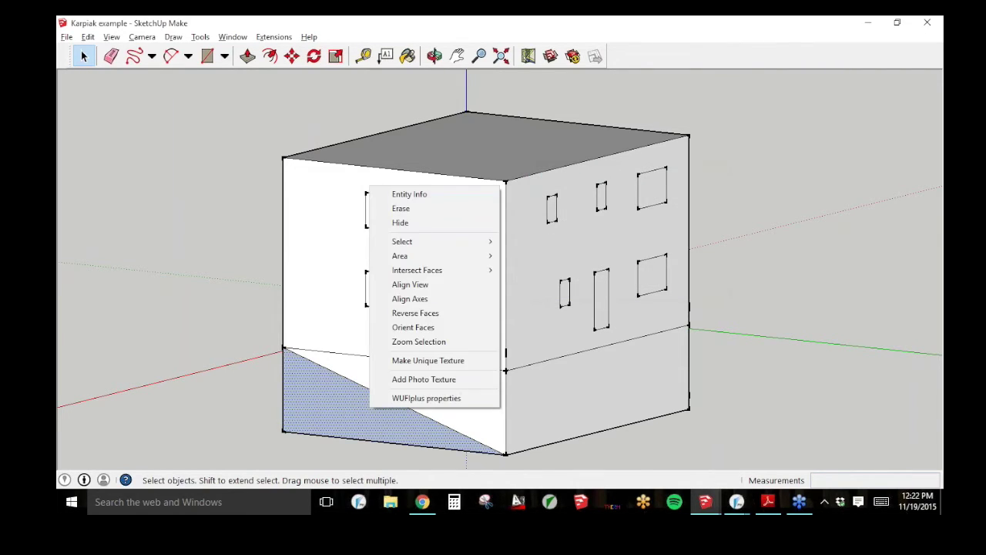
click(431, 314)
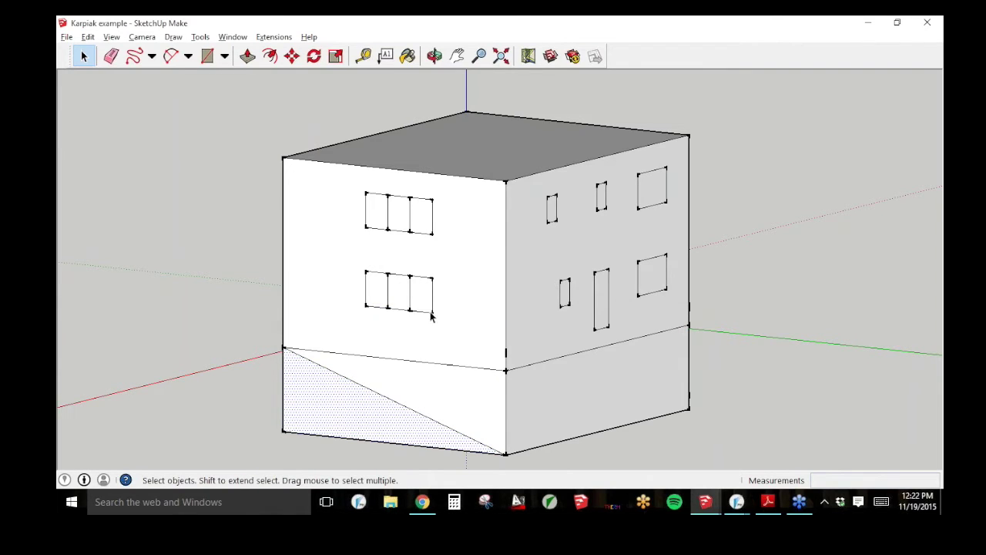
right_click(353, 416)
click(367, 403)
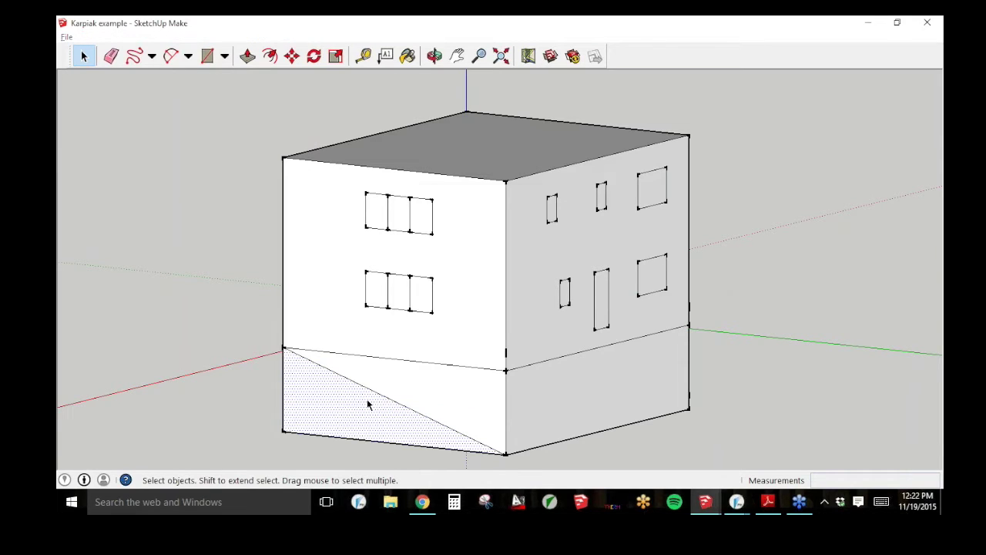
mouse_move(522, 201)
mouse_down()
mouse_move(792, 244)
mouse_move(784, 252)
mouse_up()
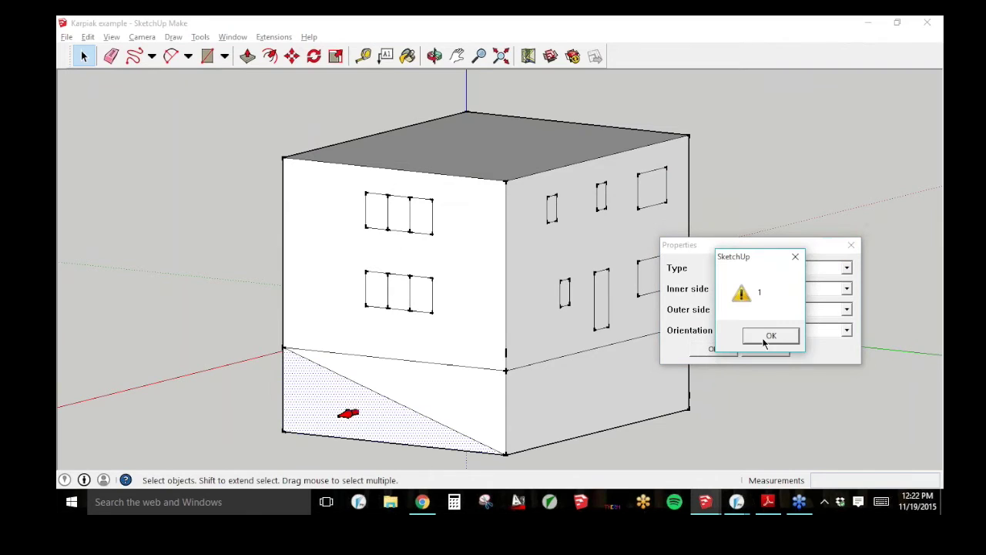
click(767, 338)
click(718, 349)
Step: Set the outer side to Ground for the basement face below the freehand grade line and apply the properties
middle_drag(621, 282, 285, 276)
mouse_move(678, 279)
middle_down()
mouse_move(493, 287)
mouse_move(121, 99)
middle_up()
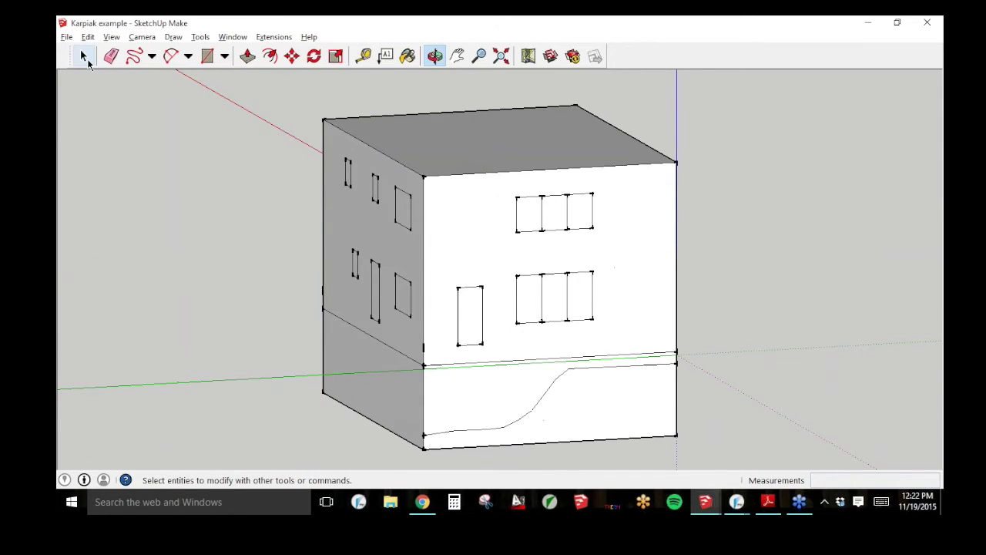
click(593, 396)
right_click(597, 397)
click(663, 384)
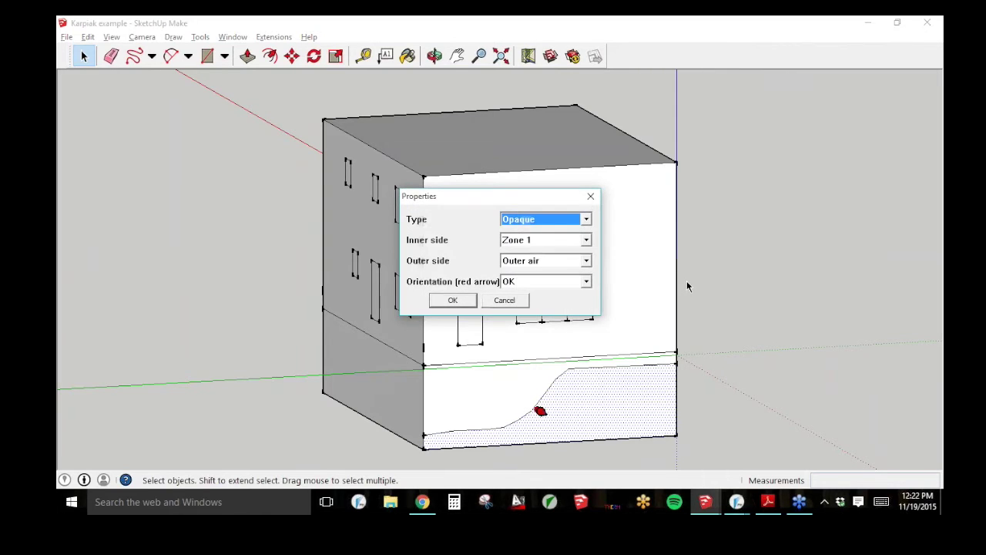
drag(465, 203, 174, 224)
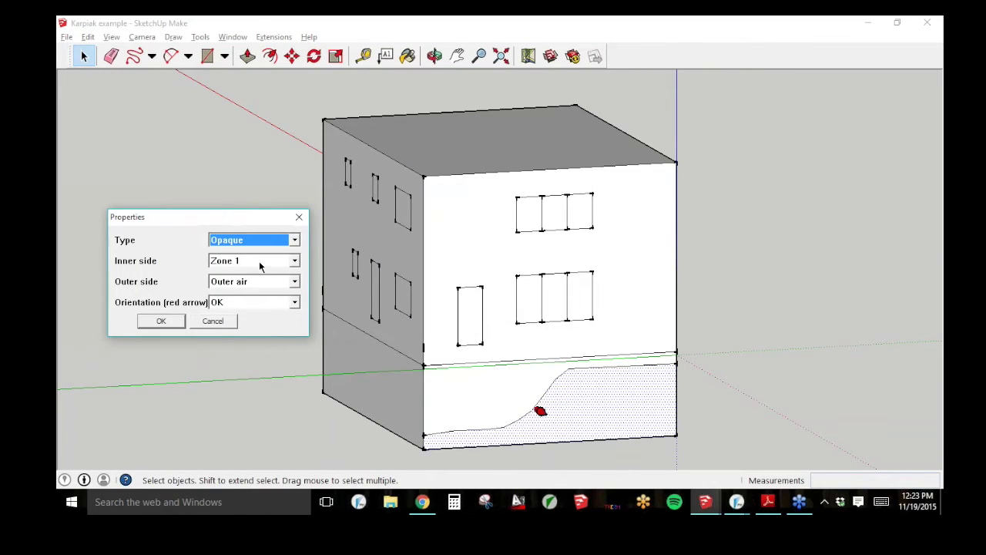
click(260, 281)
click(264, 313)
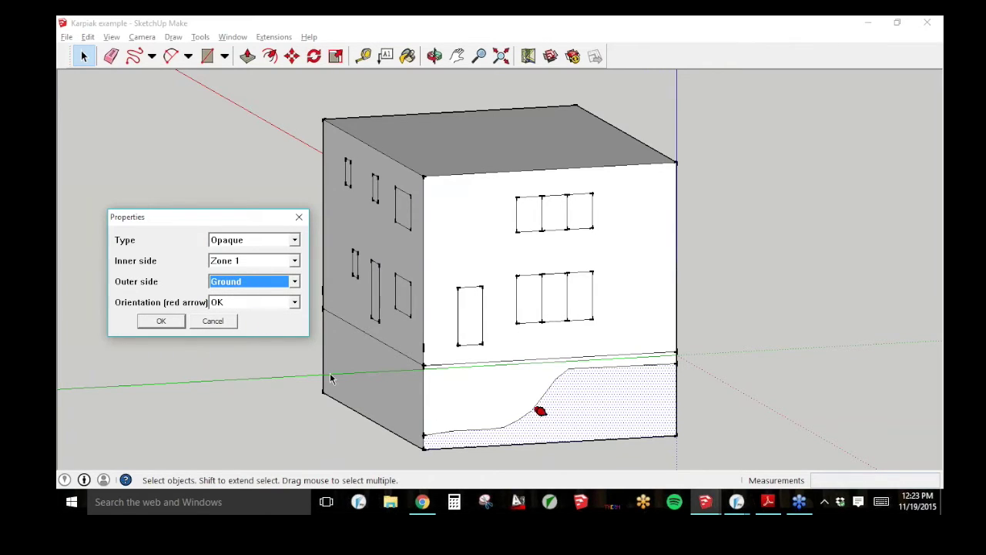
click(170, 323)
Step: Select together the three upper-floor windows and the lower-floor window at the far end from the blue axis on the opposite long wall
click(435, 55)
drag(428, 382, 363, 255)
click(84, 56)
click(436, 248)
shift+click(552, 251)
shift+click(656, 249)
shift+click(652, 335)
Step: Open the WUFIplus properties of the four selected windows on the long wall
scroll(652, 335, down, 3)
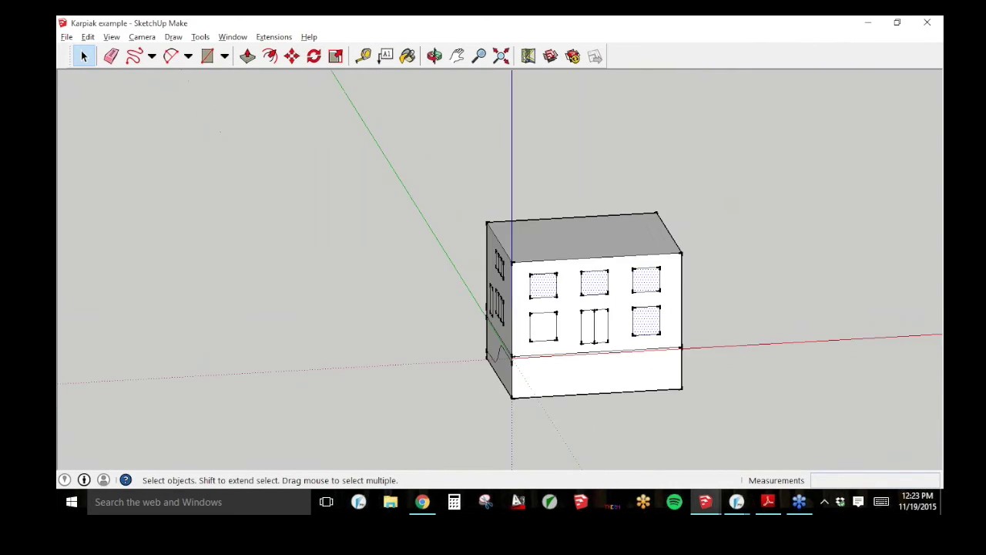
scroll(640, 320, down, 3)
scroll(639, 319, up, 3)
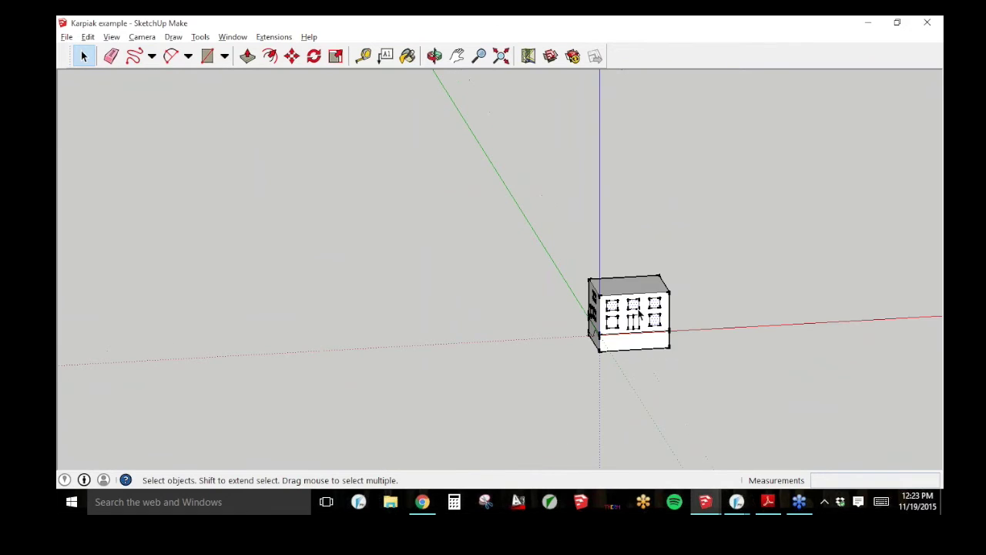
click(479, 56)
drag(724, 262, 738, 203)
click(457, 56)
drag(558, 310, 149, 222)
click(84, 55)
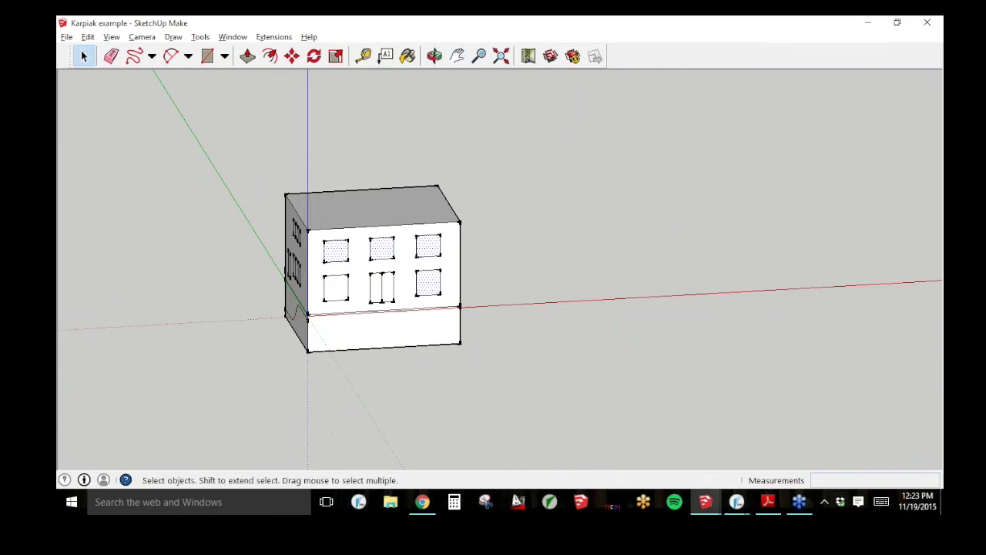
right_click(435, 250)
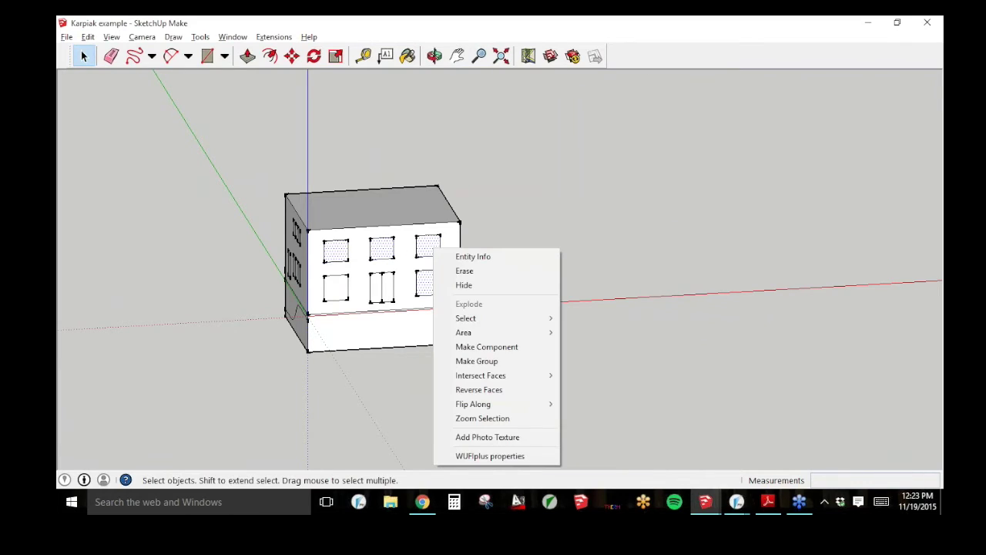
click(493, 456)
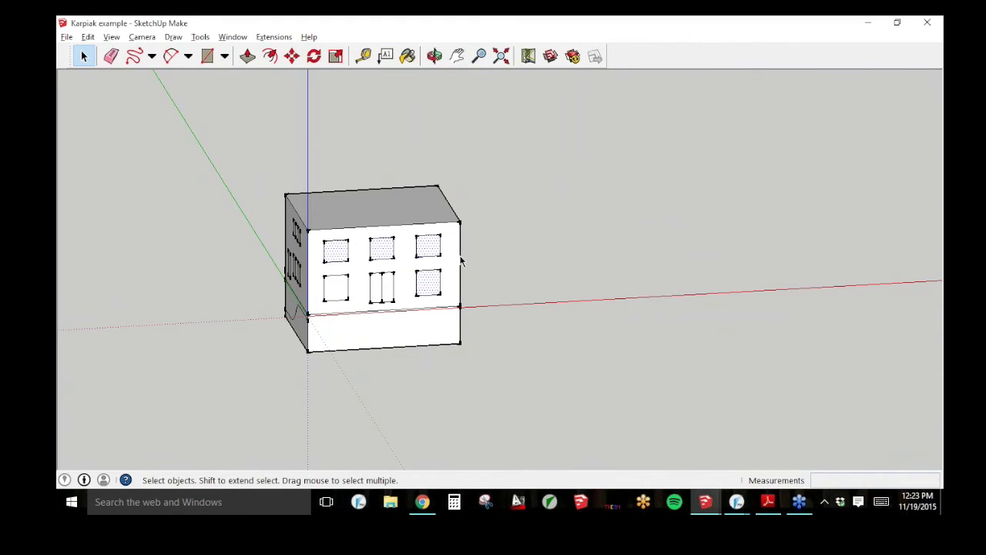
Step: Check type Transparent, inner side Zone 1 and outer side Outer air for the four windows, and apply the properties
drag(476, 195, 555, 171)
click(631, 196)
click(631, 196)
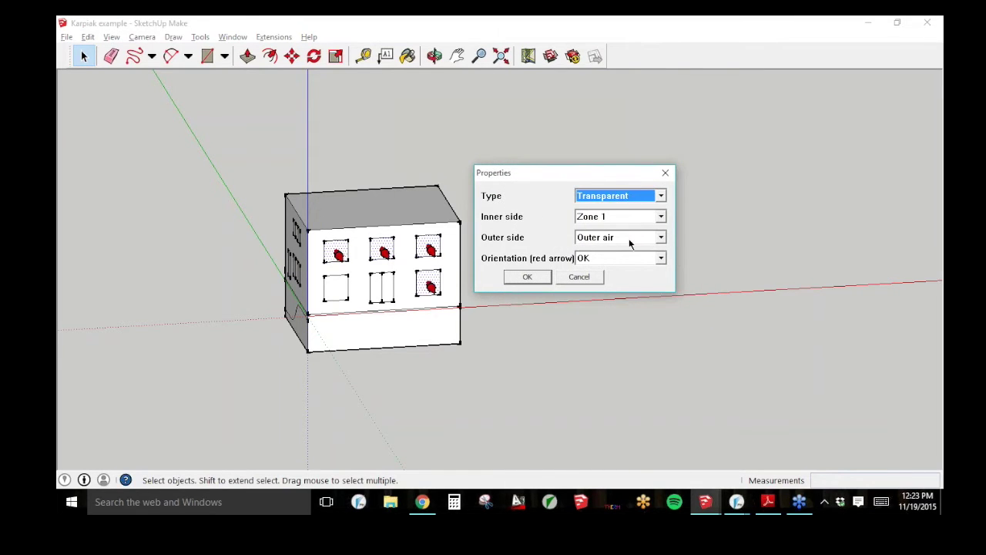
click(632, 218)
click(632, 232)
click(636, 237)
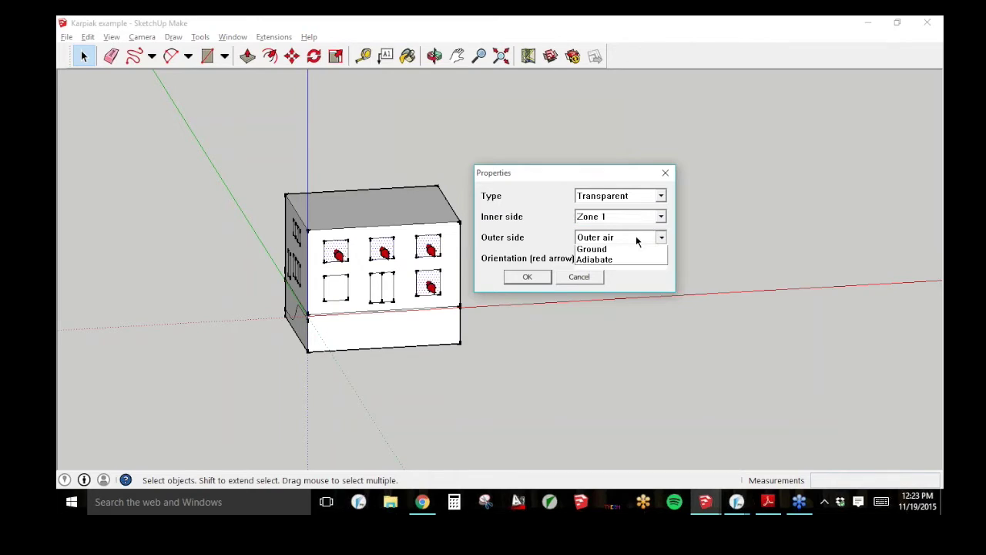
click(636, 237)
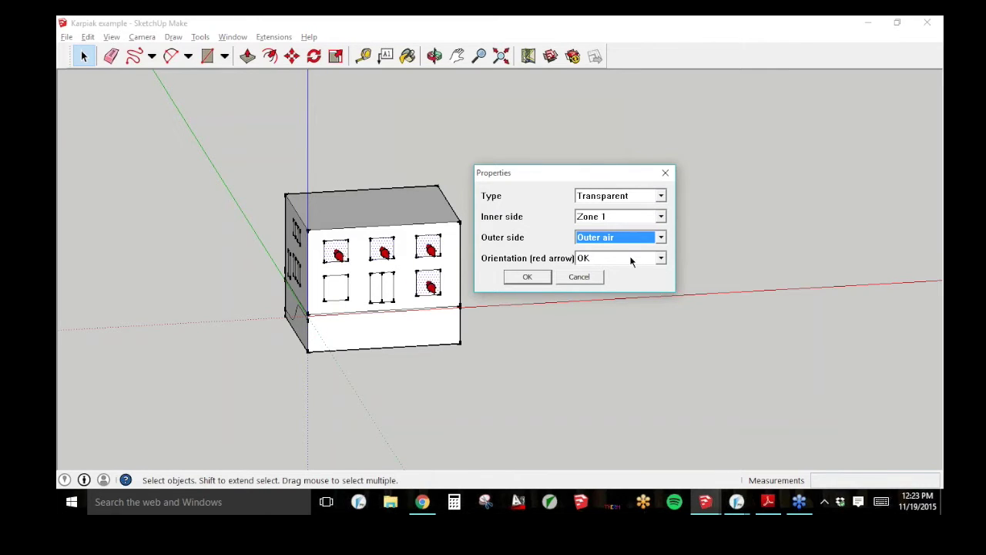
click(528, 278)
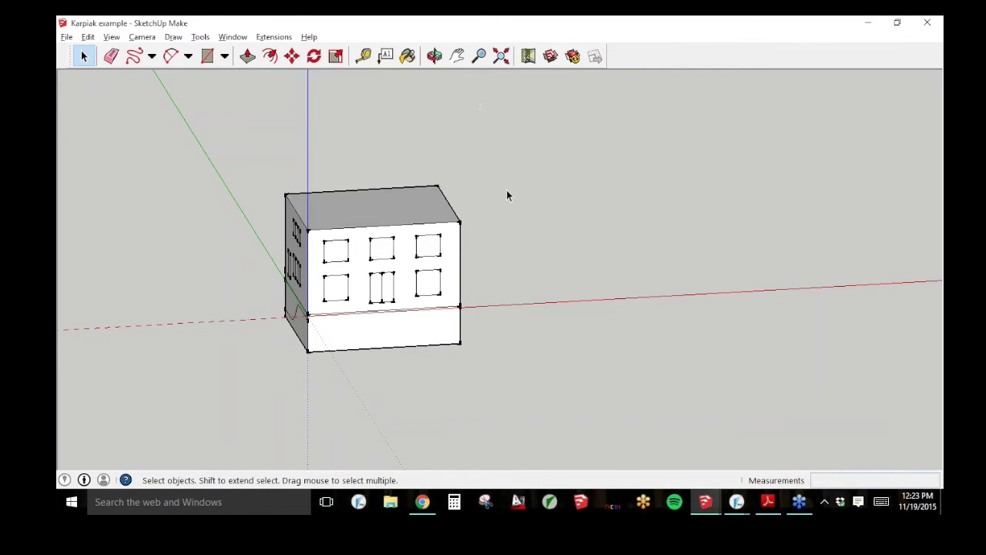
Step: Inspect the building's walls, windows and basement from all sides, and check the end wall and roof faces by selecting them
click(435, 55)
drag(259, 207, 609, 241)
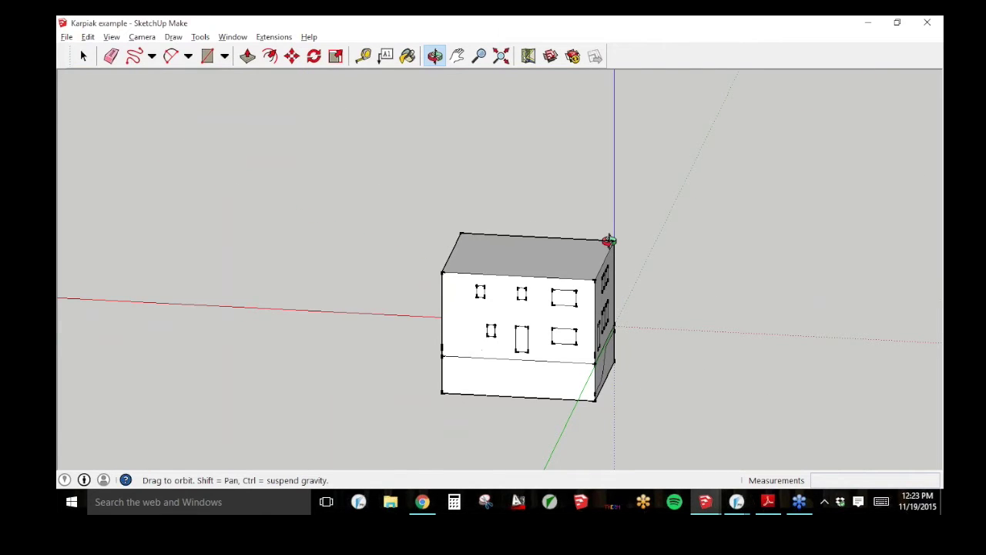
drag(558, 282, 505, 301)
drag(407, 273, 477, 261)
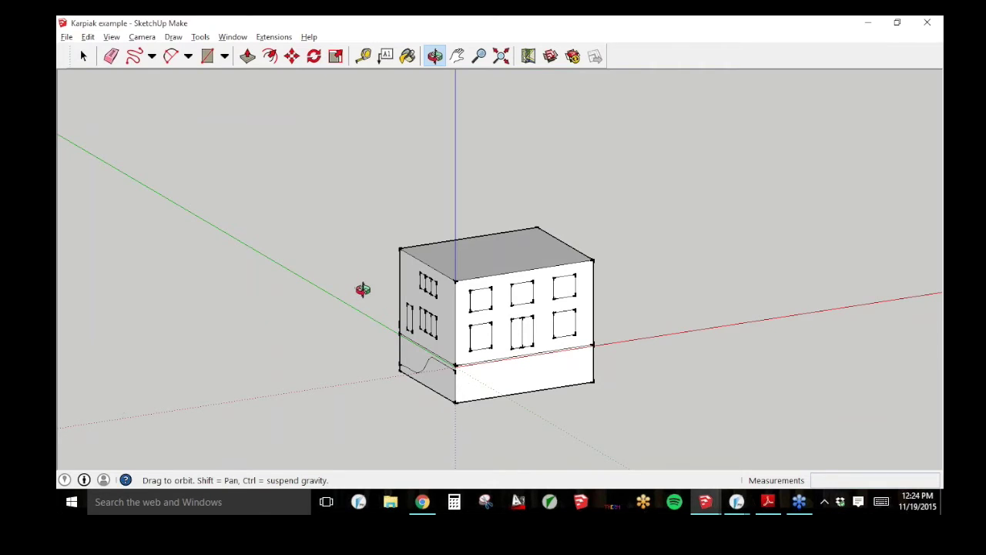
drag(372, 293, 490, 129)
scroll(490, 129, down, 3)
click(479, 56)
drag(495, 261, 528, 197)
click(457, 57)
drag(496, 275, 493, 335)
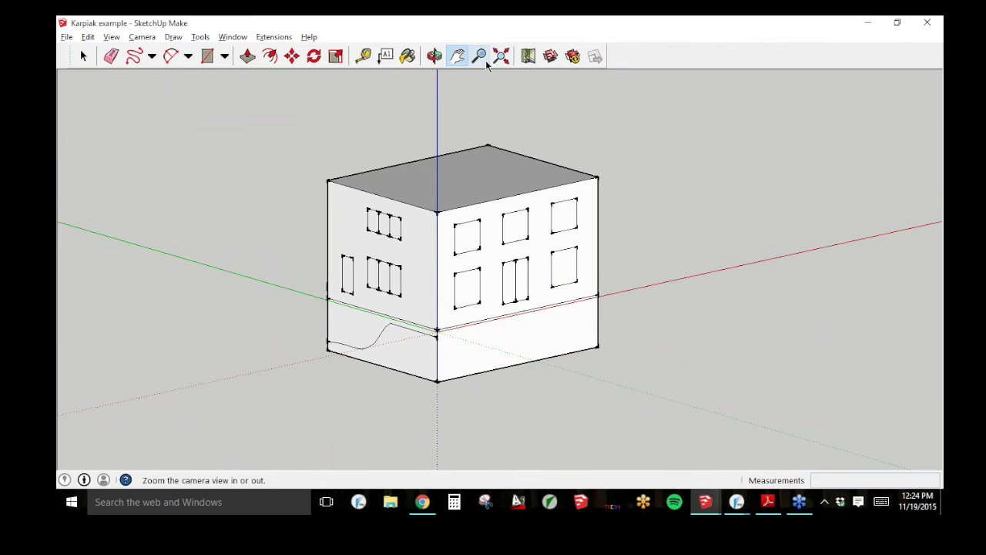
click(434, 57)
drag(359, 215, 583, 225)
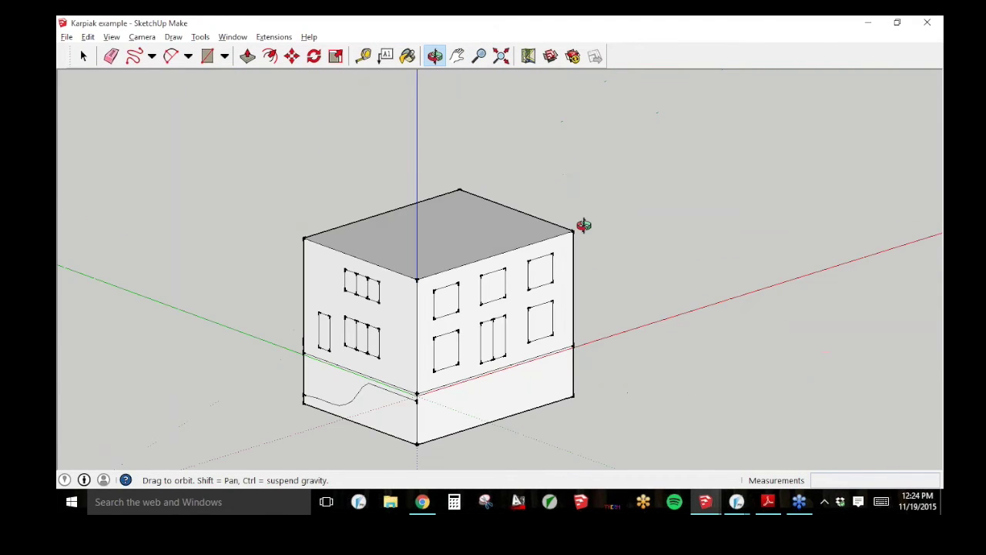
click(457, 57)
drag(486, 205, 522, 172)
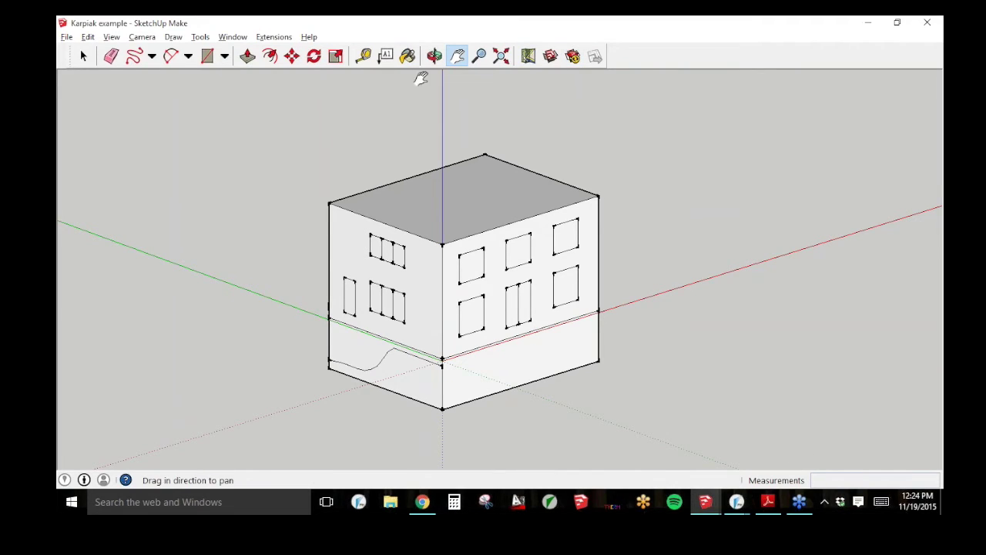
click(85, 56)
click(435, 271)
click(429, 213)
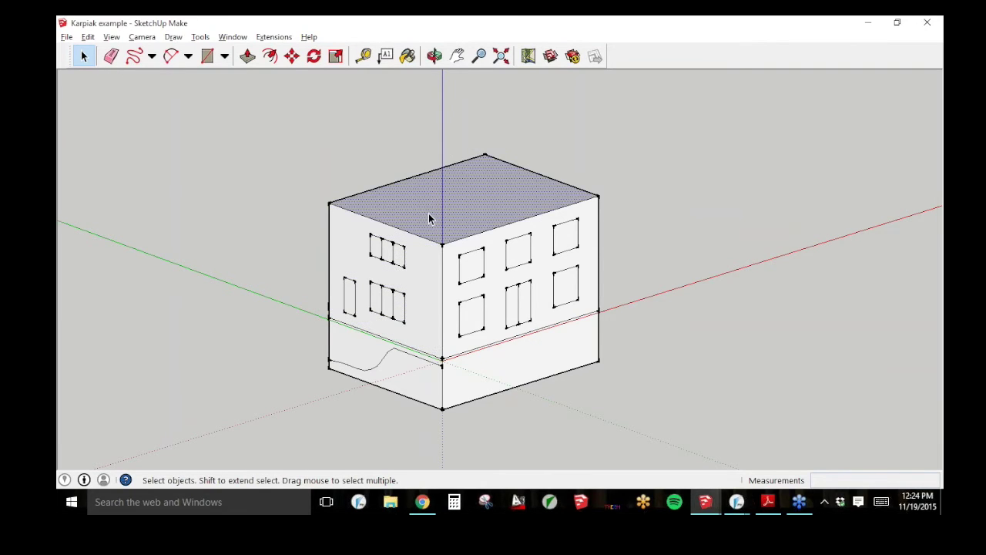
click(244, 172)
Step: Save the WUFIplus geometry as Webinar single family.wps in the SketchUp Webinar 11.19.15 folder, overwriting the existing file
click(286, 37)
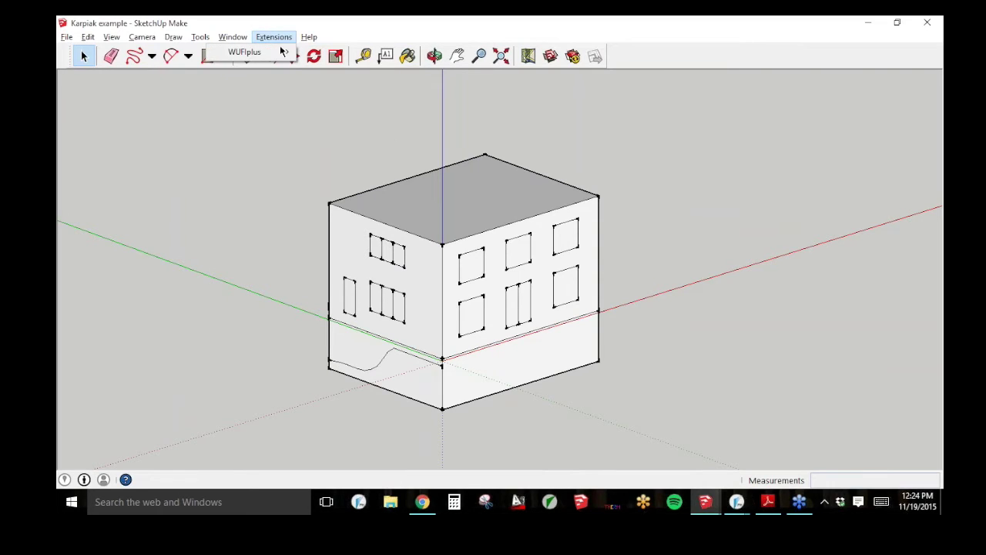
mouse_move(270, 51)
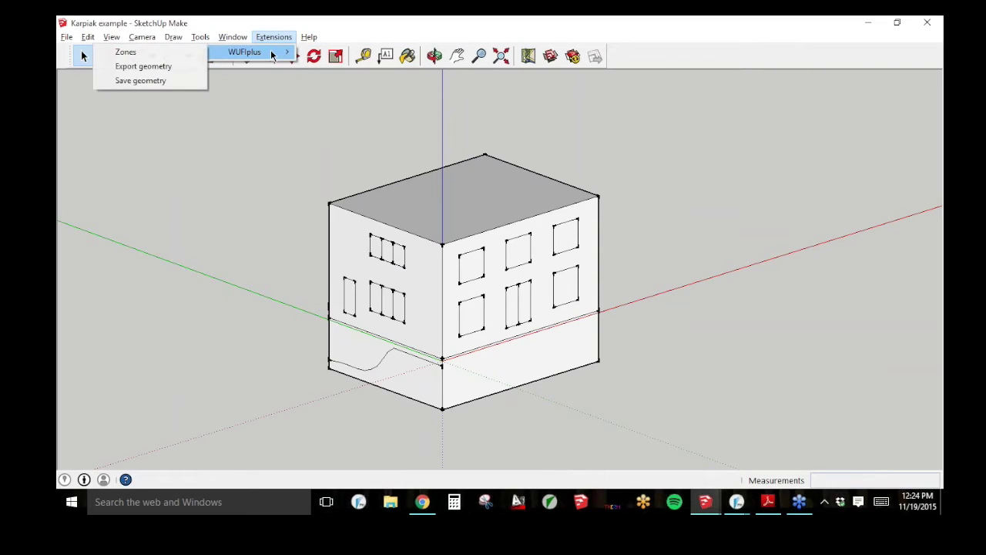
click(177, 85)
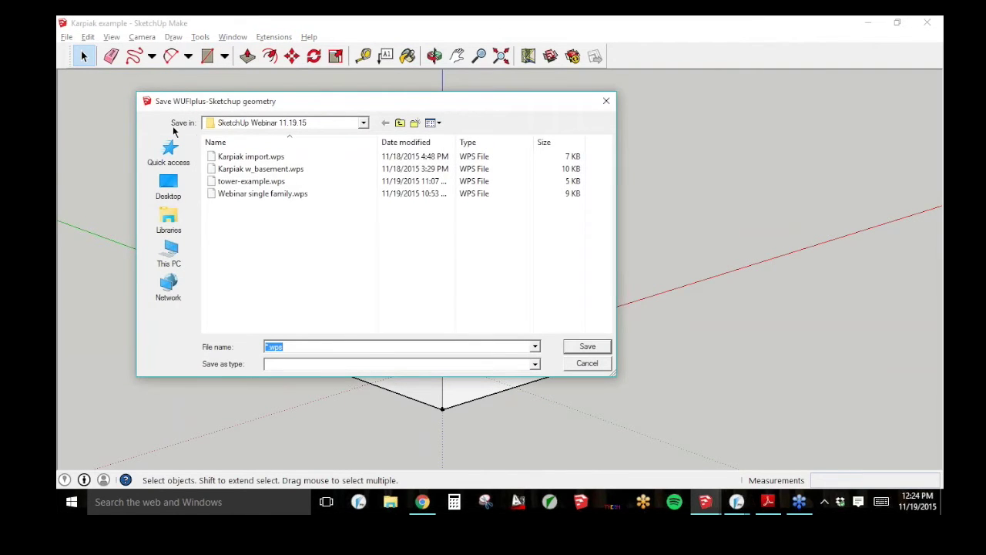
click(299, 193)
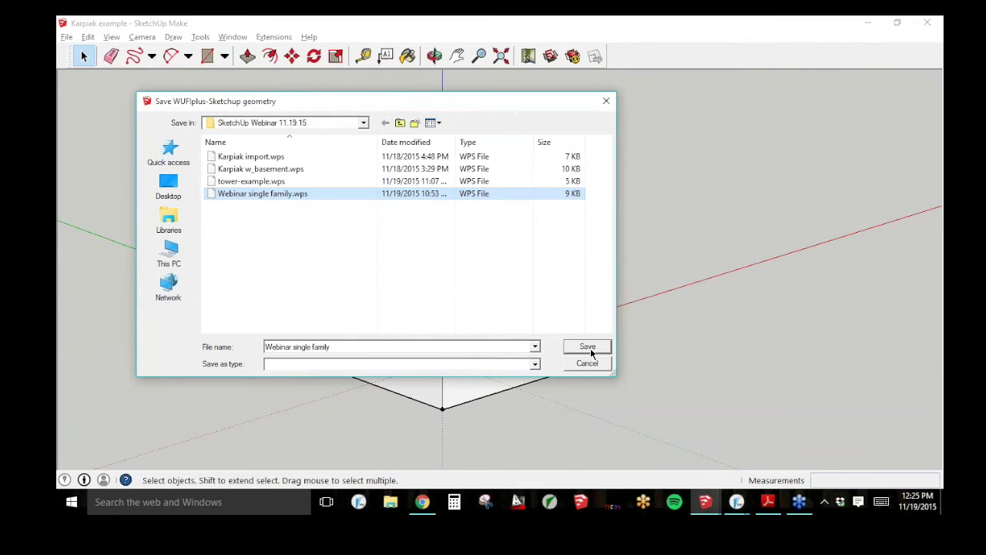
mouse_move(438, 113)
mouse_down()
mouse_move(656, 106)
mouse_move(641, 107)
mouse_up()
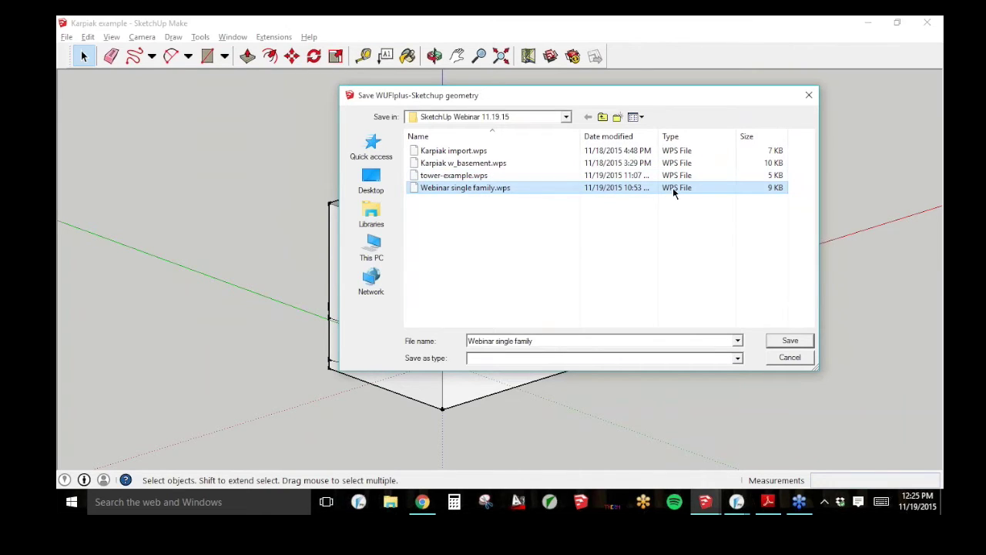
click(790, 340)
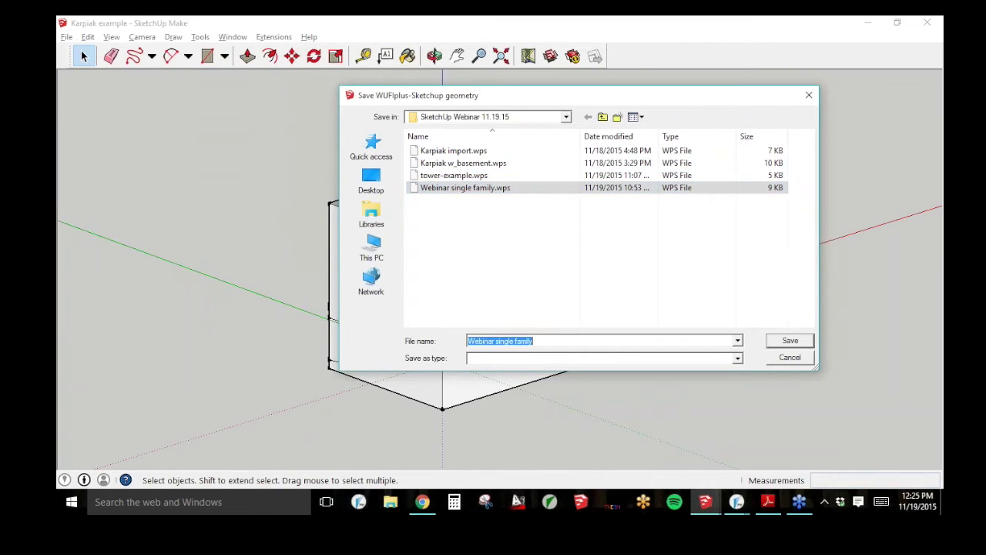
click(786, 340)
click(544, 264)
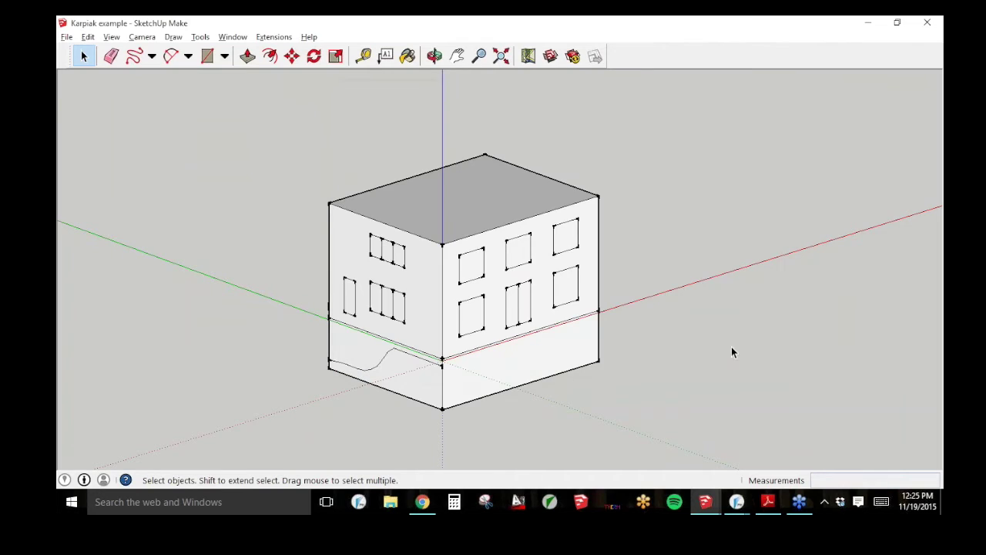
Step: Check which SketchUp version formats are offered for saving the model, and leave without saving
click(67, 37)
click(107, 99)
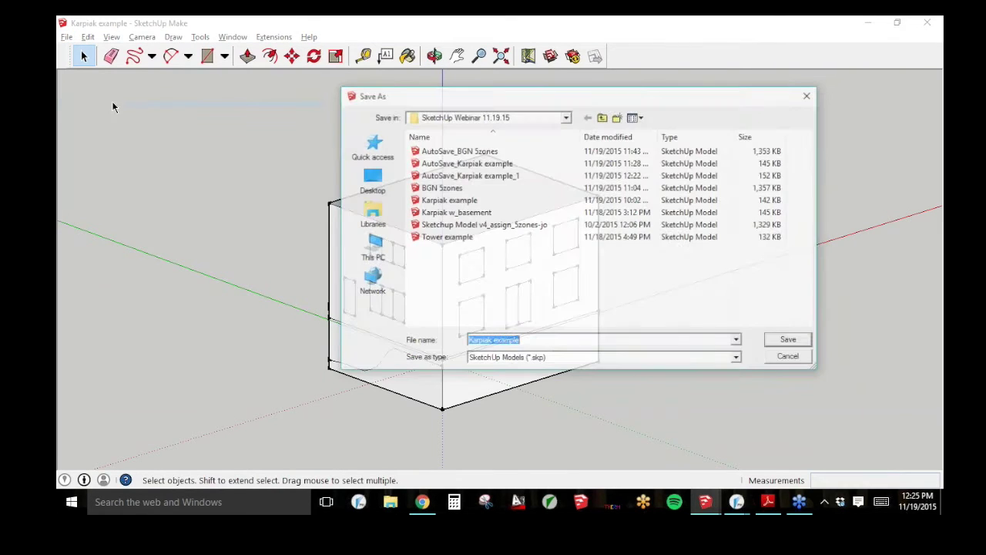
click(736, 357)
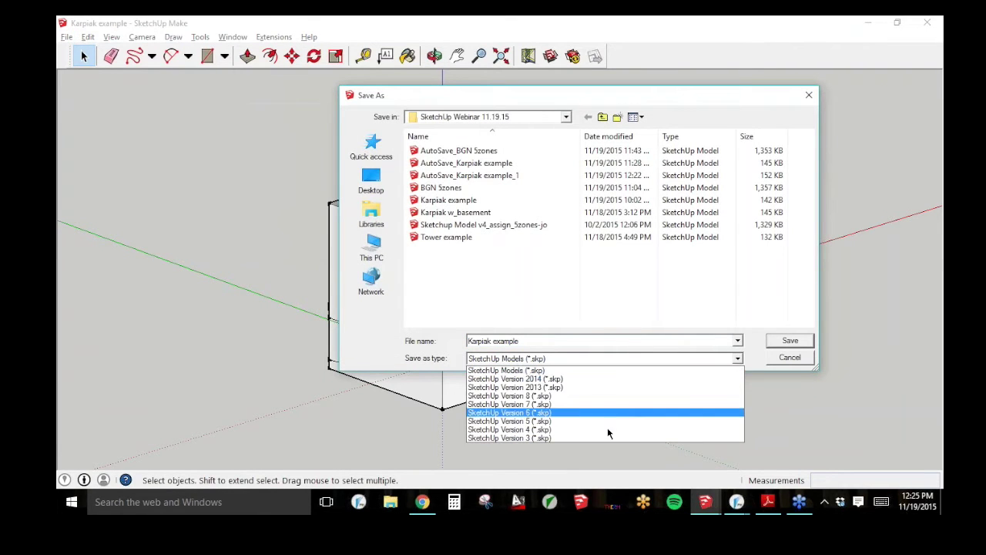
click(775, 361)
click(776, 359)
click(274, 37)
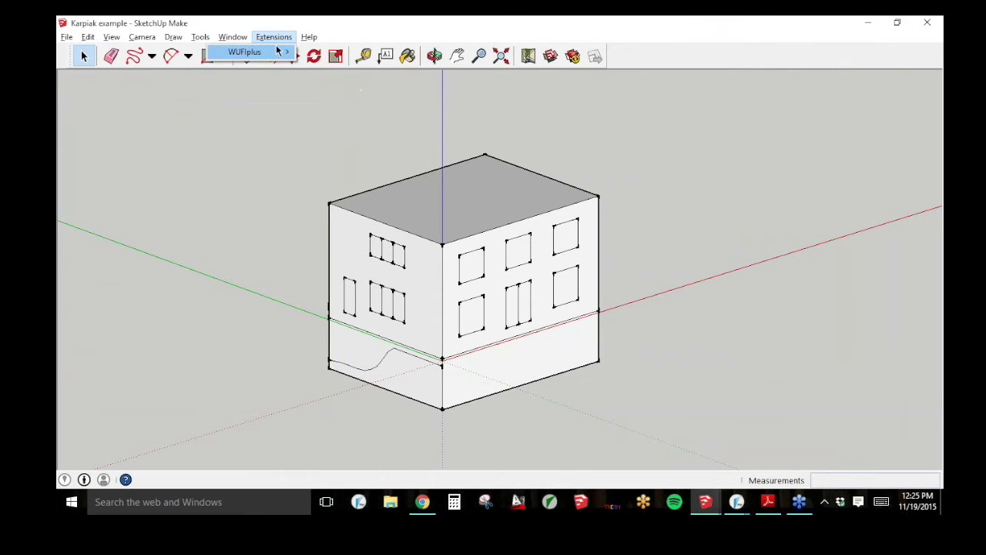
mouse_move(277, 51)
click(171, 82)
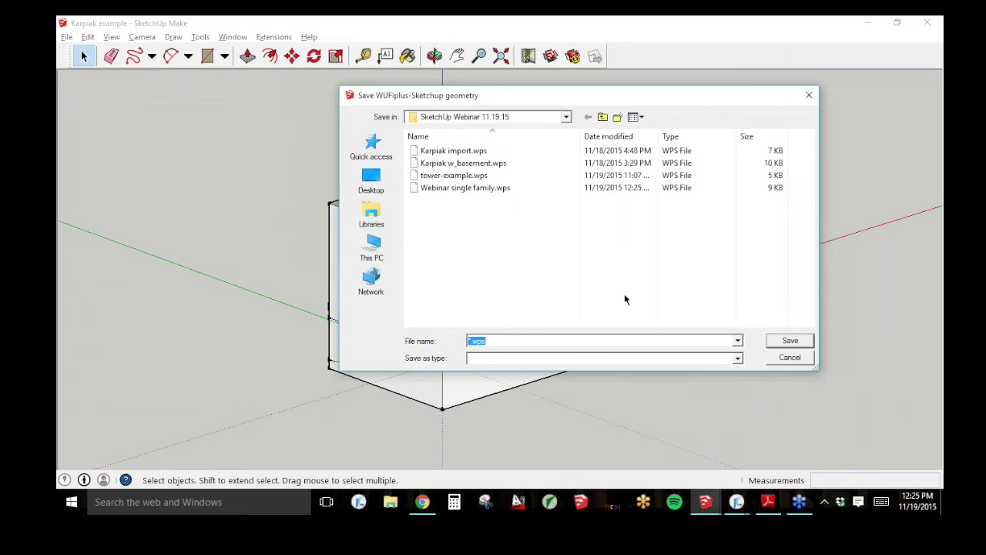
click(798, 358)
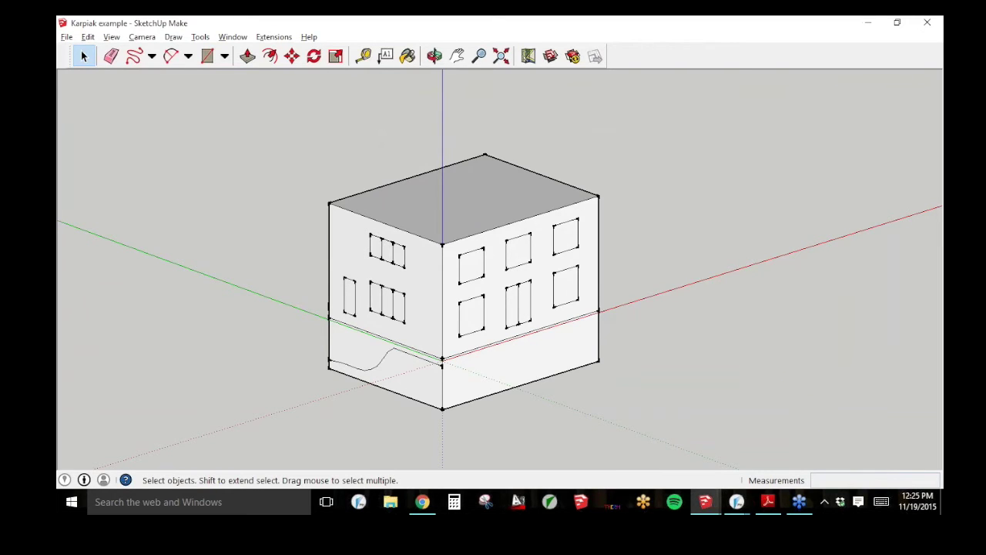
Step: Switch to WUFI Passive and import the SketchUp geometry file Webinar single family.wps into the Case 1 building
click(737, 501)
click(786, 451)
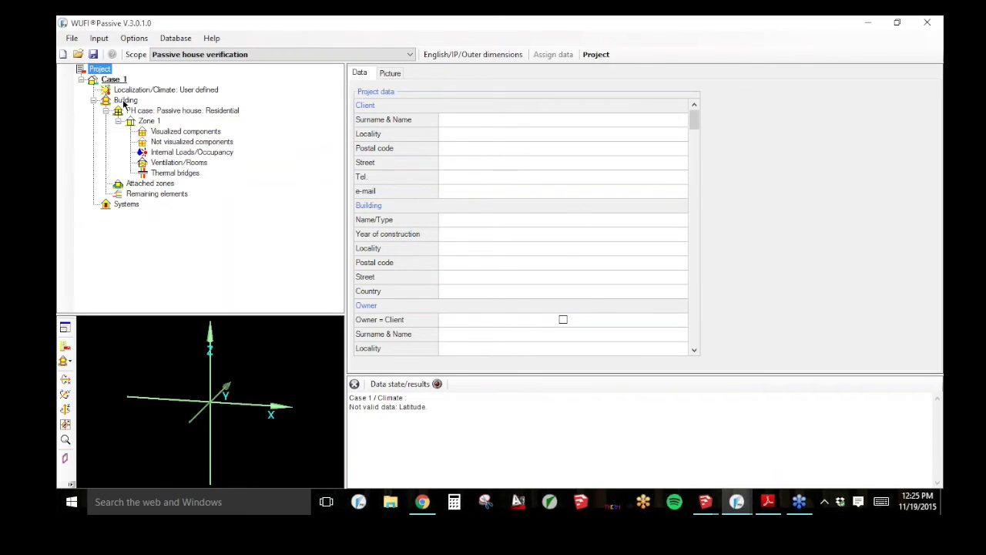
click(125, 101)
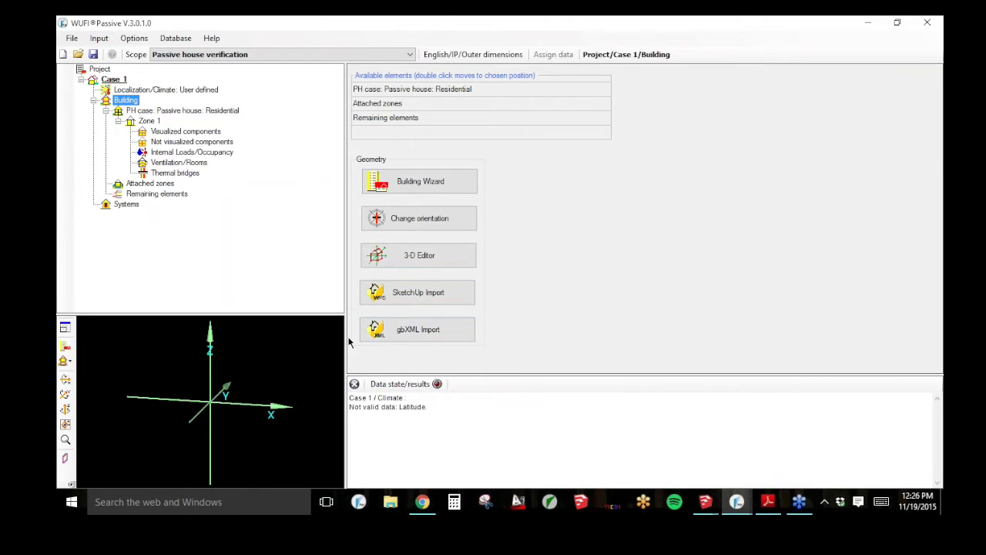
click(440, 297)
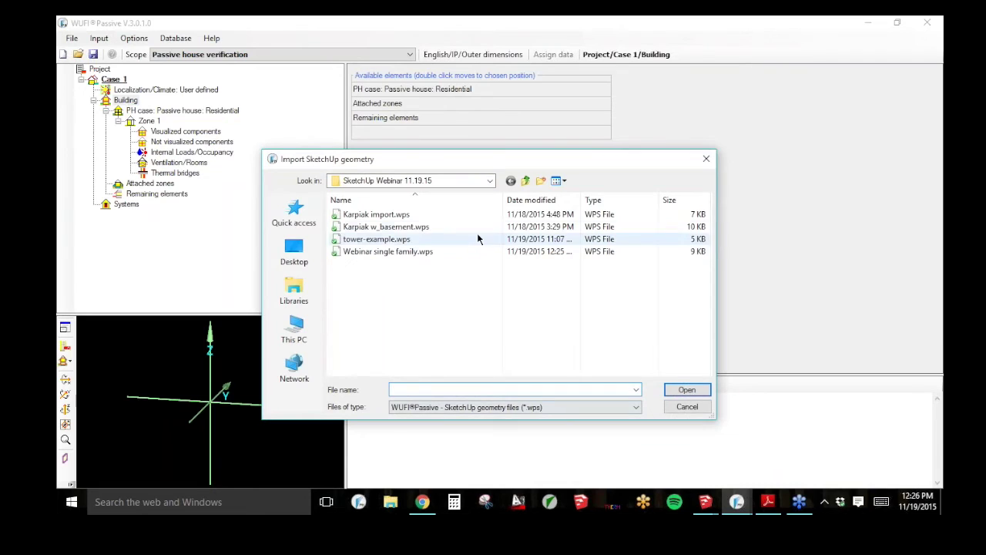
click(408, 251)
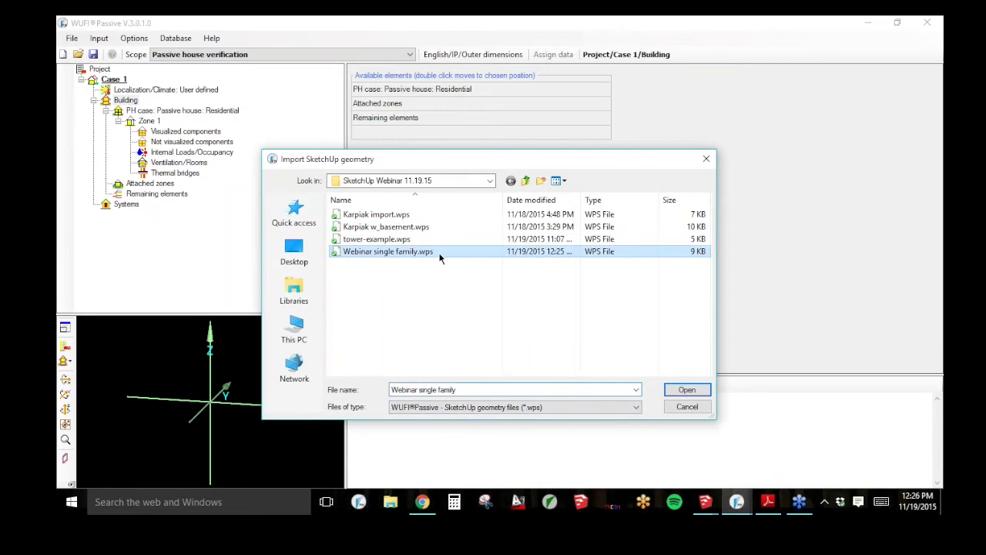
click(683, 390)
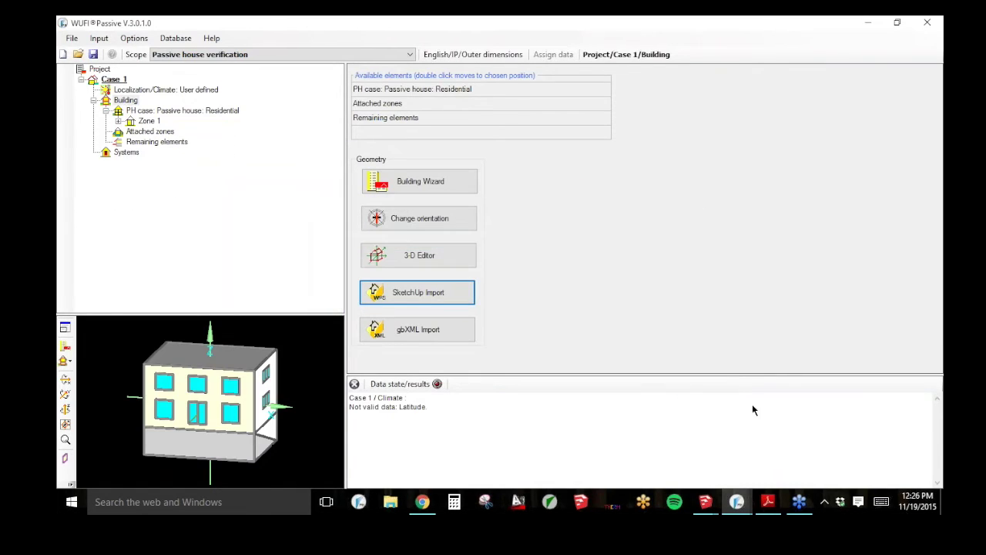
Step: Enlarge the 3D view and rotate the imported building about the Z axis to examine its components
click(65, 327)
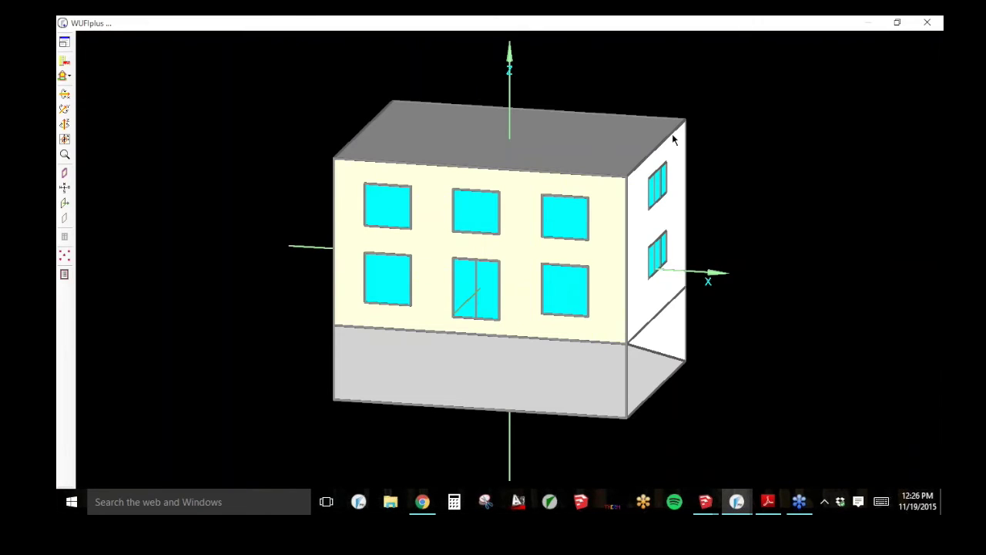
scroll(675, 139, down, 3)
scroll(680, 143, up, 1)
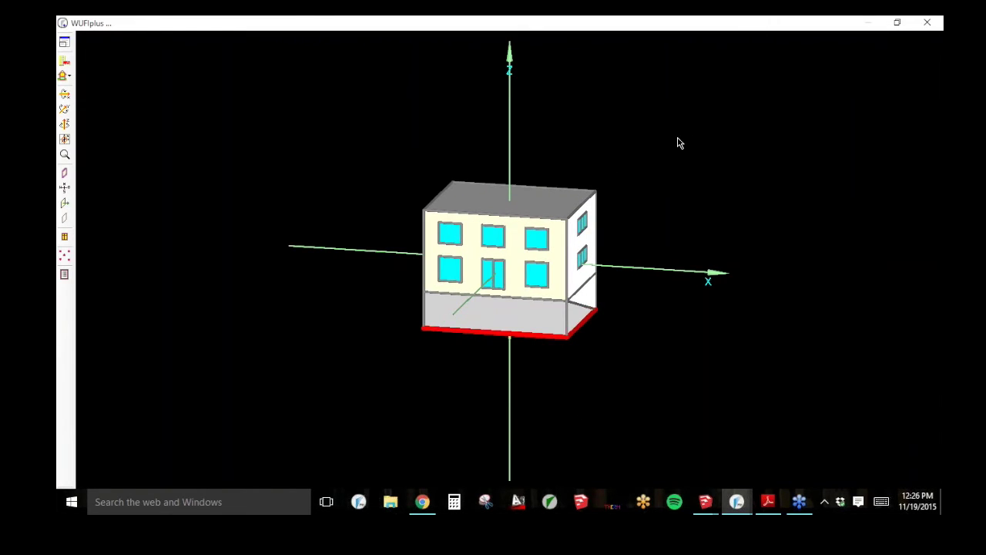
scroll(678, 143, up, 2)
click(65, 124)
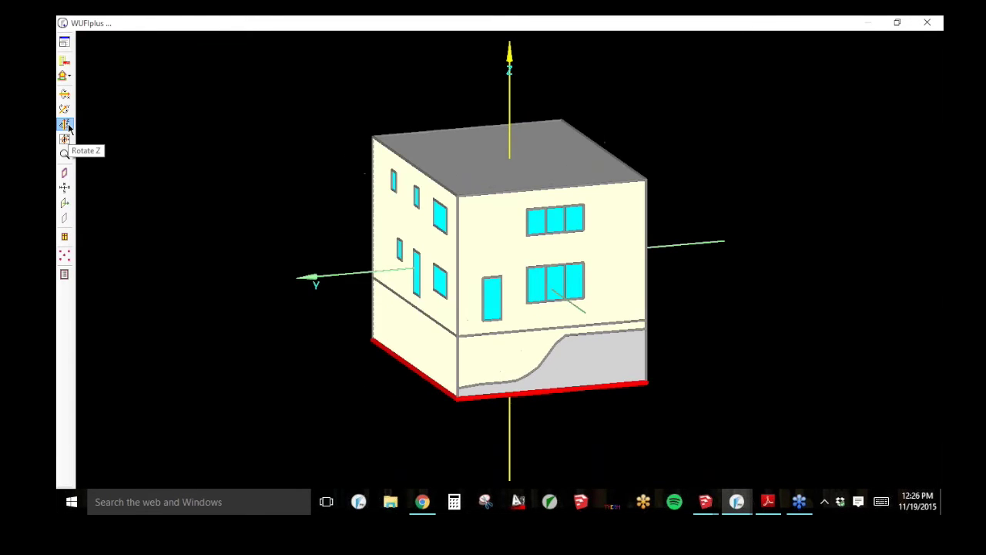
Step: Rotate the building about the Z axis to examine the white wall, and shrink the 3D view back to its normal size
click(69, 127)
drag(568, 92, 275, 48)
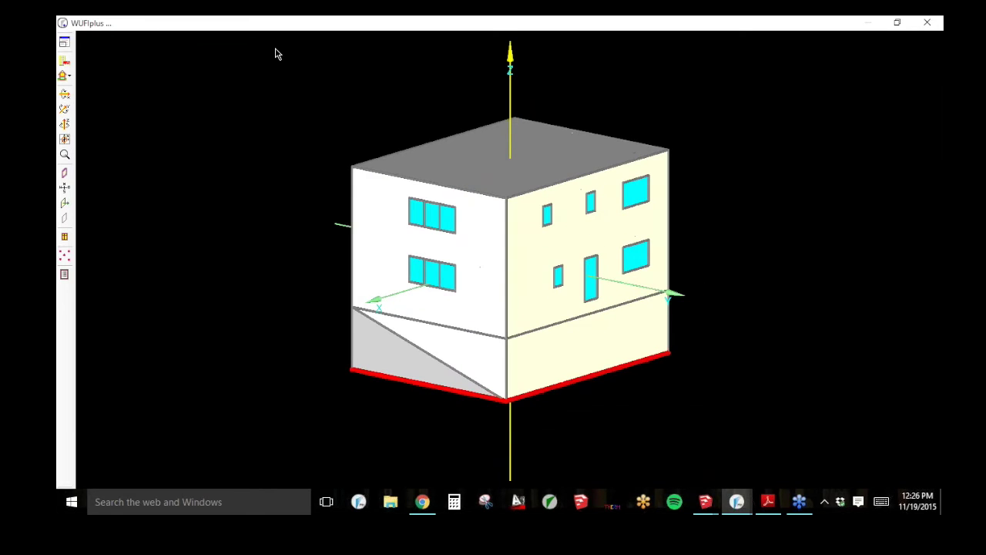
click(64, 41)
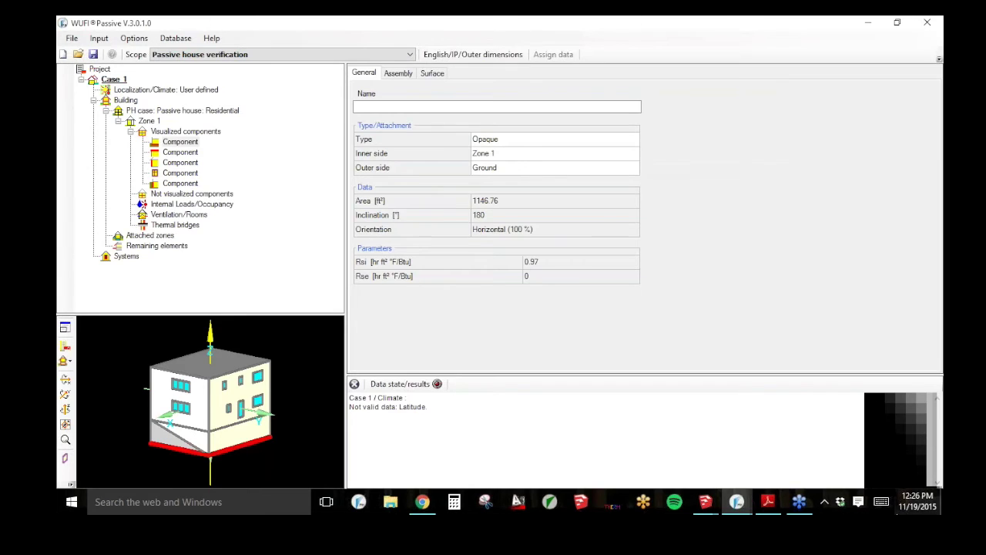
Step: Switch to SketchUp, check the WUFIplus properties of the upper wall with the door without changing them, and return to the imported building in WUFI Passive
click(707, 505)
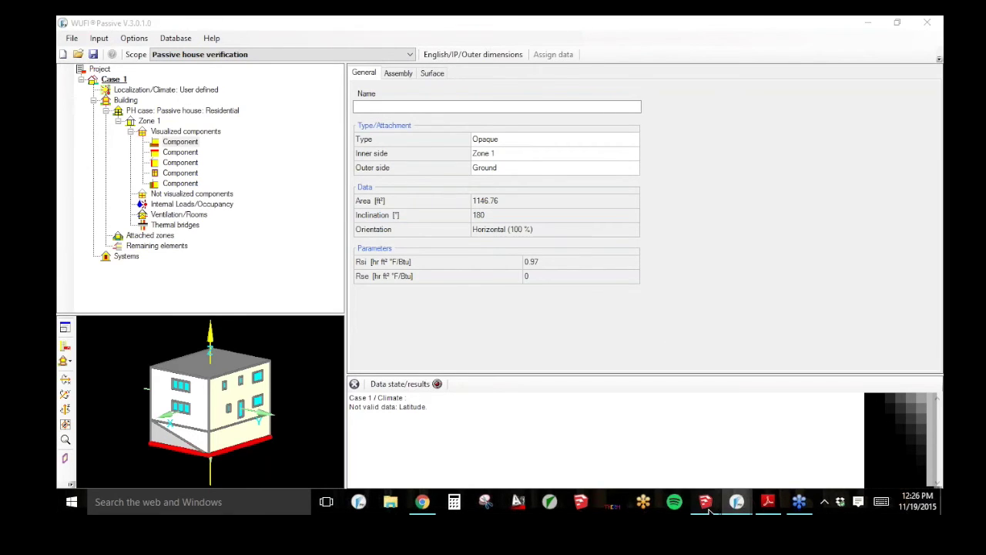
click(803, 451)
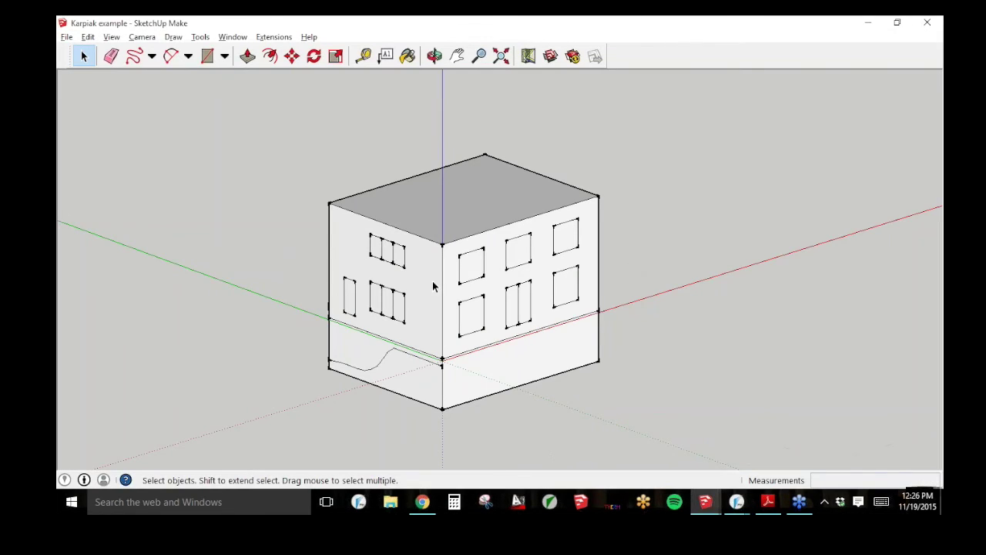
right_click(434, 287)
click(454, 273)
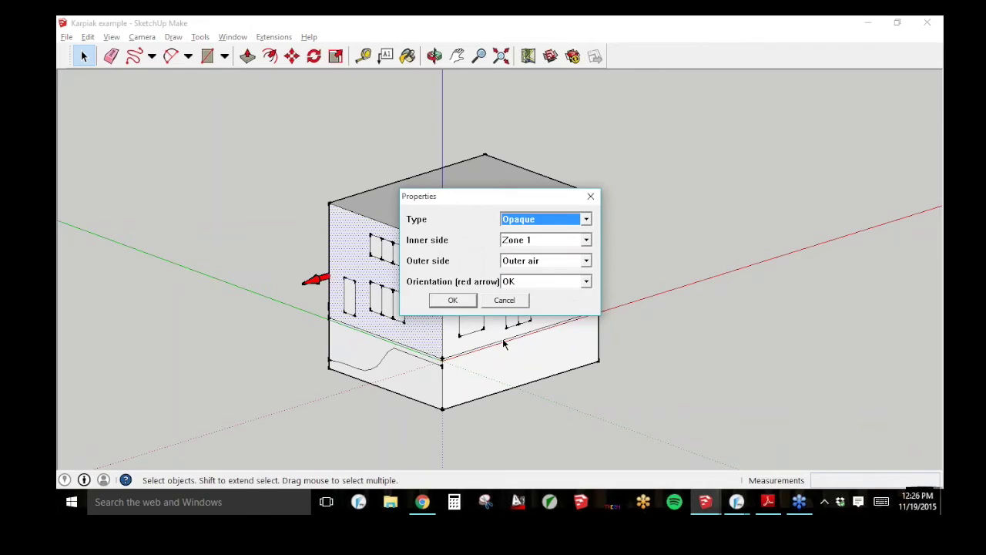
click(518, 301)
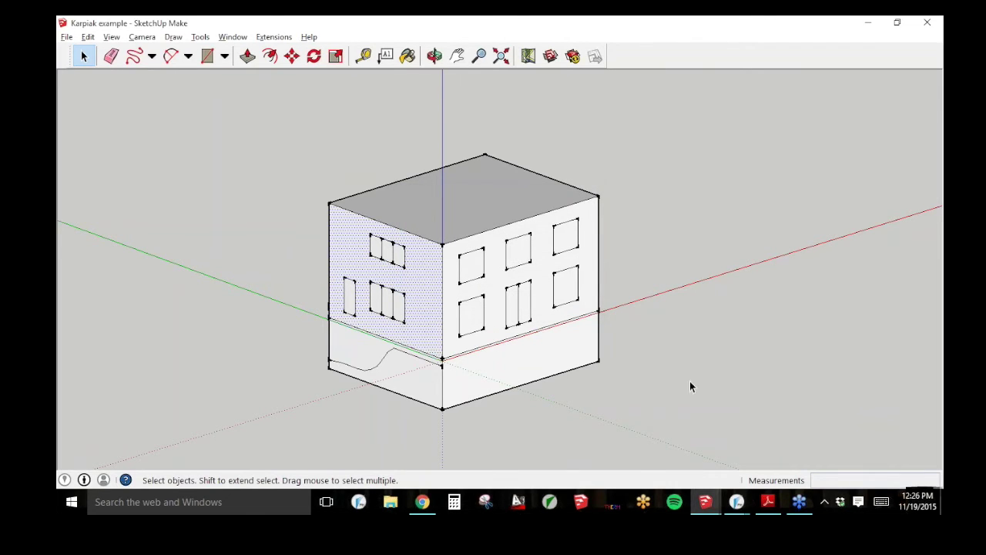
mouse_move(735, 512)
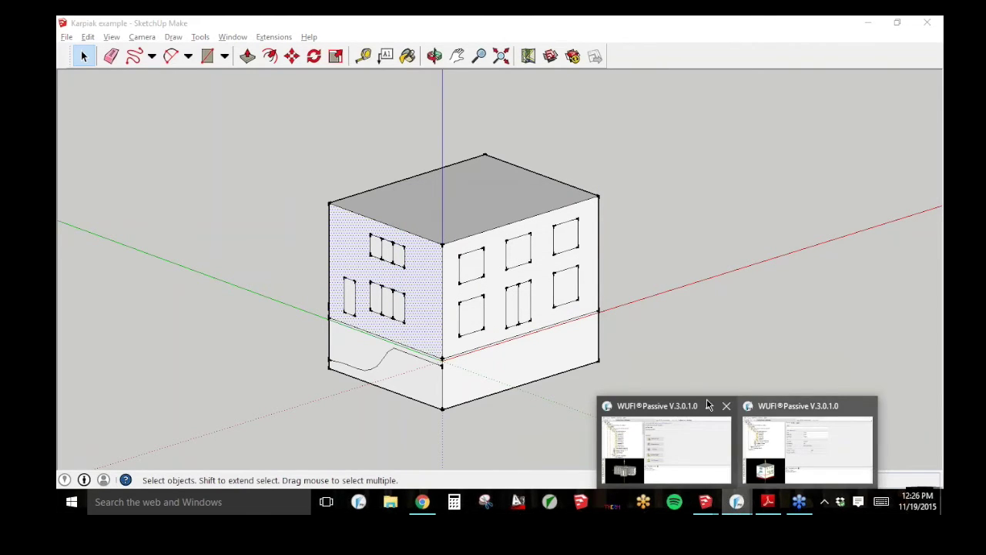
click(809, 443)
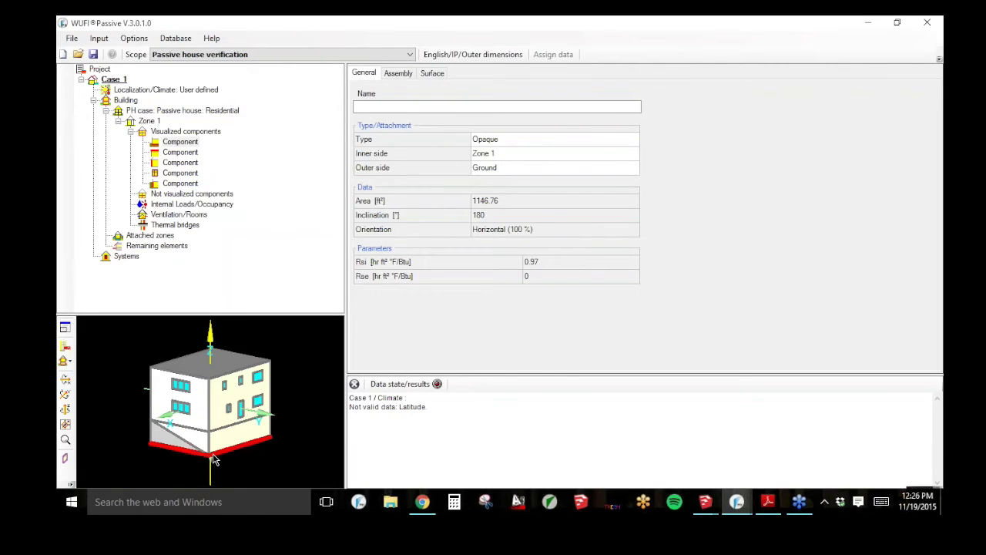
Step: Set the standard color for the outer wall's inner surface to bright green
click(135, 38)
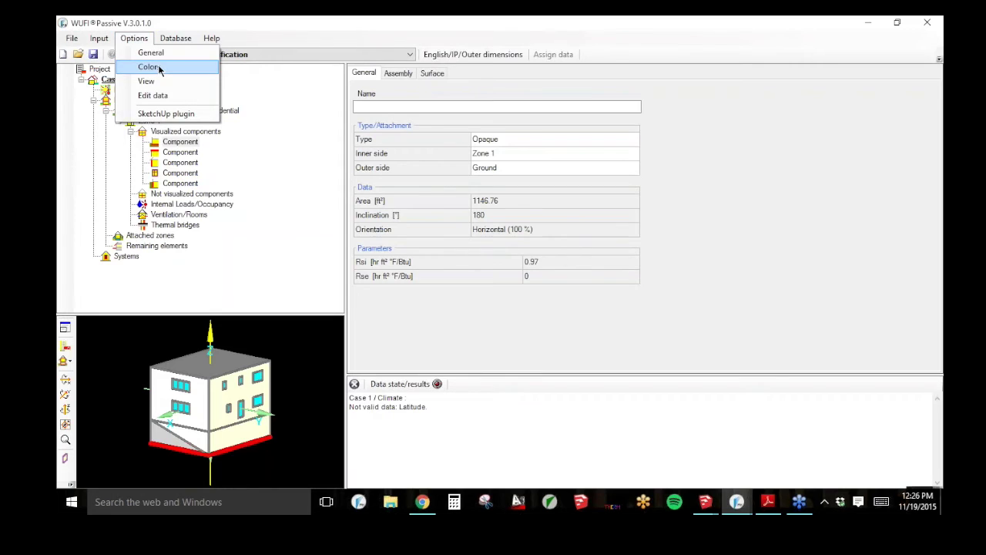
click(158, 69)
click(422, 132)
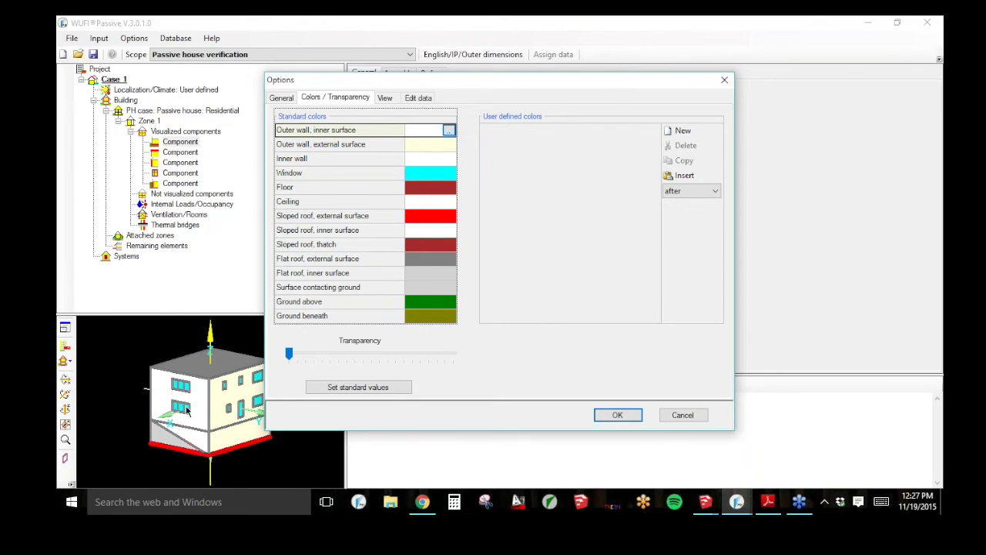
click(448, 131)
click(400, 171)
click(380, 302)
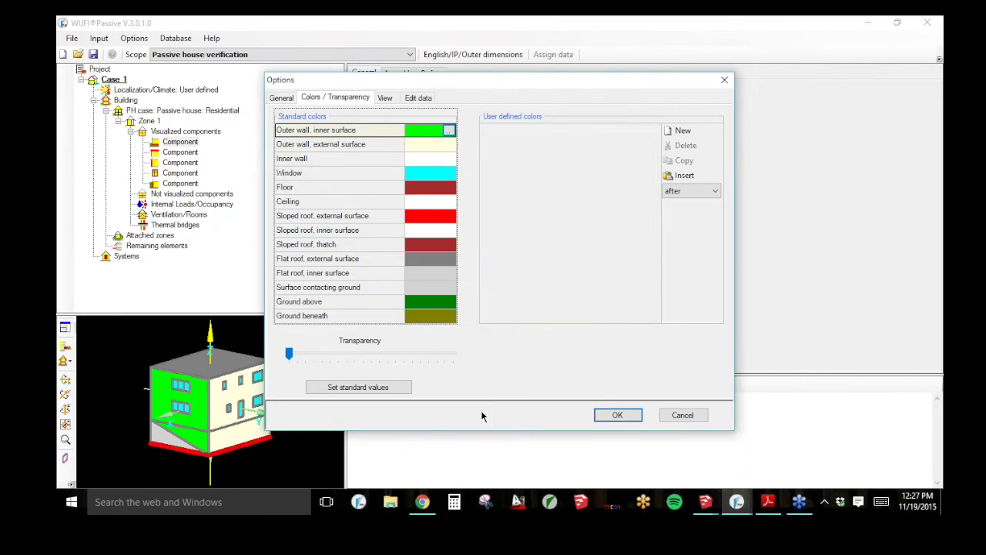
click(619, 415)
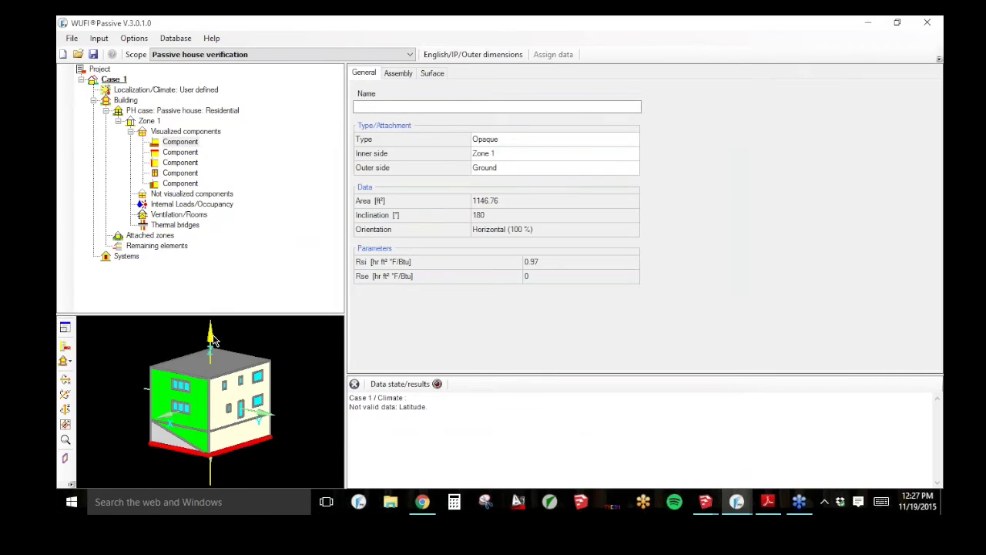
Step: Rotate the building to the green upper wall, select that wall and enlarge the 3D view
drag(239, 351, 265, 393)
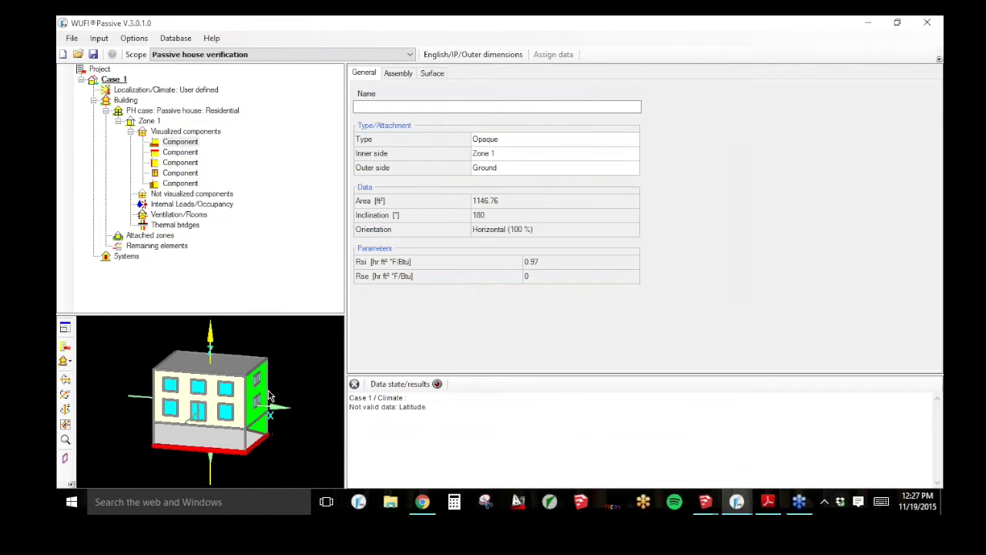
click(261, 393)
click(261, 395)
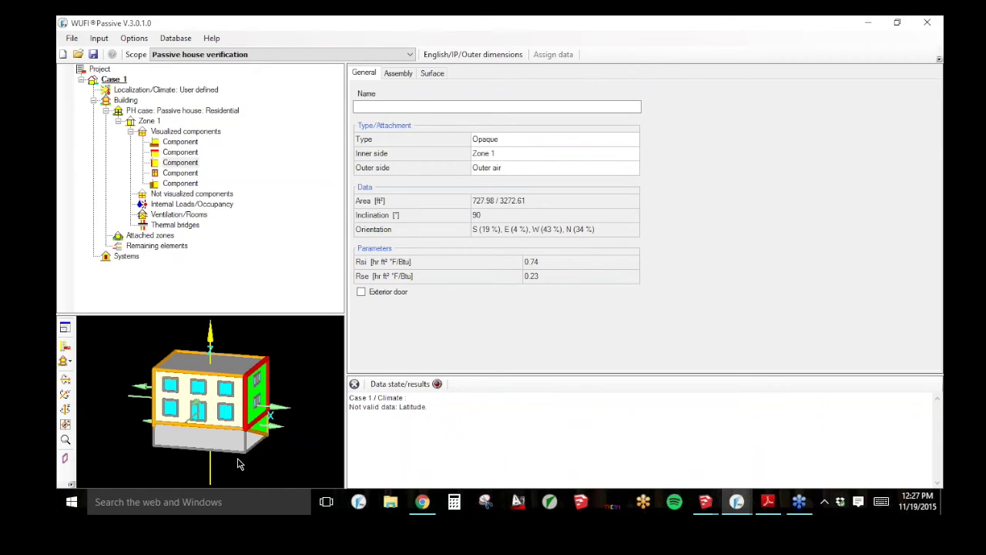
click(65, 329)
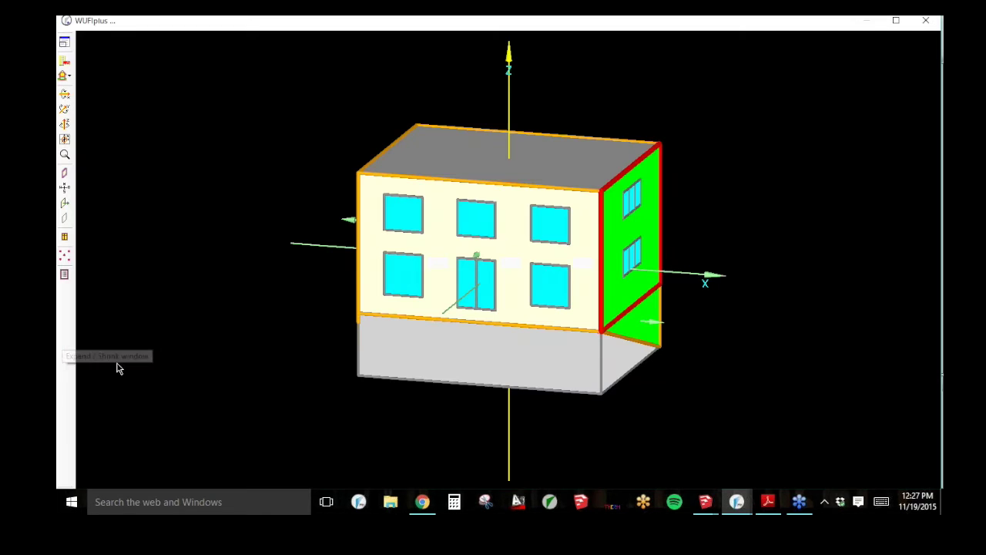
right_click(612, 233)
click(693, 171)
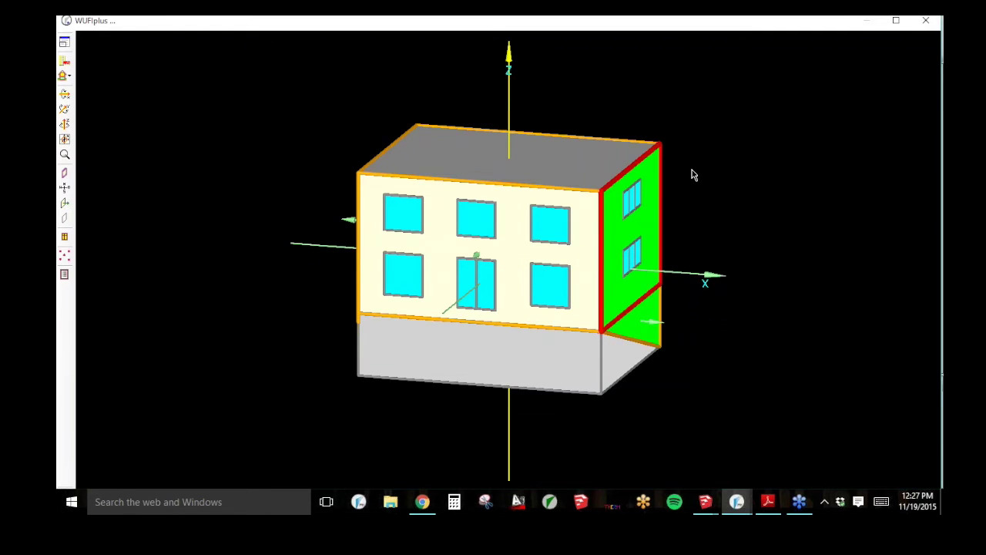
Step: Select the upper walls, roof and ground-contact wall in turn to check which surfaces are grouped as one component
click(615, 229)
click(556, 281)
click(598, 253)
click(602, 178)
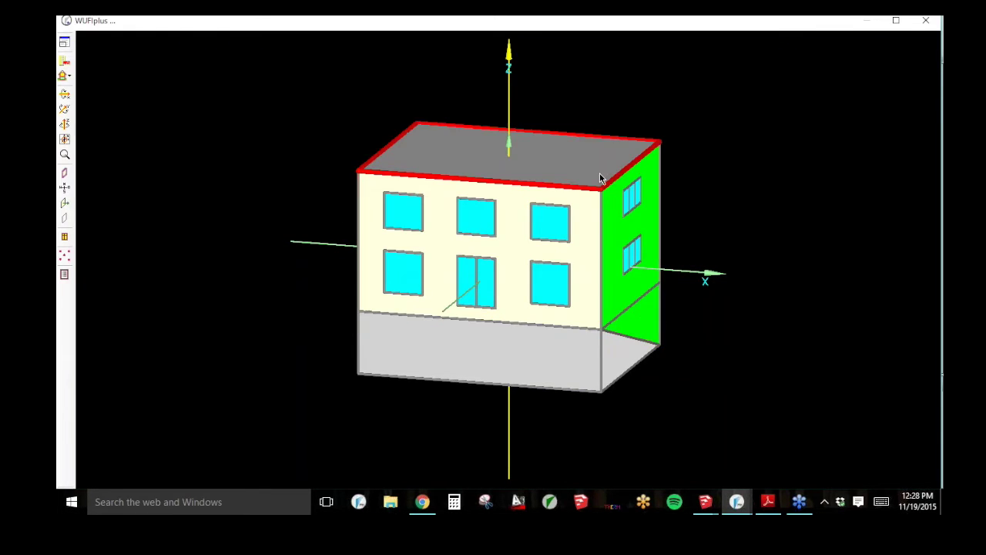
click(591, 356)
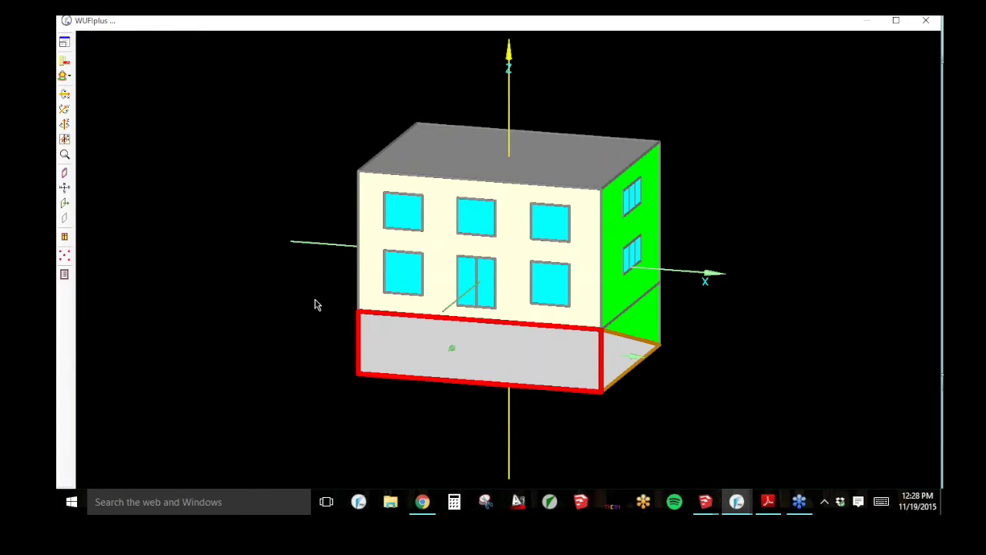
click(592, 314)
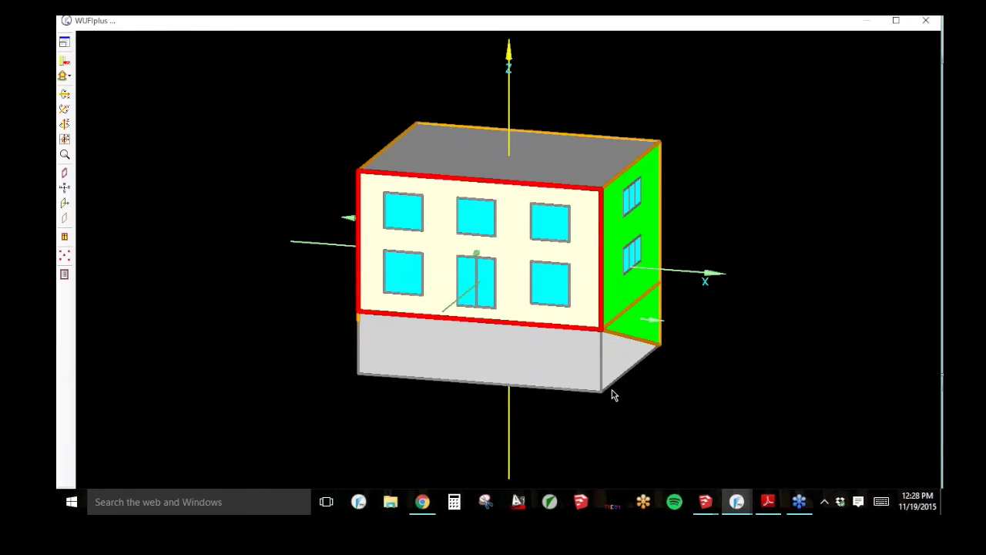
Step: Ungroup the green wall as the main component and check its selection separately from the remaining above-grade walls
click(624, 294)
right_click(624, 291)
mouse_move(649, 347)
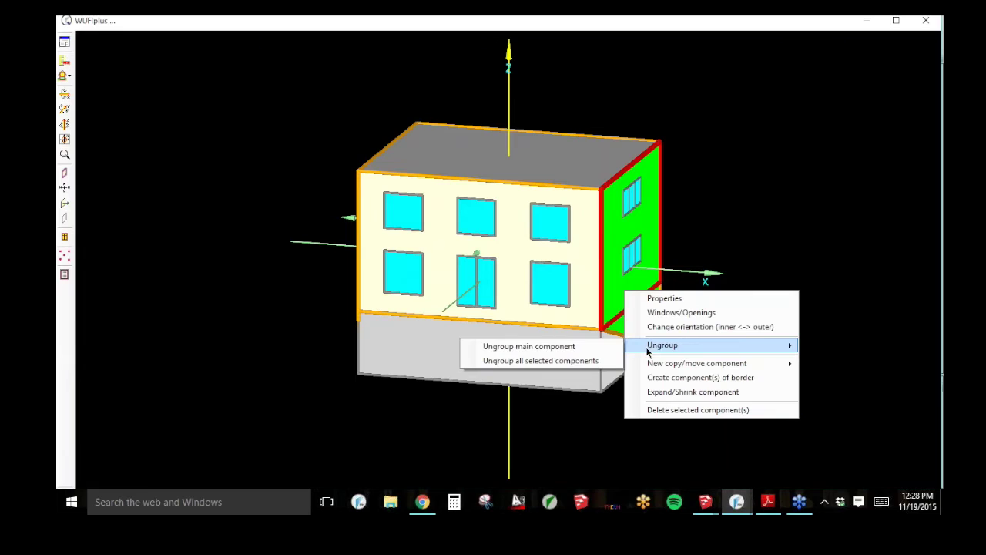
click(586, 347)
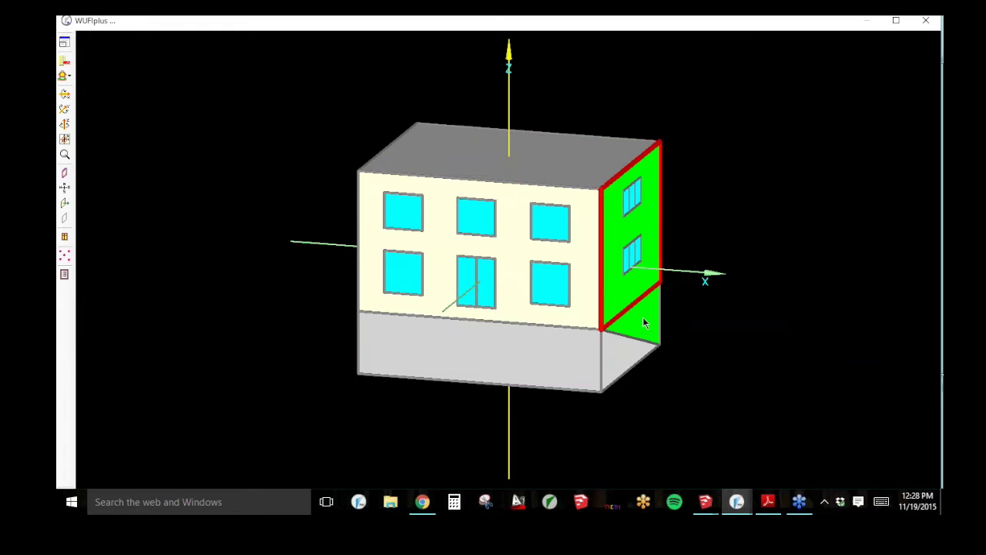
click(586, 303)
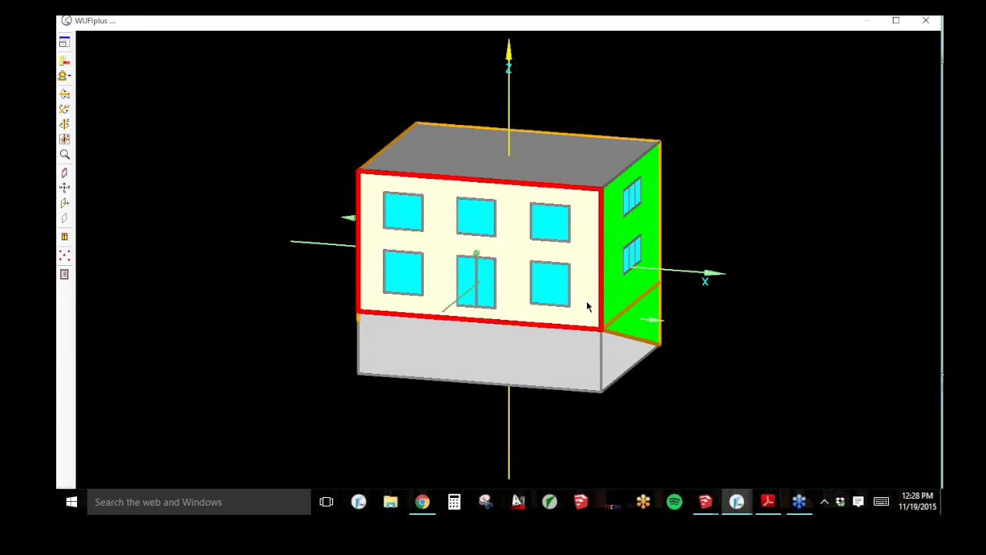
click(644, 330)
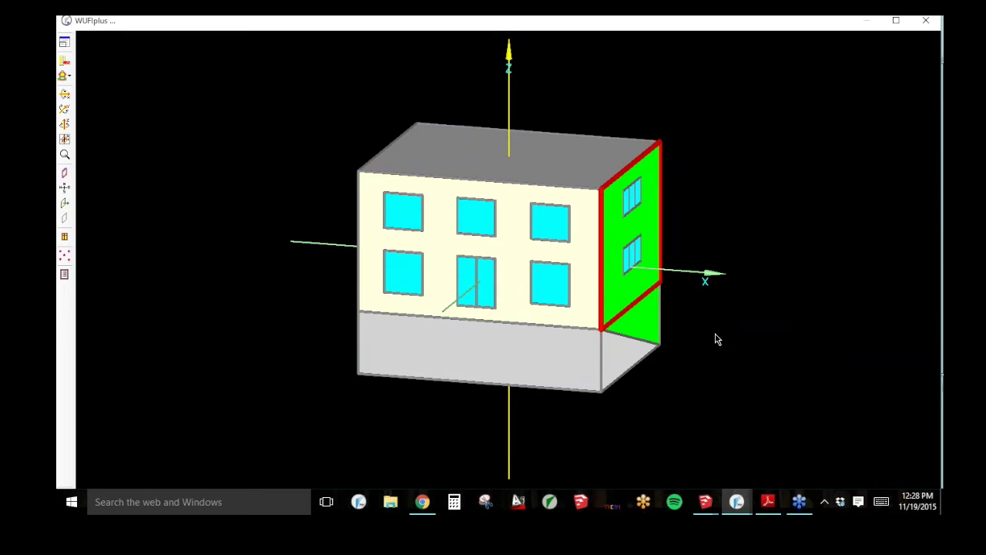
Step: Reverse the inner and outer orientation of the ungrouped green wall
right_click(643, 280)
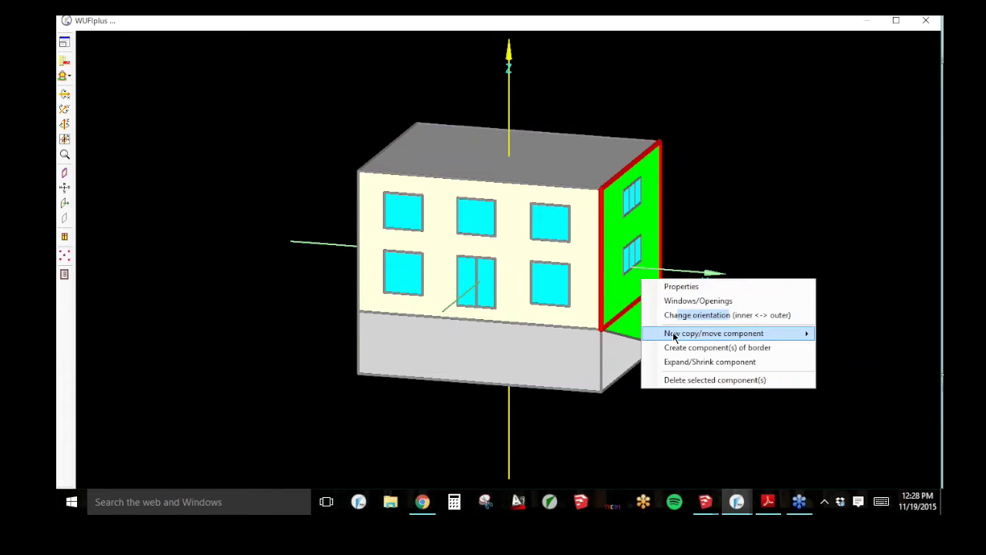
right_click(651, 225)
right_click(643, 226)
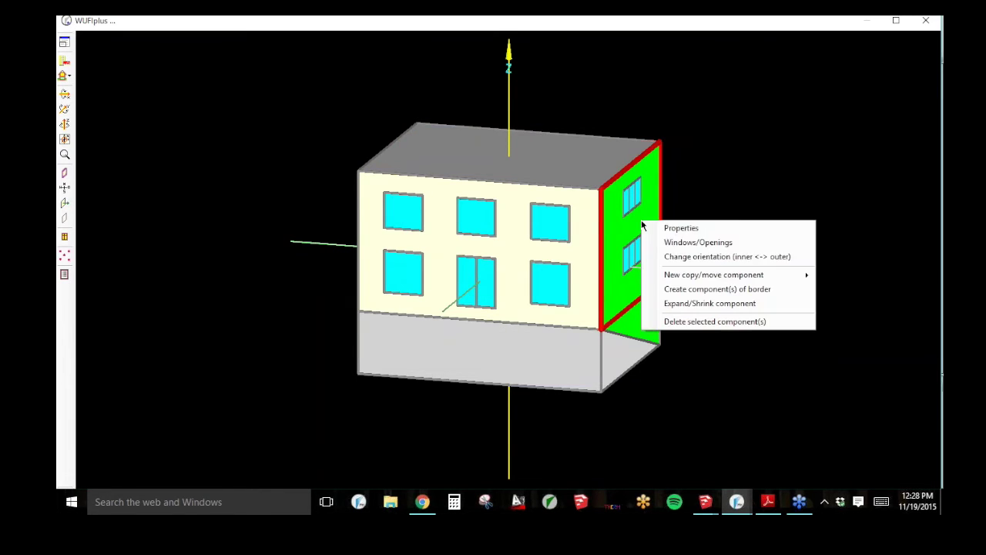
click(701, 257)
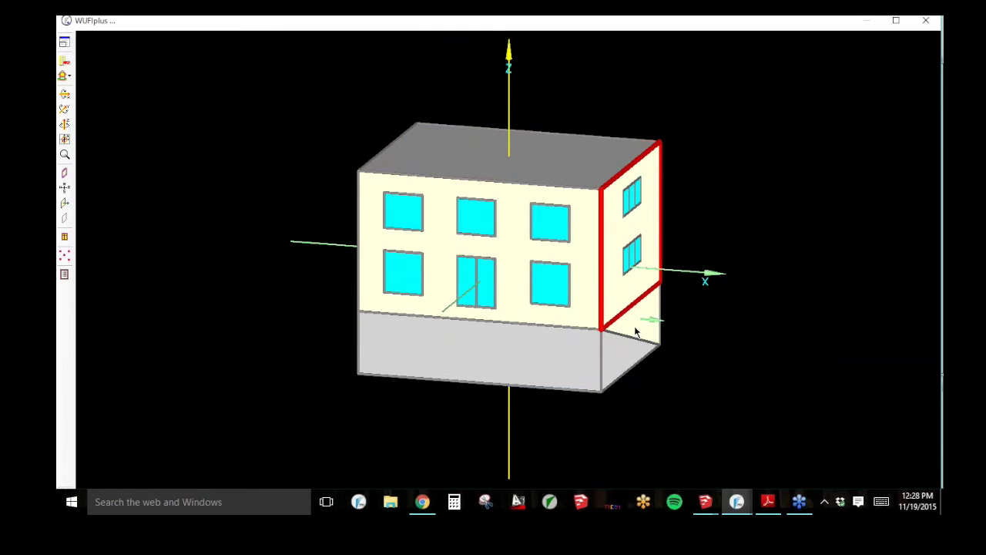
Step: Flip the ungrouped wall's orientation inward and back outward twice, checking its surface color from different angles
click(65, 124)
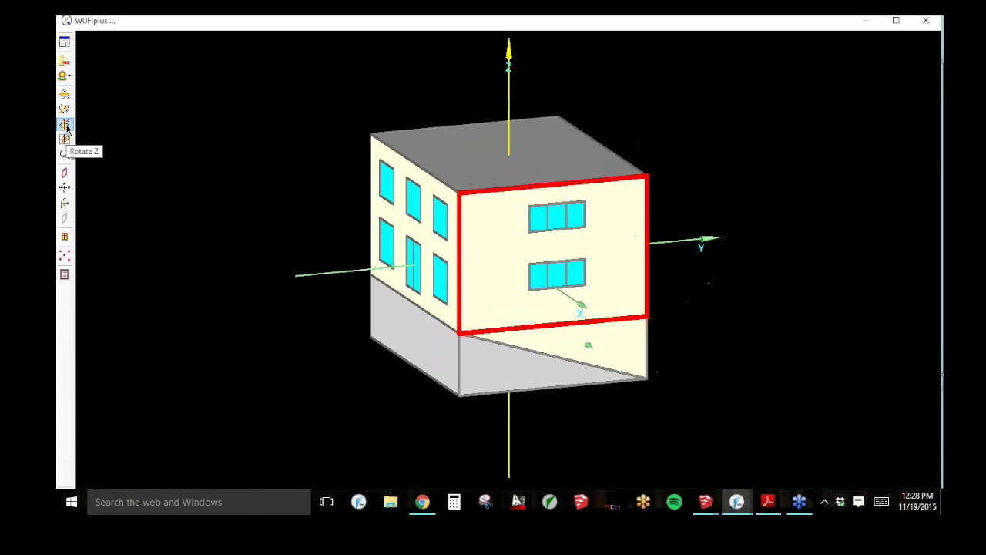
right_click(446, 256)
click(476, 290)
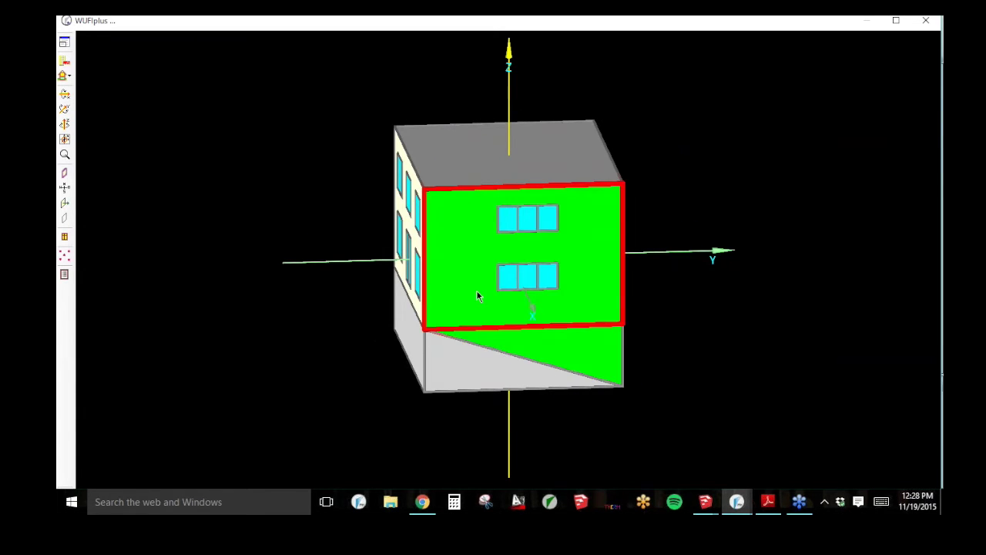
right_click(477, 296)
click(509, 325)
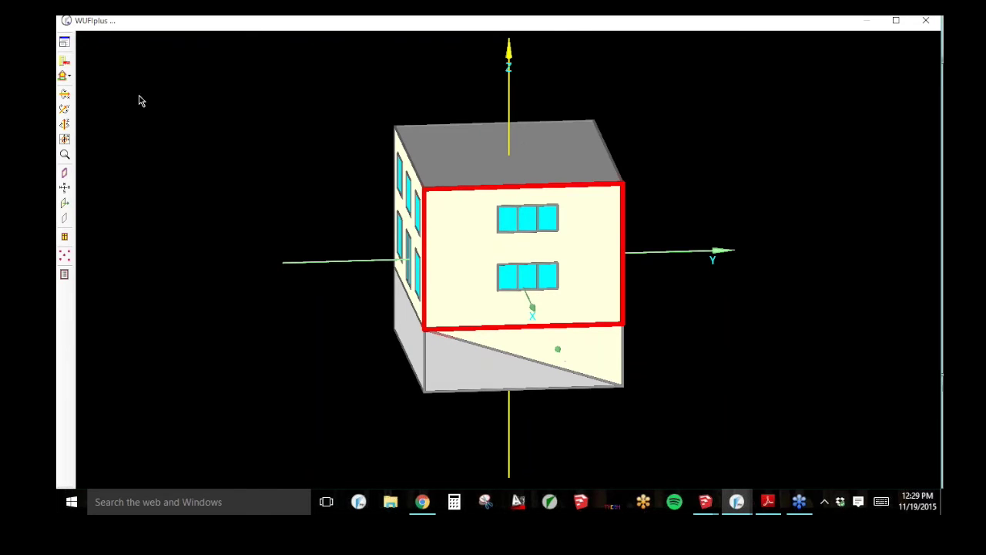
click(65, 124)
click(65, 124)
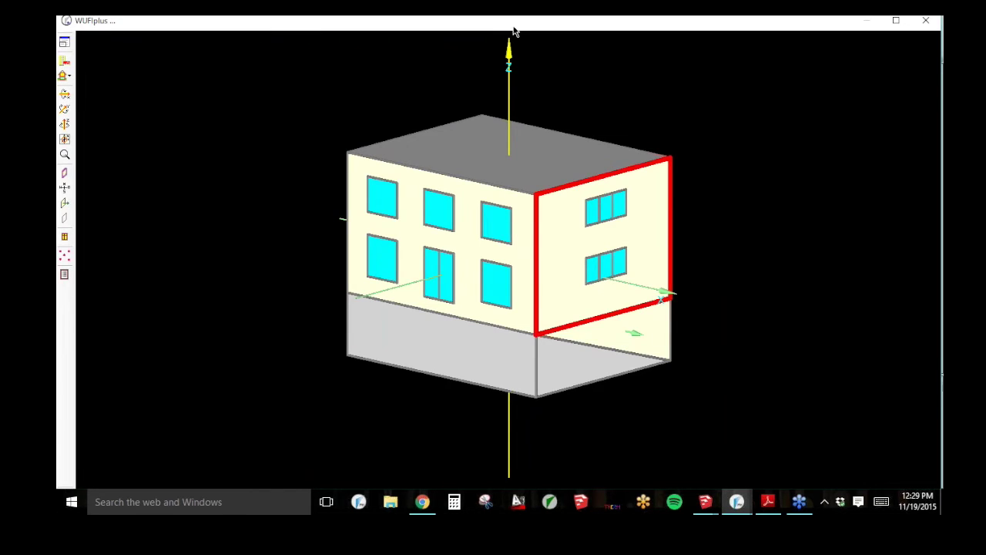
right_click(575, 279)
click(609, 315)
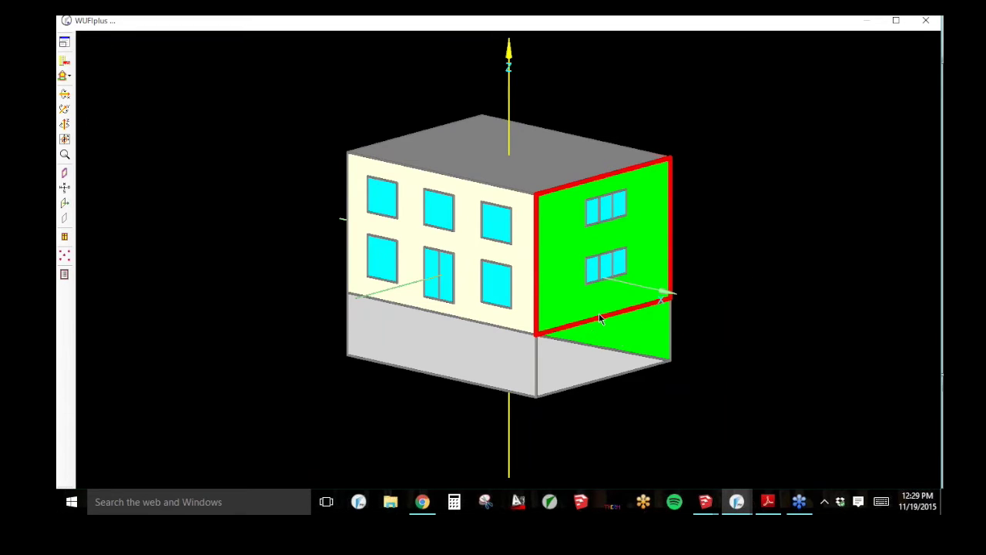
right_click(566, 282)
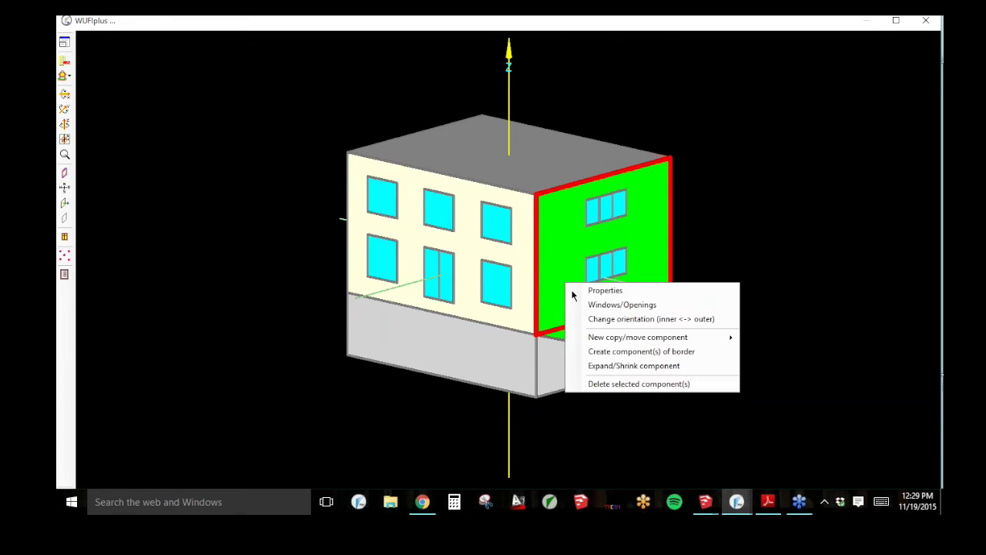
click(586, 318)
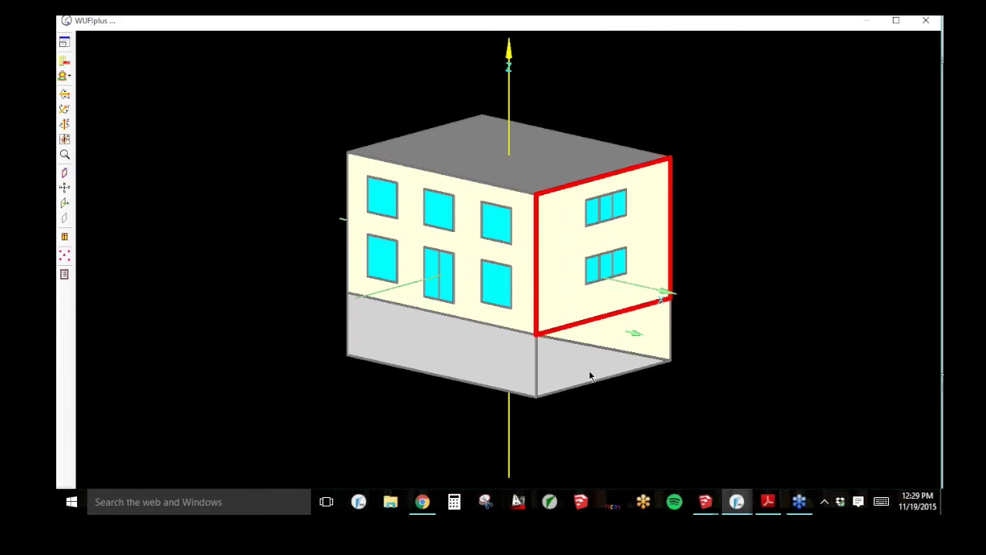
Step: Change the standard color of the outer wall's inner surface to white in the color options
click(64, 43)
click(134, 38)
click(149, 67)
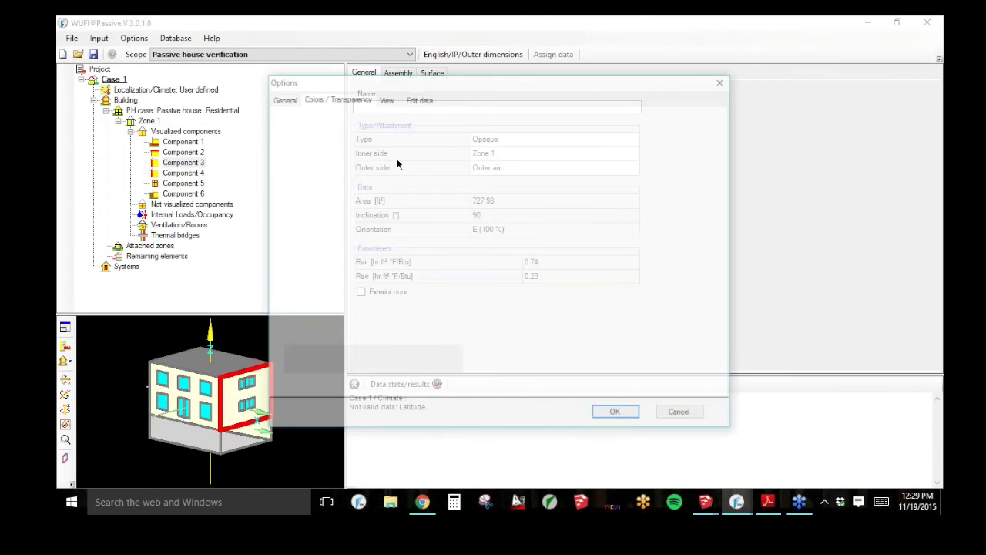
click(447, 130)
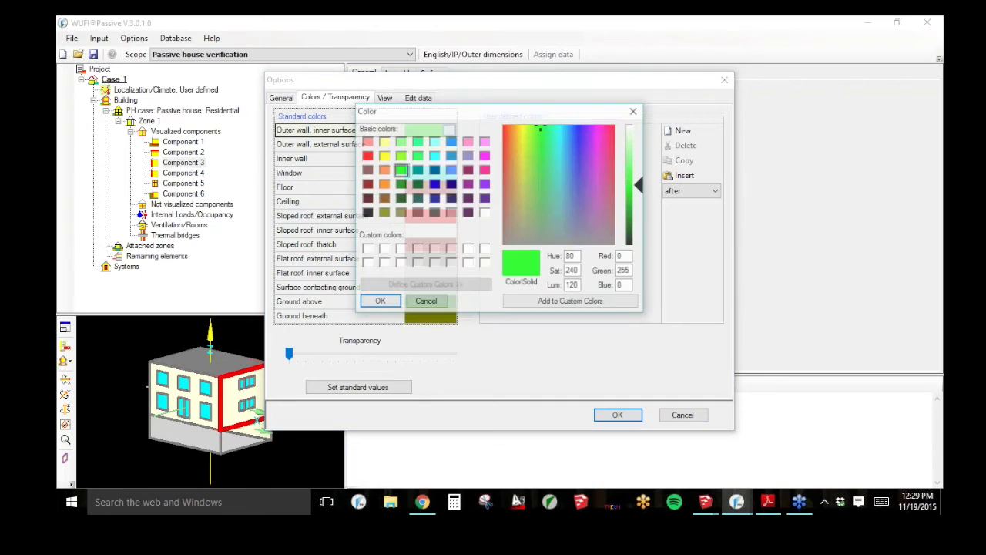
click(485, 212)
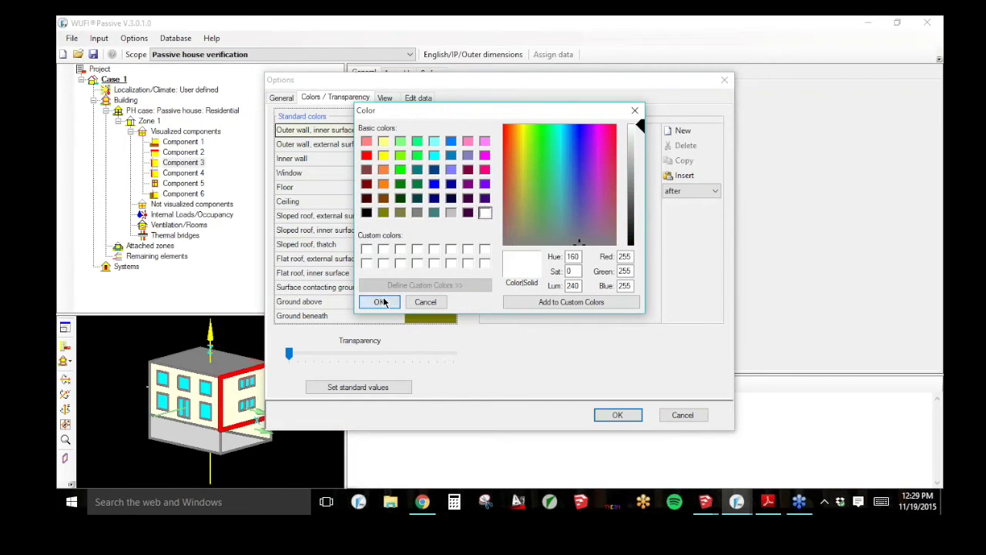
click(379, 301)
click(621, 415)
Step: Select an upper window and examine the grouped window component from several sides of the enlarged building model
click(166, 383)
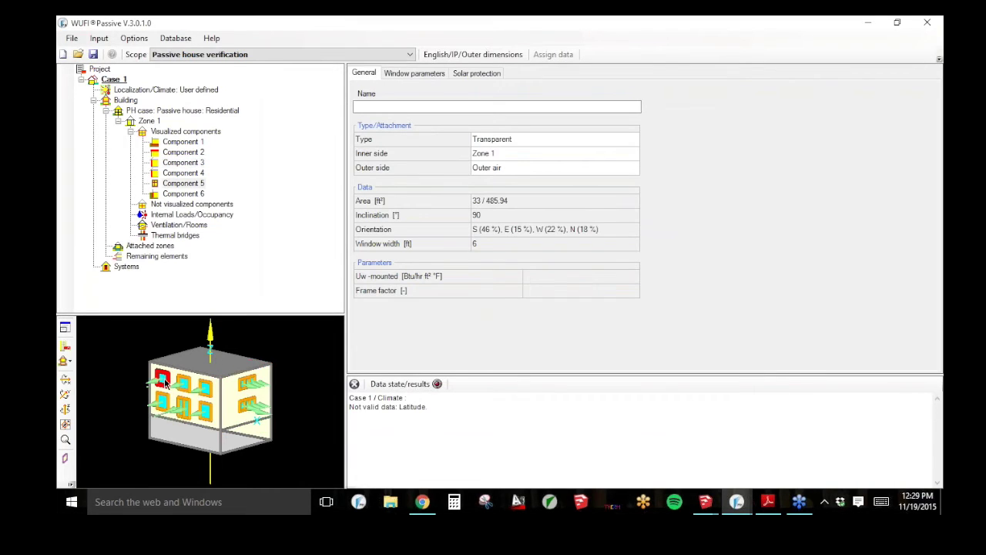
click(65, 327)
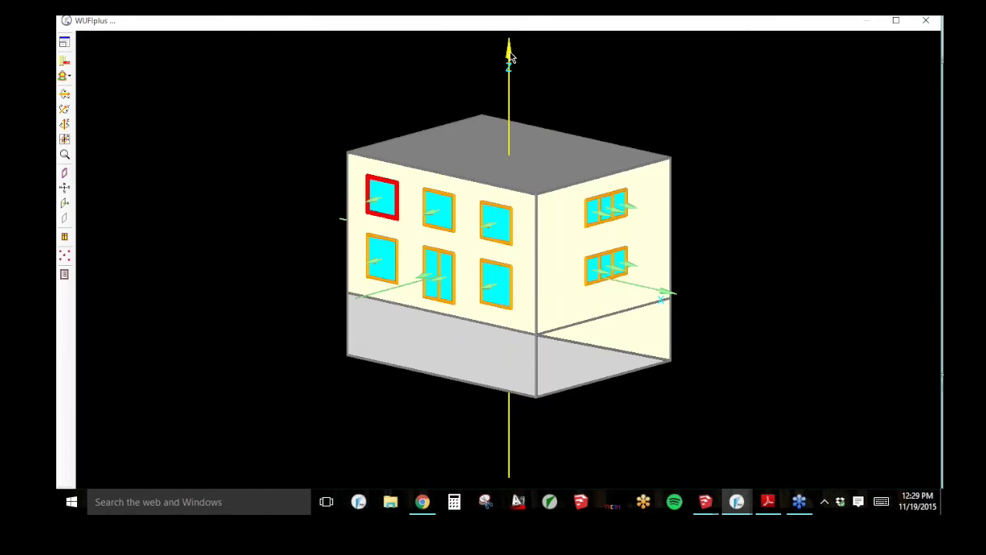
drag(625, 139, 398, 289)
mouse_move(701, 203)
mouse_down()
mouse_move(590, 220)
mouse_move(701, 204)
mouse_move(449, 206)
mouse_up()
drag(724, 166, 497, 118)
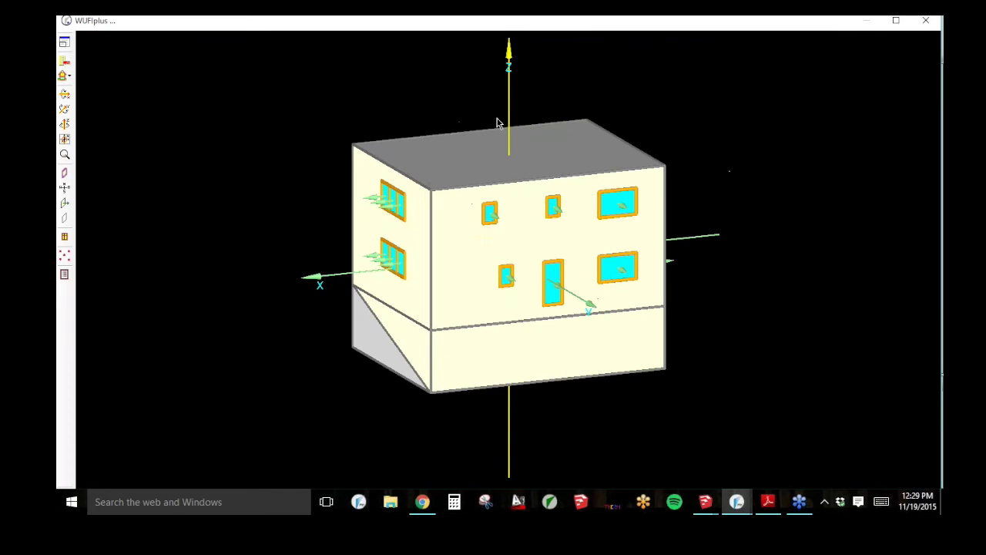
click(65, 42)
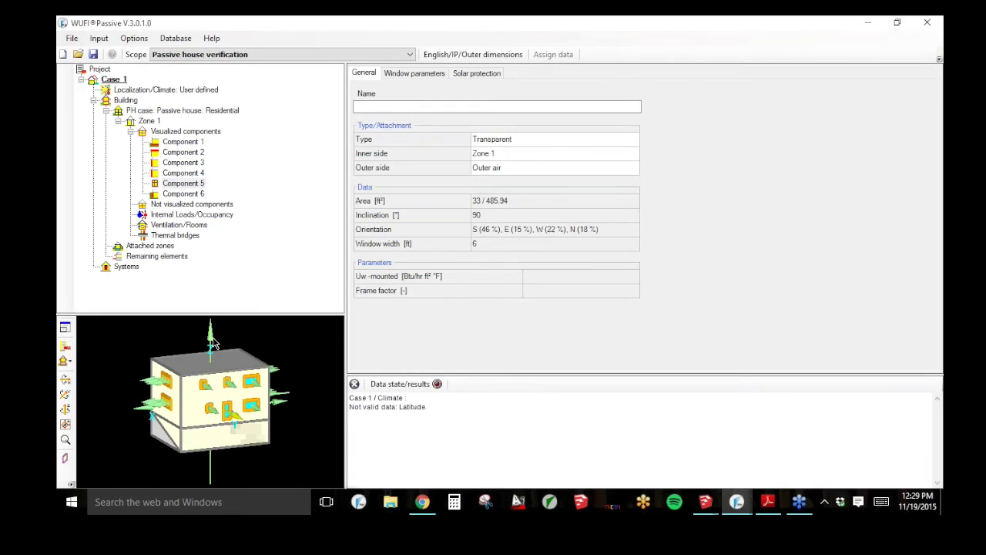
Step: Select a window in the upper triple-window group to check its component data, and display the whole building enlarged with the Building entry selected
click(214, 343)
drag(252, 356, 182, 388)
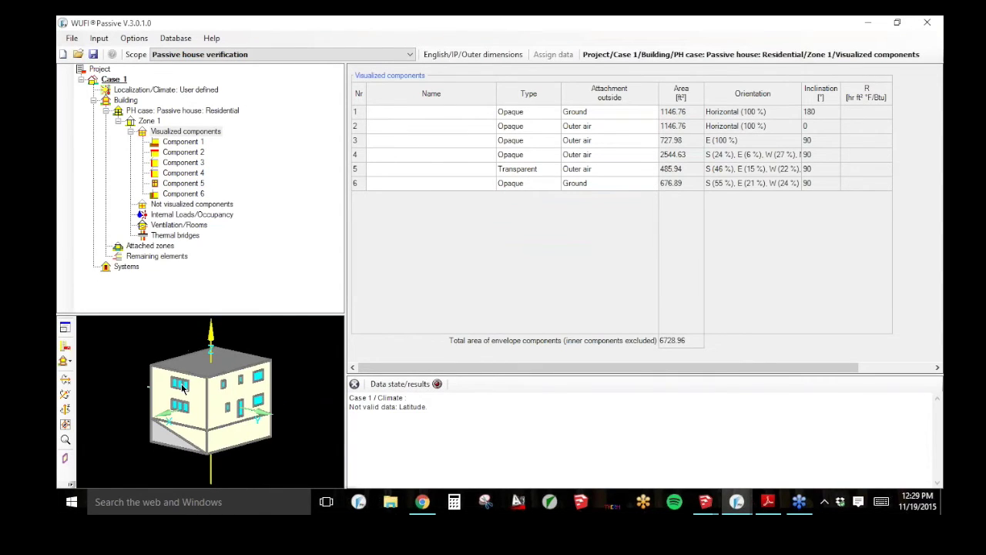
click(183, 388)
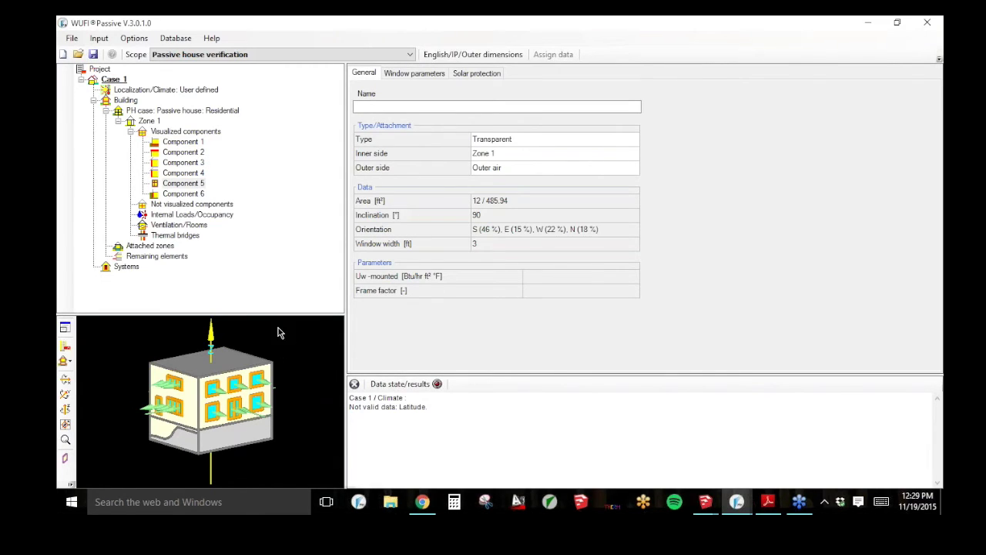
click(125, 100)
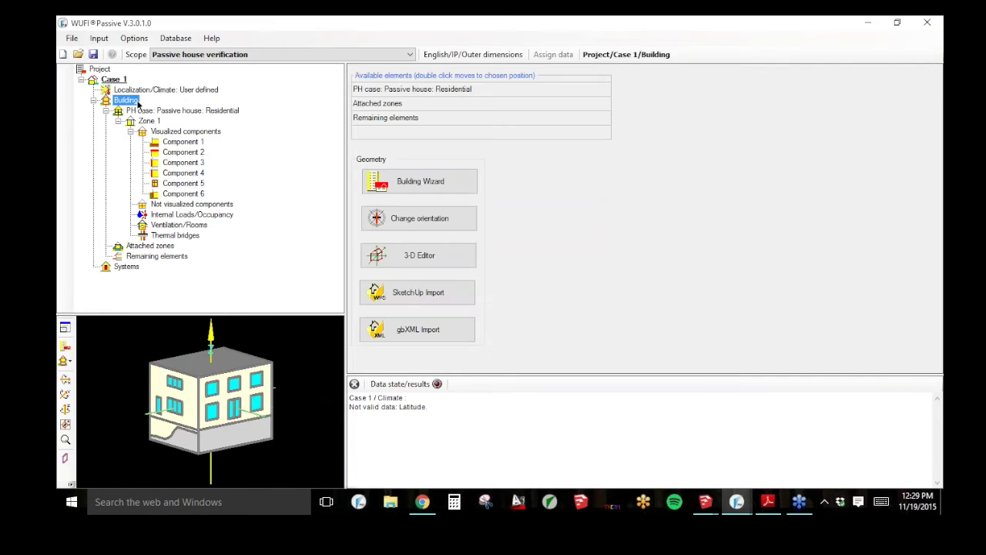
click(65, 327)
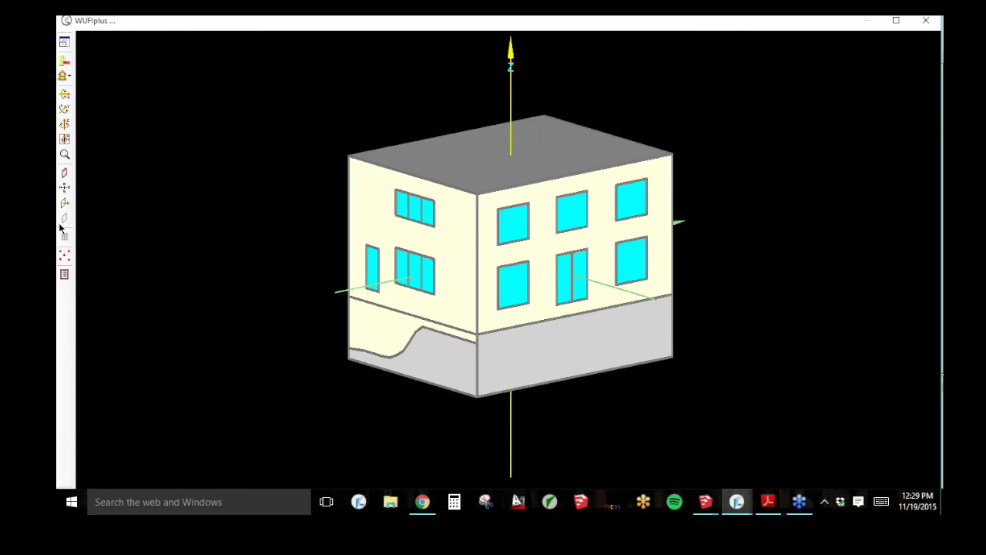
Step: Display the compass directions in the 3D building view and orbit the model to check which way its facades face
click(64, 190)
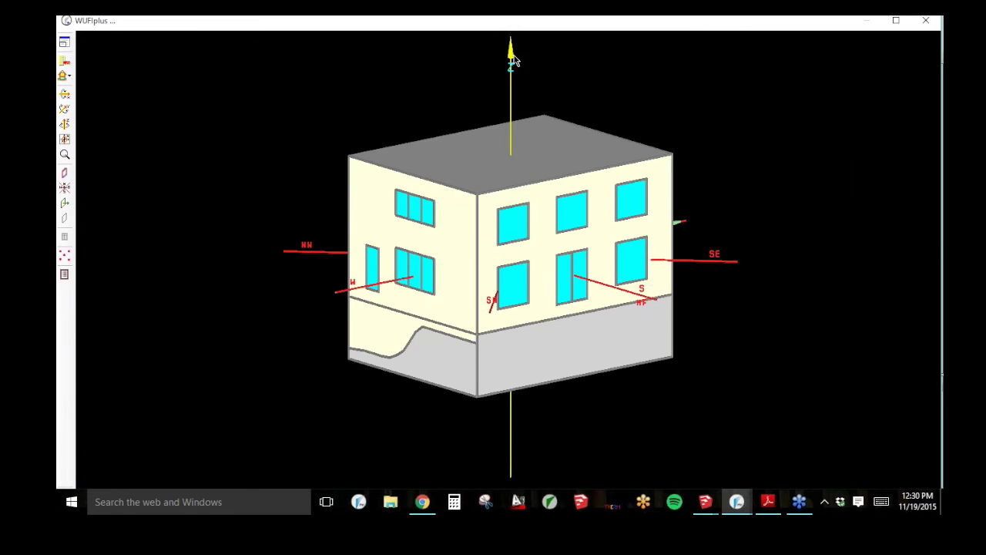
drag(513, 66, 661, 194)
drag(520, 294, 702, 273)
mouse_move(707, 511)
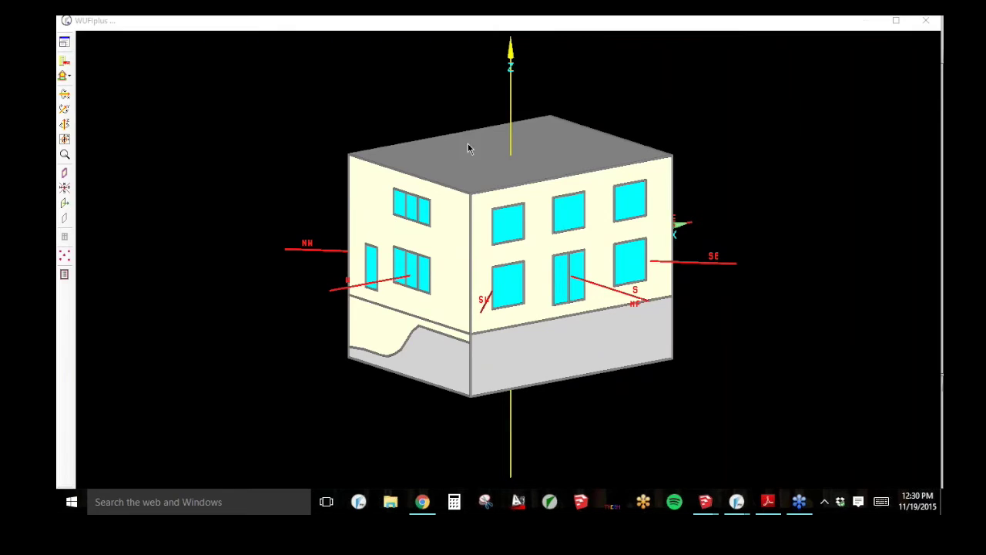
Step: Shrink the 3D view and set the building's main orientation to South-East
click(64, 42)
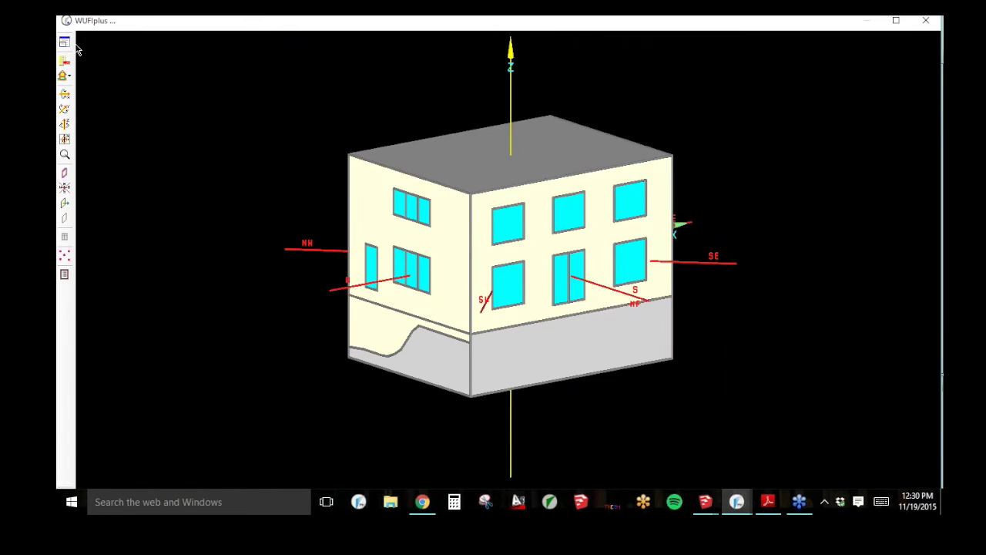
click(68, 45)
click(419, 220)
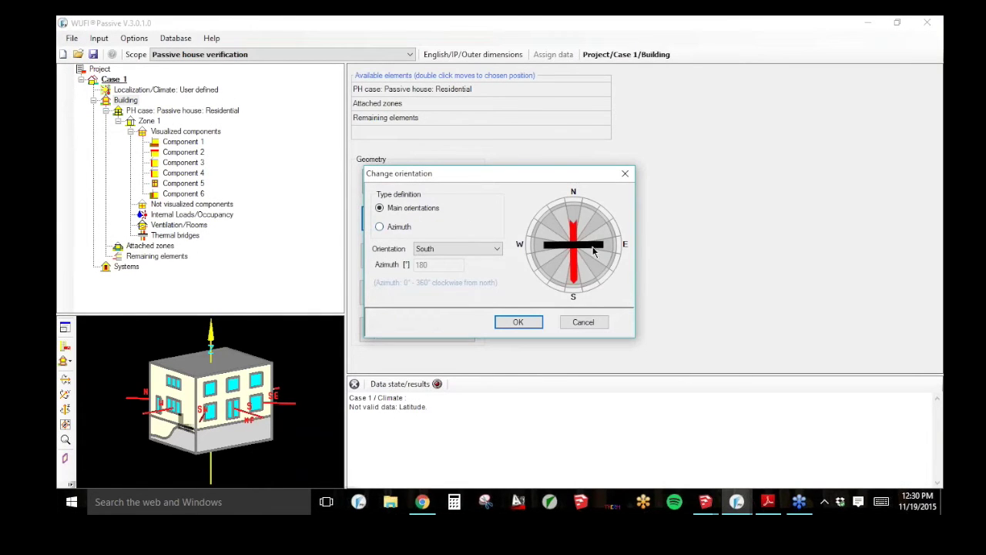
click(474, 249)
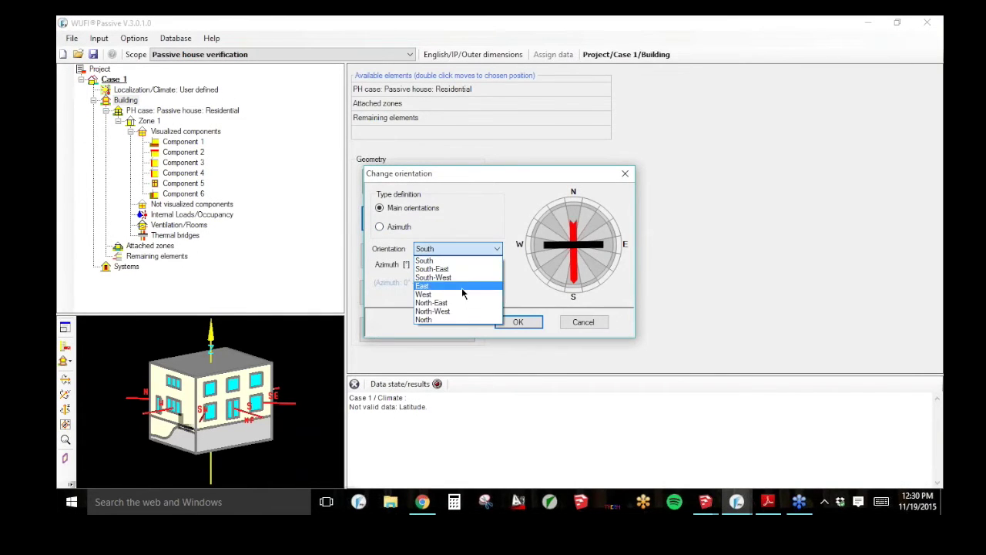
click(468, 277)
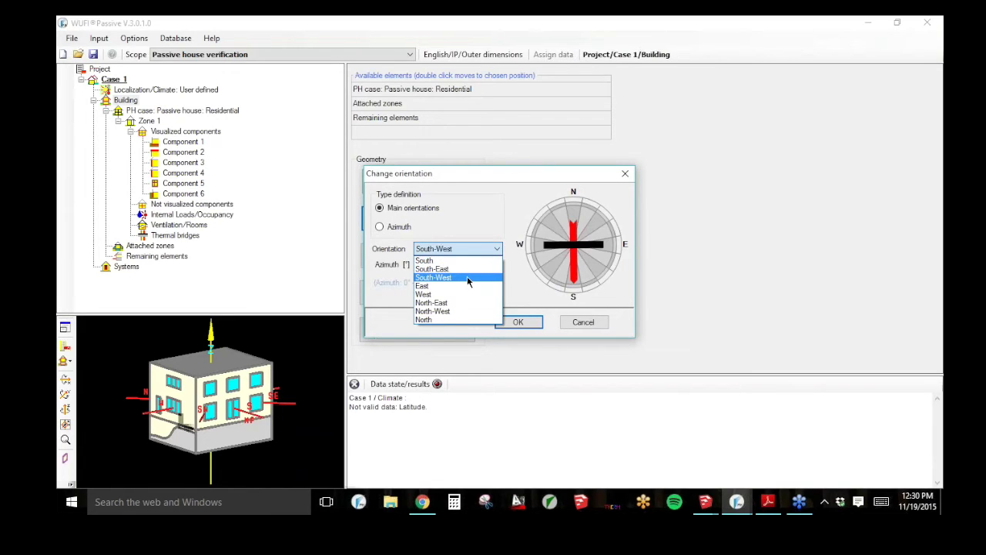
click(467, 277)
click(475, 255)
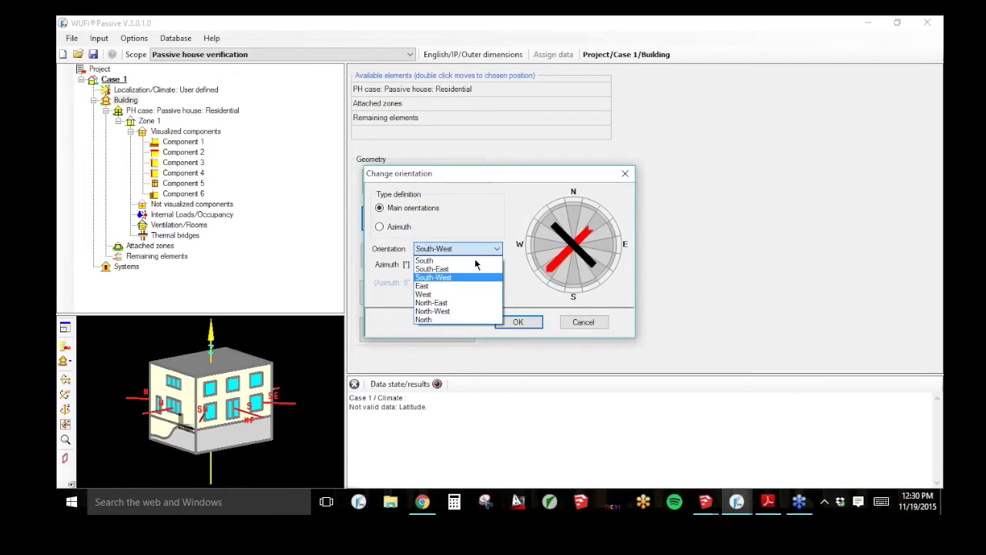
click(475, 269)
click(517, 323)
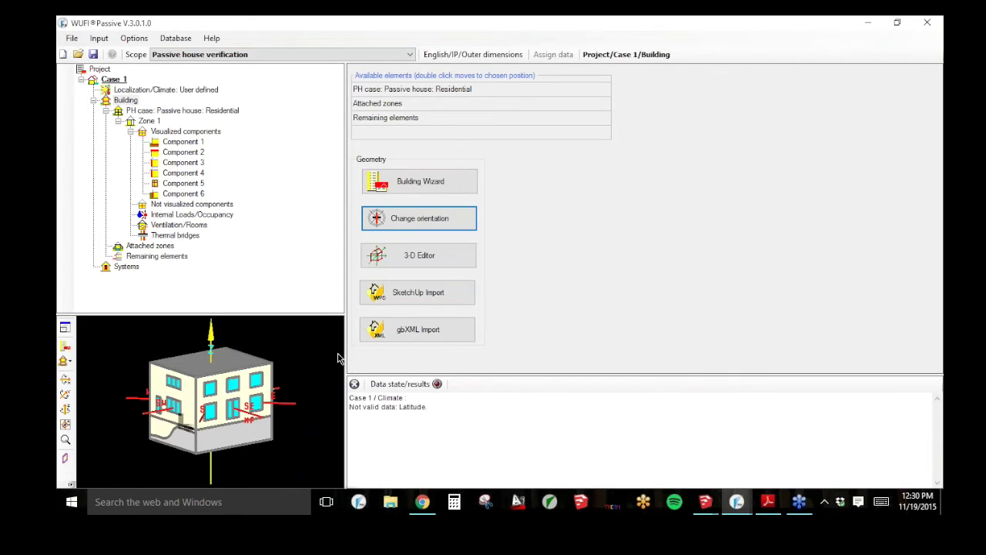
Step: Define the building's orientation by azimuth instead and set it to 52°
click(407, 220)
click(397, 228)
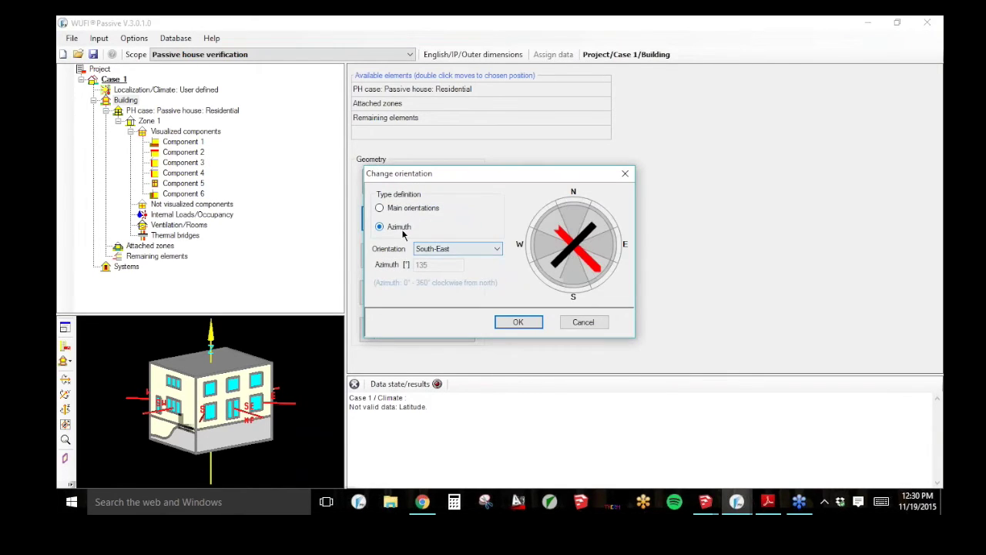
drag(594, 268, 552, 224)
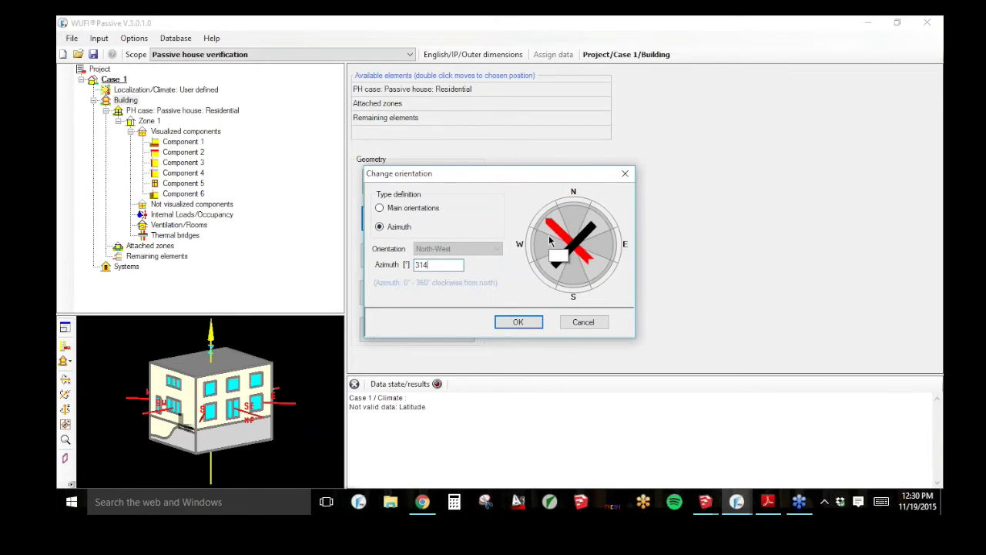
click(604, 220)
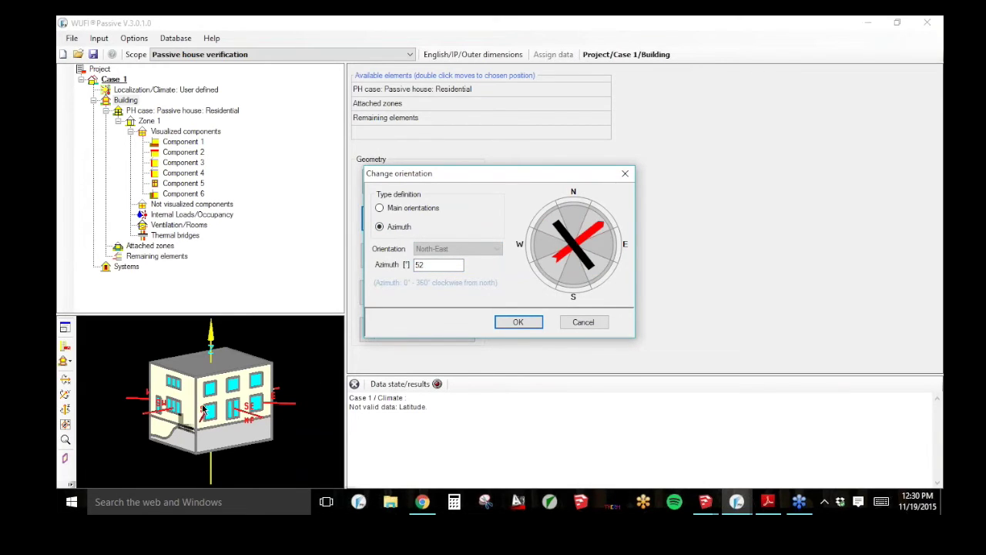
click(514, 321)
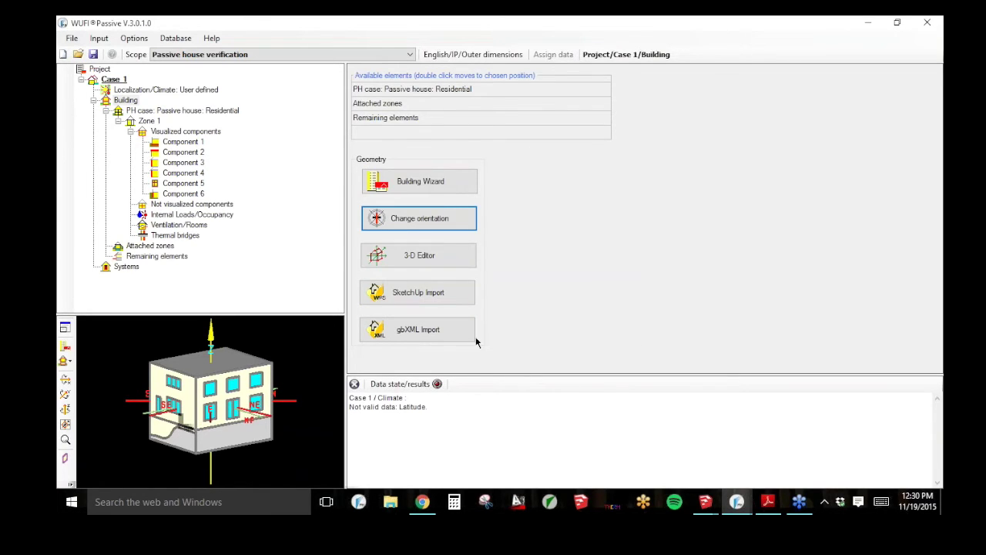
Step: Switch the building's orientation definition to main orientations and set it to South
click(453, 223)
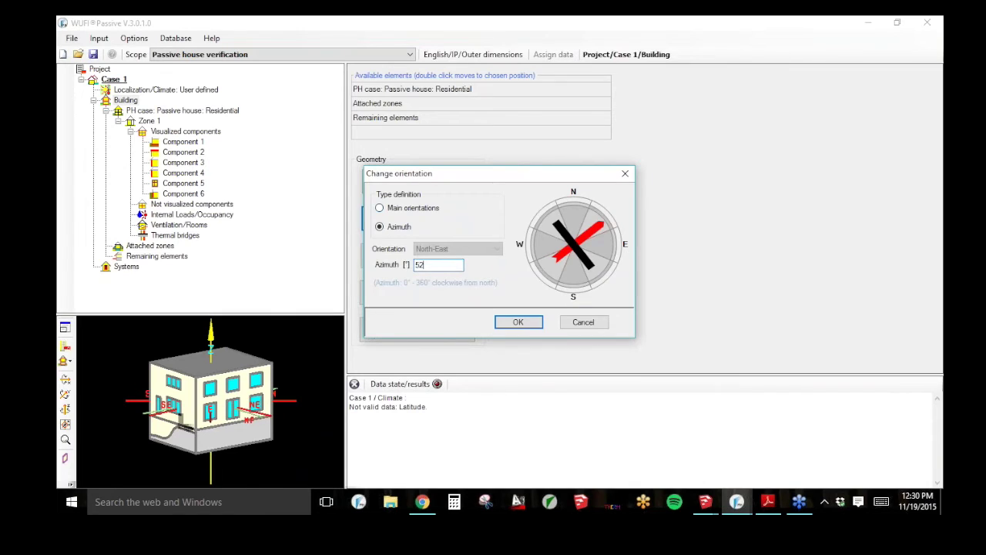
click(595, 322)
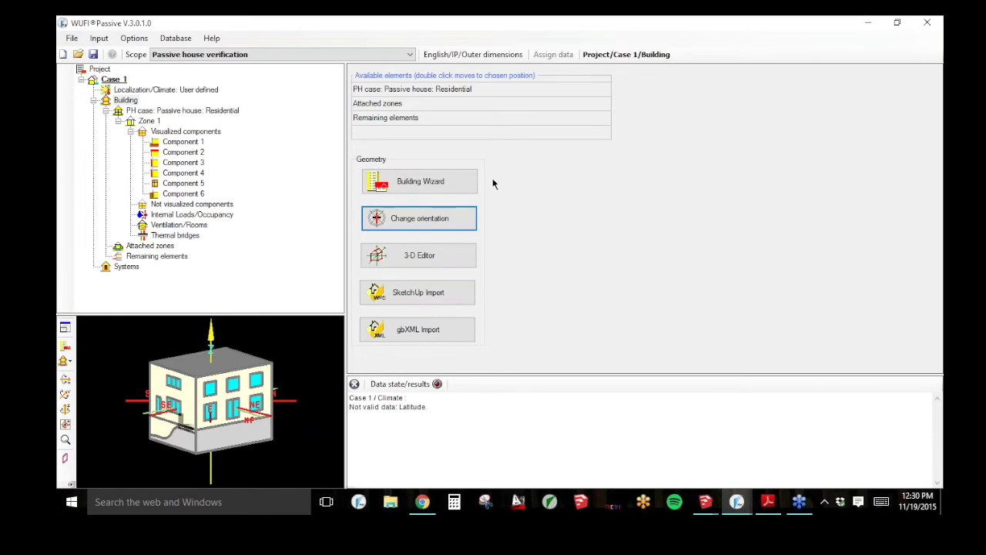
click(457, 218)
click(401, 208)
click(474, 249)
click(458, 266)
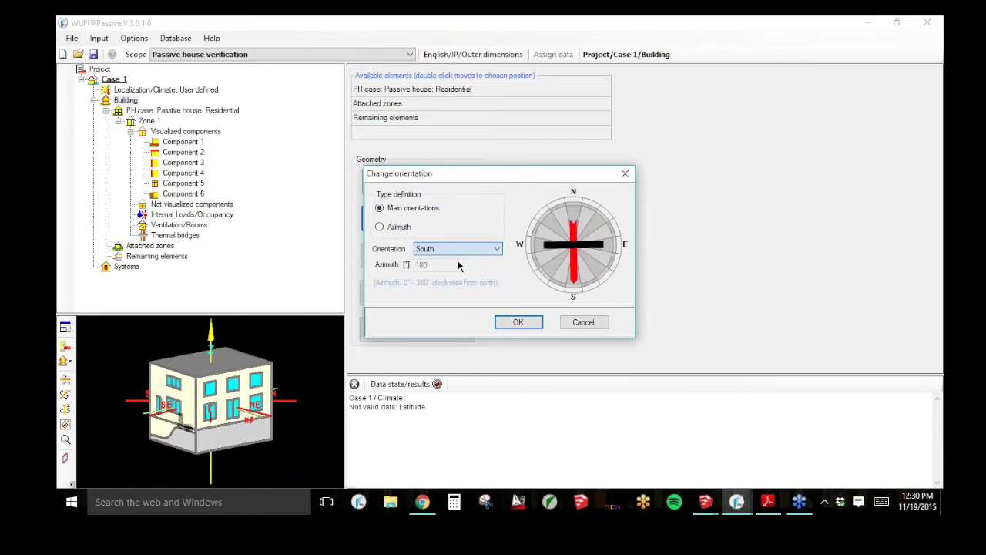
click(517, 322)
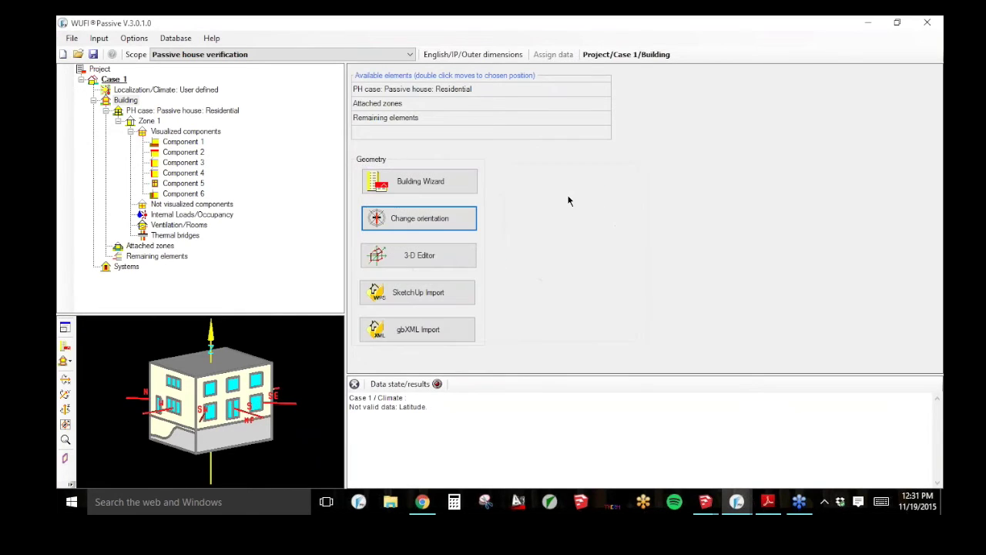
Step: Inspect the general data of the windows, the above-grade exterior walls and the basement wall against ground
click(214, 396)
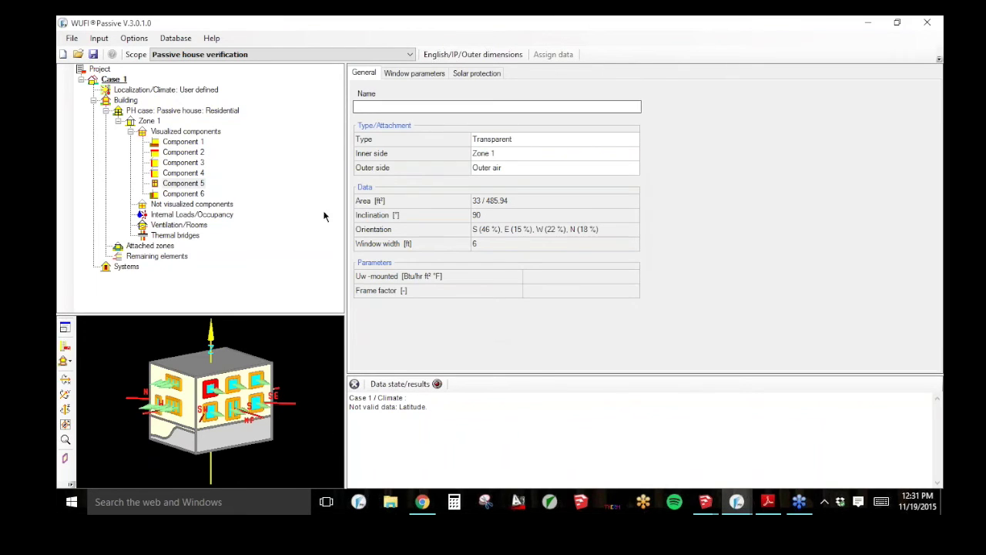
click(222, 411)
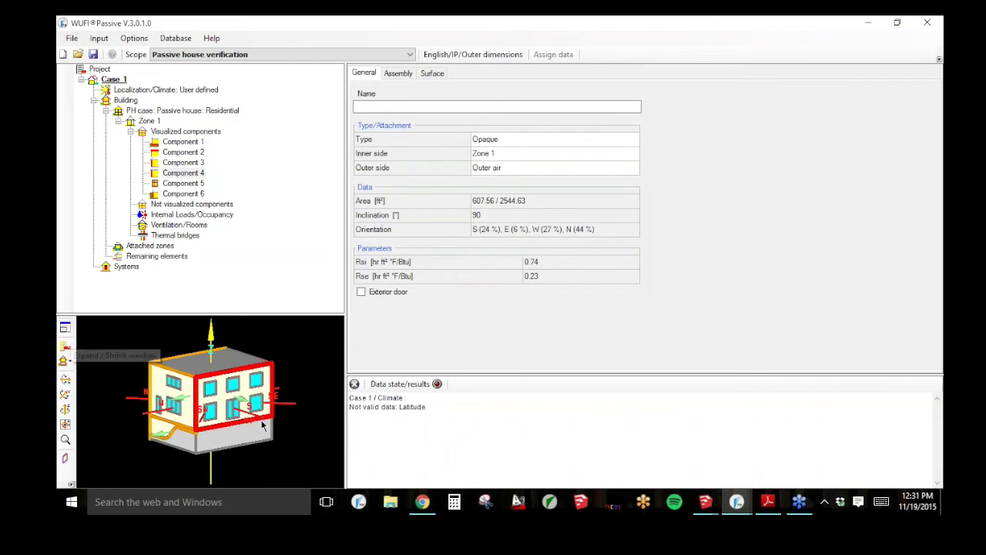
click(235, 408)
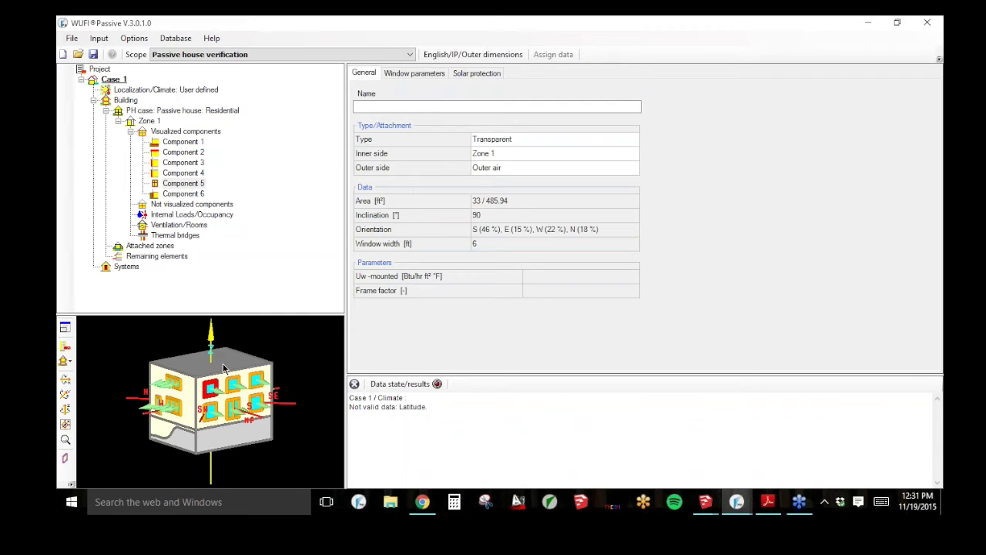
click(193, 400)
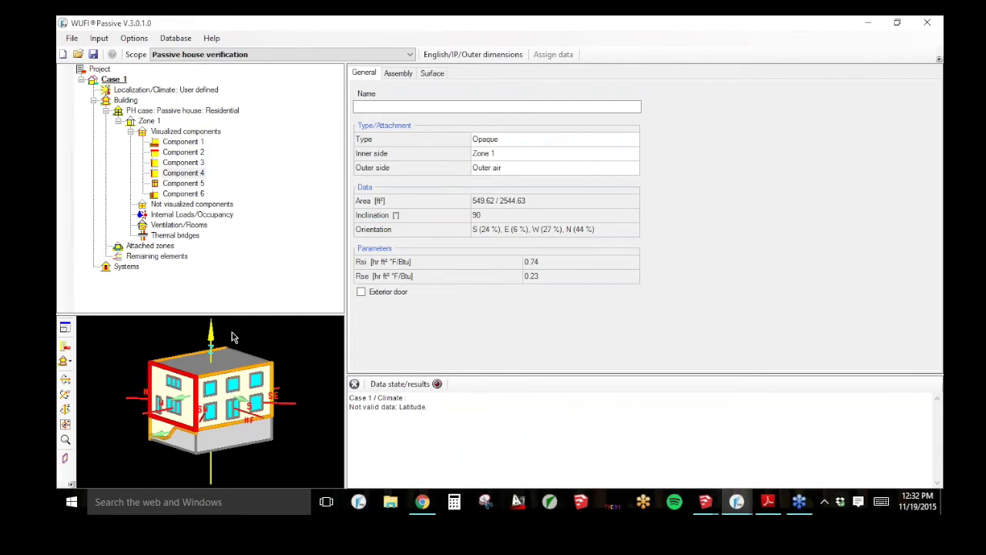
drag(303, 414, 295, 413)
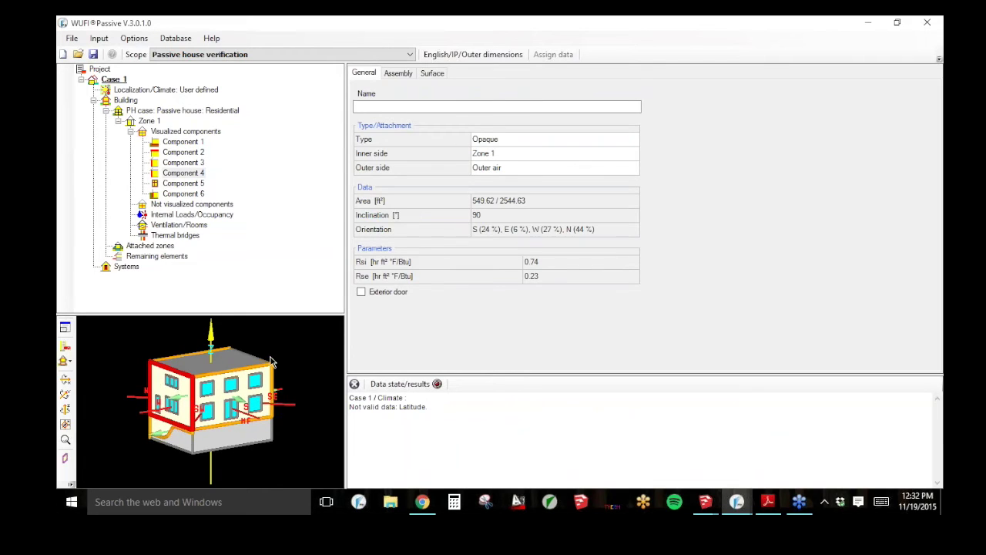
click(230, 433)
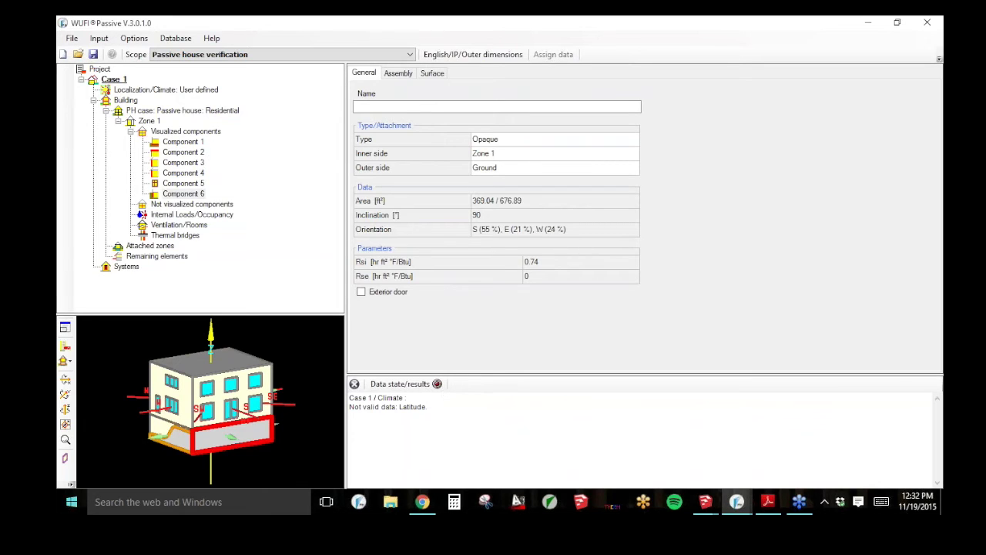
Step: Expand the 3D view and delete the floor component on the underside of the building
click(65, 329)
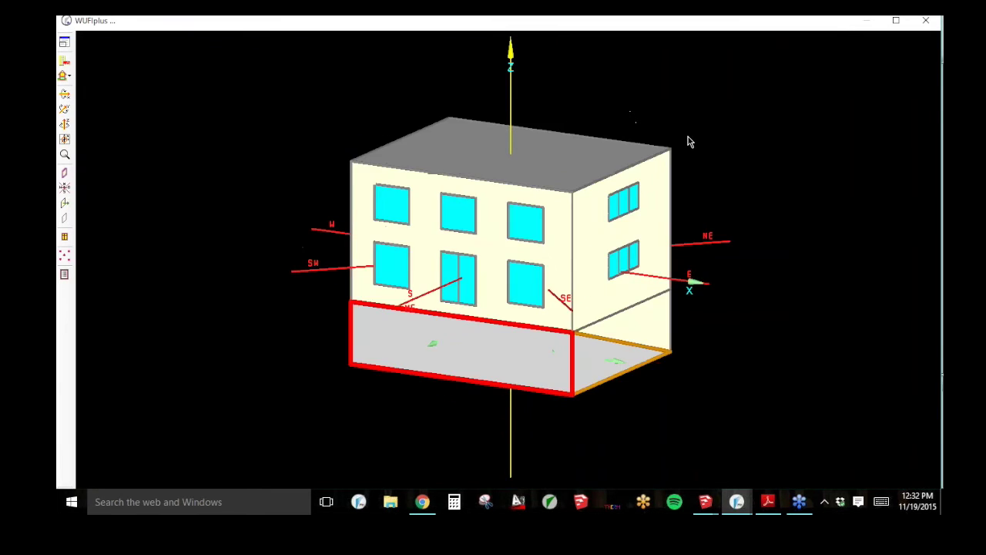
click(66, 95)
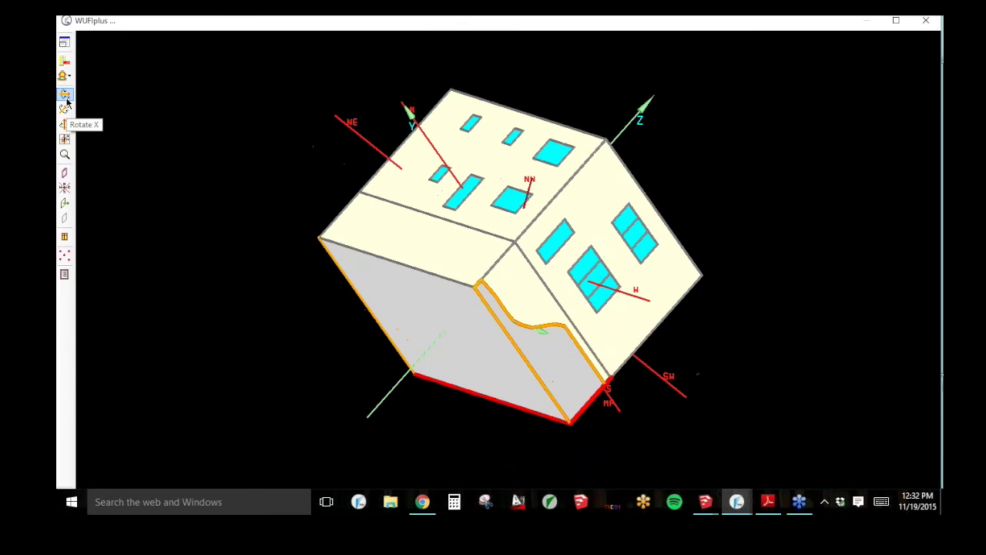
click(440, 316)
right_click(440, 317)
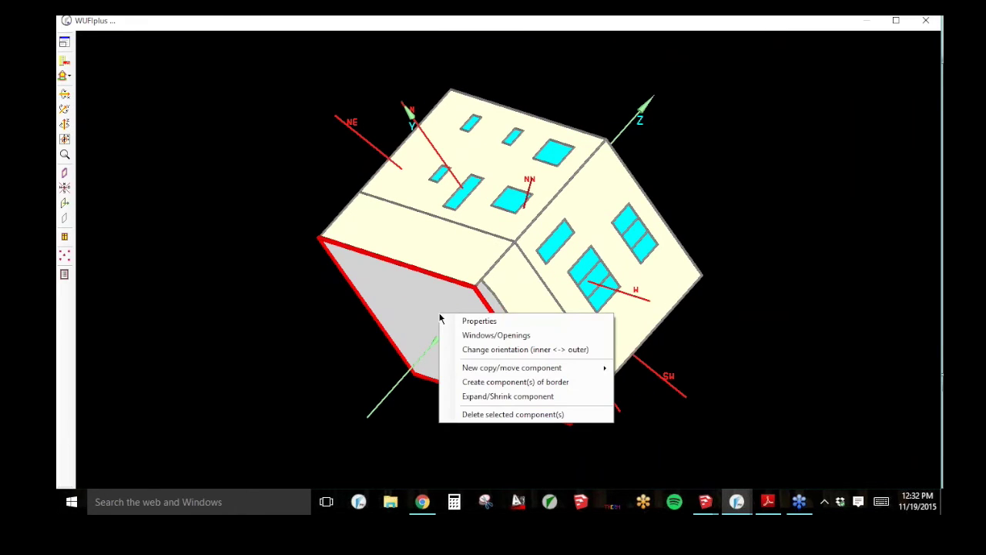
click(481, 415)
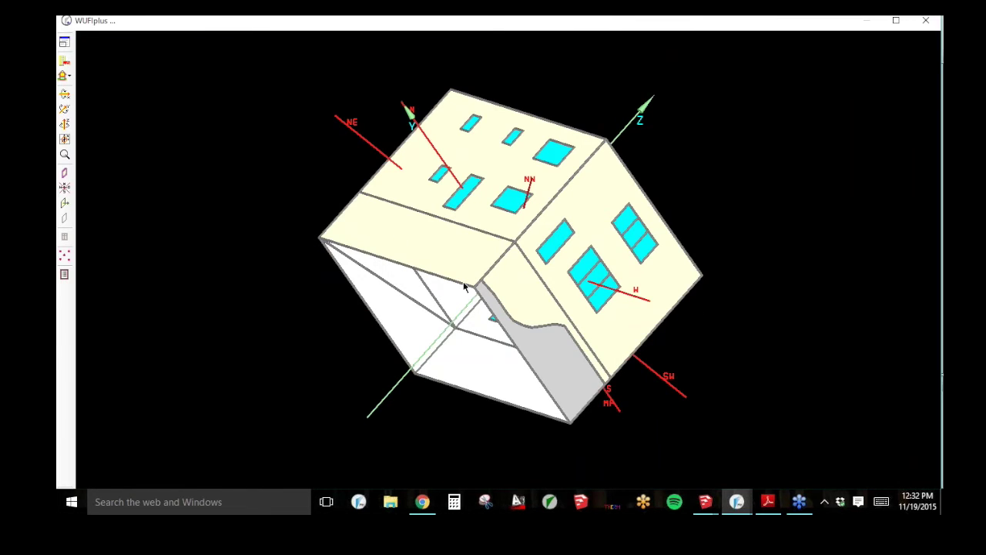
Step: Switch to the small house example model in SketchUp and examine its basement floor and walls from several angles
click(706, 502)
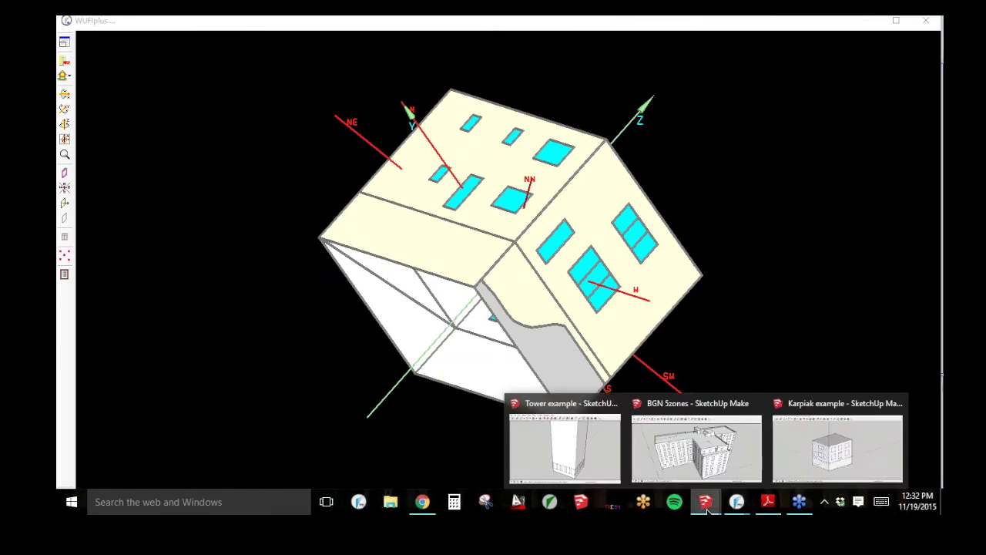
click(792, 456)
click(511, 287)
click(434, 55)
drag(515, 335, 439, 348)
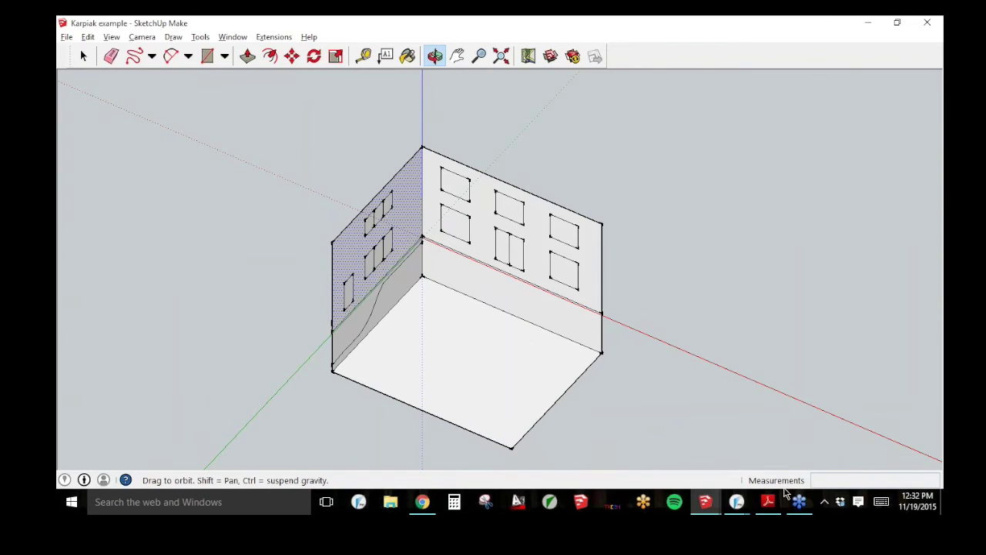
drag(524, 201, 519, 205)
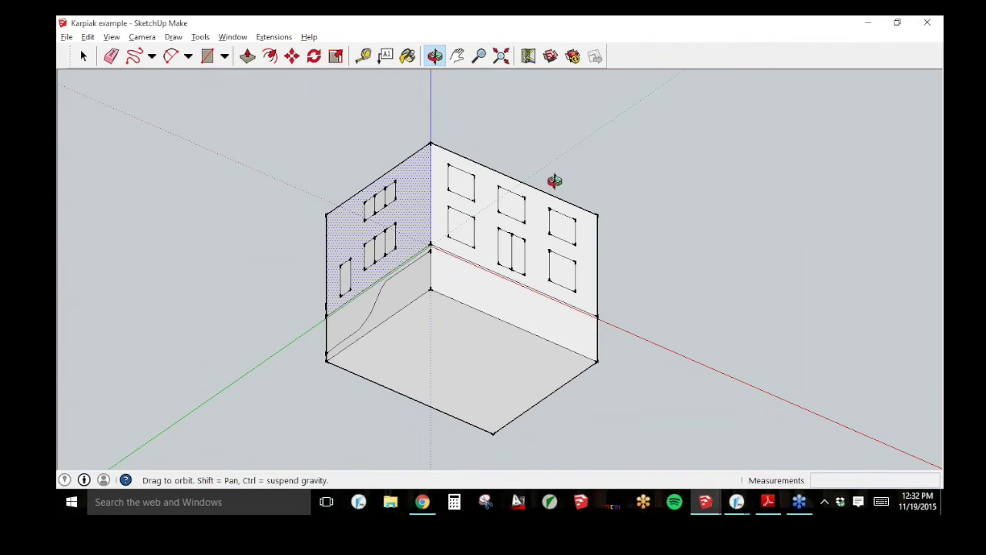
Step: Switch to WUFI Passive, turn the house so its open underside is in view and display the model's vertices
click(736, 502)
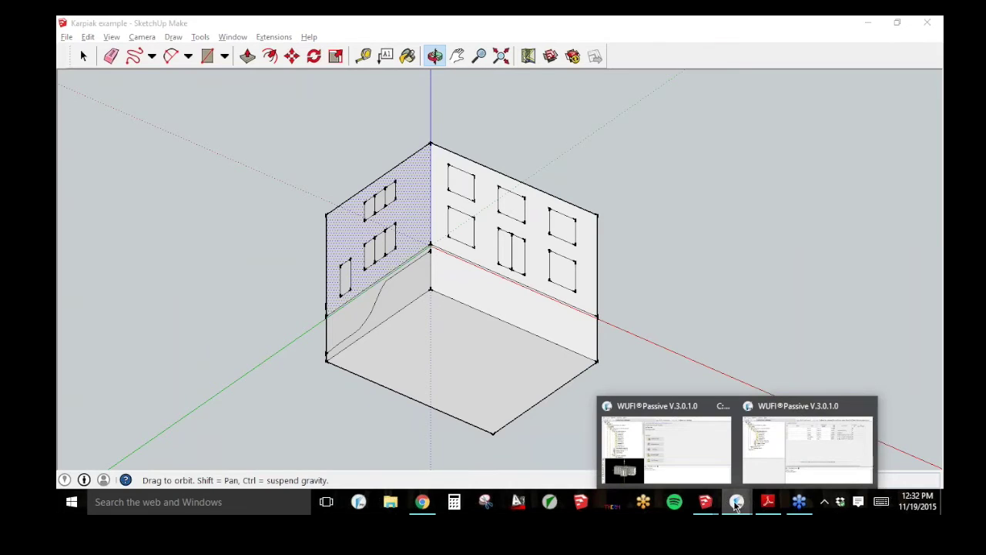
click(767, 465)
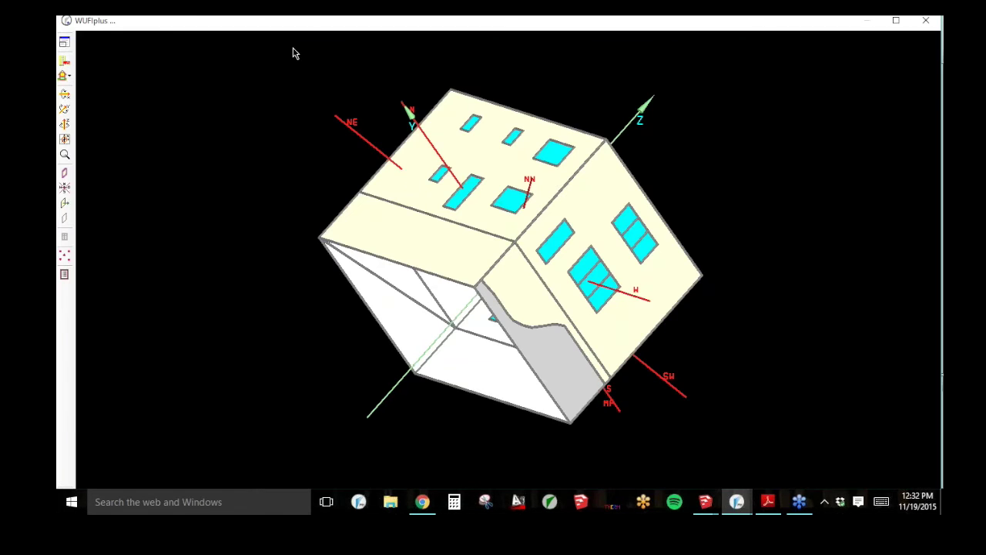
click(65, 108)
click(65, 109)
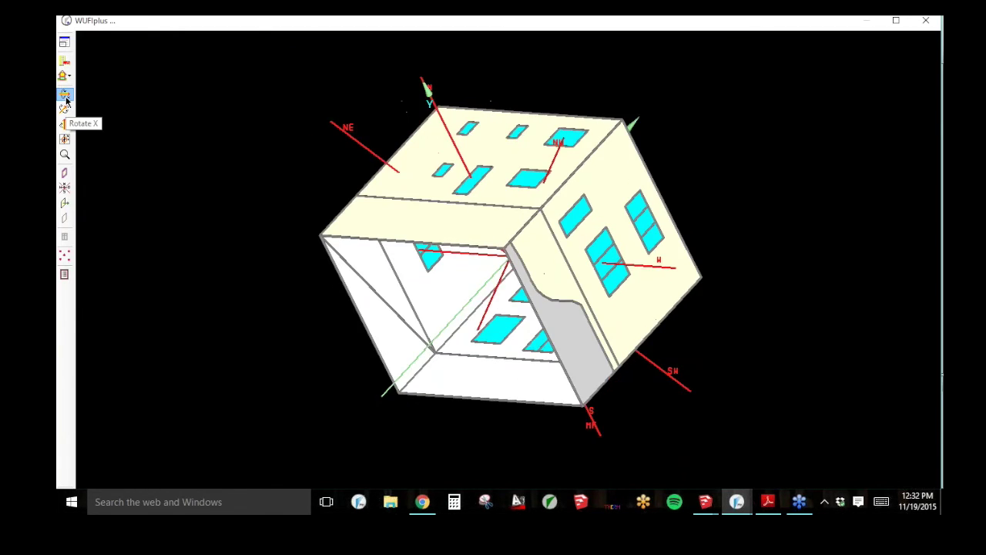
click(65, 108)
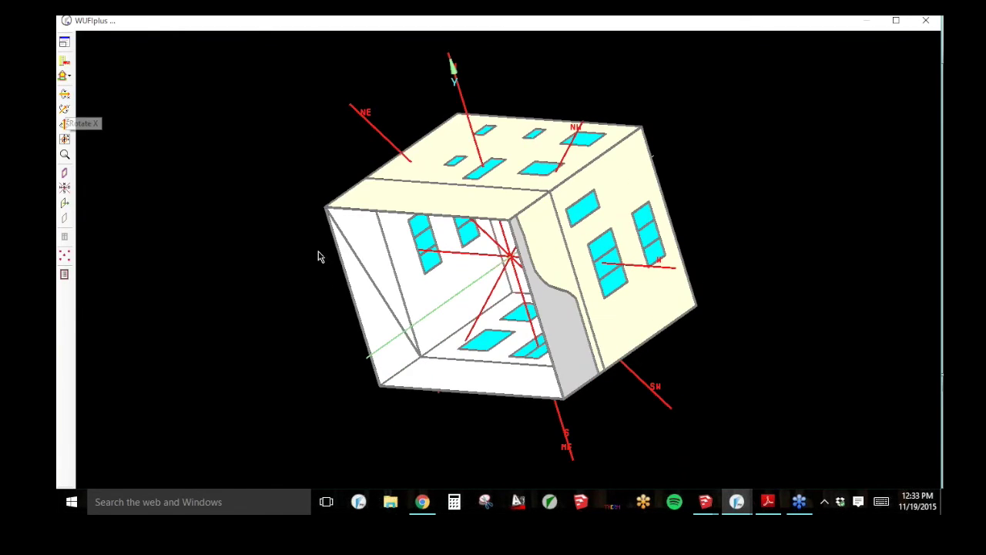
click(65, 258)
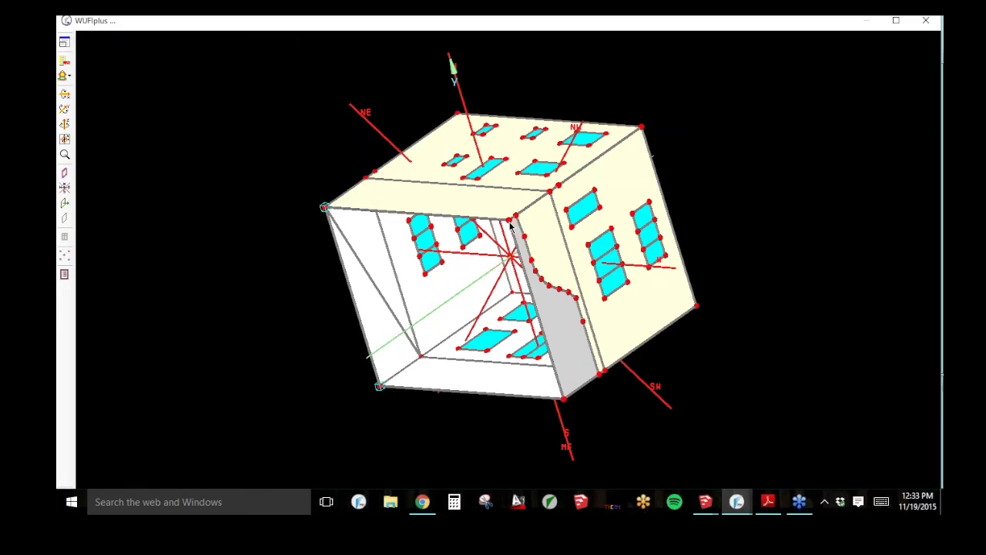
right_click(565, 406)
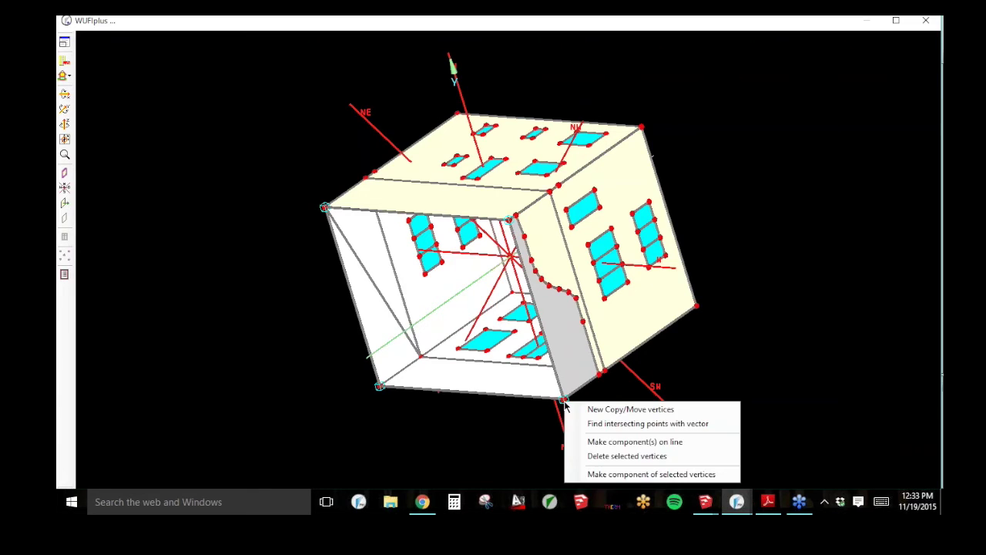
click(614, 475)
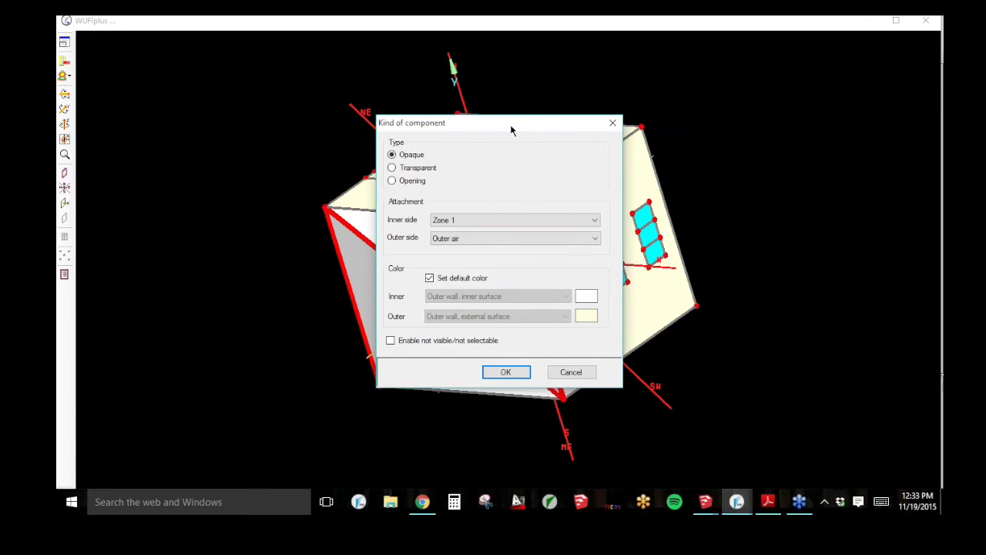
drag(511, 131, 203, 222)
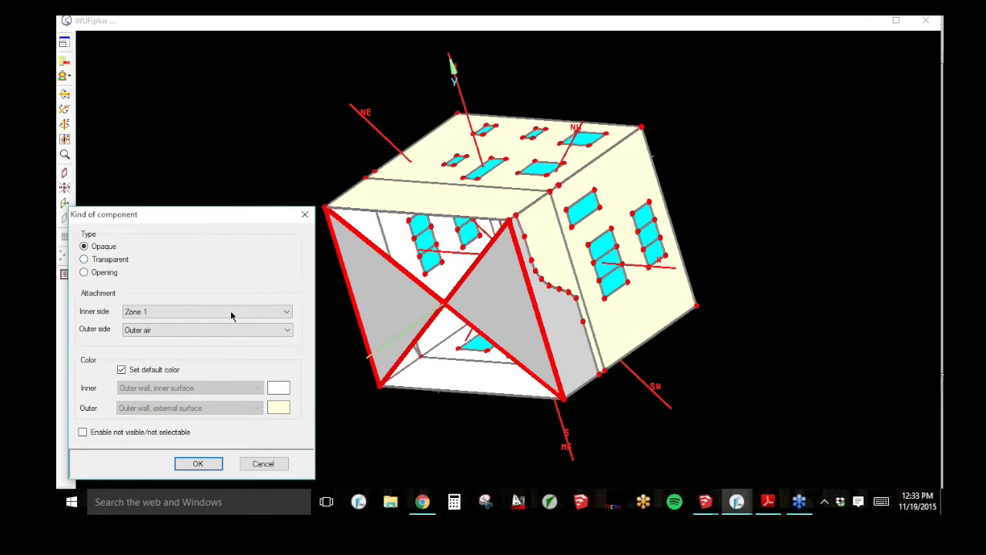
click(274, 465)
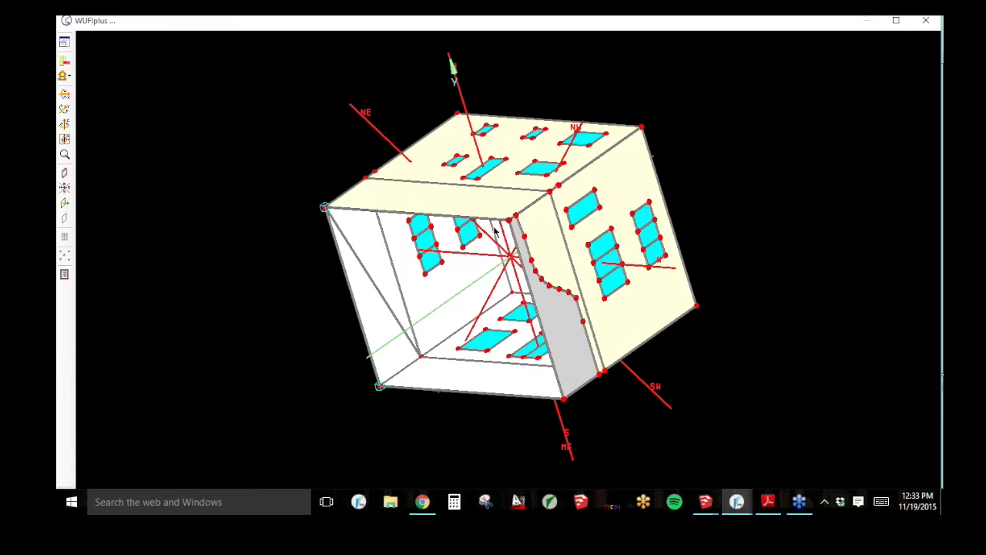
Step: Make an opaque component from the underside's four corner vertices, with Zone 1 as inner side and Ground as outer side
right_click(565, 404)
click(596, 470)
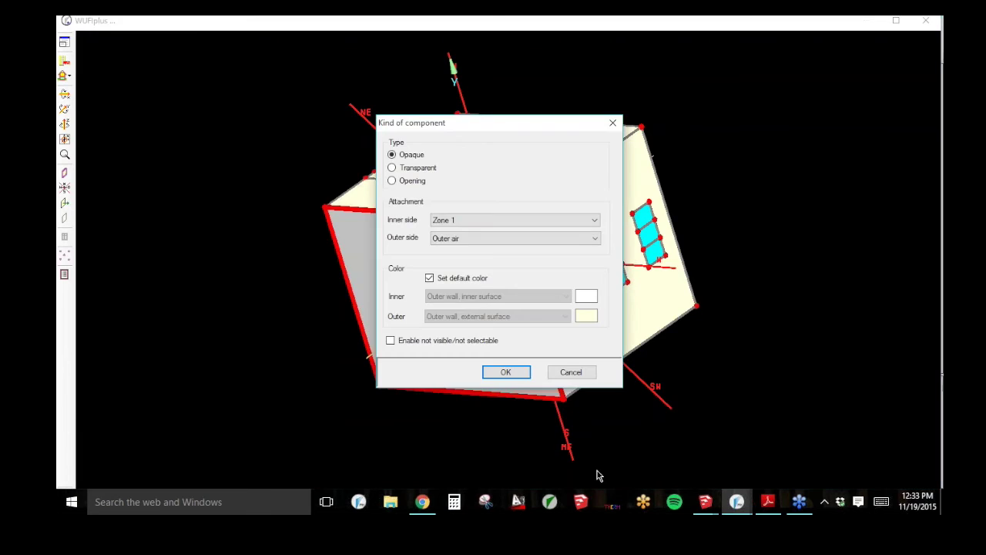
drag(482, 127, 274, 136)
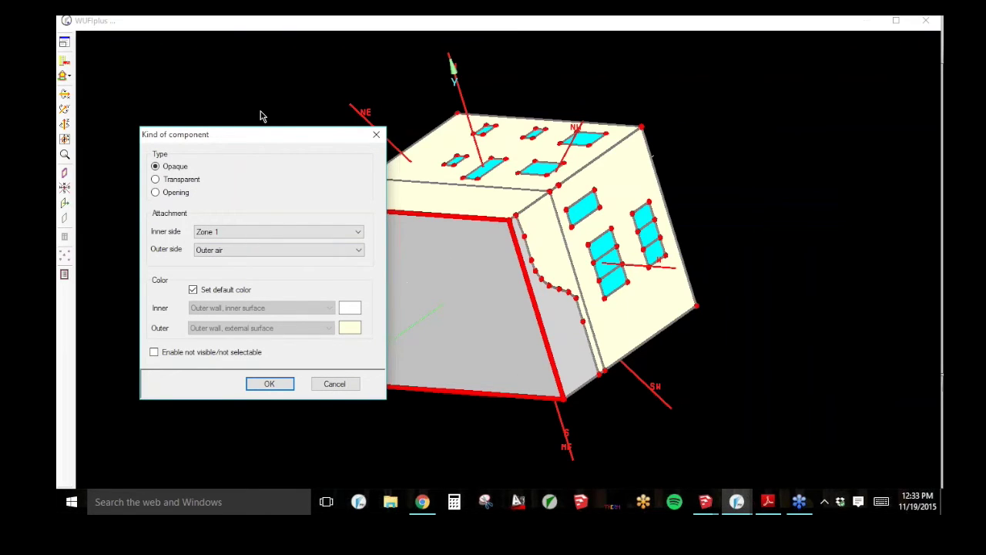
drag(253, 141, 758, 170)
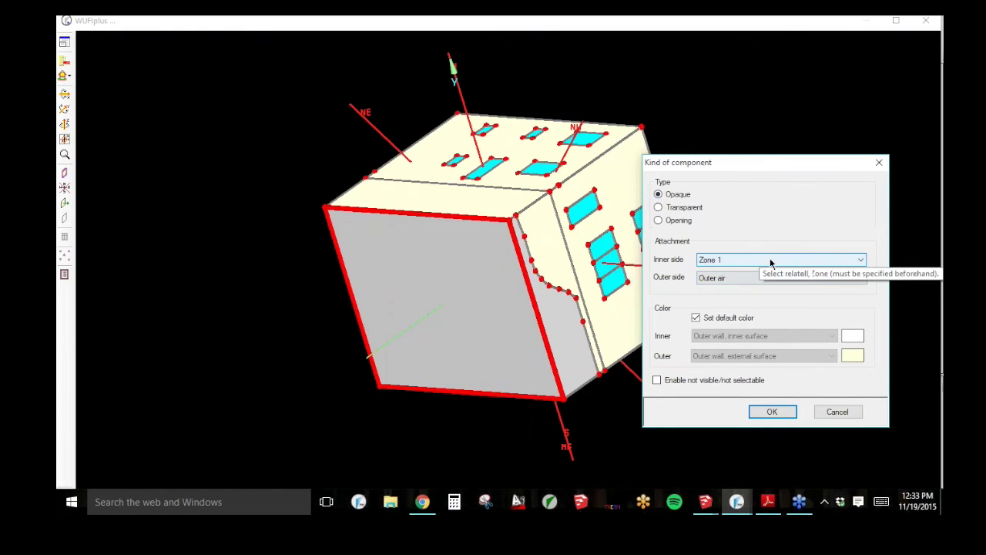
click(737, 279)
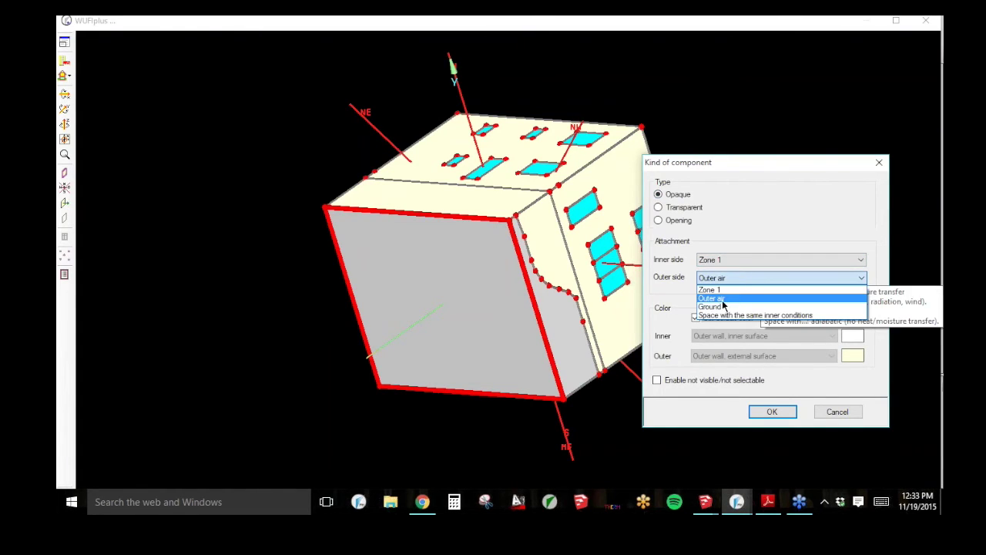
click(723, 306)
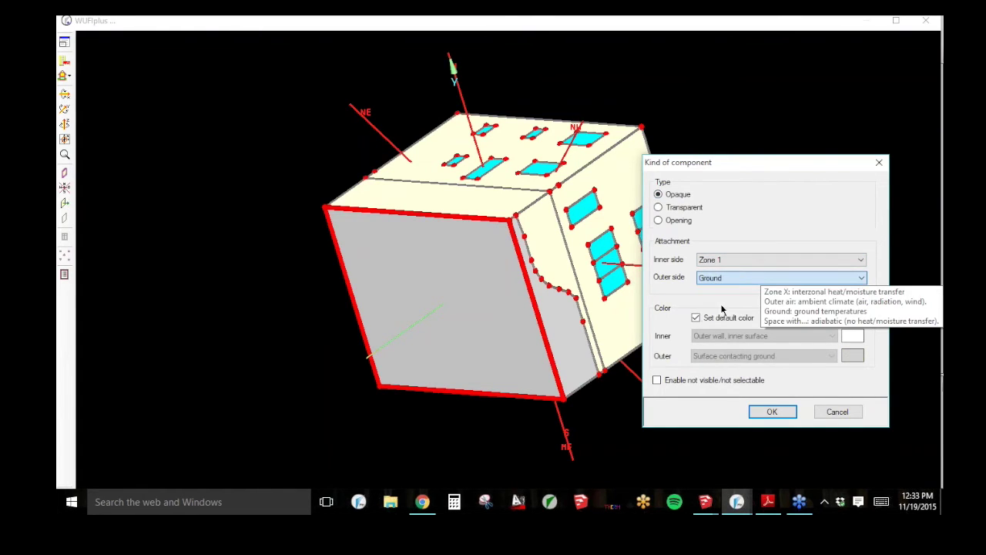
click(772, 412)
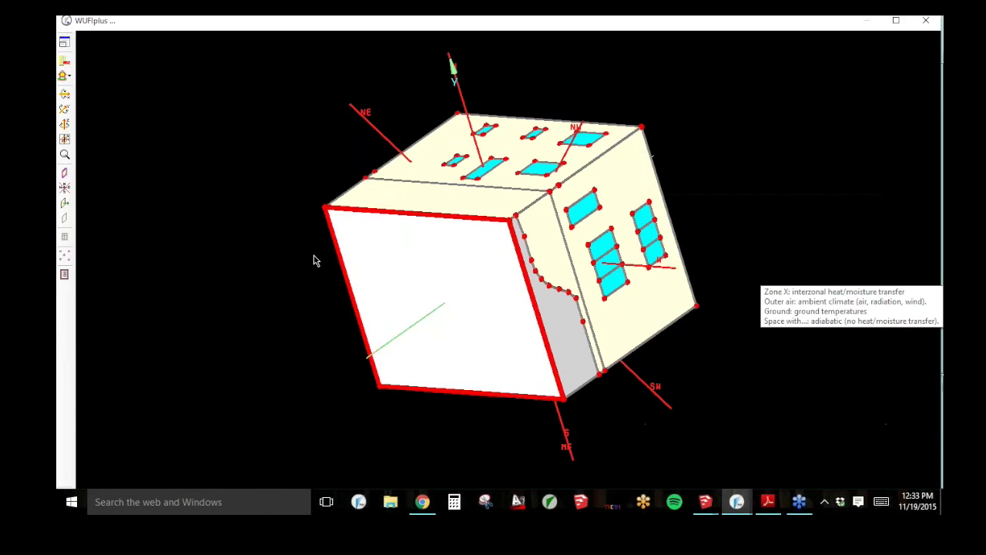
Step: Change the orientation of the new floor component so its outer side faces outward
click(479, 270)
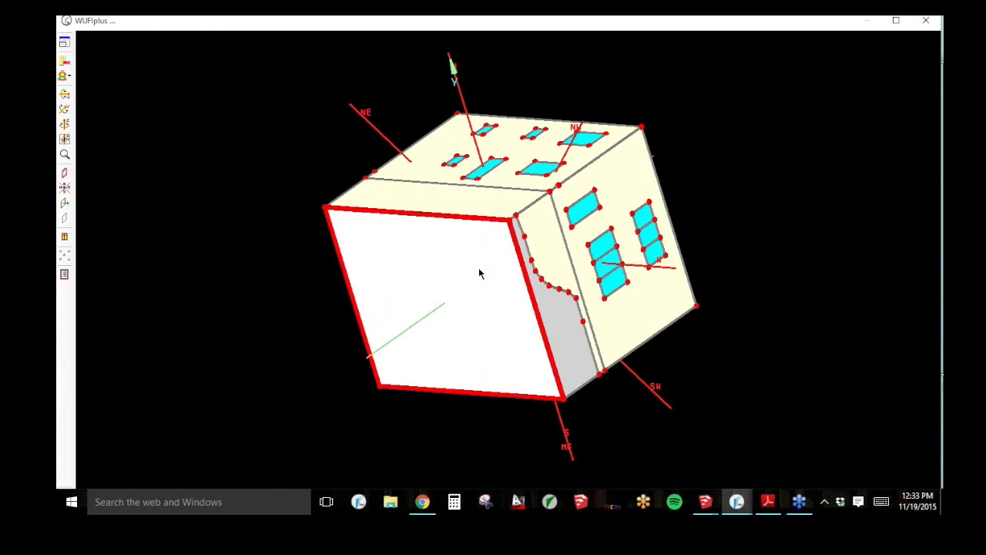
right_click(479, 269)
click(540, 304)
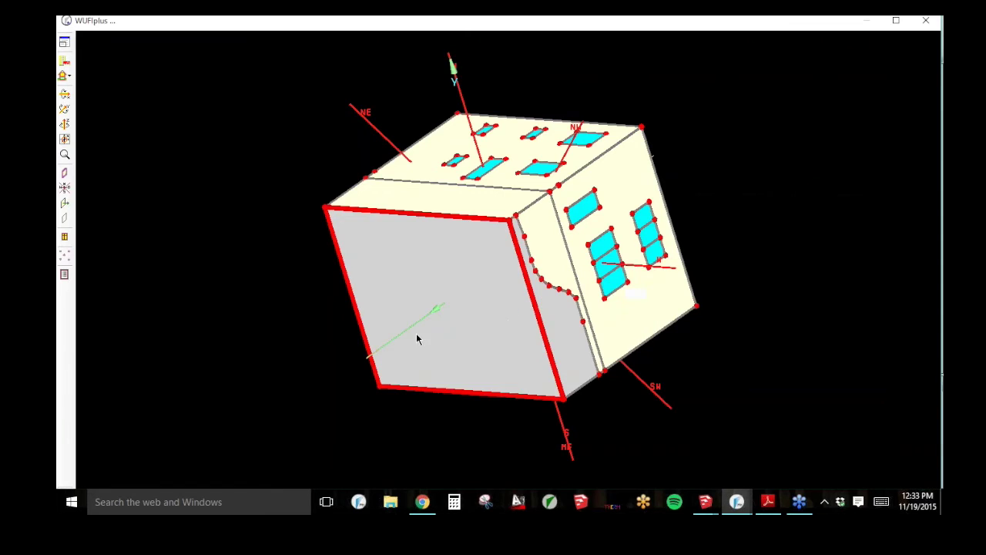
Step: Swap the floor component's inner and outer sides back and forth to demonstrate the orientation change
drag(203, 119, 273, 122)
right_click(524, 290)
click(504, 286)
click(513, 282)
right_click(543, 283)
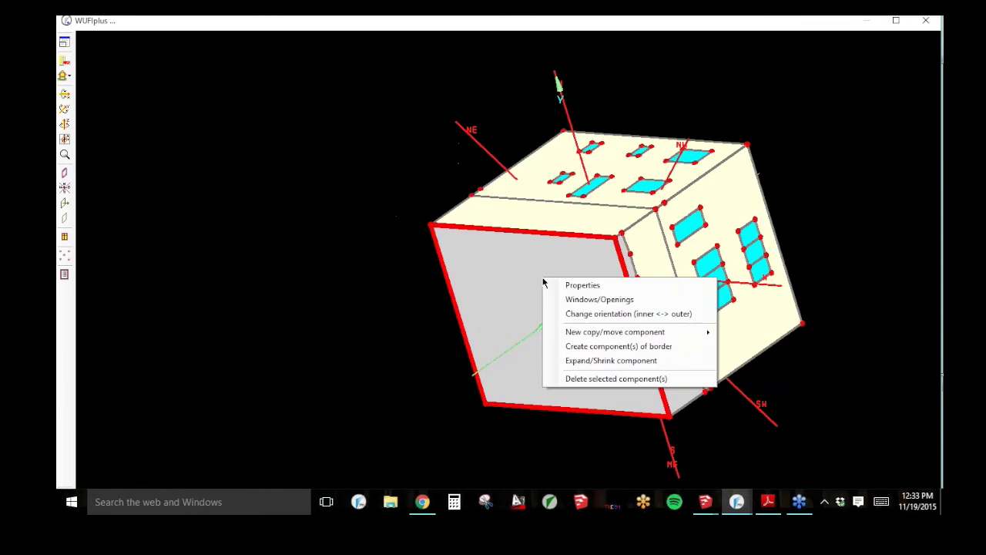
click(561, 314)
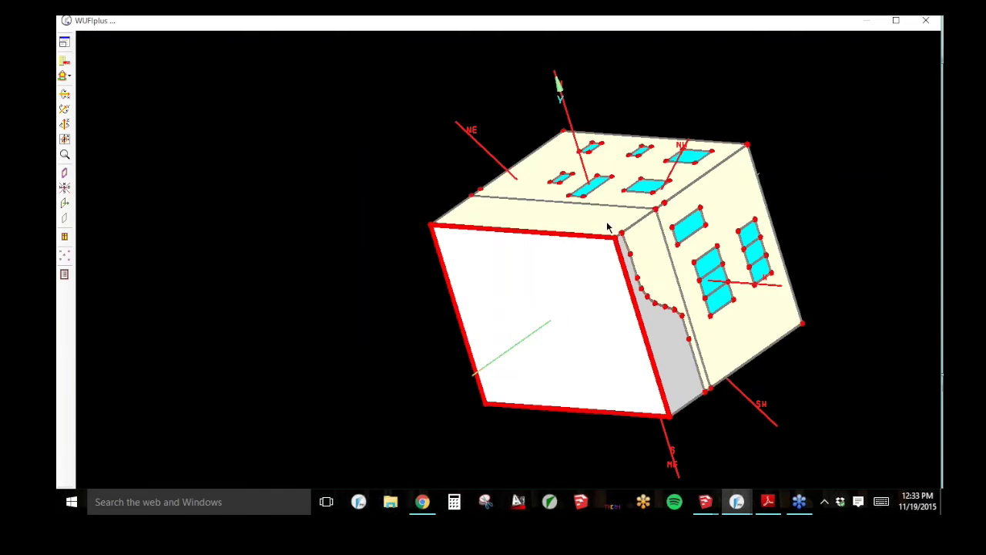
right_click(549, 321)
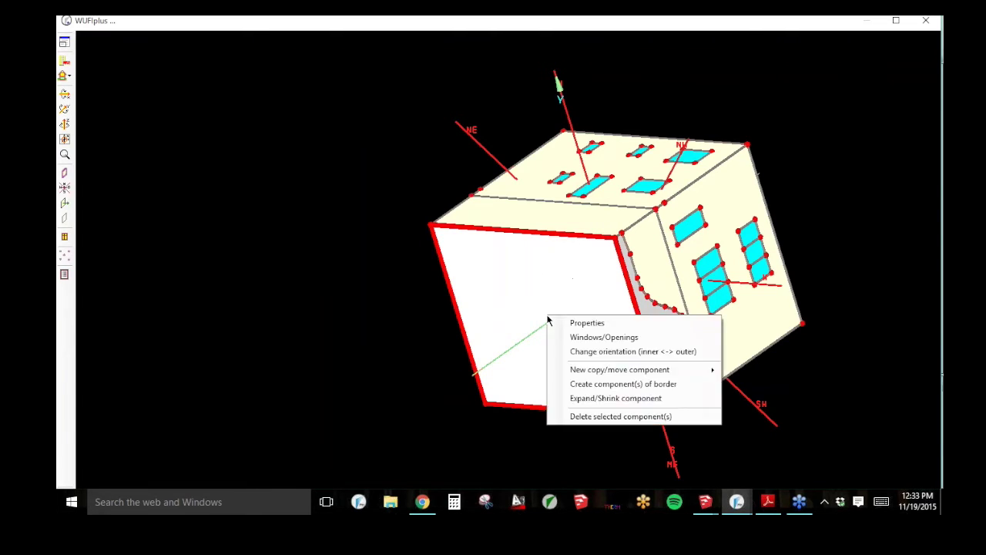
click(581, 350)
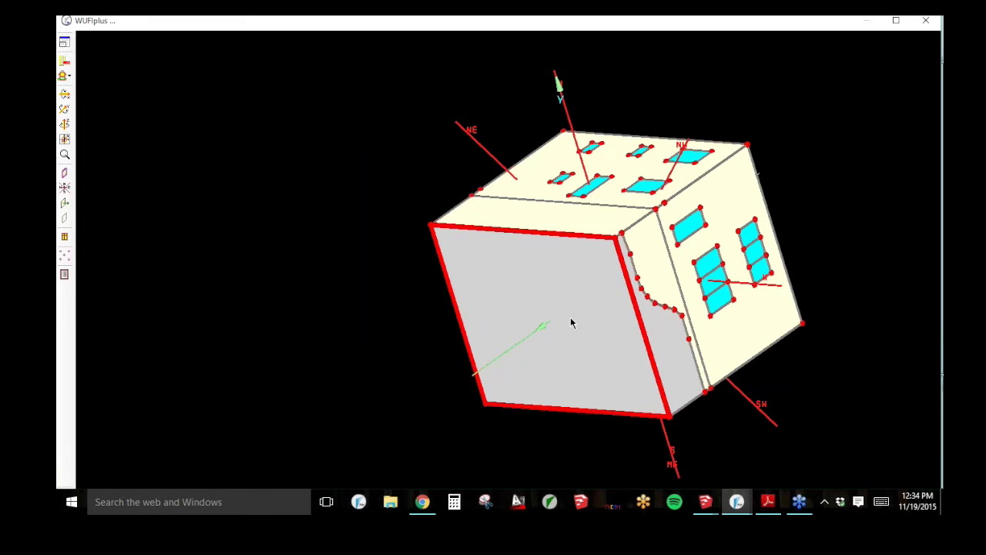
right_click(570, 322)
click(595, 350)
right_click(563, 283)
click(587, 314)
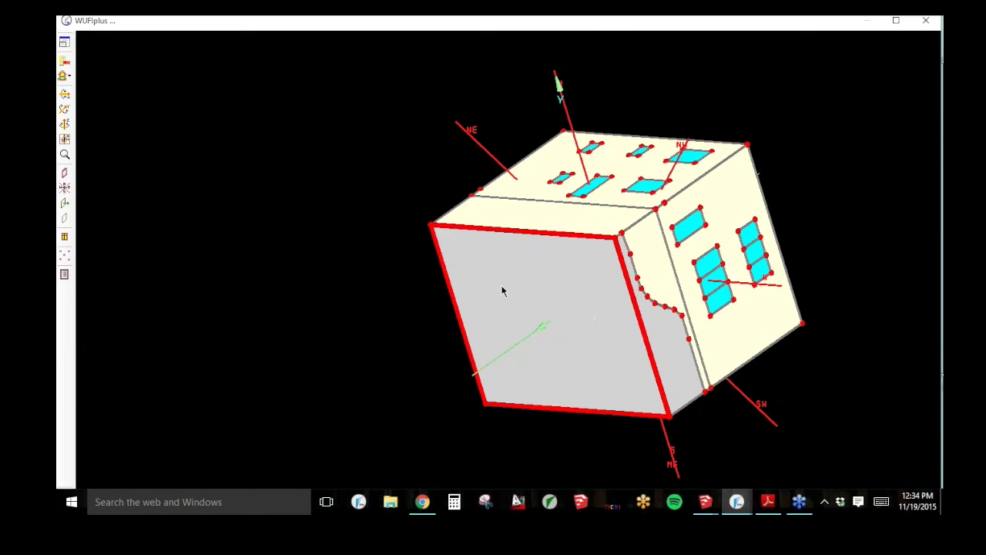
Step: Restore the regular window layout, center the 3D model and display the list of all visualized components
click(64, 43)
click(65, 424)
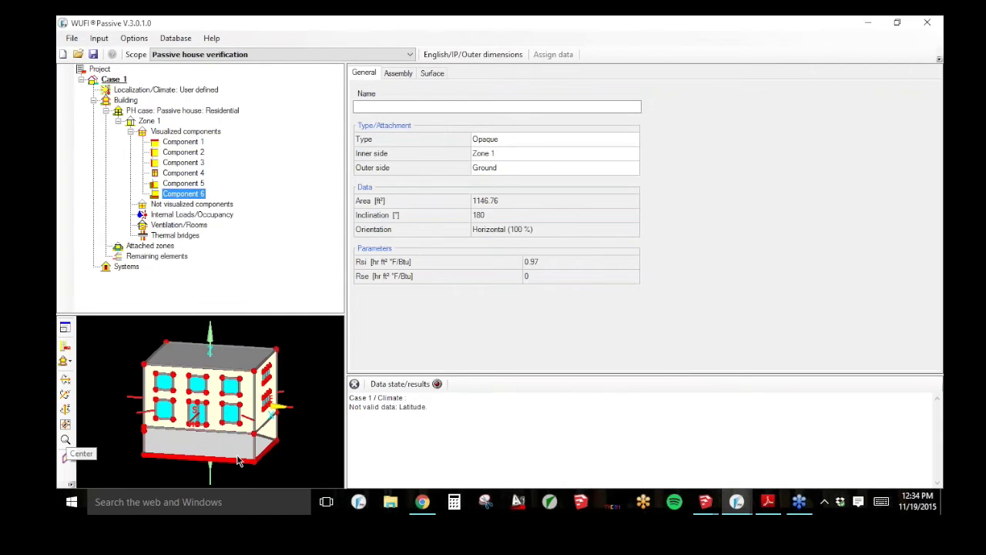
click(309, 361)
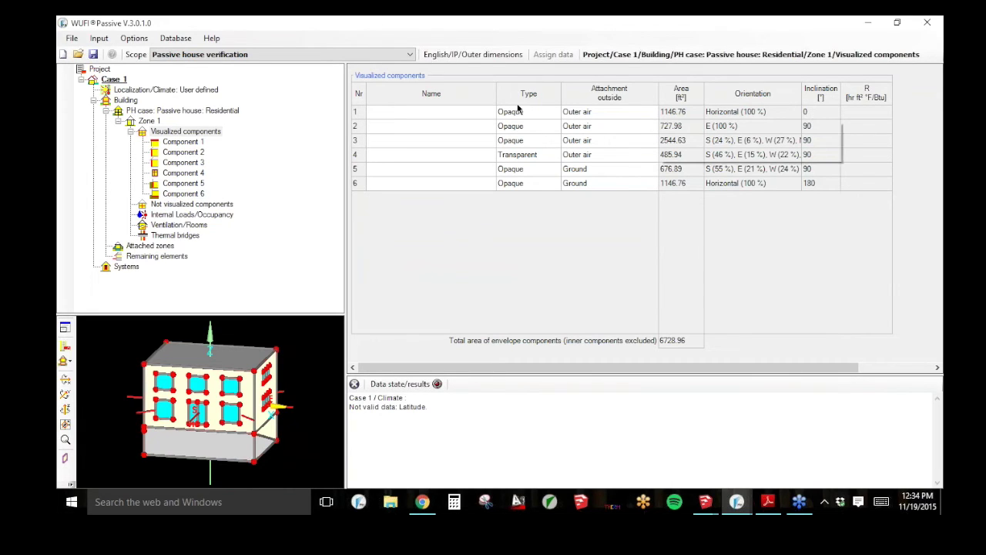
Step: Switch to SketchUp and view the small house model's front and roof from above
click(868, 25)
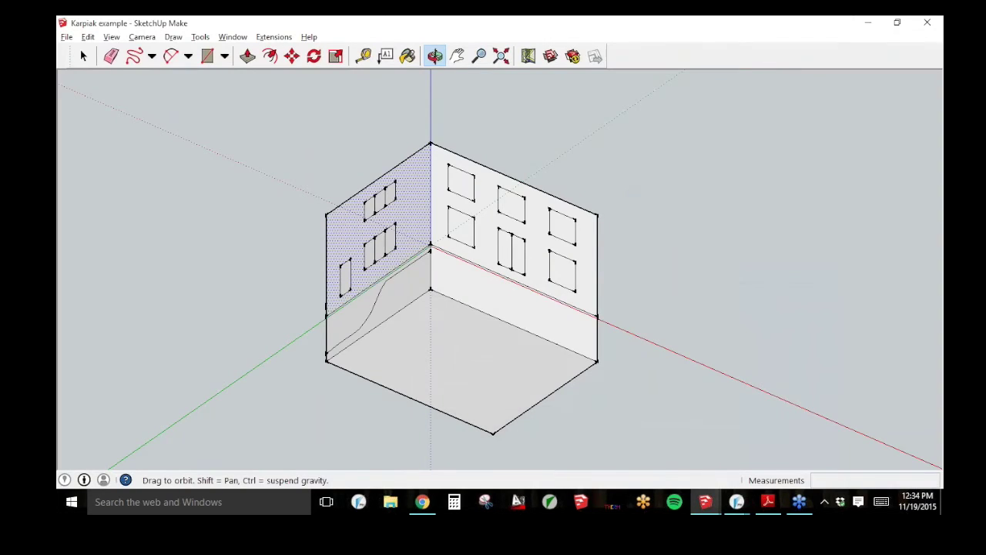
mouse_move(383, 113)
mouse_down()
mouse_move(489, 209)
mouse_move(357, 193)
mouse_move(760, 209)
mouse_up()
drag(628, 248, 507, 170)
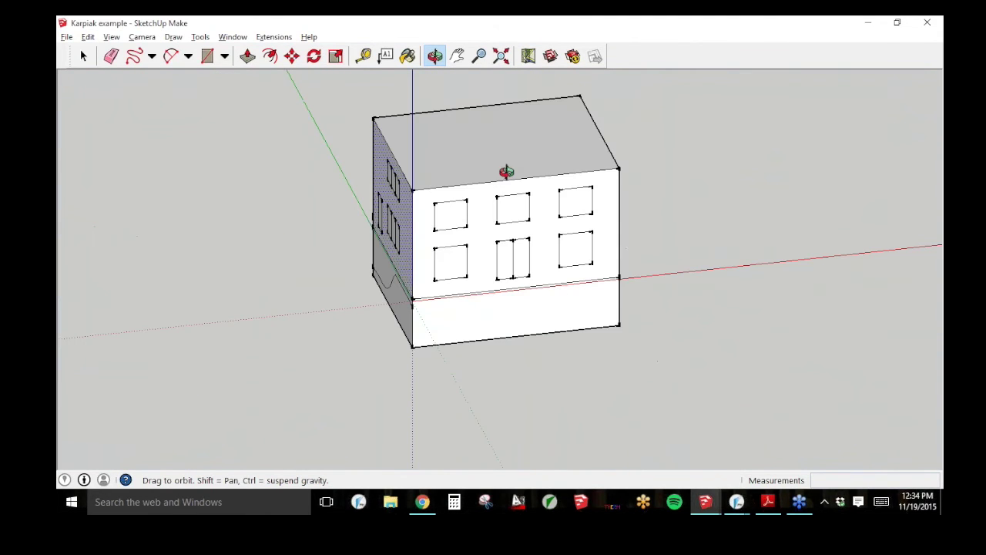
Step: Switch to the BGN 5zones model, close the Ruby Console and examine the building's roofs and facades from both sides
click(869, 21)
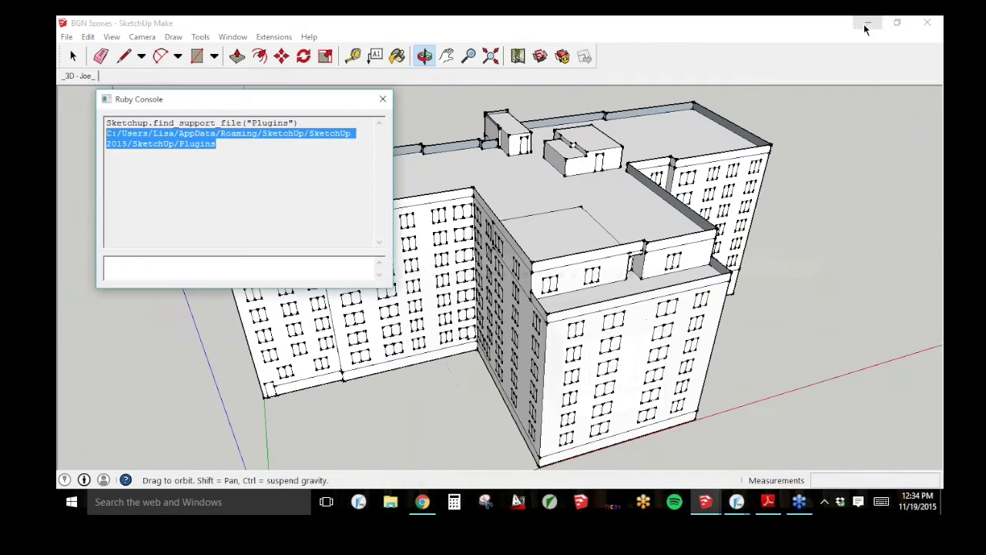
click(382, 99)
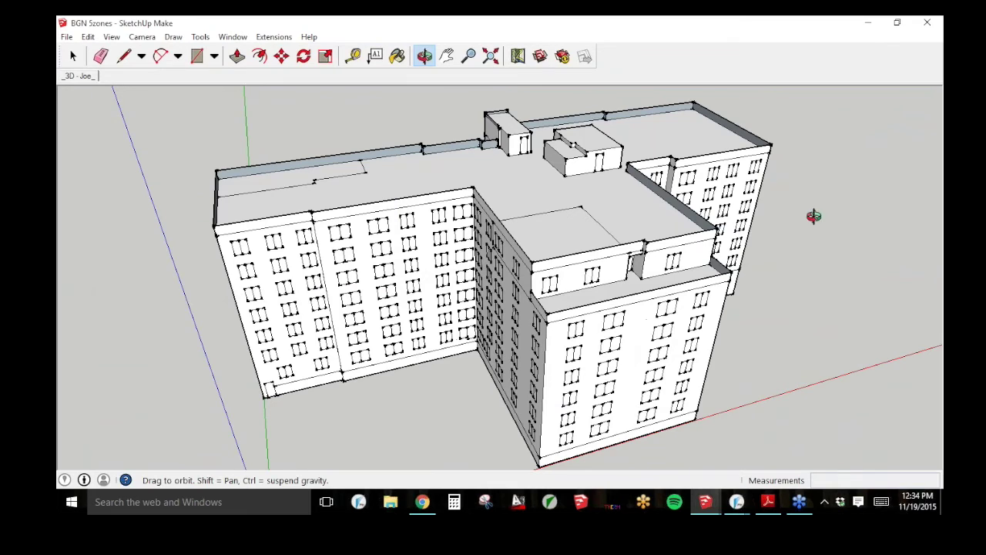
drag(495, 167, 537, 252)
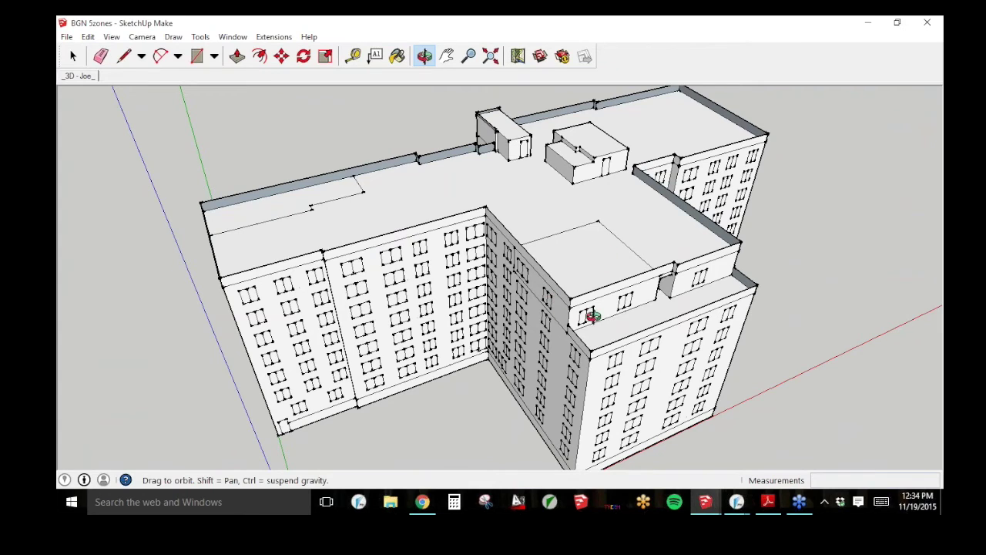
mouse_move(573, 282)
mouse_down()
mouse_move(562, 203)
mouse_move(581, 223)
mouse_move(565, 278)
mouse_up()
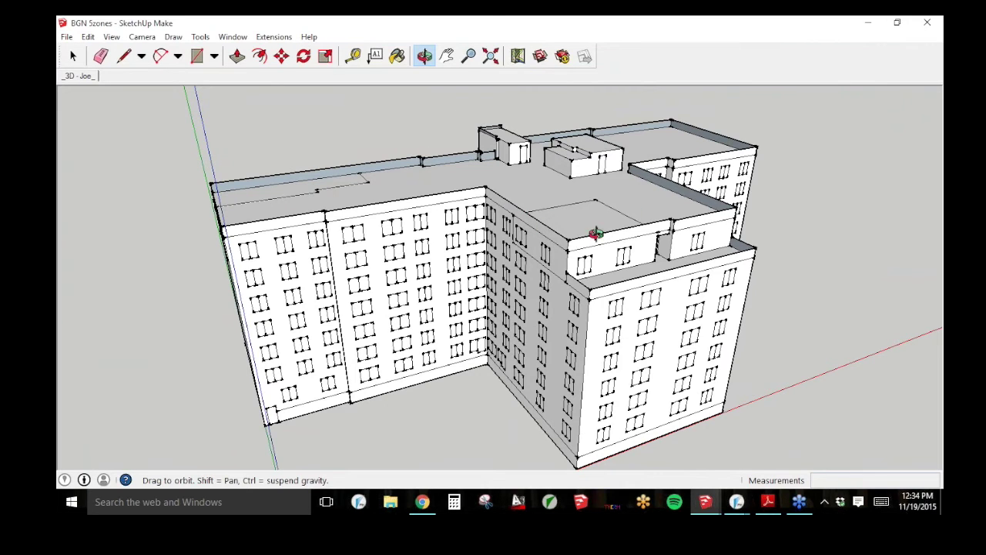
drag(389, 178, 622, 247)
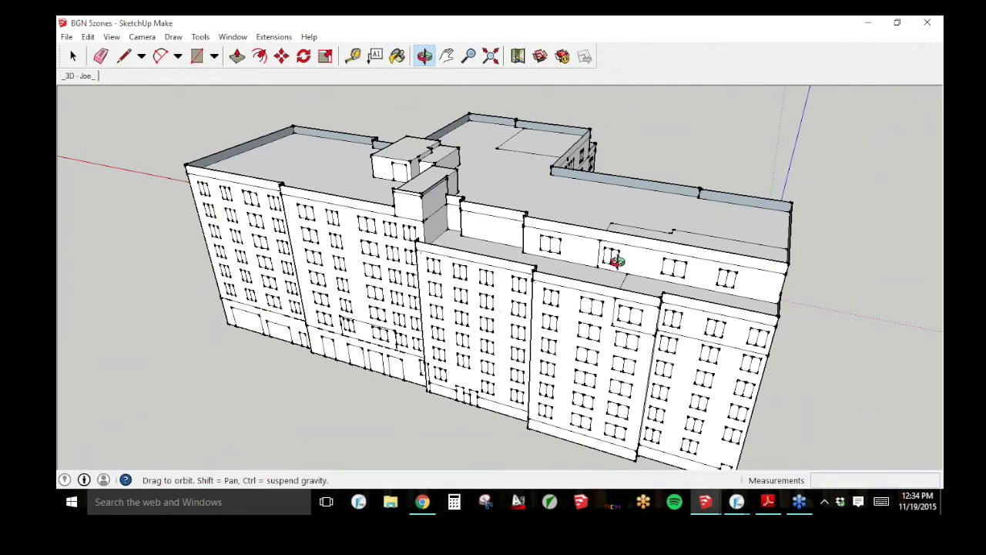
drag(615, 250, 611, 236)
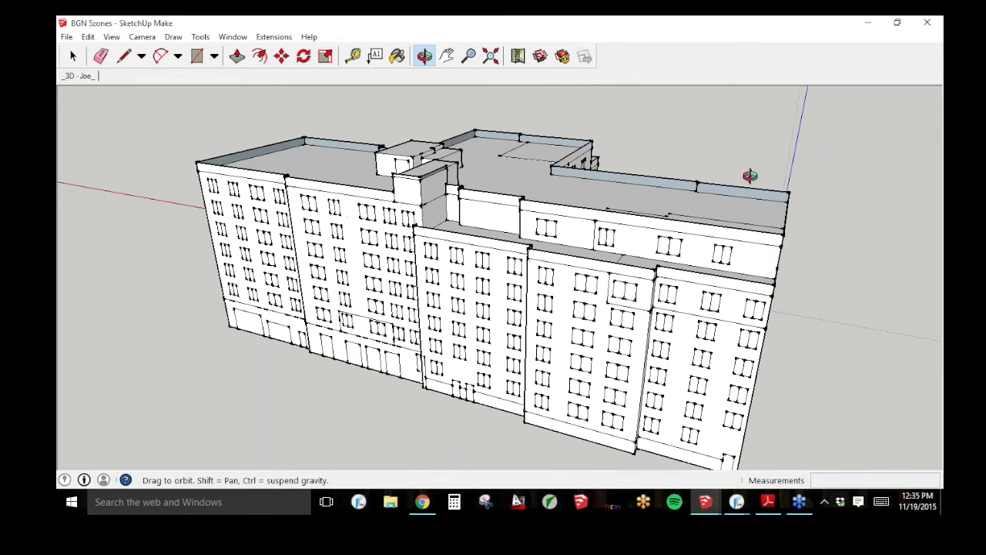
mouse_move(716, 175)
mouse_down()
mouse_move(639, 213)
mouse_move(323, 99)
mouse_move(386, 73)
mouse_up()
mouse_move(704, 198)
mouse_down()
mouse_move(470, 190)
mouse_move(427, 121)
mouse_up()
Step: Hide the large main roof face of the building and bring the interior zone volumes into close view
click(73, 56)
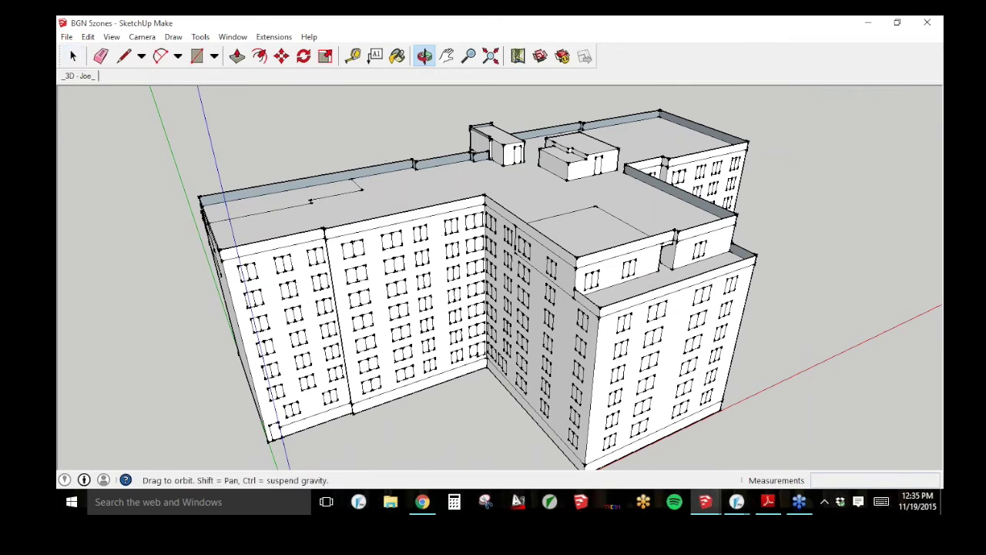
click(72, 56)
click(544, 210)
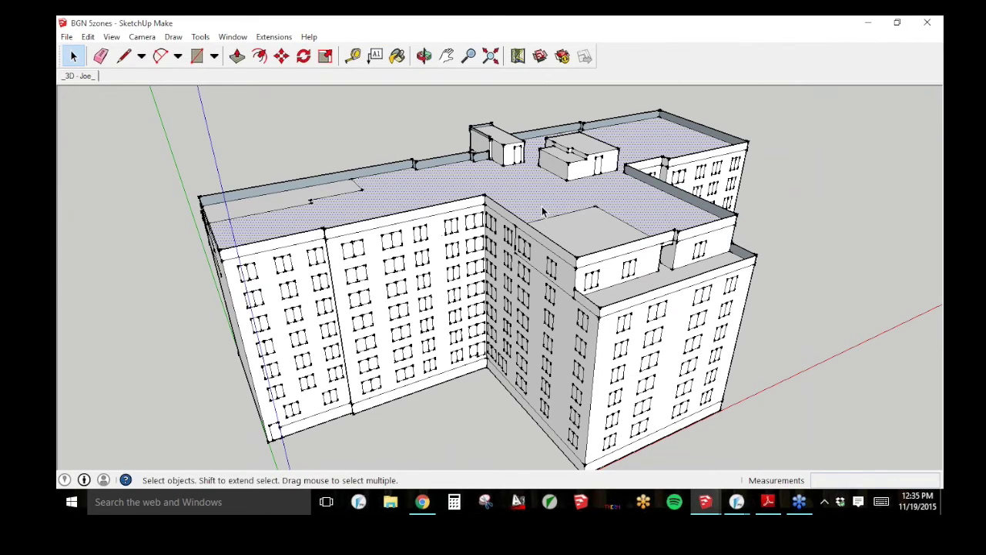
right_click(542, 207)
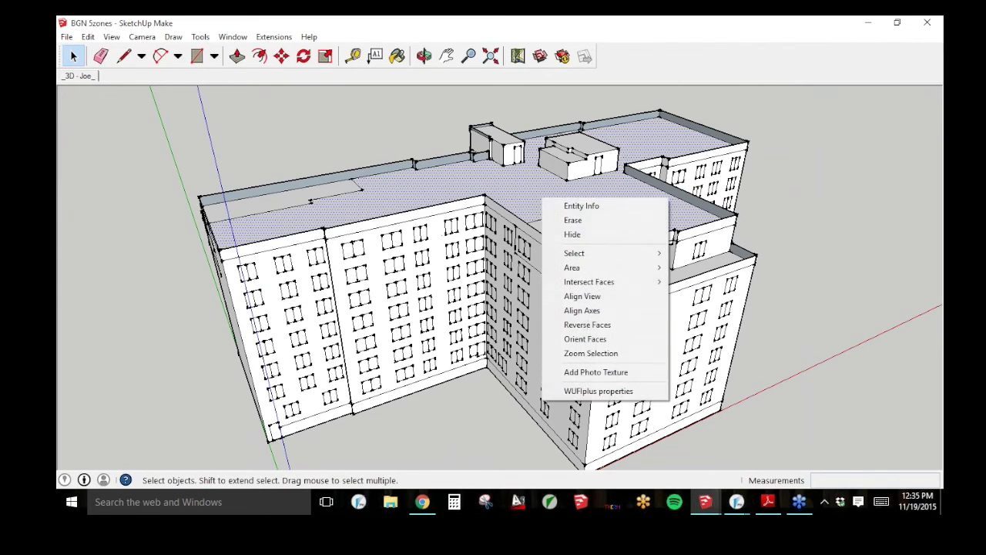
click(568, 234)
click(424, 55)
mouse_move(339, 254)
mouse_down()
mouse_move(473, 231)
mouse_move(347, 233)
mouse_move(388, 224)
mouse_move(305, 273)
mouse_move(278, 224)
mouse_move(384, 194)
mouse_move(384, 79)
mouse_move(384, 132)
mouse_up()
click(468, 55)
Step: Switch to the Karpiak example model and examine the small house from several angles
click(709, 508)
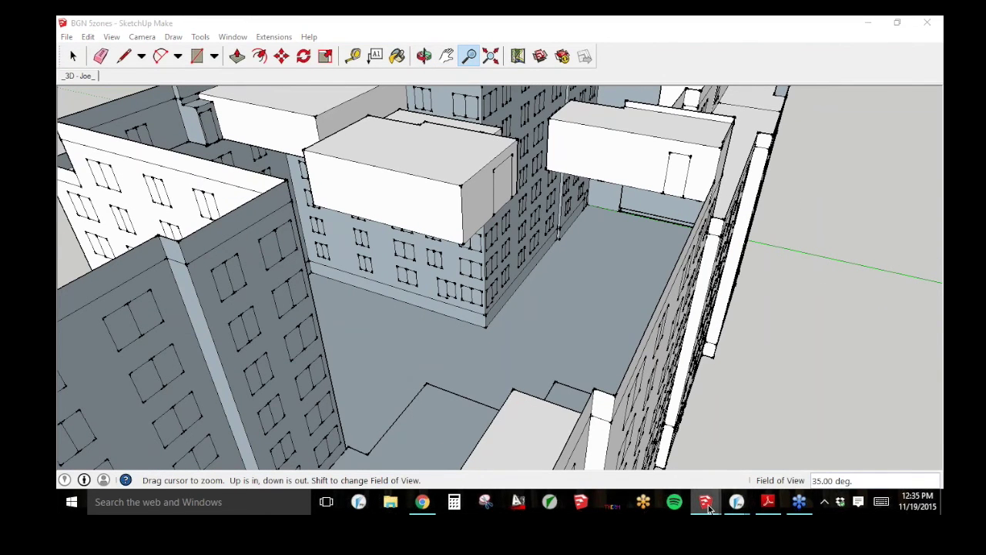
click(804, 472)
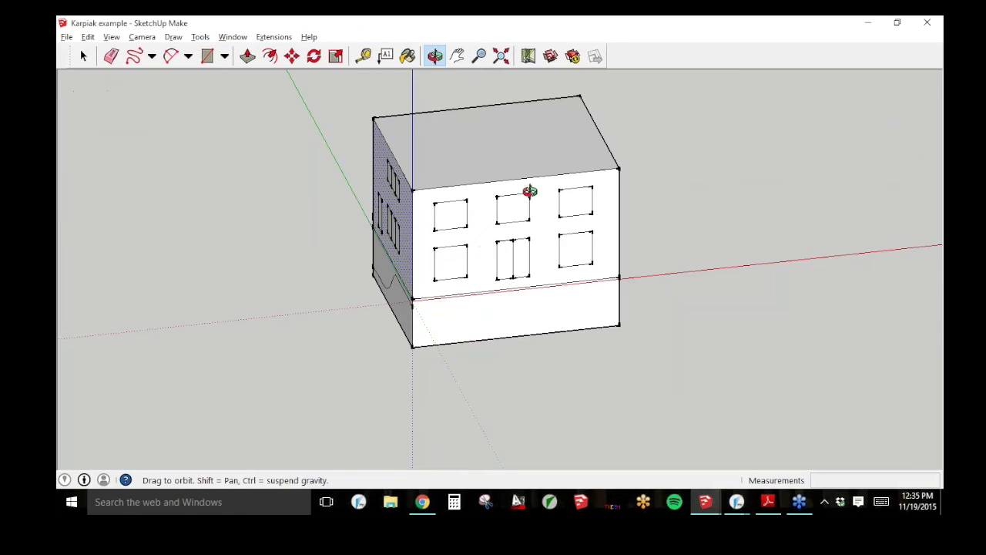
drag(530, 191, 562, 255)
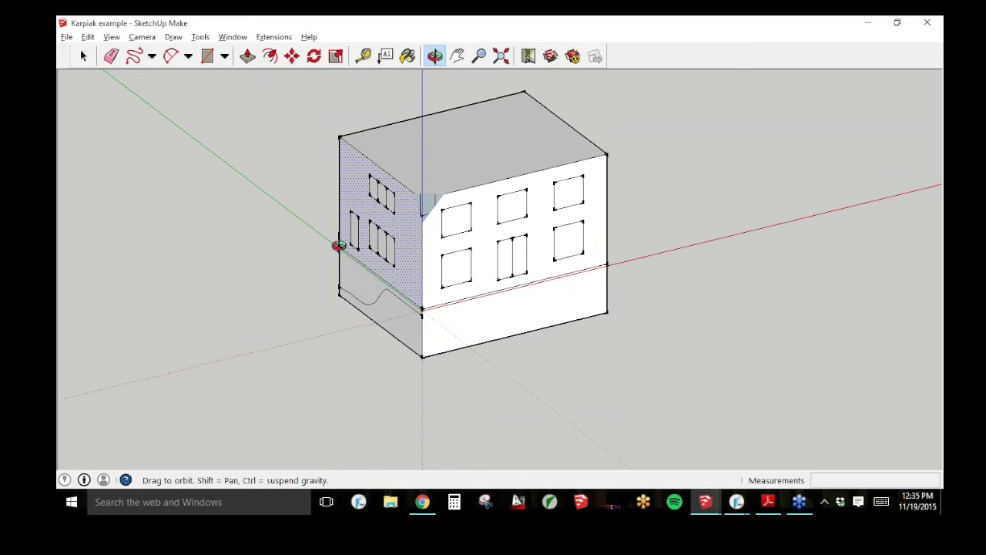
drag(623, 163, 631, 288)
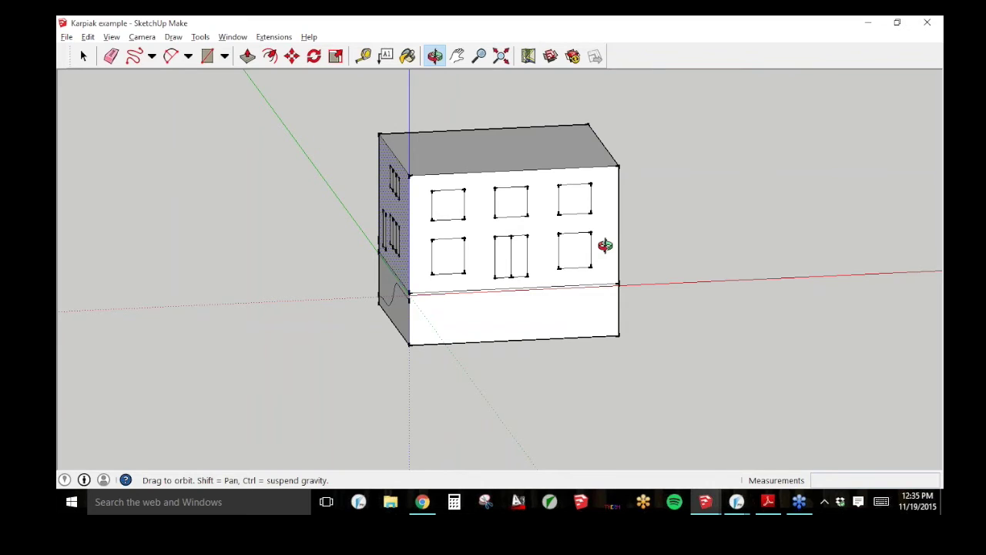
drag(575, 240, 529, 183)
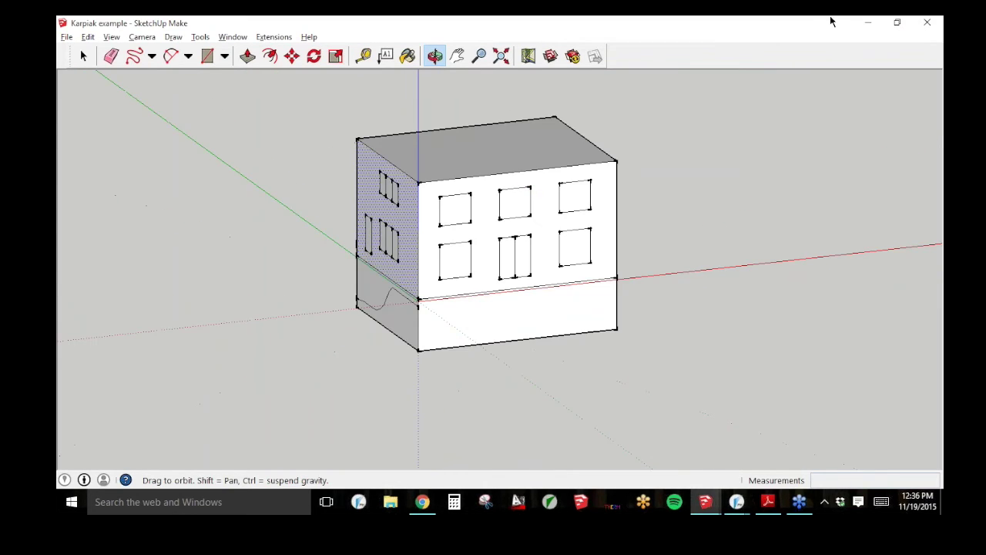
Step: Return to the BGN 5zones model and inspect the box-shaped zone below the parapet up close
mouse_move(737, 508)
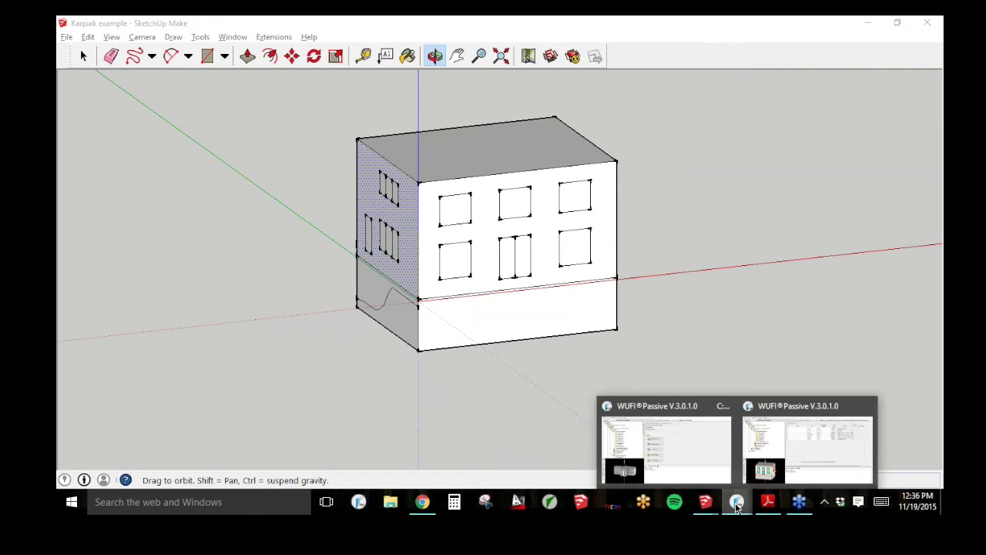
mouse_move(706, 501)
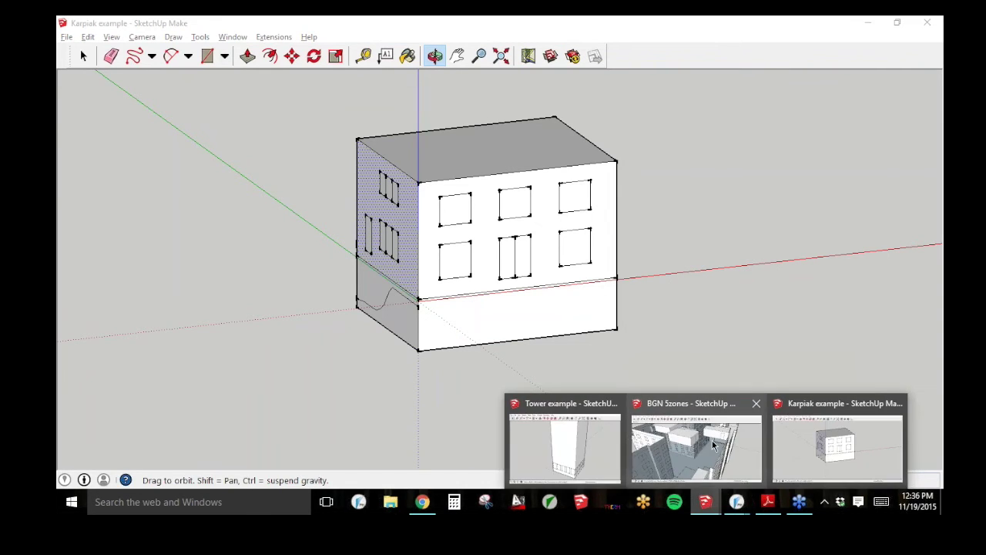
click(713, 447)
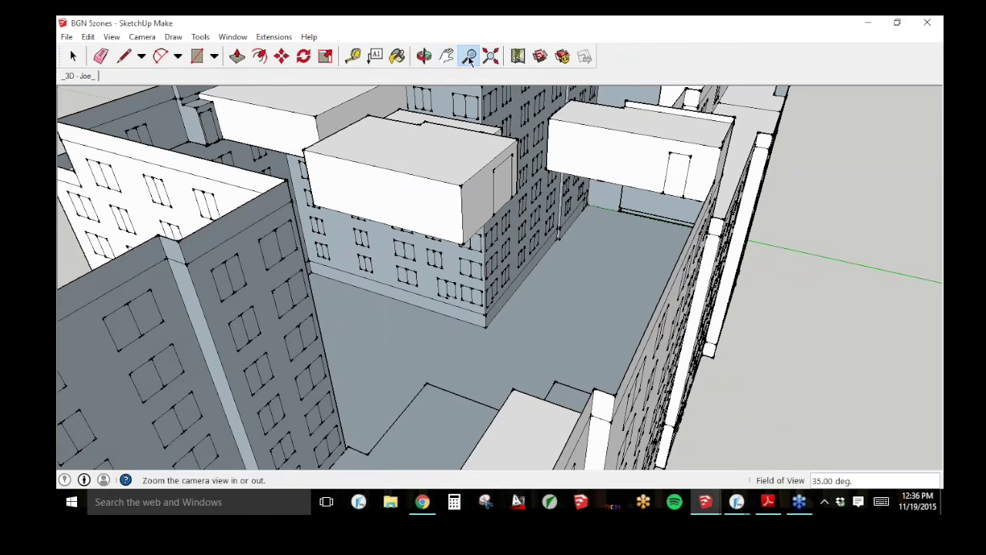
click(447, 55)
drag(375, 142, 532, 346)
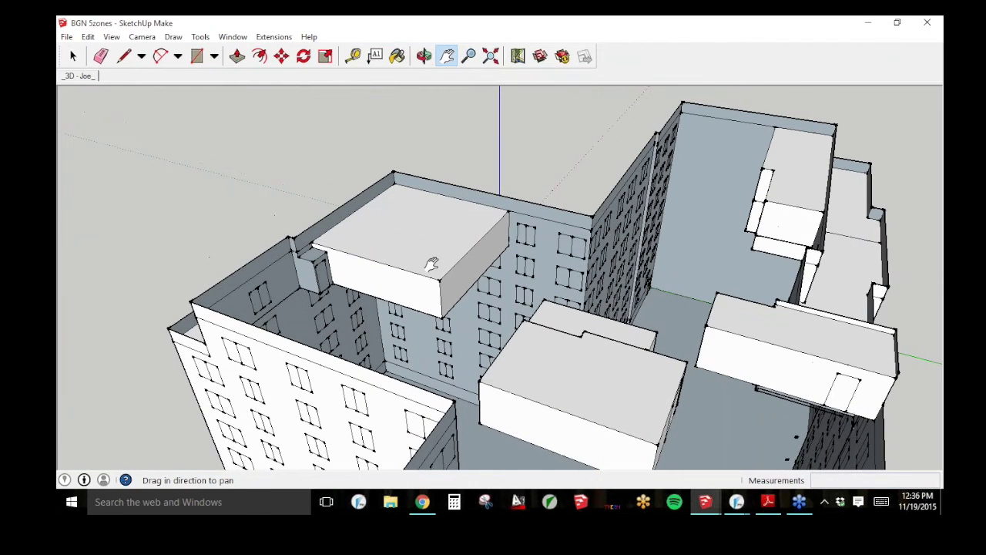
click(468, 55)
drag(434, 251, 455, 107)
Step: Set the count of conditioned zones to 4 in the WUFIplus zone settings
click(73, 55)
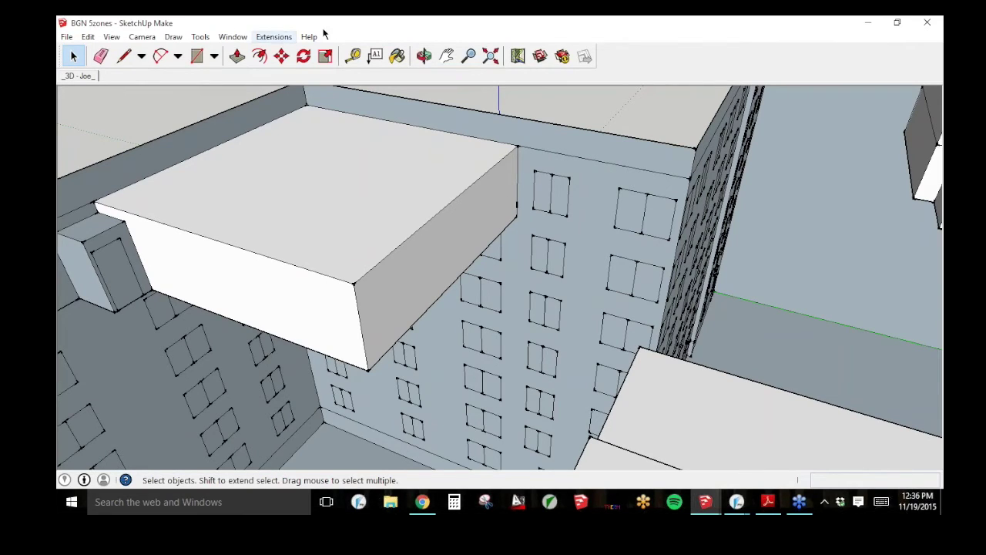
click(281, 37)
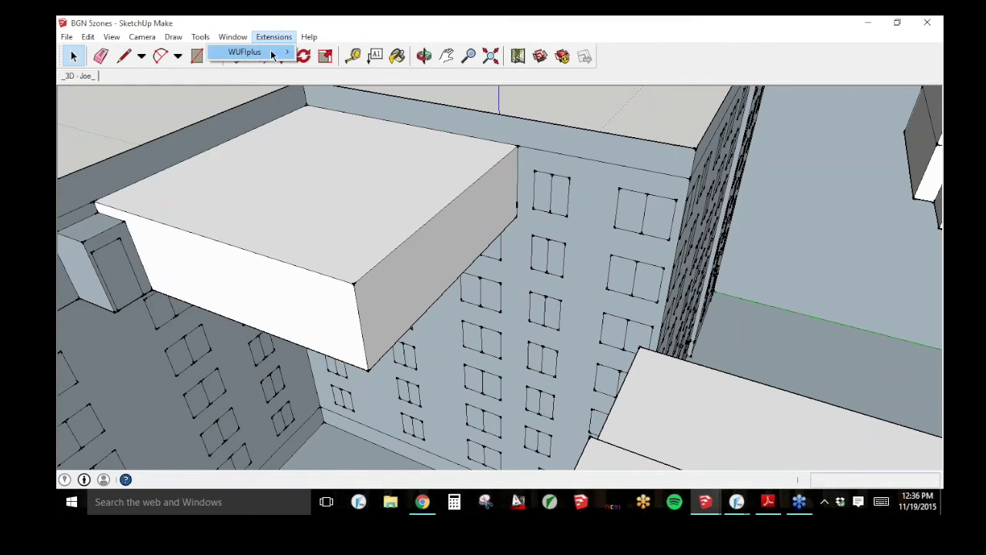
mouse_move(269, 54)
click(187, 56)
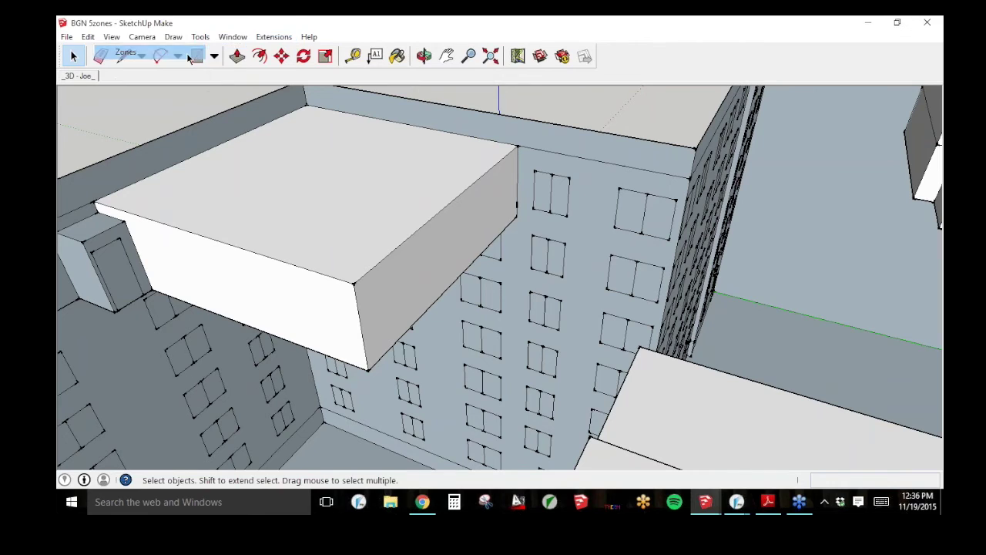
drag(520, 229, 682, 109)
click(682, 130)
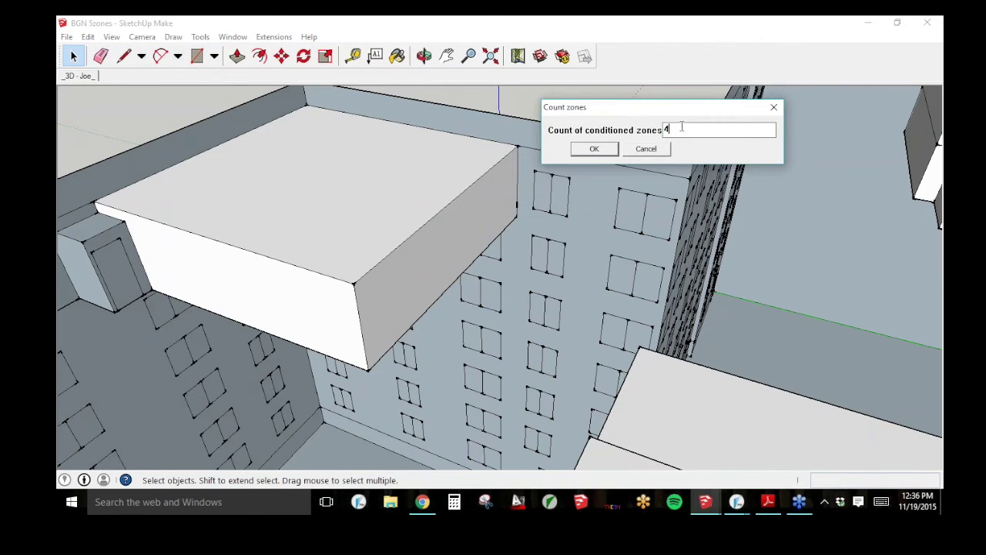
text(2)
click(594, 148)
Step: Select the top face of the box-shaped zone and open its WUFIplus properties clear of the geometry
click(340, 188)
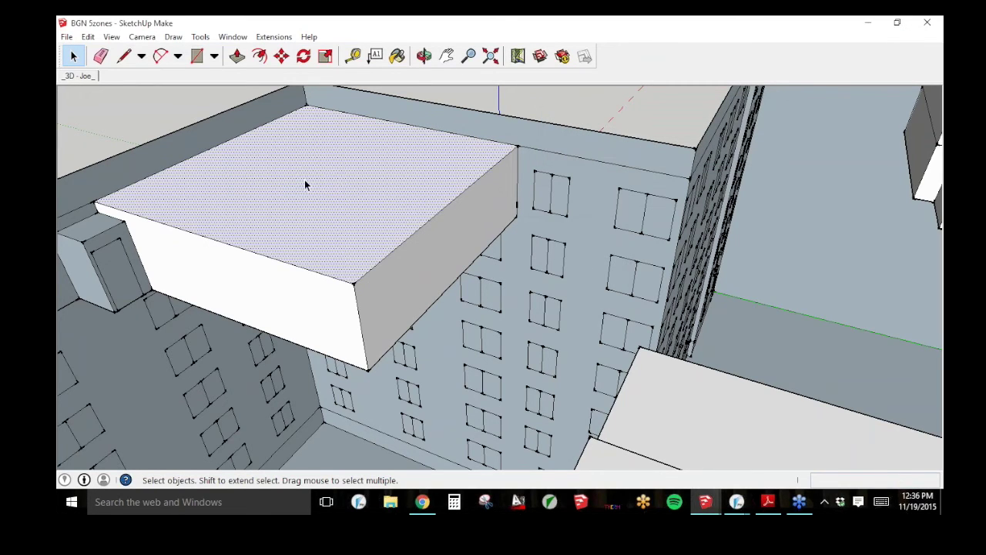
right_click(281, 185)
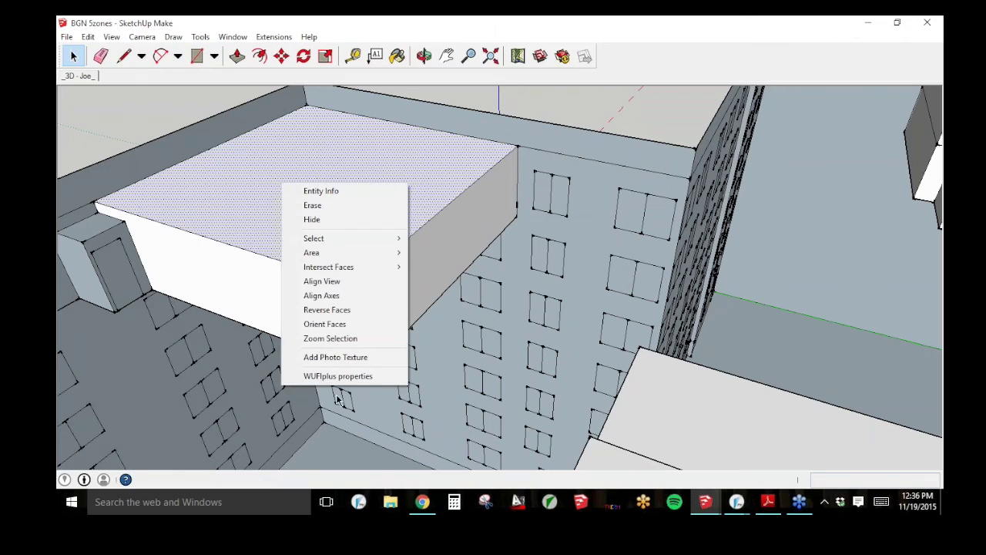
click(473, 214)
click(269, 295)
click(317, 245)
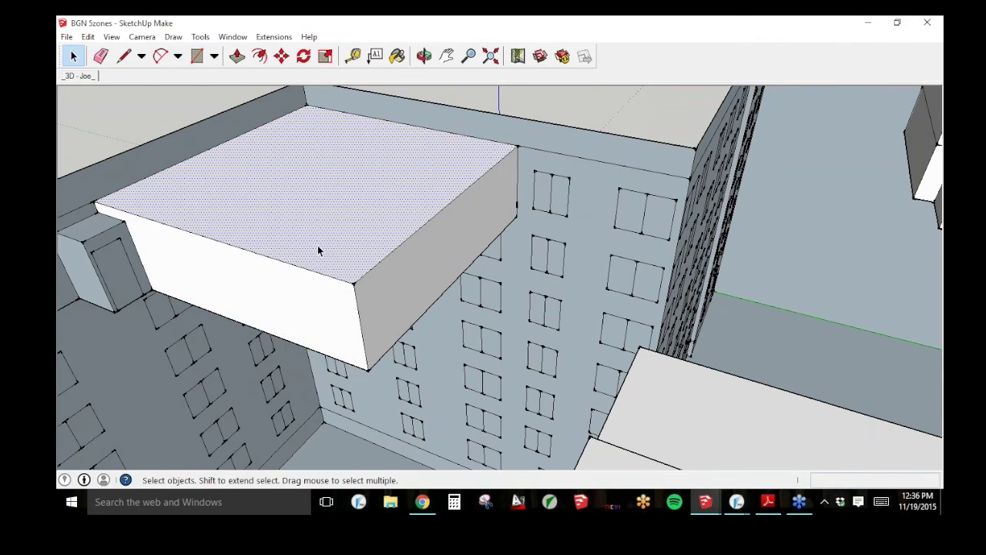
right_click(397, 199)
click(455, 393)
drag(510, 195, 644, 104)
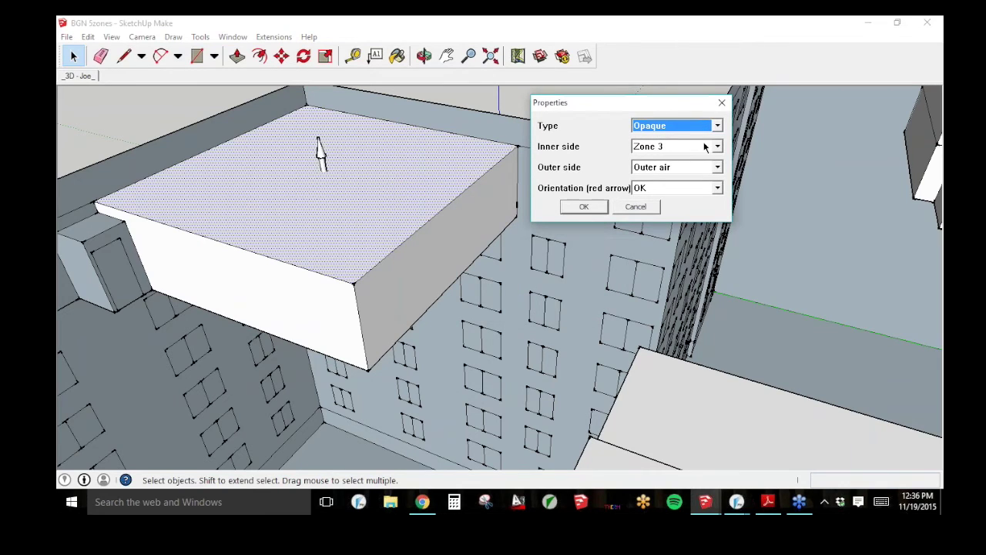
Step: Review the top face's inner-side and outer-side options, keep Zone 3 and Outer air, and accept the properties
click(705, 146)
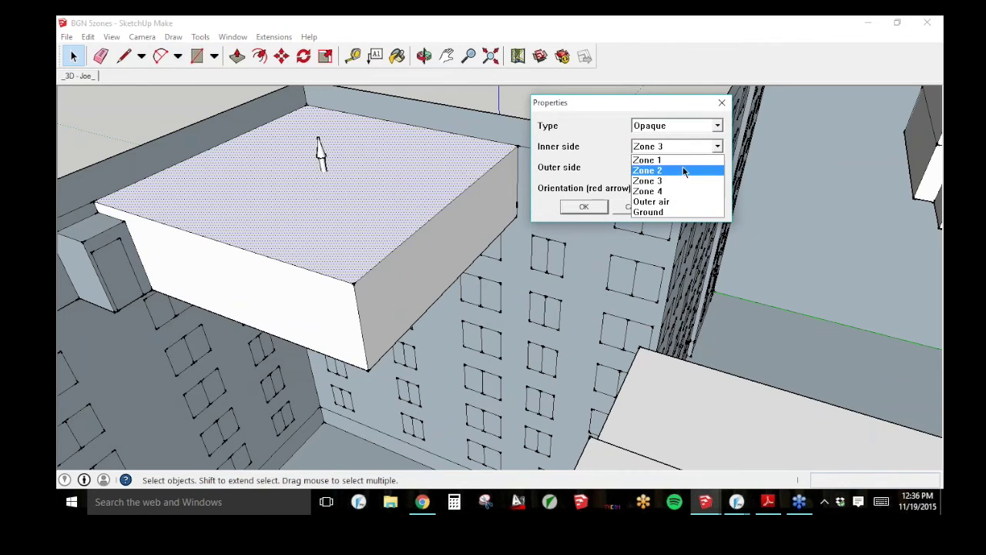
click(690, 147)
click(697, 167)
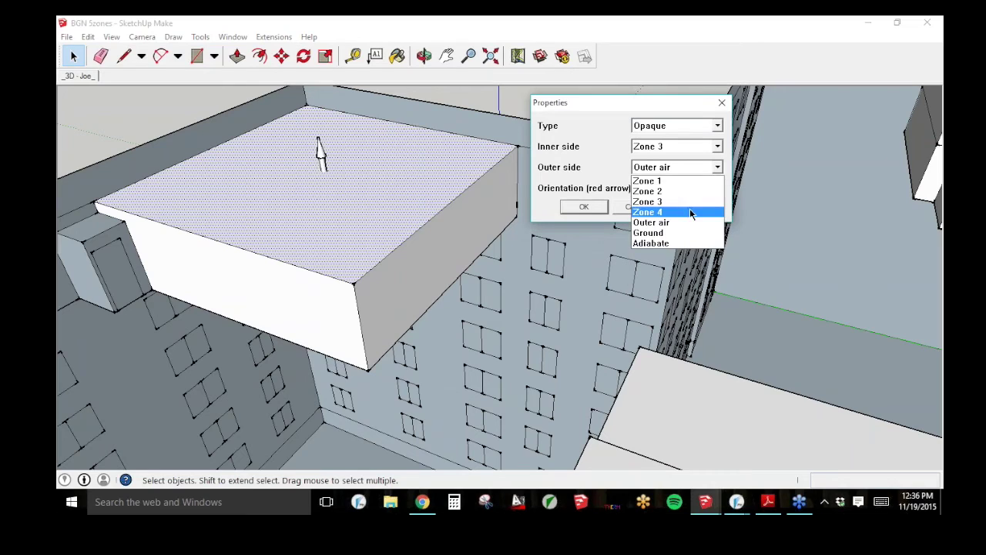
click(696, 167)
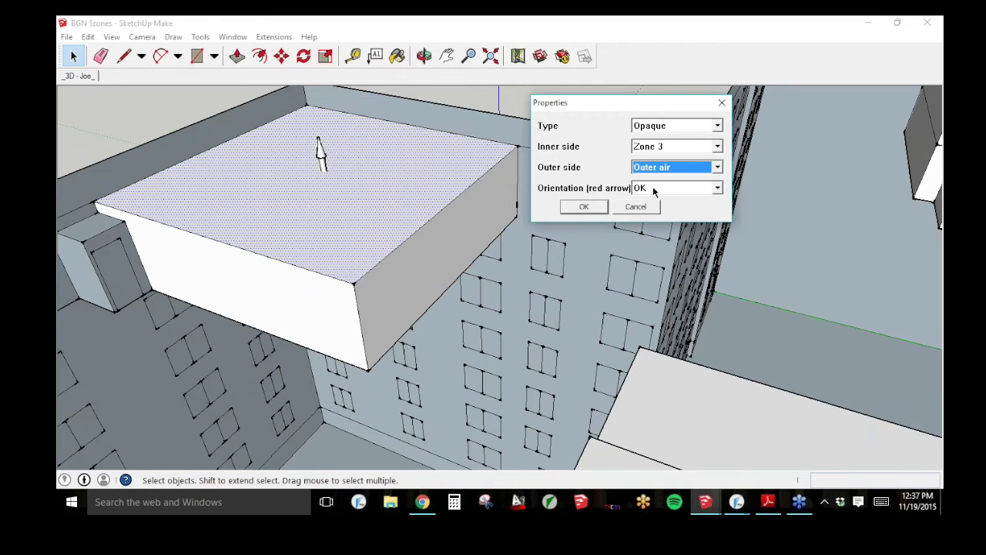
click(931, 413)
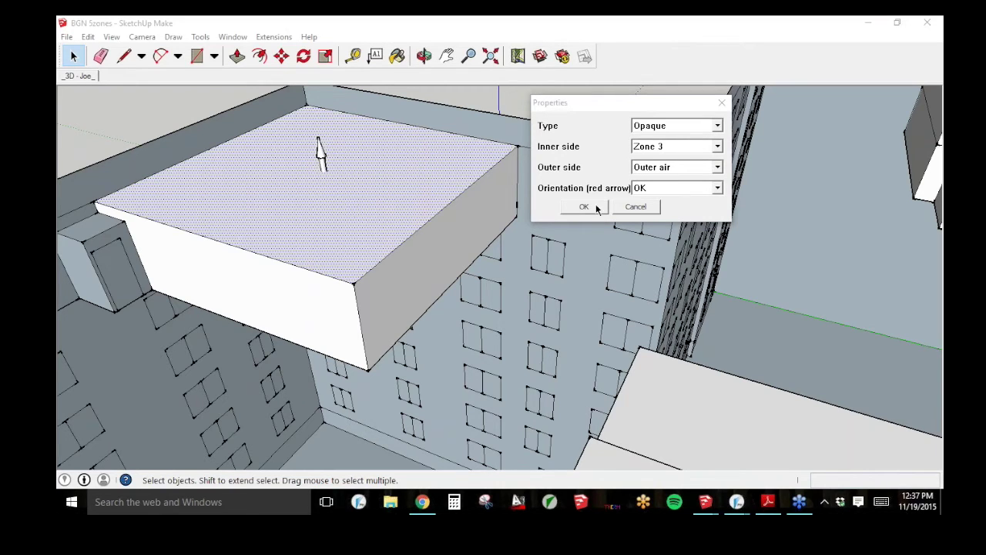
click(596, 213)
Step: Select the box's two visible side faces together and examine their shared WUFIplus properties and orientation arrows
click(424, 57)
drag(432, 139, 420, 192)
click(73, 56)
click(368, 312)
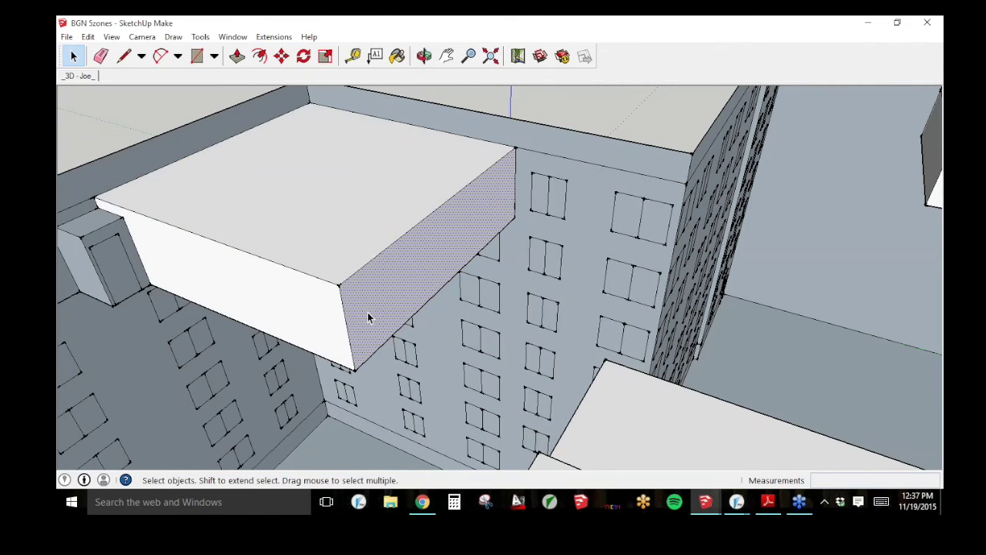
shift+click(296, 307)
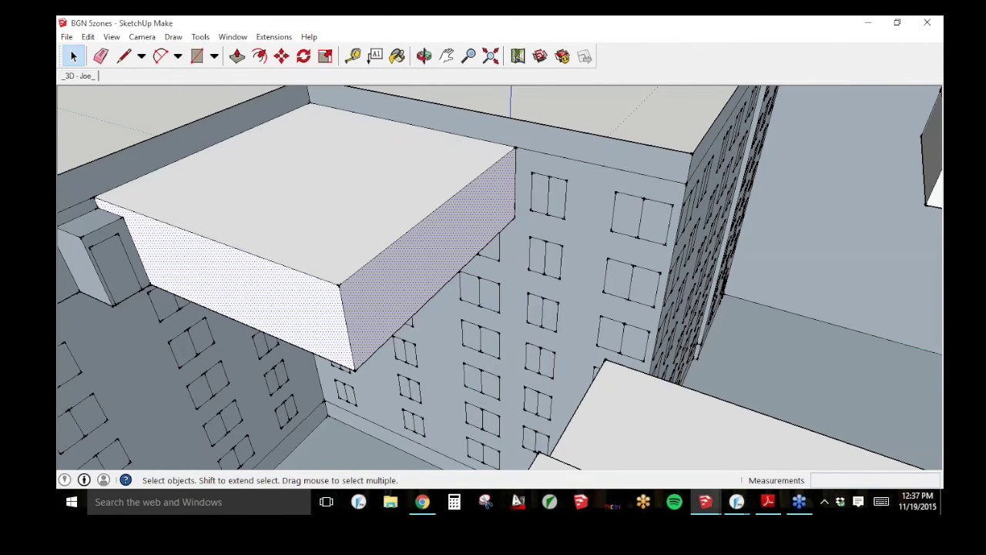
click(380, 297)
shift+click(291, 312)
right_click(417, 271)
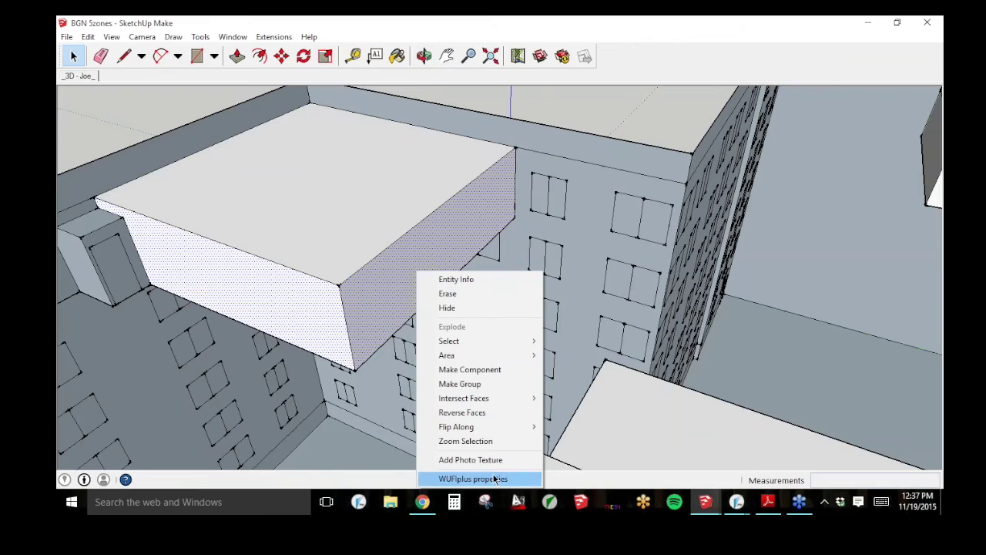
click(495, 478)
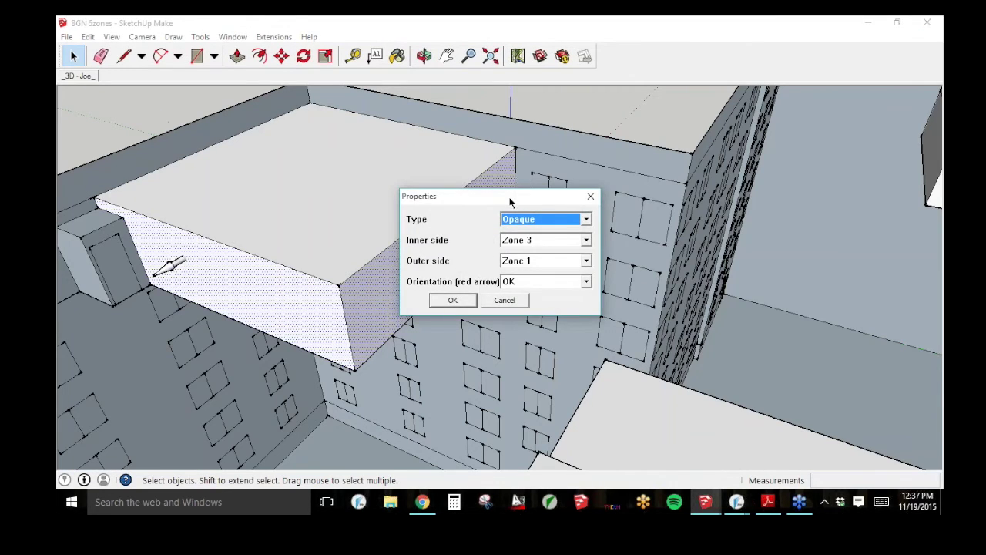
drag(509, 201, 730, 162)
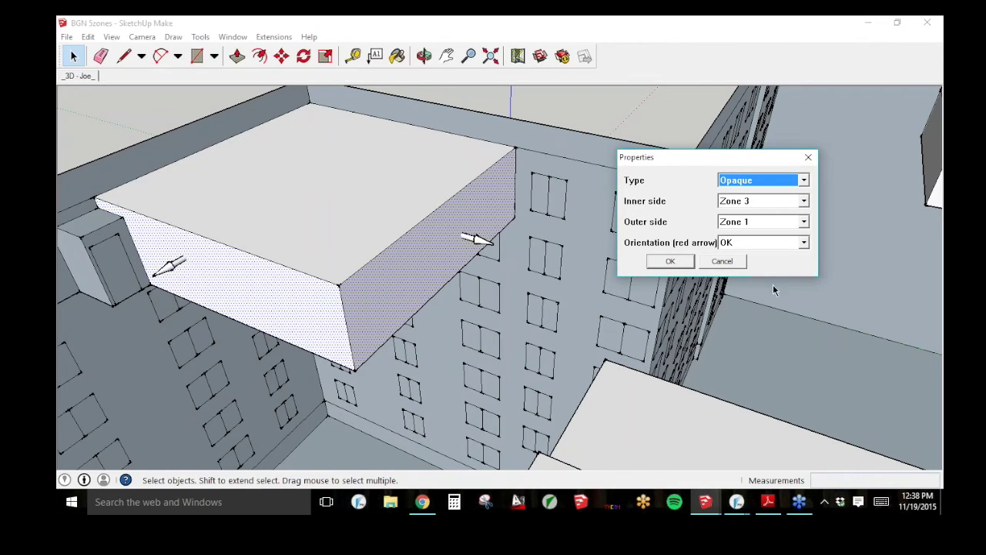
click(670, 262)
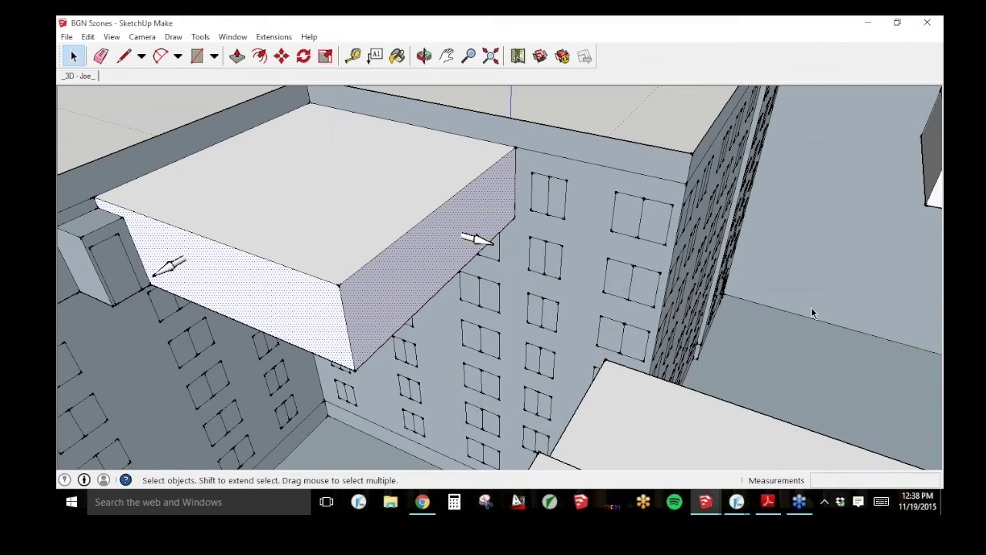
Step: Select the inner parapet face at the edge of the upper roof on the building's stepped end
click(425, 56)
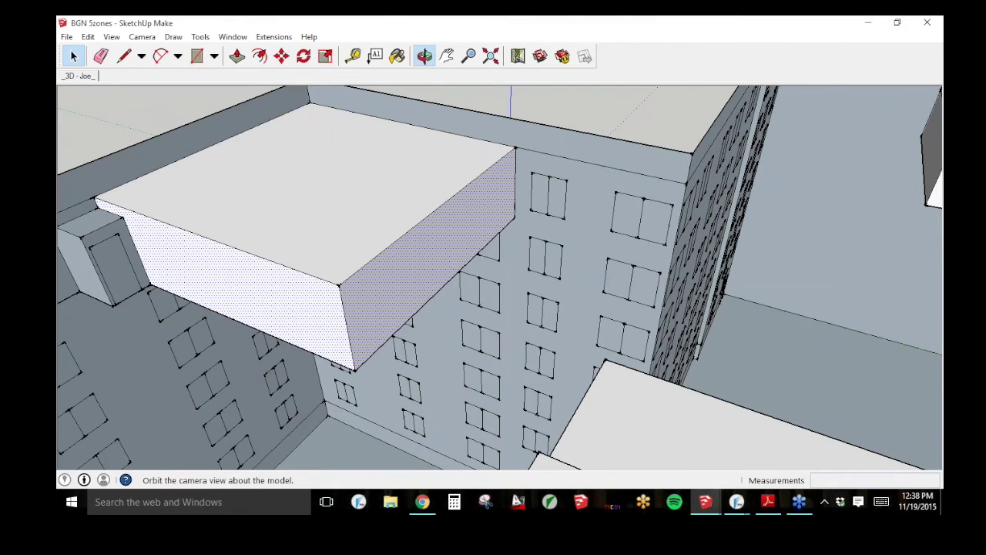
drag(452, 159, 562, 182)
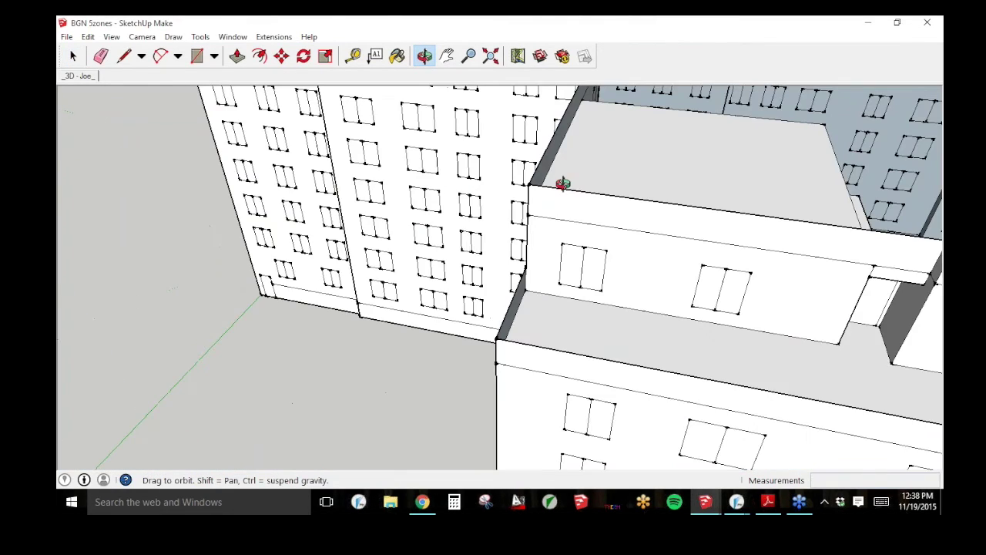
click(447, 56)
drag(245, 169, 268, 229)
key(space)
click(262, 176)
click(254, 130)
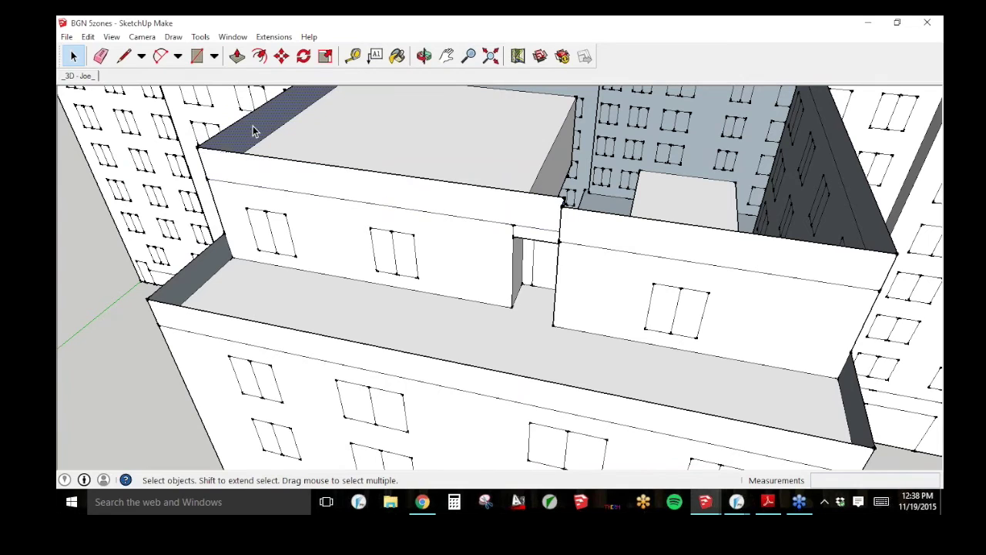
Step: Review the selected inner parapet face's WUFIplus properties, keep type Opaque with Outer air on both sides, and accept them
click(423, 56)
drag(564, 202, 192, 194)
click(73, 56)
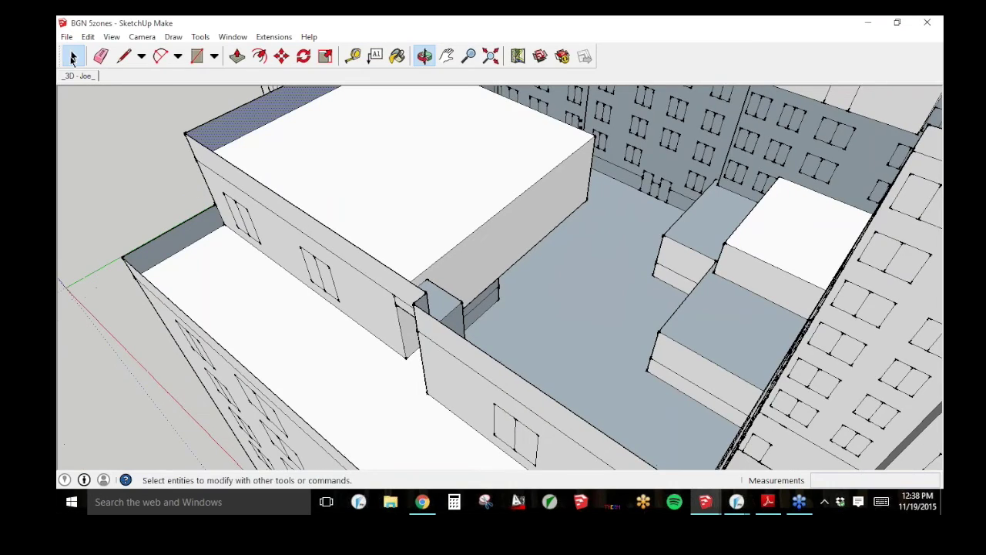
right_click(250, 121)
click(330, 316)
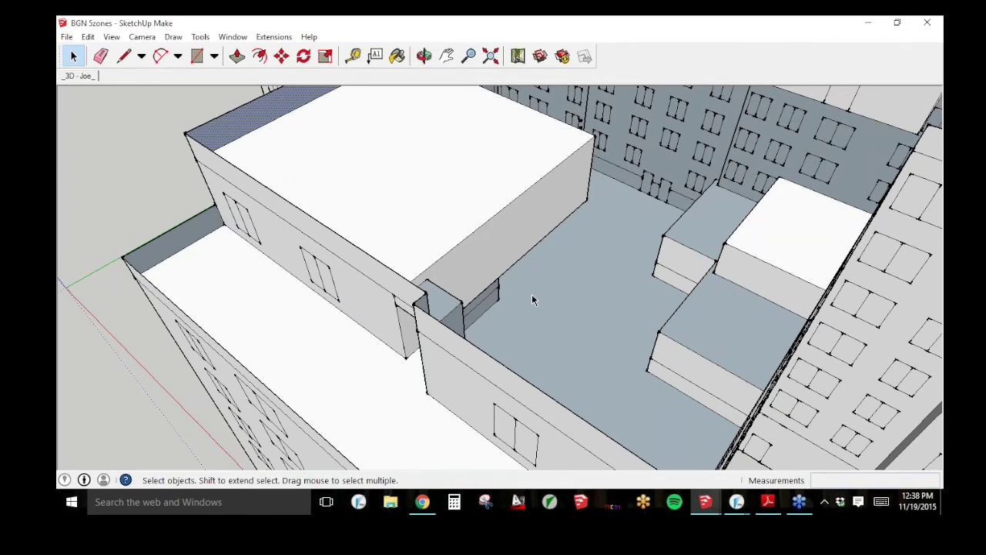
drag(490, 196, 195, 213)
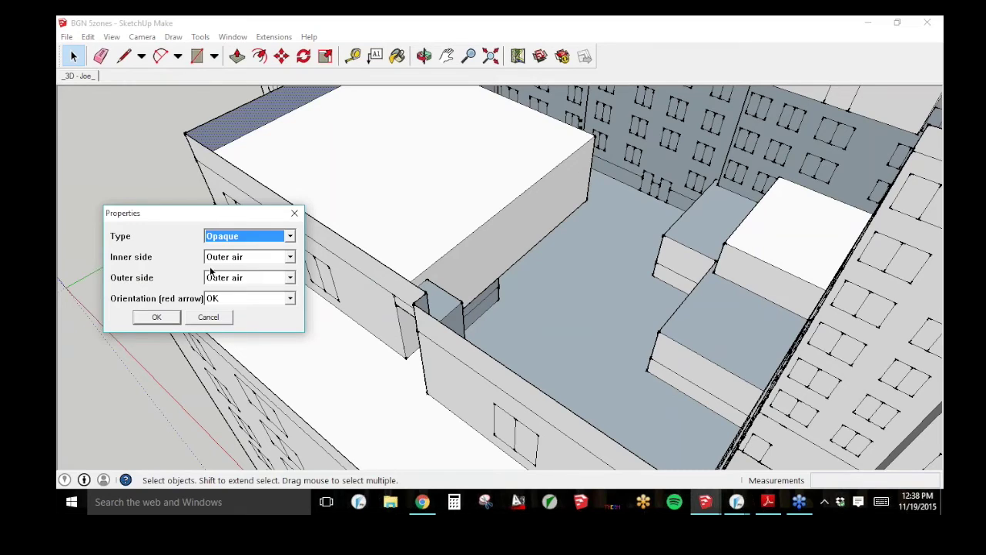
click(266, 236)
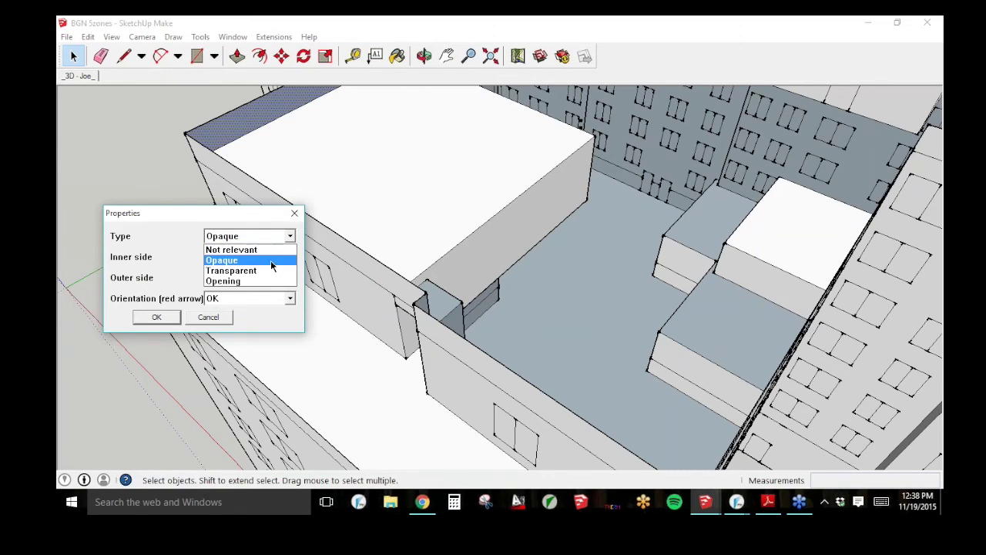
click(270, 262)
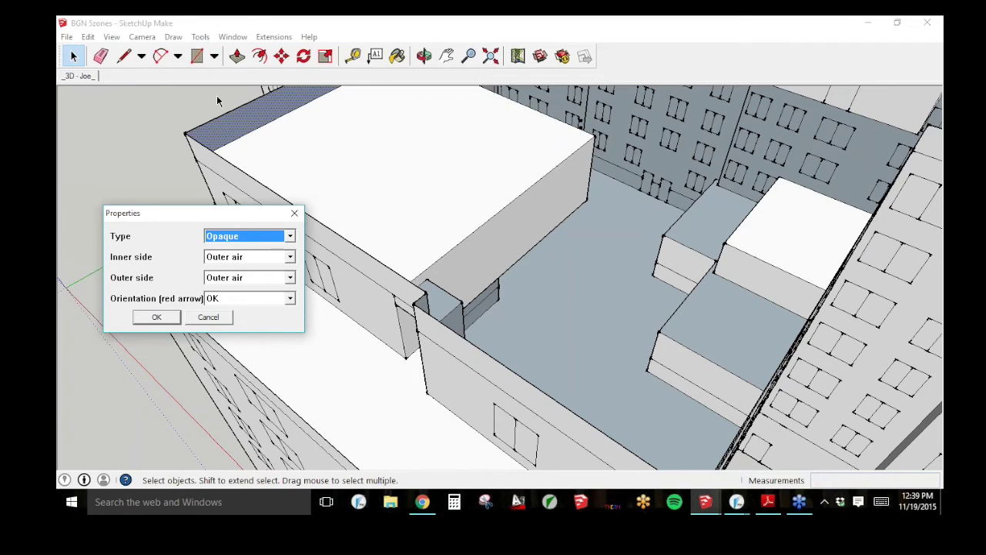
click(158, 317)
Step: Examine the parapets, roofs and rooftop volumes of the multi-zone building from all sides
click(425, 55)
drag(478, 200, 432, 139)
drag(473, 115, 470, 58)
click(469, 56)
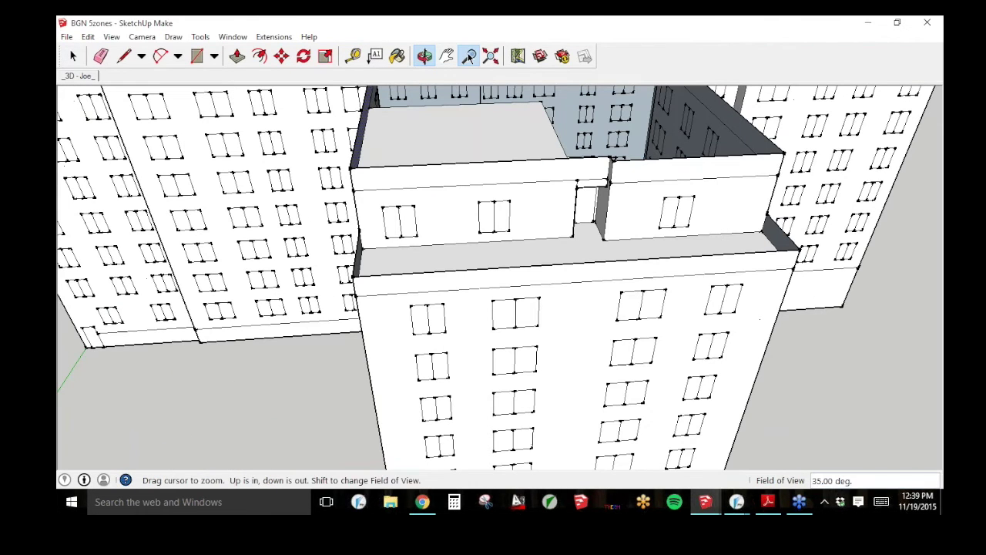
scroll(477, 133, down, 5)
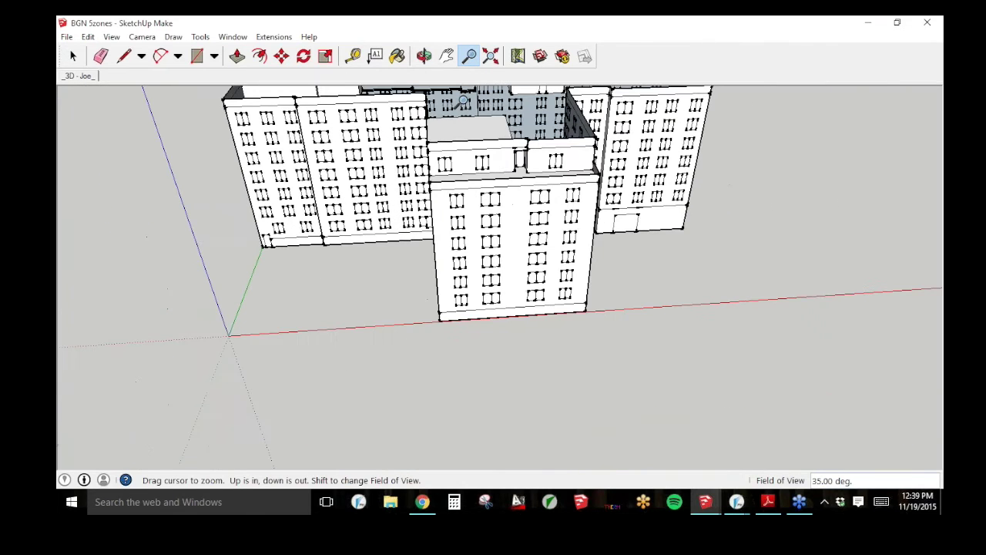
click(424, 56)
drag(609, 185, 450, 191)
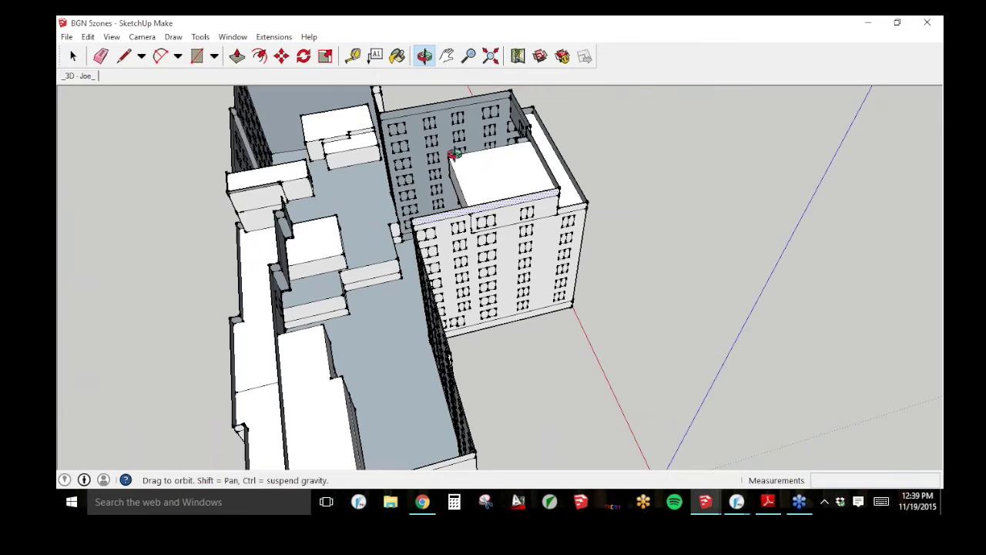
drag(517, 197, 437, 234)
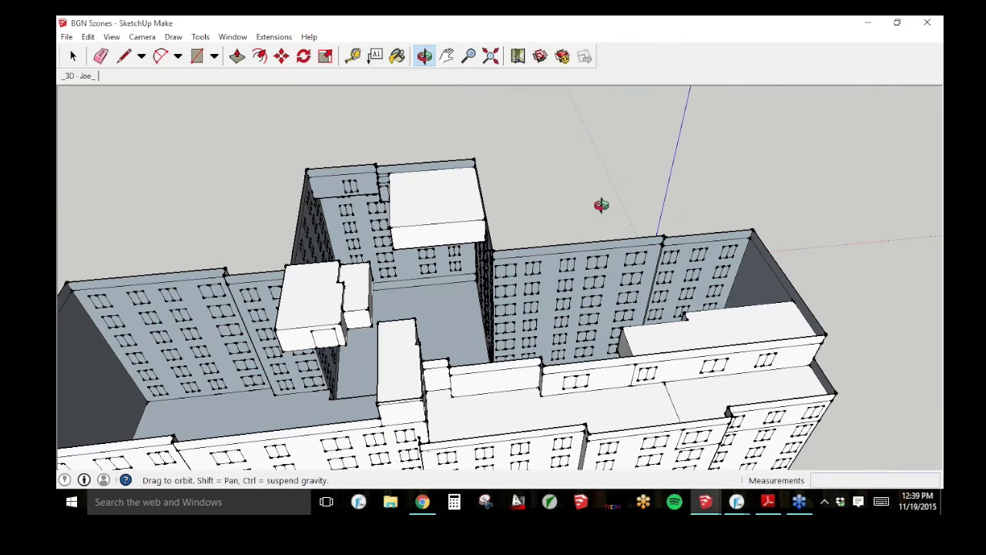
drag(786, 224, 363, 286)
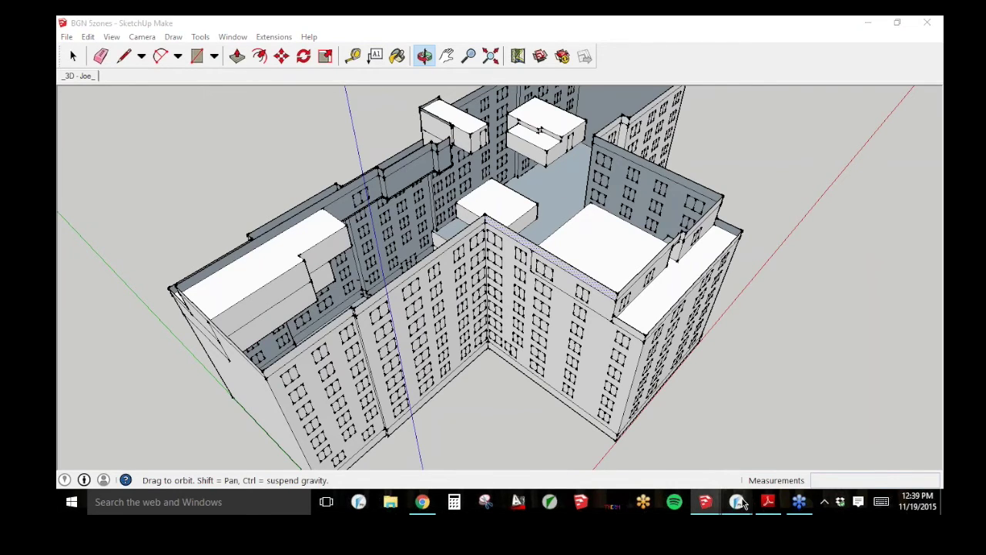
Step: Switch to the multi-zone BGN project in WUFI Passive and enlarge its 3D building view
mouse_move(740, 501)
click(674, 441)
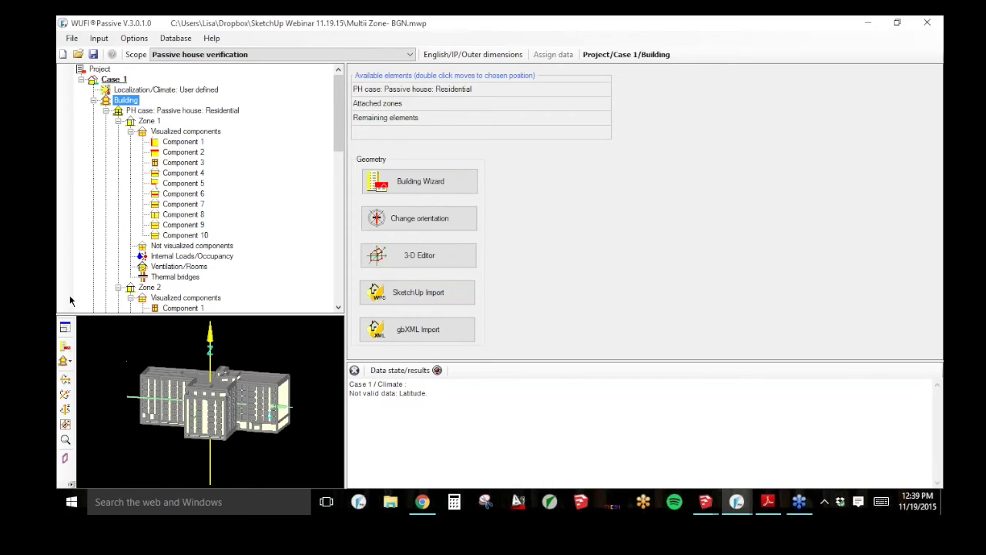
click(67, 328)
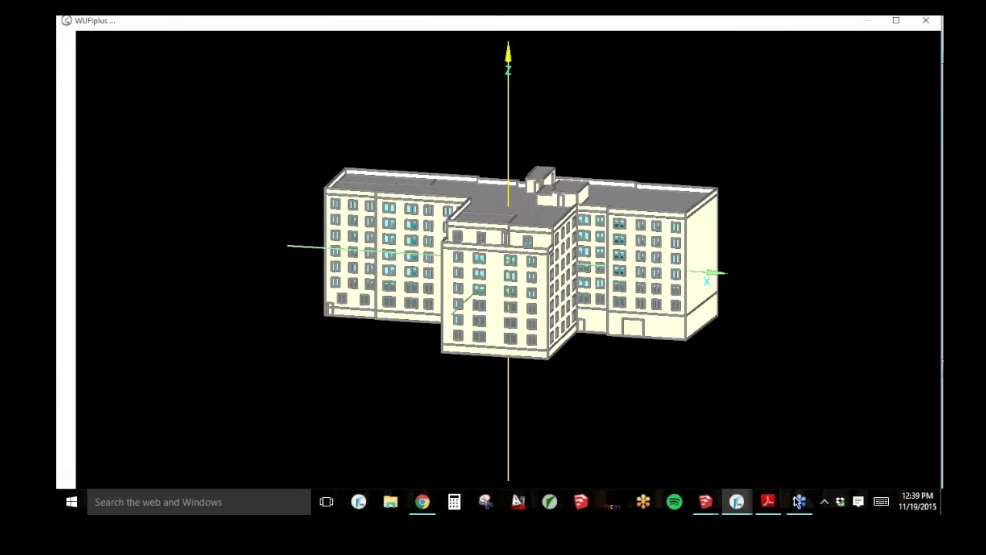
Step: Inspect the parapet component and the upper setback wall component in the enlarged 3D view, and return to the main window
click(489, 239)
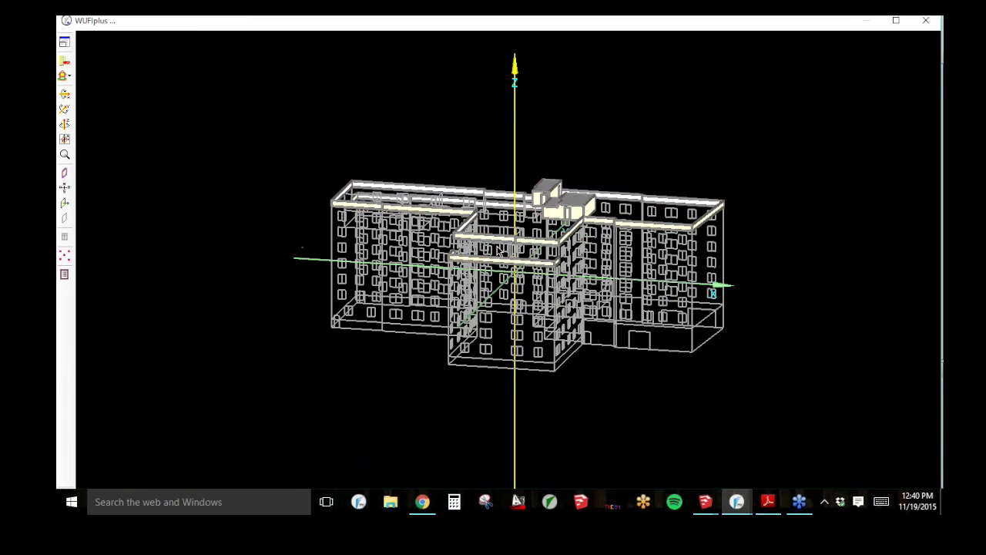
click(497, 246)
right_click(435, 130)
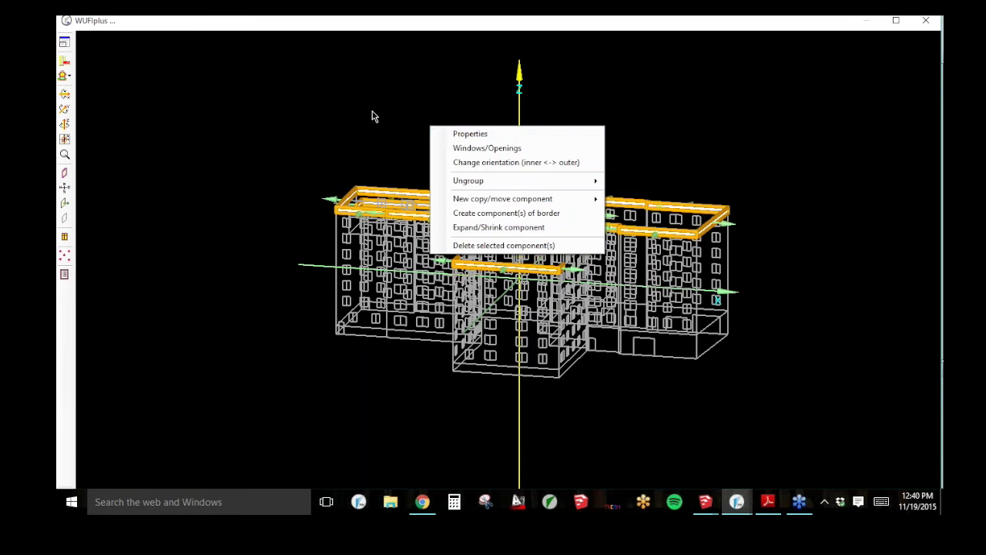
right_click(373, 114)
click(432, 132)
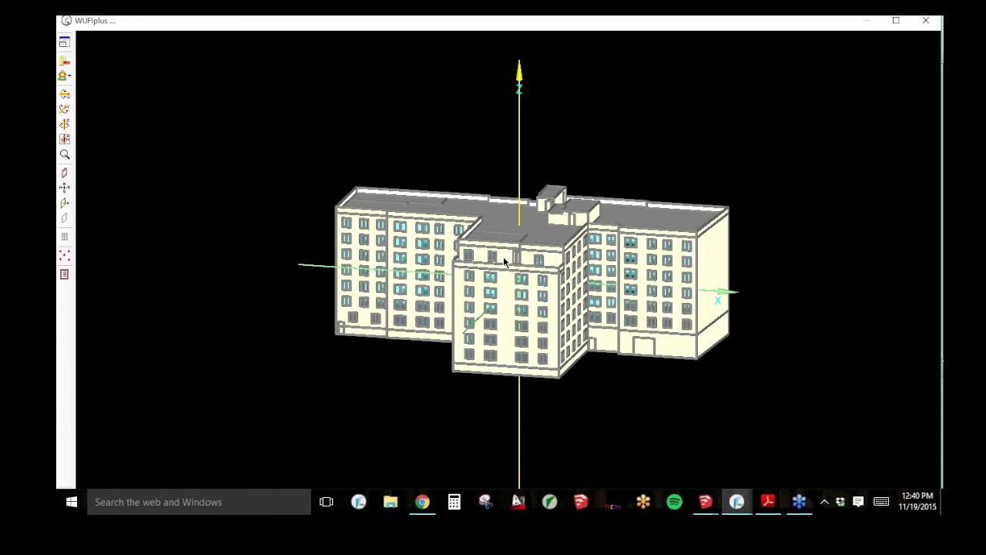
click(503, 257)
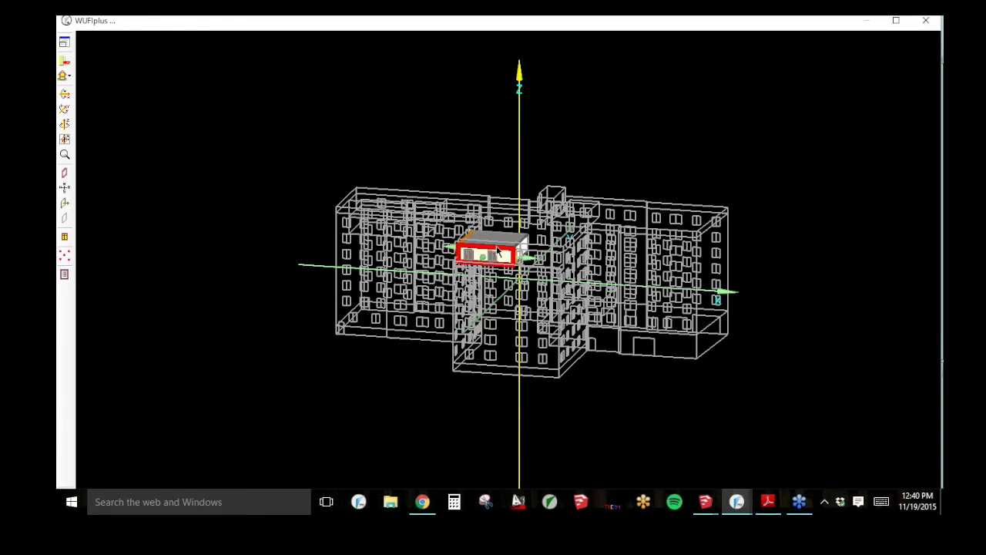
click(64, 42)
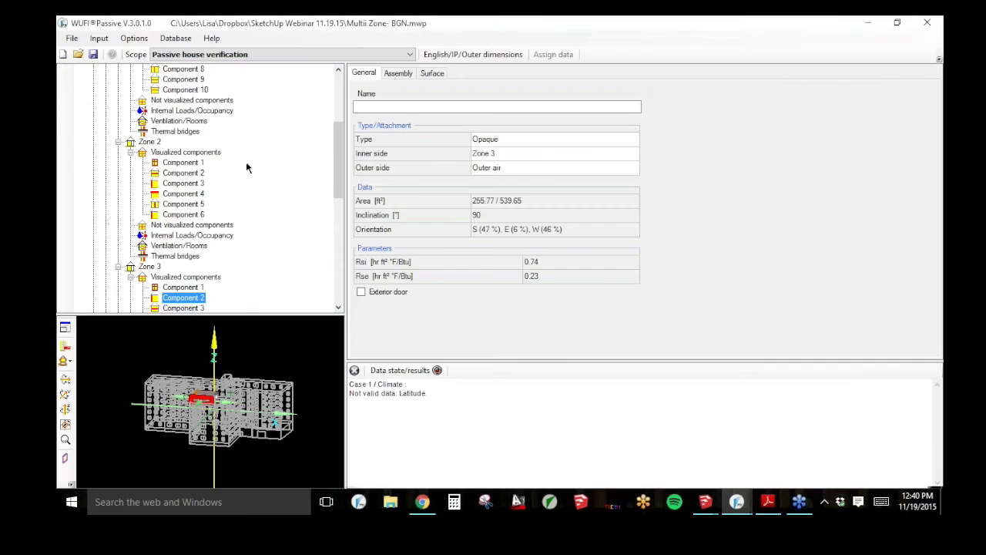
Step: Select Zone 1 and Zone 2 in turn, and examine Zone 2's highlighted geometry rotated and close up in the 3D view
drag(337, 158, 338, 112)
click(143, 122)
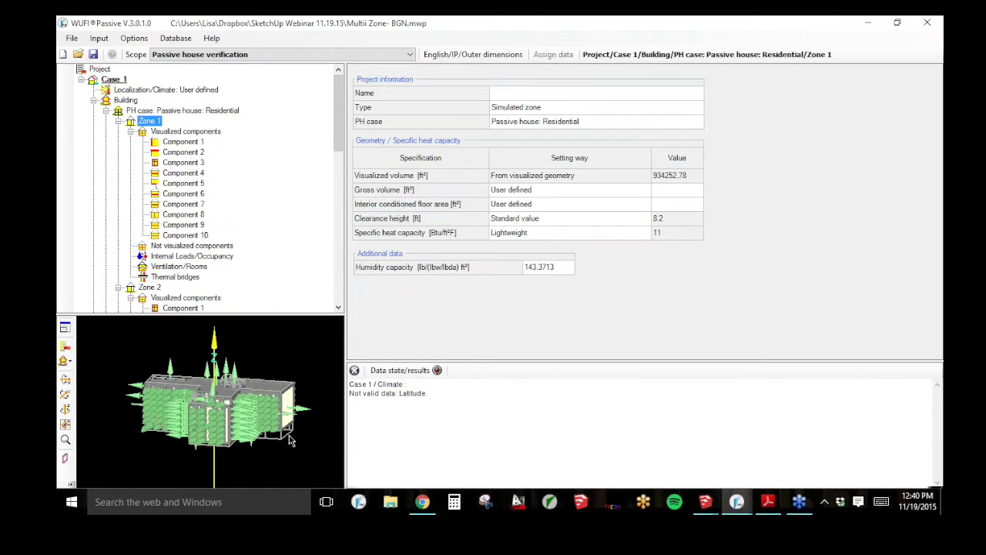
click(154, 288)
drag(337, 135, 333, 183)
click(218, 352)
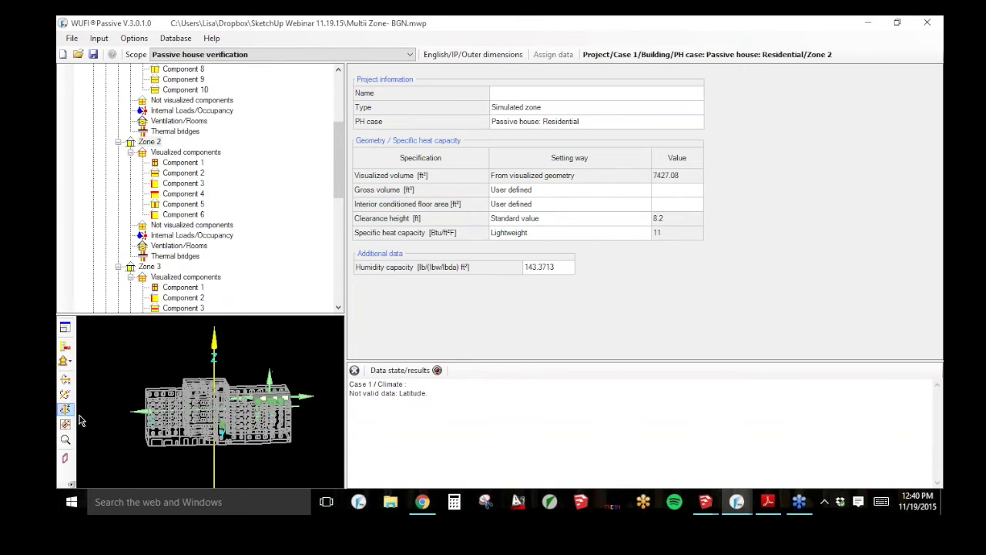
click(65, 440)
click(67, 442)
click(68, 442)
click(68, 443)
click(68, 443)
drag(208, 389, 117, 388)
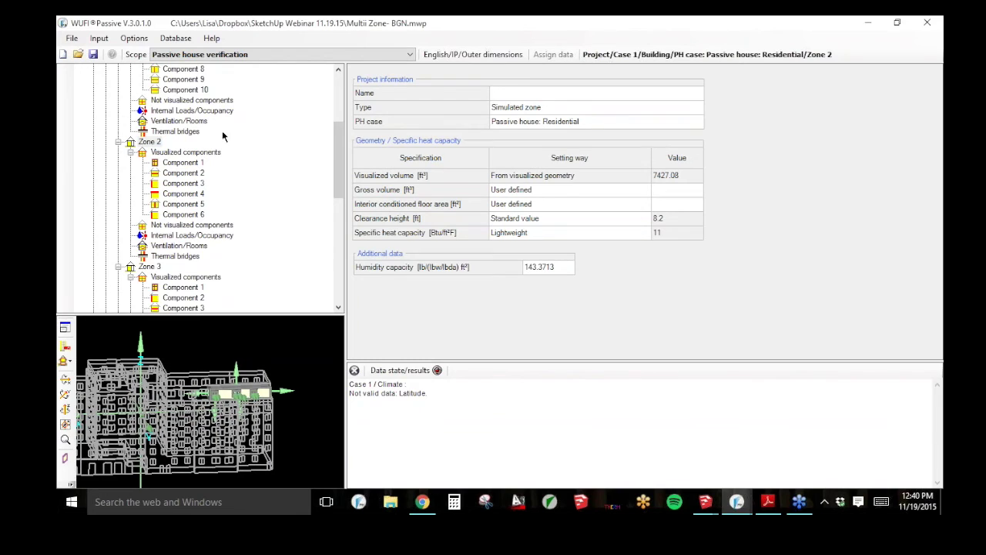
Step: Select Zone 3, Zone 4 and Zone 5 in turn to examine where each lies in the 3D building
click(149, 266)
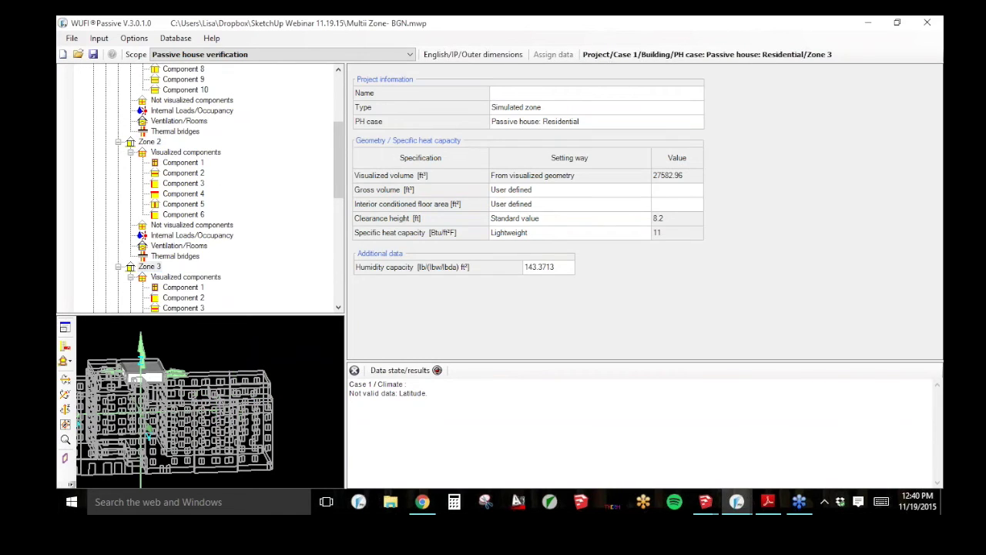
drag(199, 333, 200, 333)
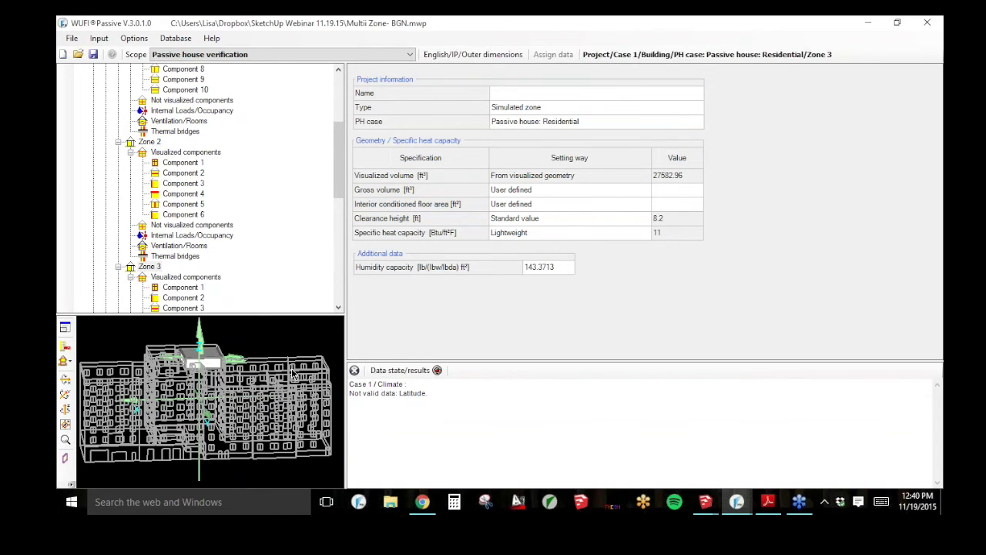
drag(340, 170, 339, 235)
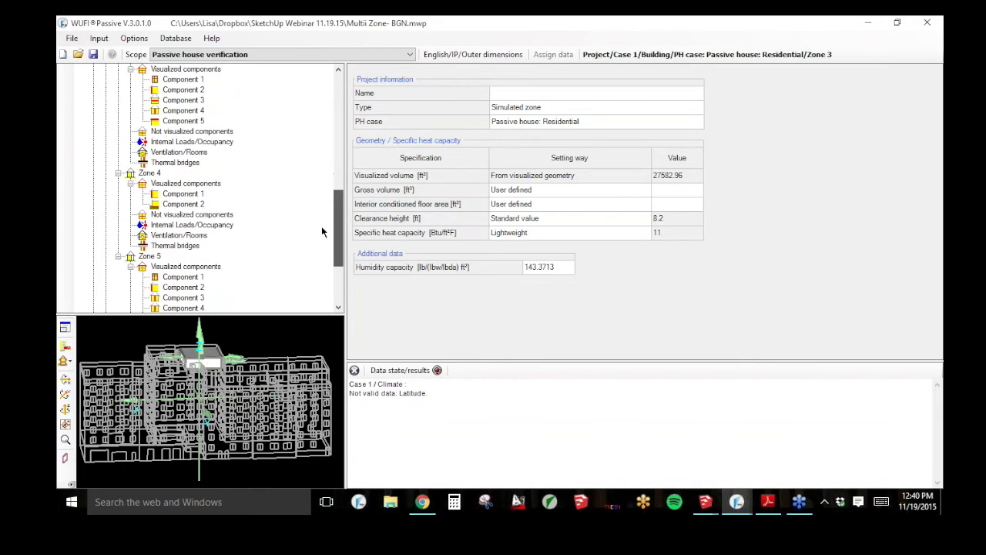
click(150, 173)
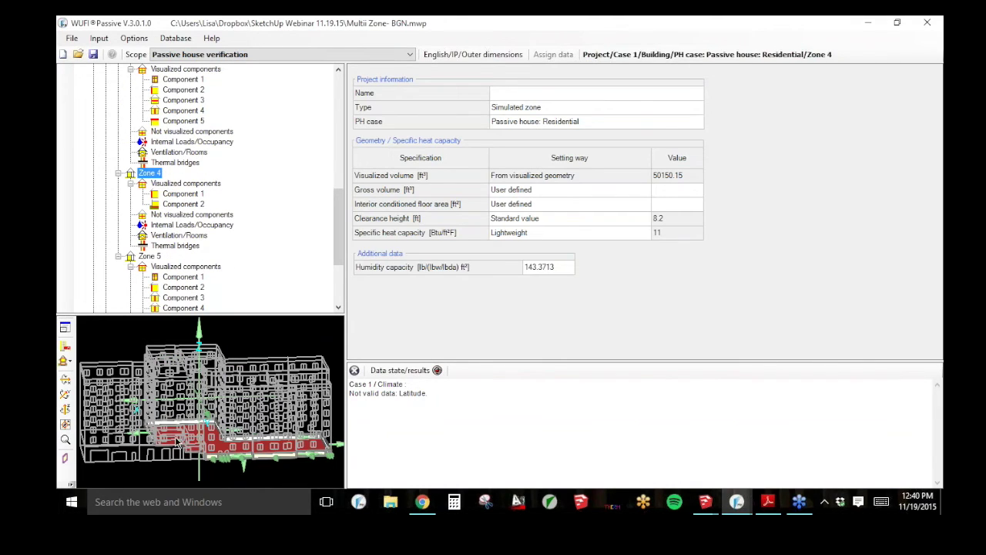
click(158, 257)
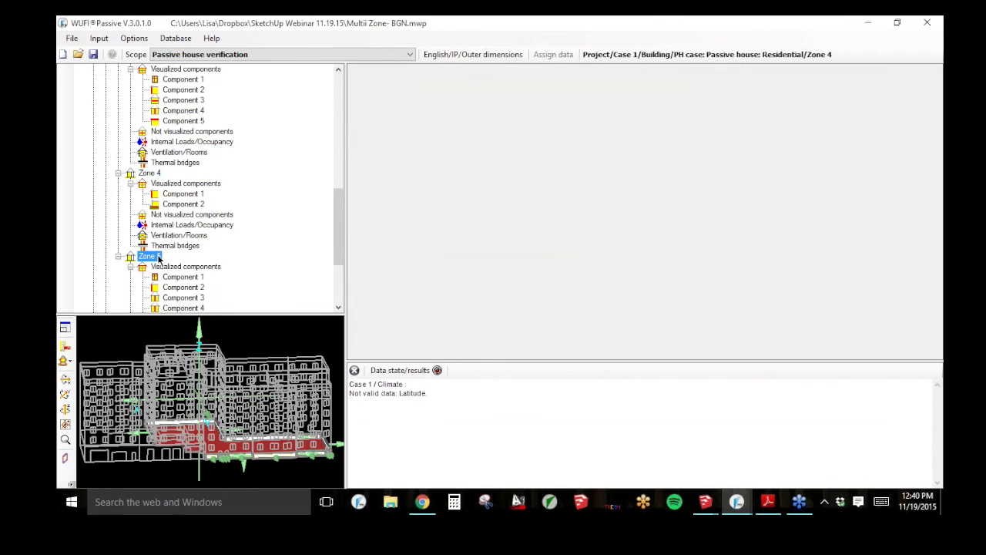
Step: Revisit Zones 3, 1 and 2, ending at Zone 3, to compare their visualized volumes and highlighted geometry
drag(343, 230, 340, 184)
click(150, 205)
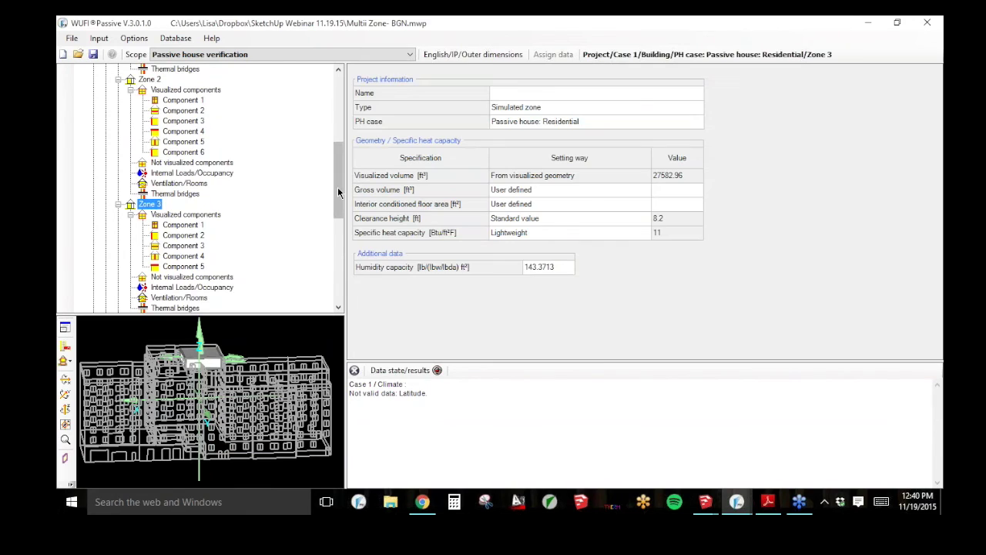
scroll(302, 138, up, 7)
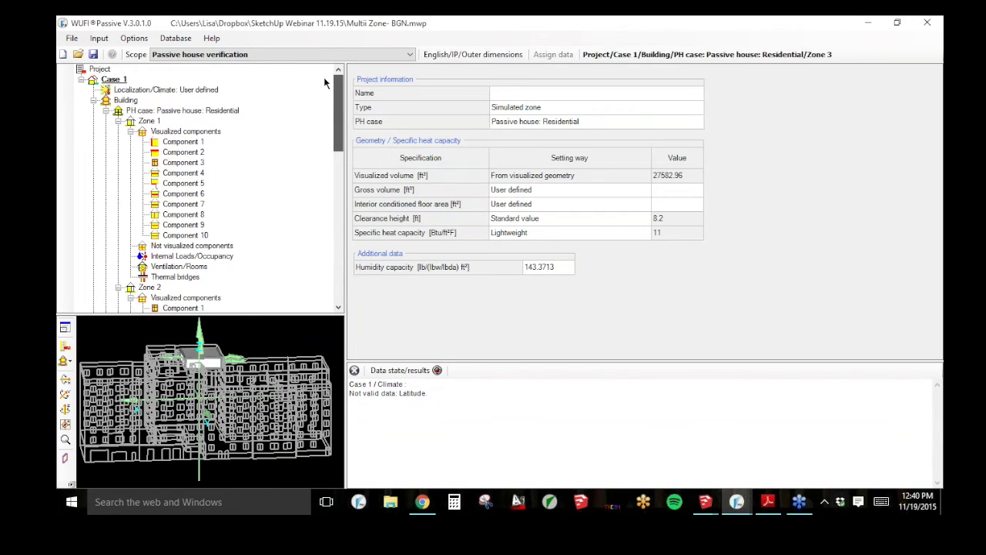
click(150, 121)
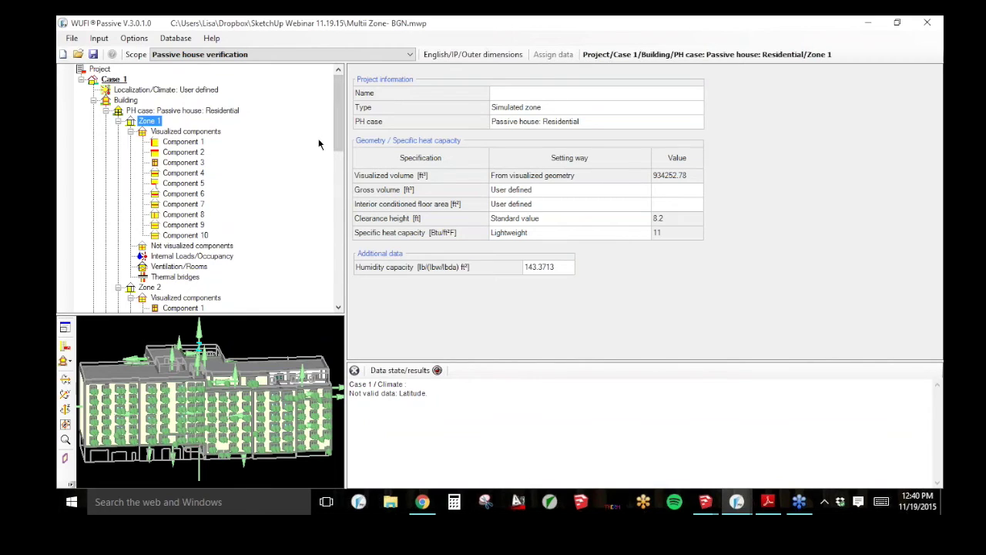
drag(340, 137, 341, 147)
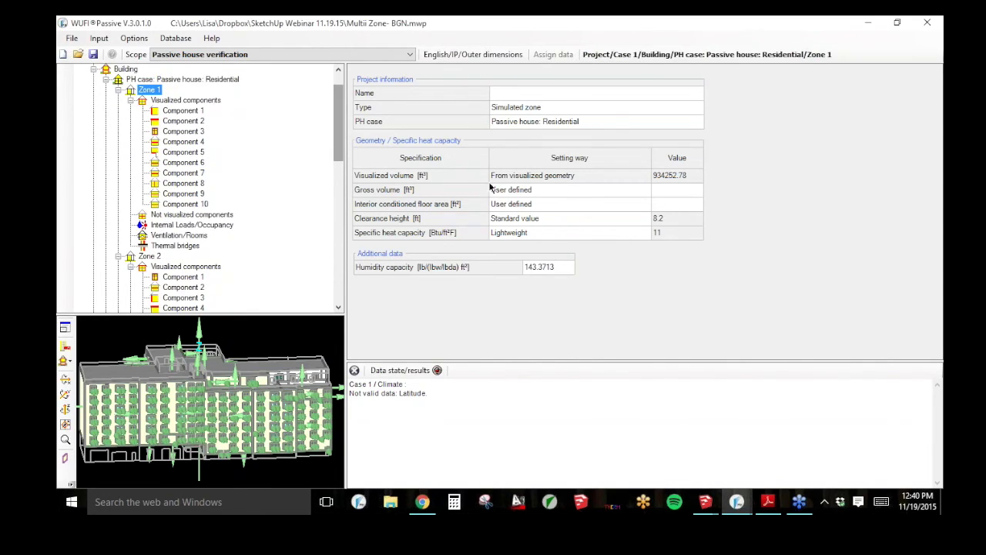
click(148, 257)
drag(339, 150, 340, 188)
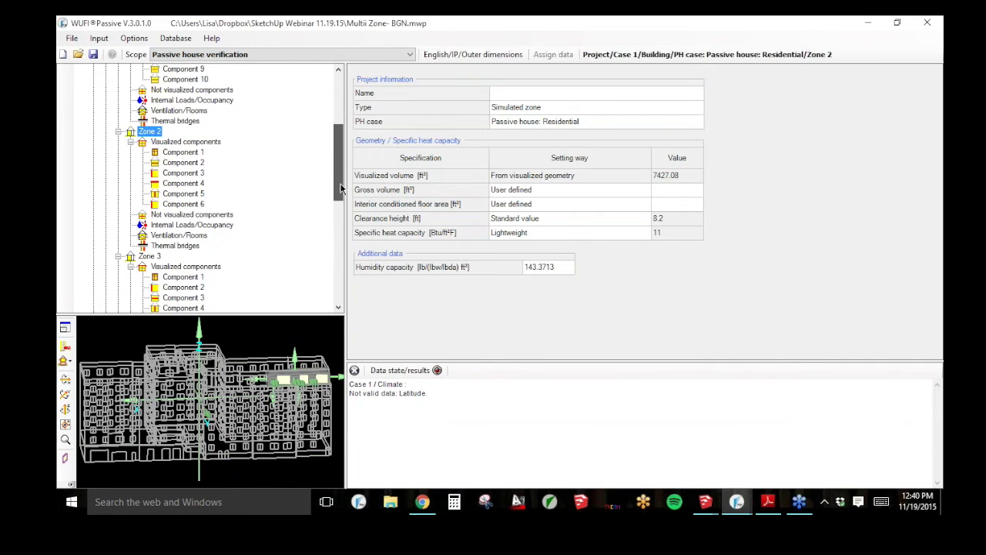
click(151, 259)
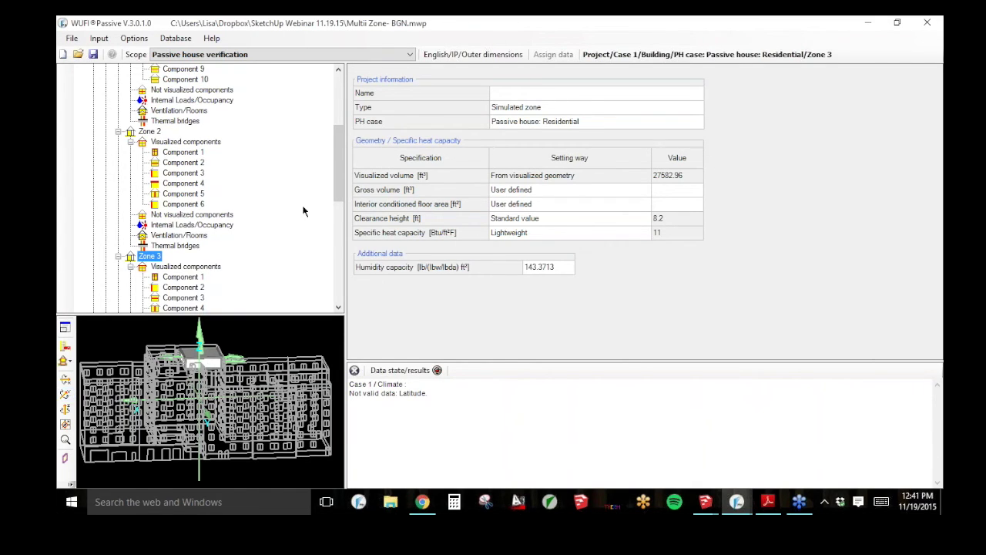
drag(343, 173, 345, 198)
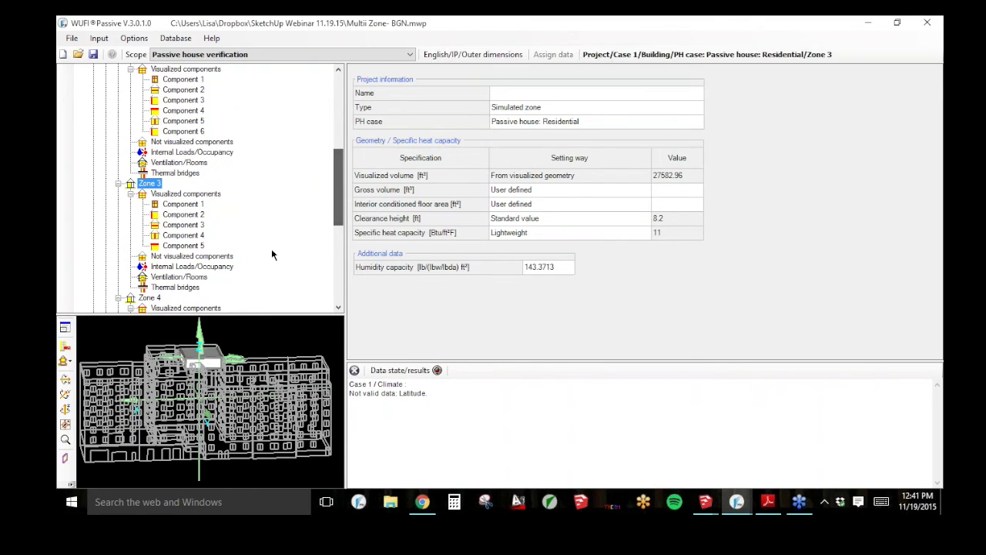
Step: Magnify the 3D view on Zone 3 and switch to the Karpiak example model in SketchUp
click(66, 439)
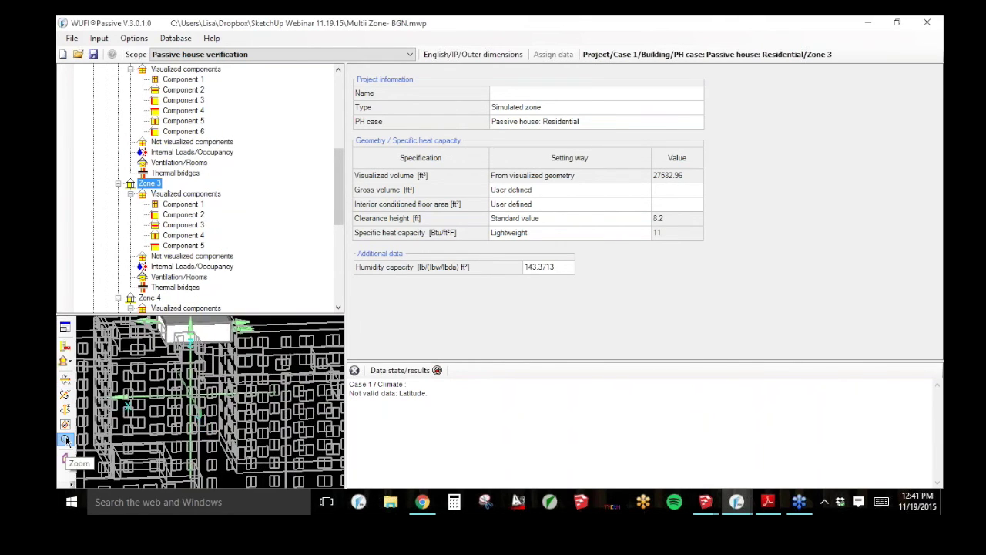
click(712, 509)
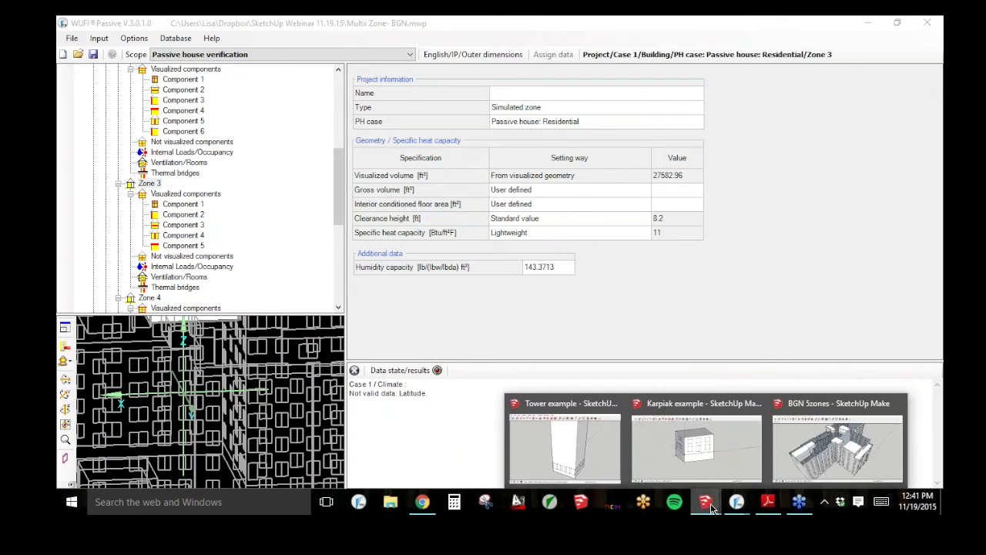
click(710, 453)
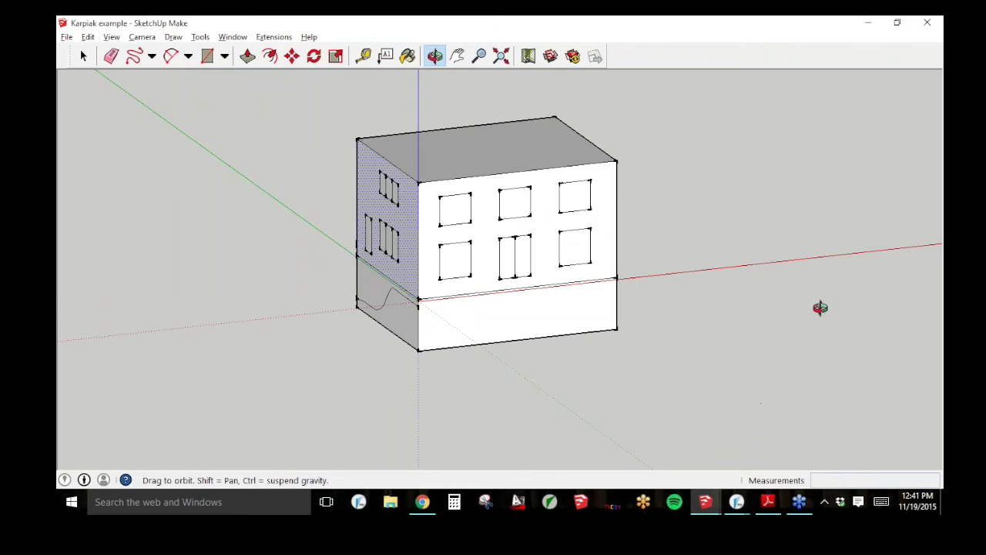
Step: Switch to the BGN multi-zone project in WUFI Passive and set the inner side of Zone 3's wall bordering Zone 1 to Zone 1
click(737, 502)
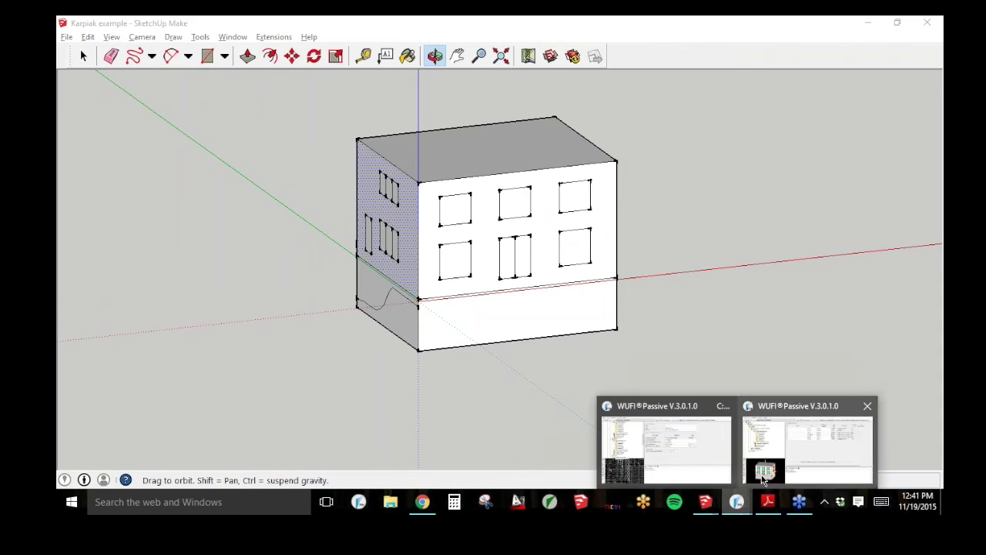
click(765, 478)
drag(176, 367, 234, 377)
click(247, 378)
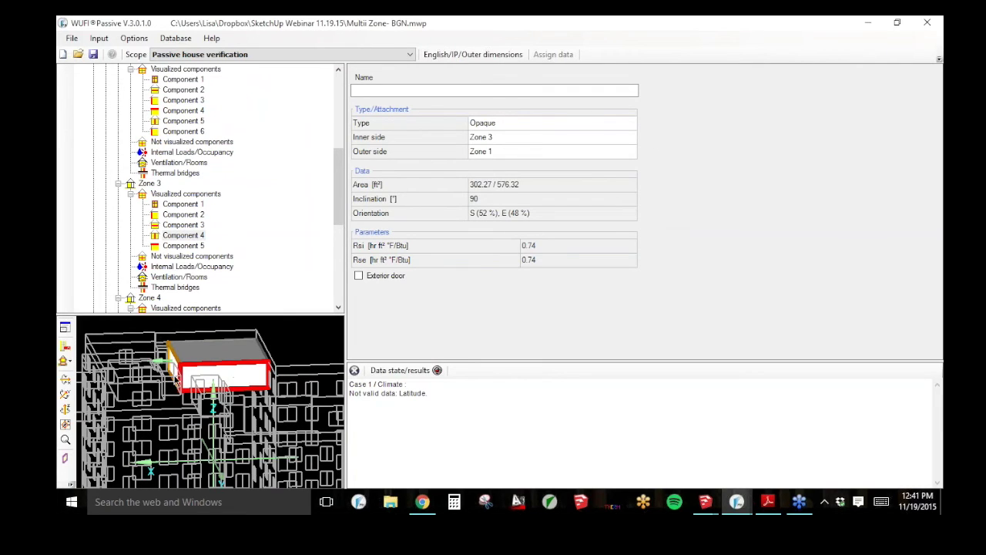
click(516, 137)
click(516, 136)
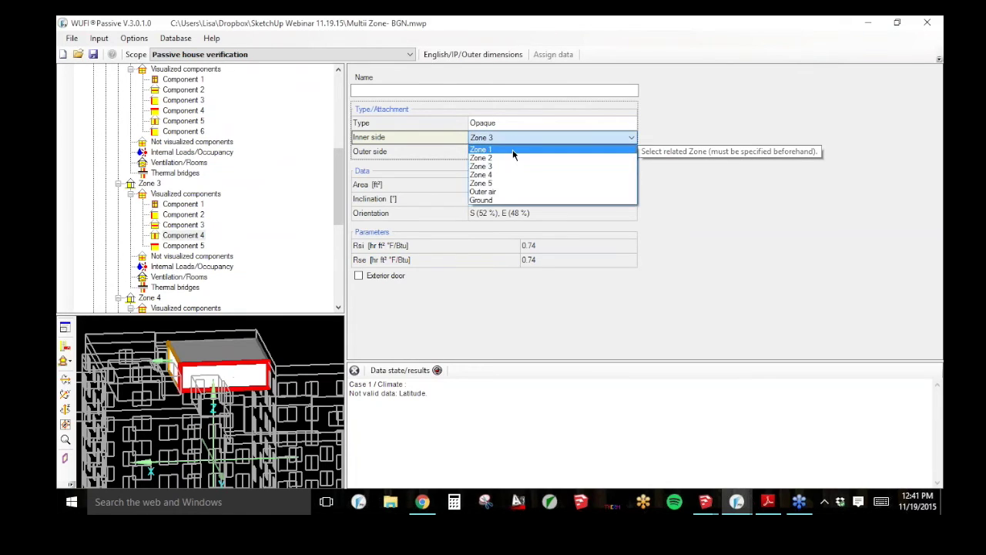
click(512, 151)
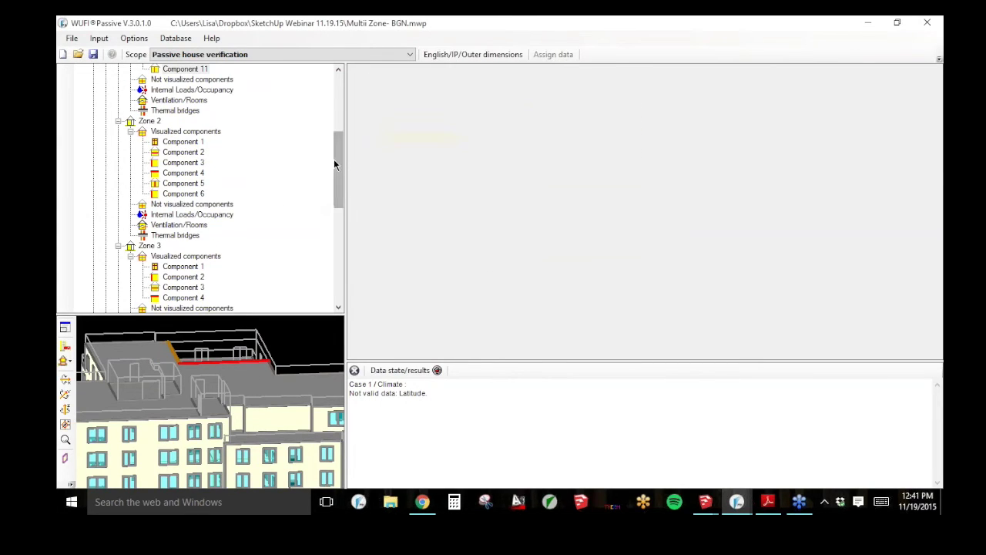
Step: Check Component 11 under Zone 1, and set the inner side of Zone 3's roof component to Zone 1
scroll(337, 146, up, 3)
click(193, 152)
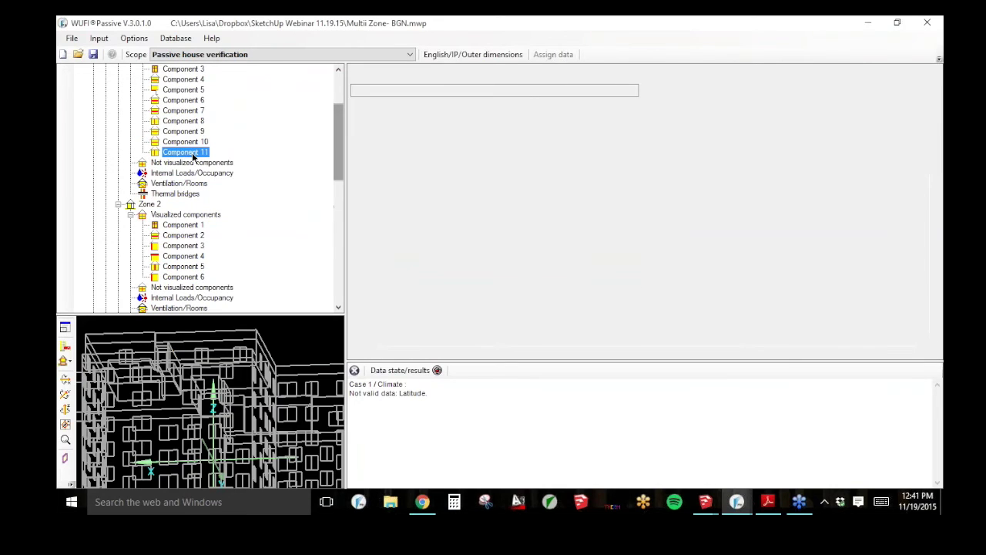
drag(335, 140, 343, 204)
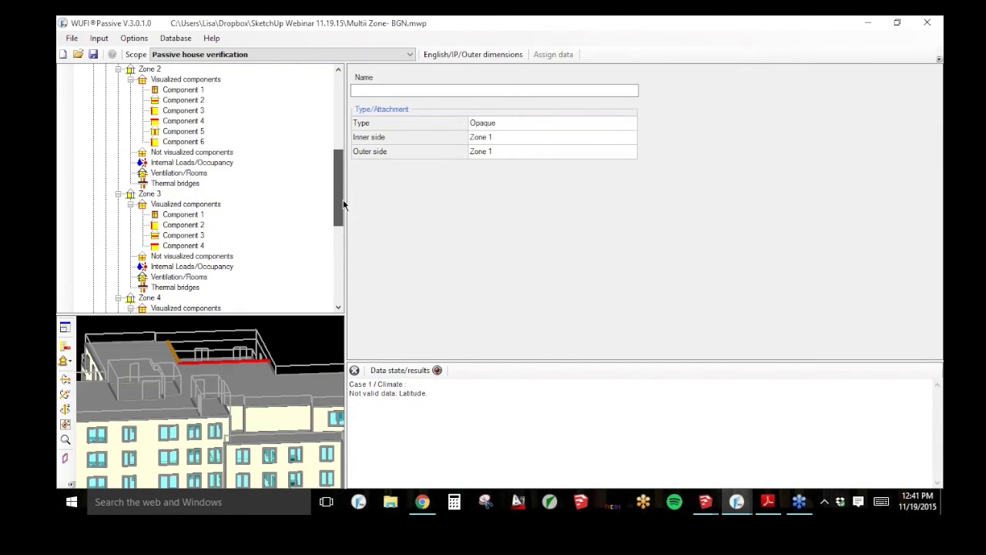
click(179, 247)
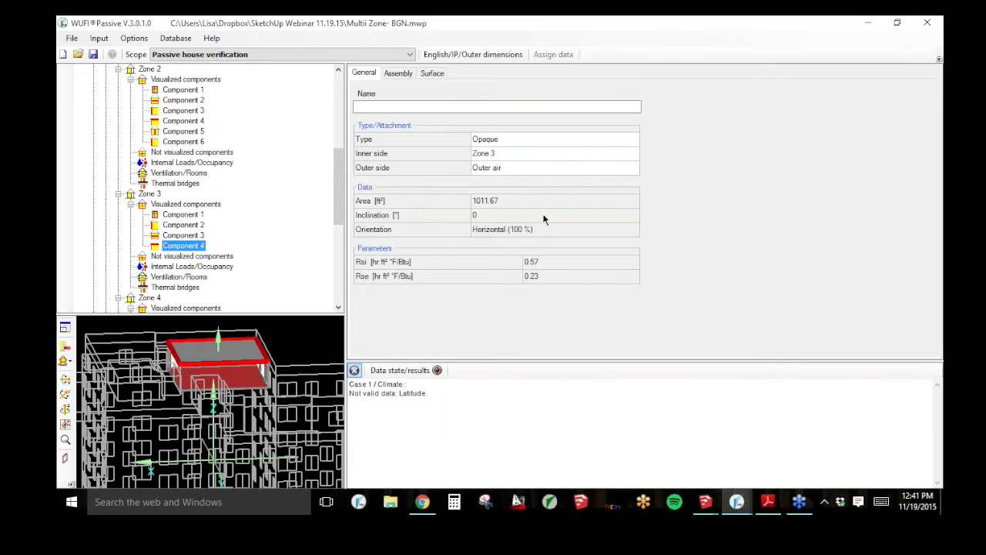
click(558, 169)
click(557, 154)
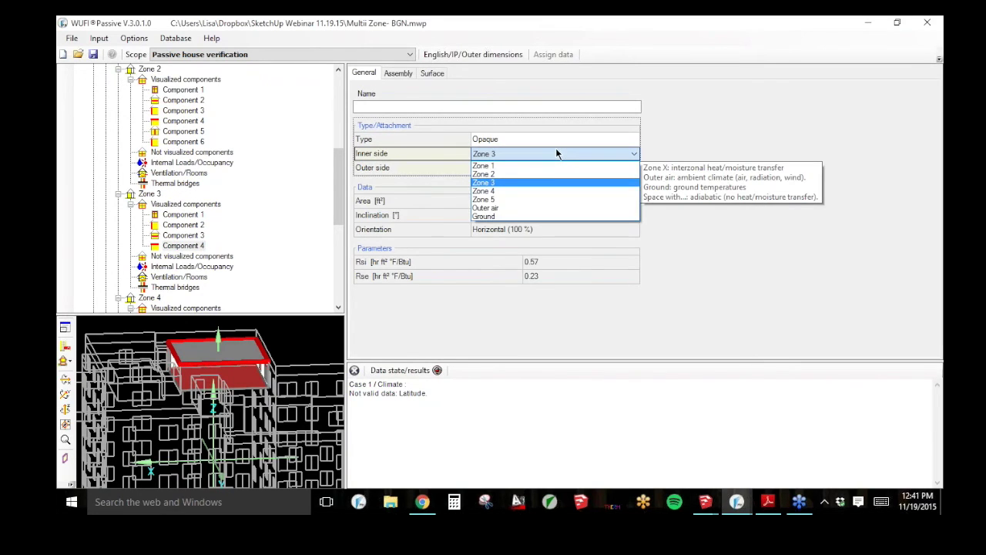
click(544, 165)
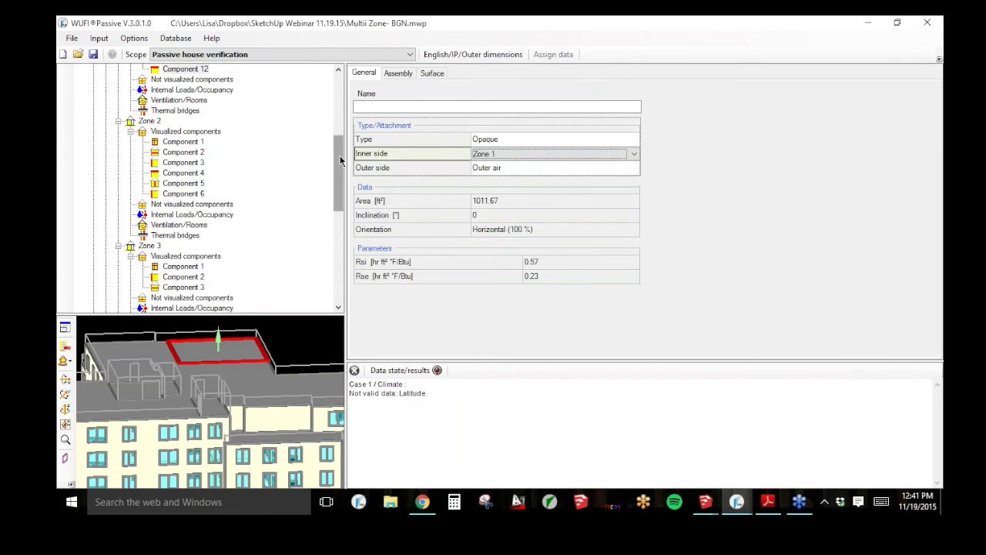
Step: Set the inner side of Zone 3's exterior wall and transparent window components to Zone 1
drag(336, 152, 336, 167)
click(180, 225)
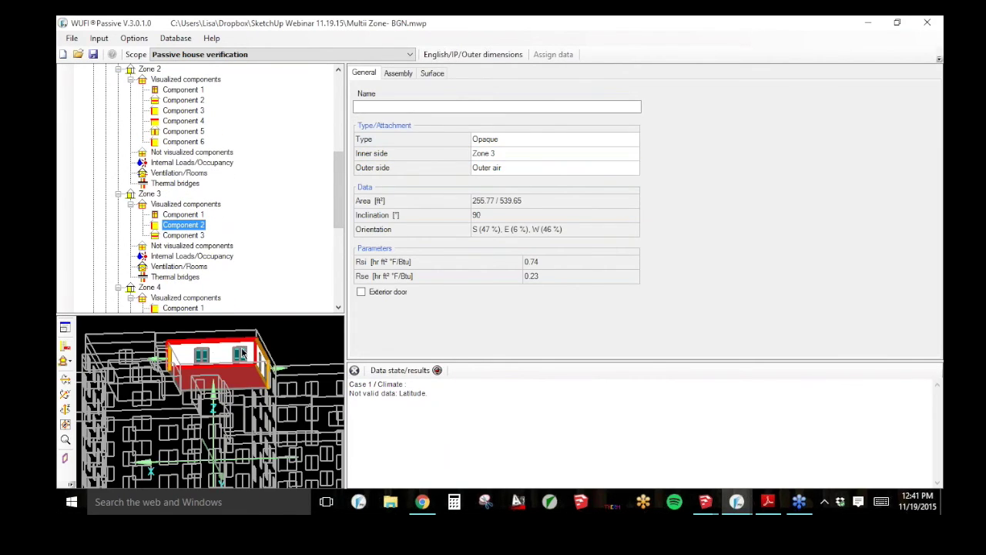
click(545, 158)
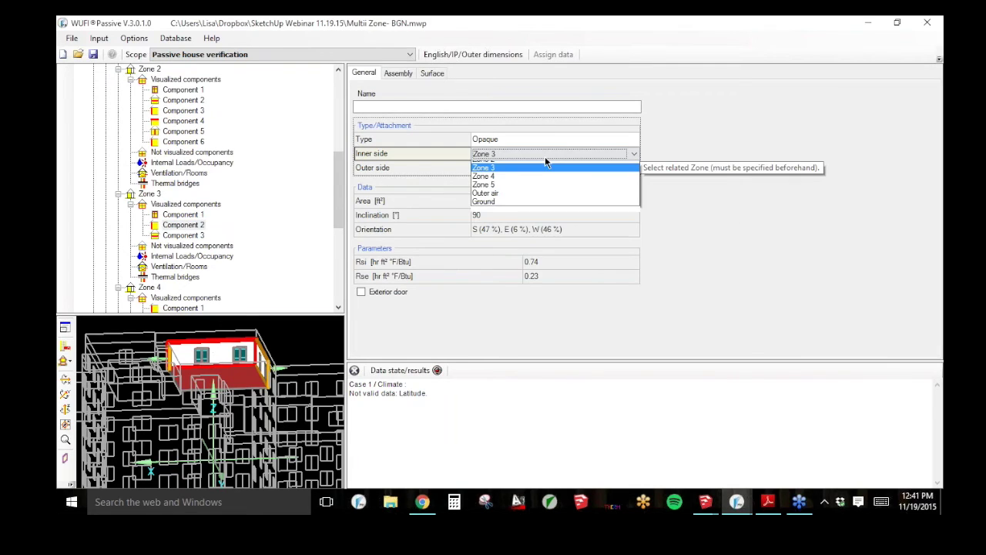
click(545, 165)
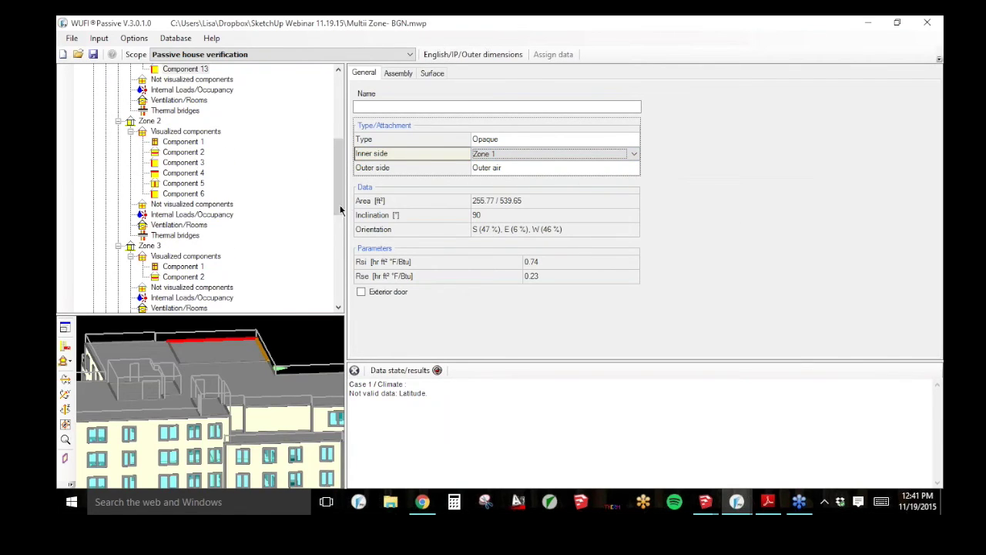
click(172, 266)
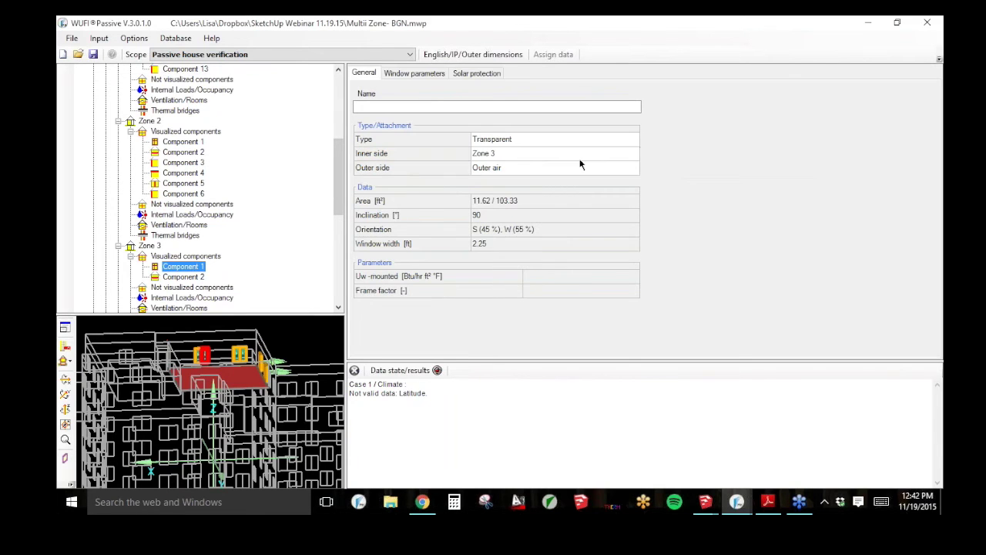
click(544, 158)
click(541, 163)
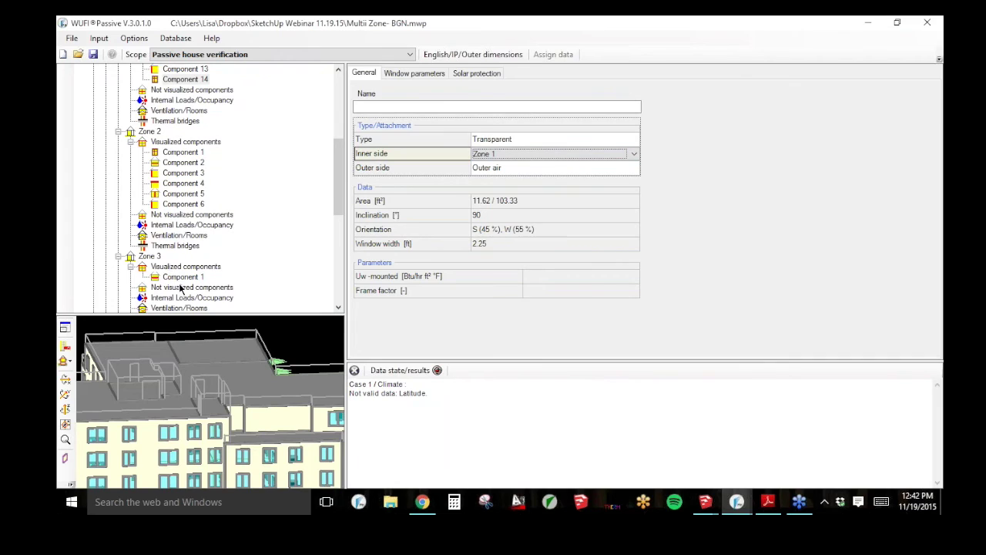
Step: Set the inner side of Zone 3's remaining horizontal floor component to Zone 1
click(178, 278)
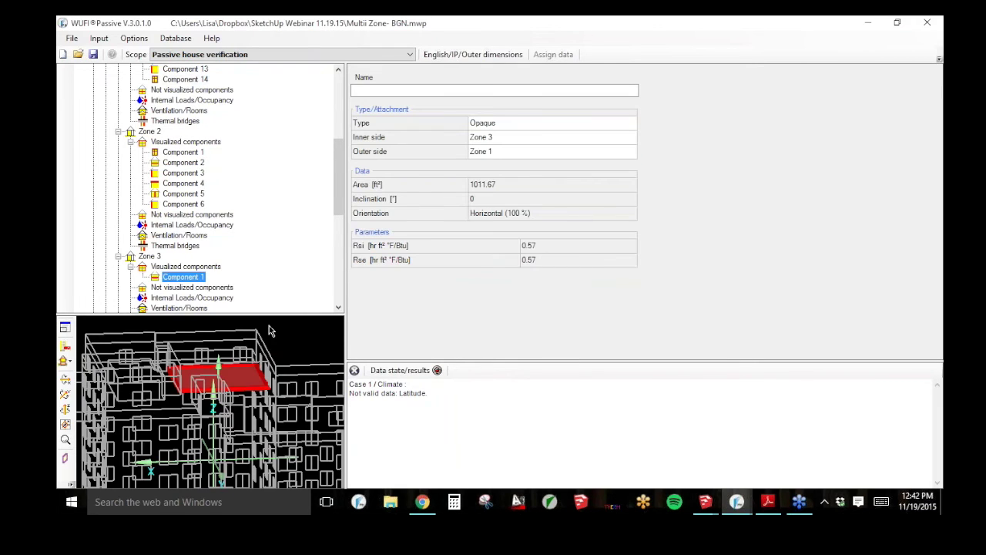
click(509, 136)
click(504, 146)
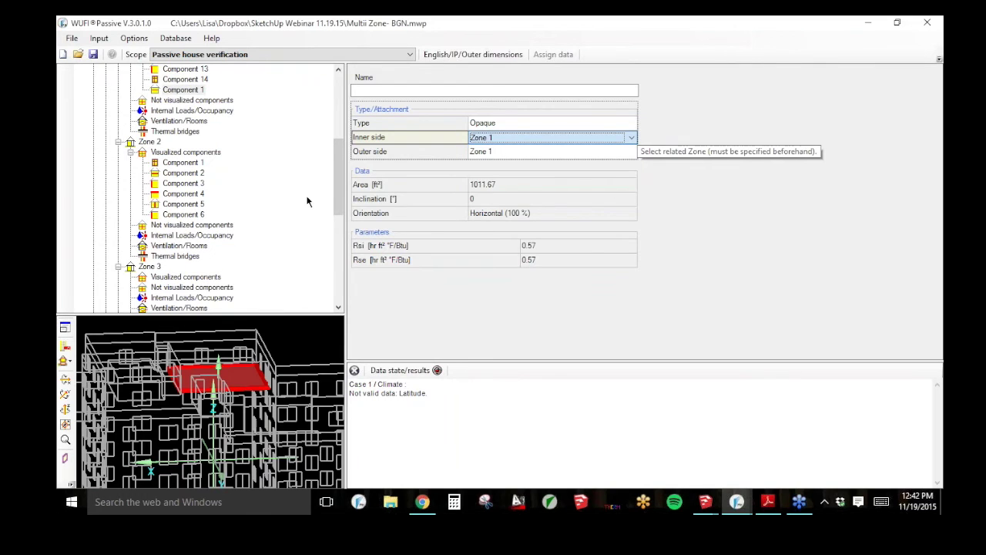
Step: Examine Zone 3's visualized components and volume data, and review the component list under Zone 1
scroll(328, 179, down, 3)
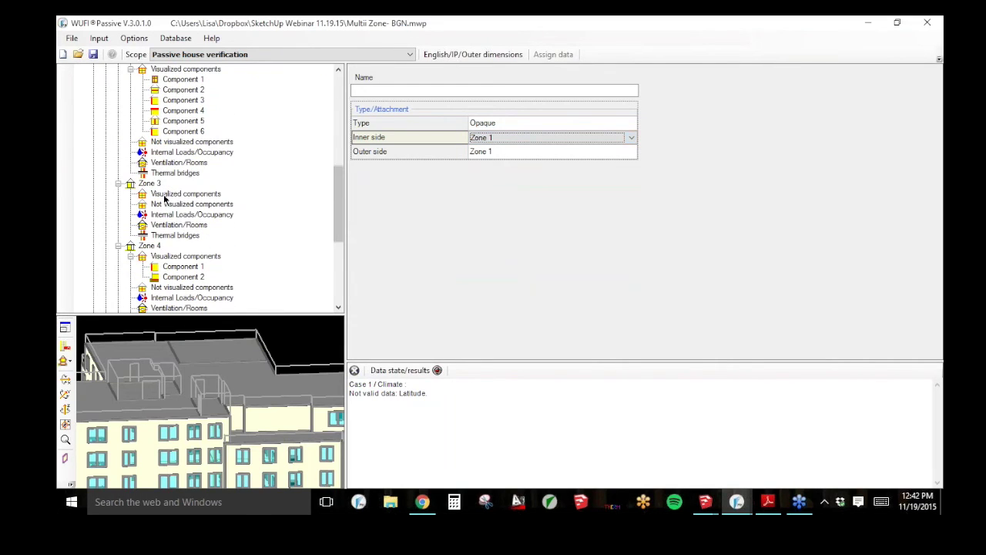
click(164, 195)
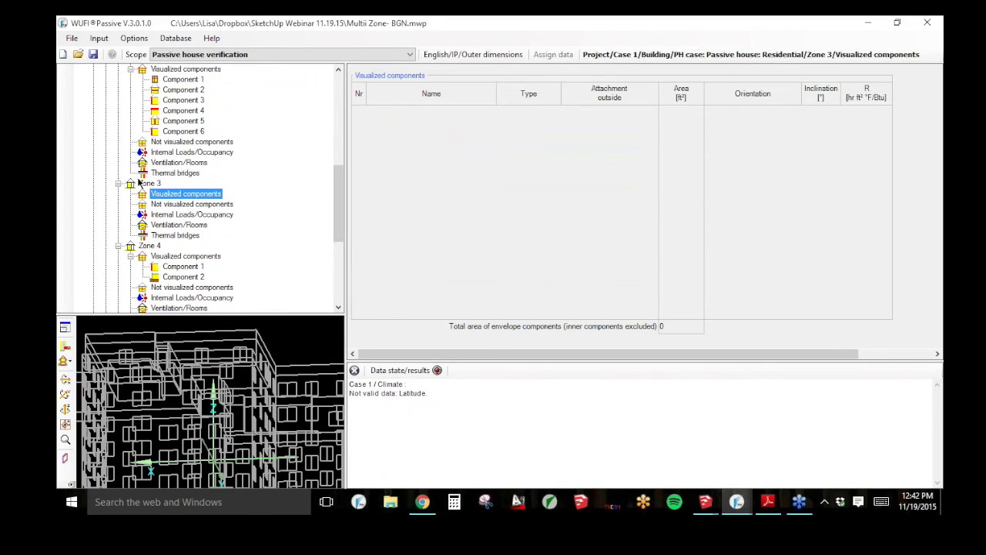
click(158, 173)
click(150, 183)
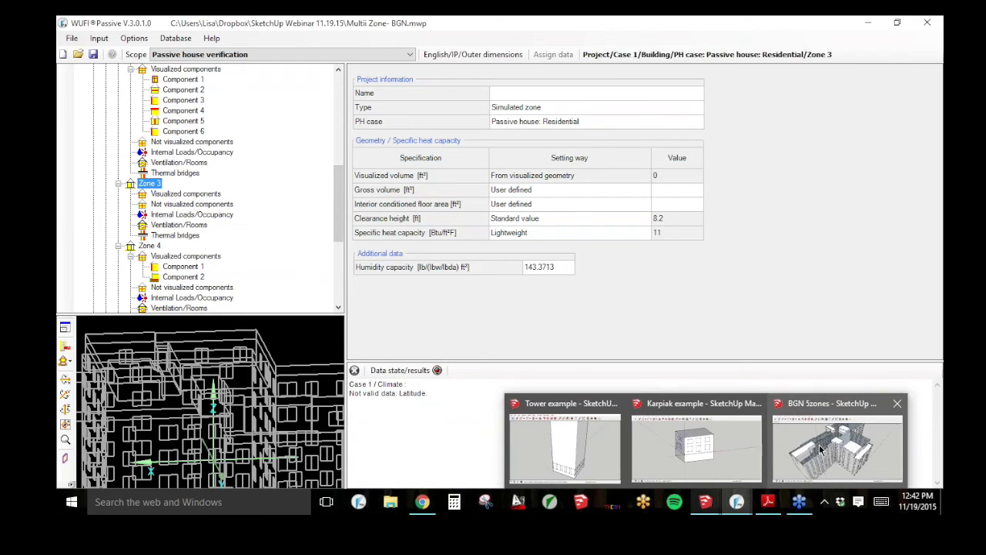
drag(338, 216, 339, 125)
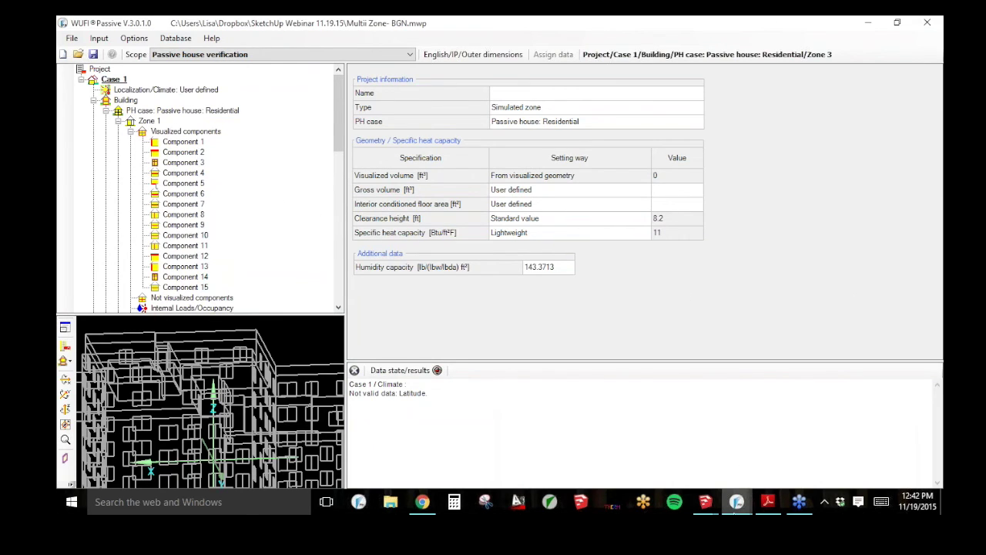
Step: Switch to the Tower example model in SketchUp, maximize its window and orbit to face the tower's front wall
mouse_move(740, 505)
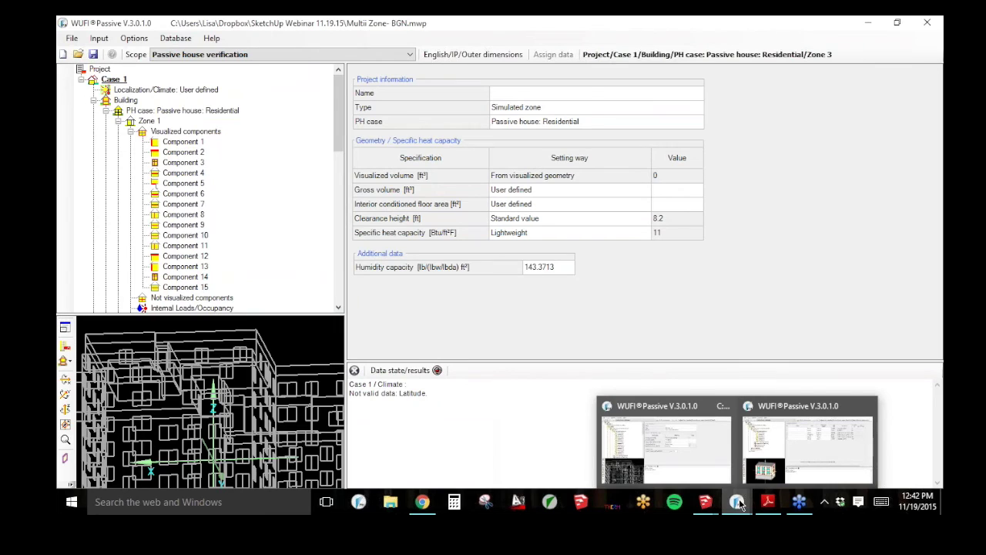
click(769, 455)
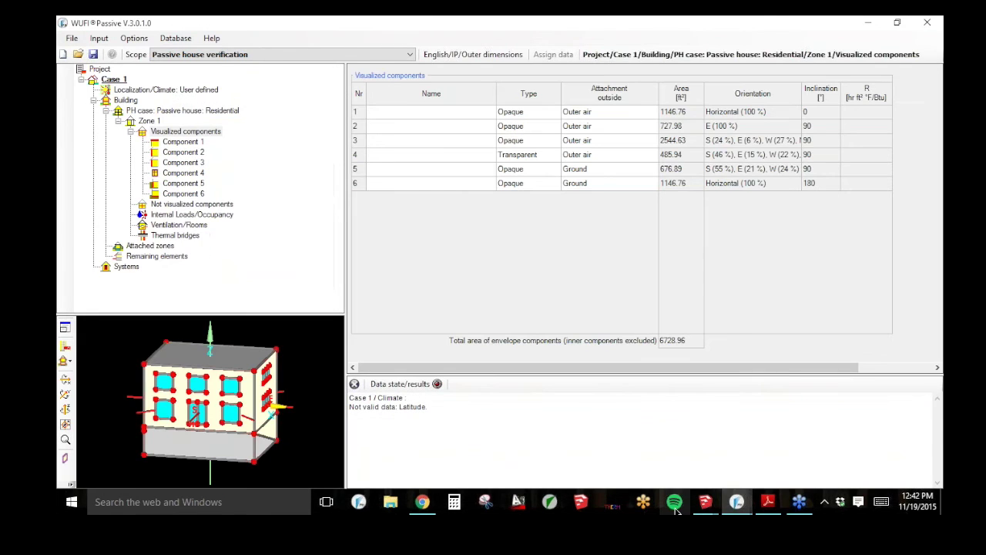
mouse_move(700, 511)
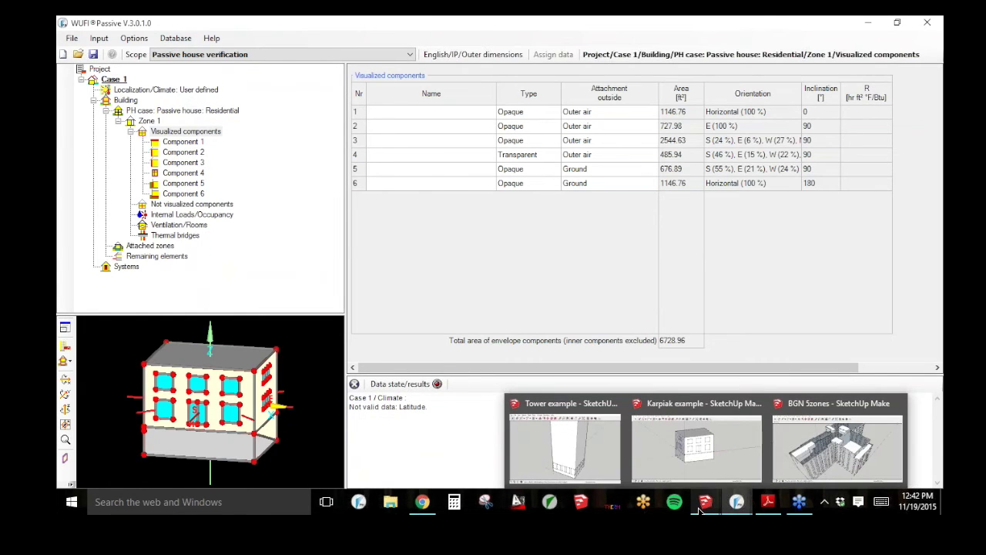
click(610, 440)
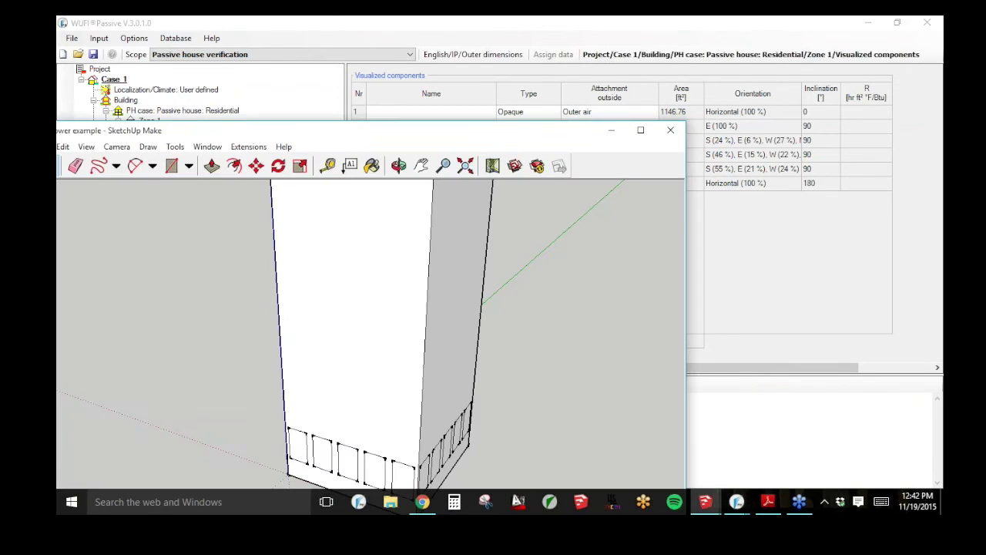
click(641, 130)
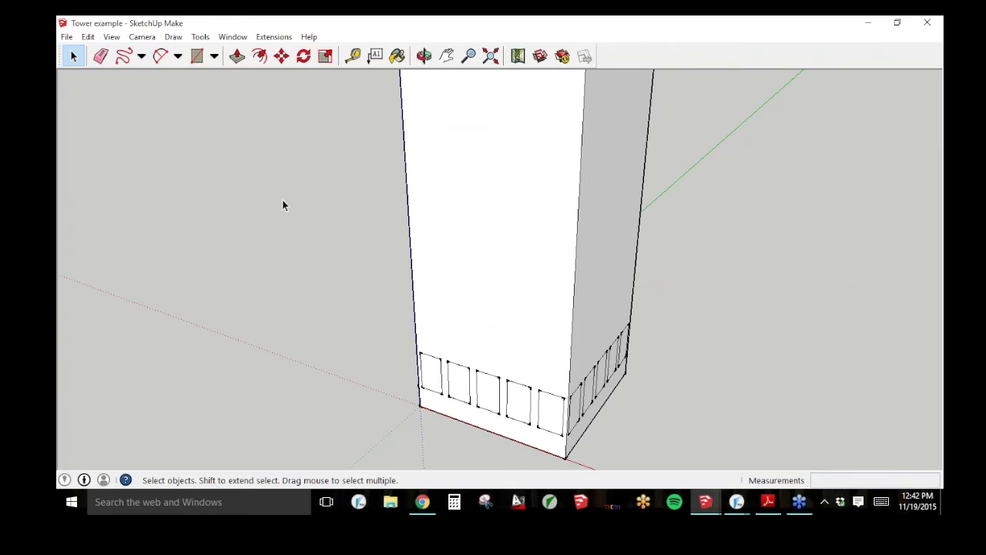
click(424, 55)
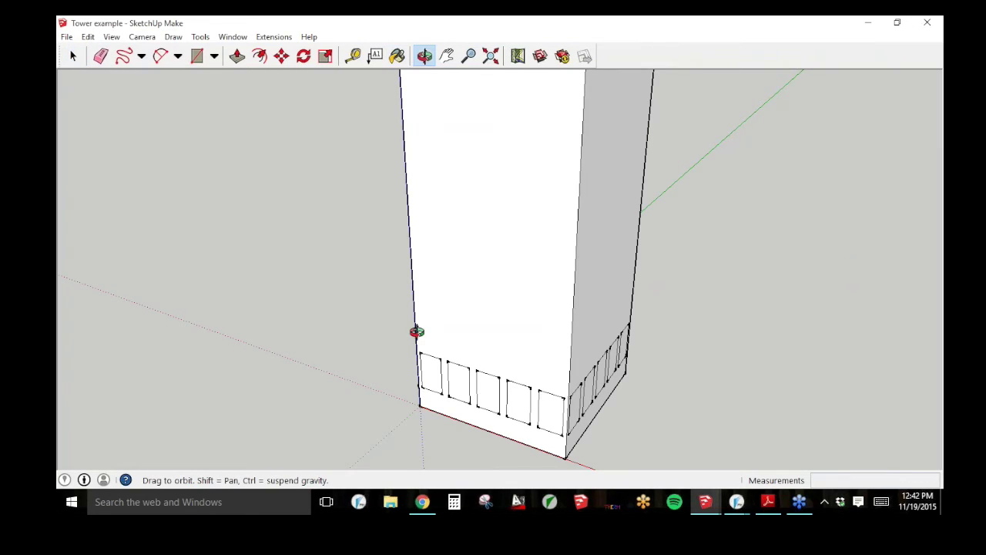
drag(416, 331, 509, 317)
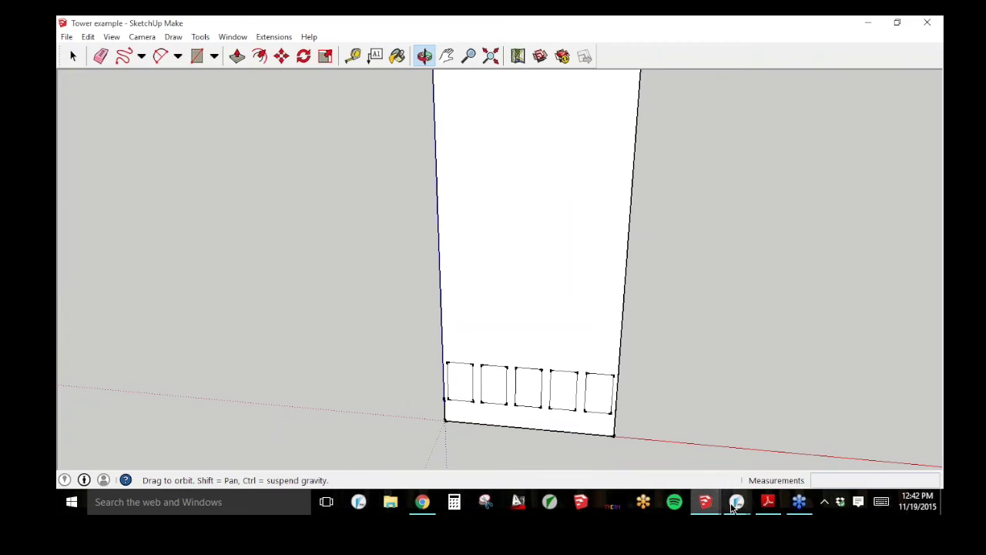
Step: Minimize both WUFI Passive windows, return to the Tower example in SketchUp and activate the Orbit tool
mouse_move(736, 505)
click(806, 440)
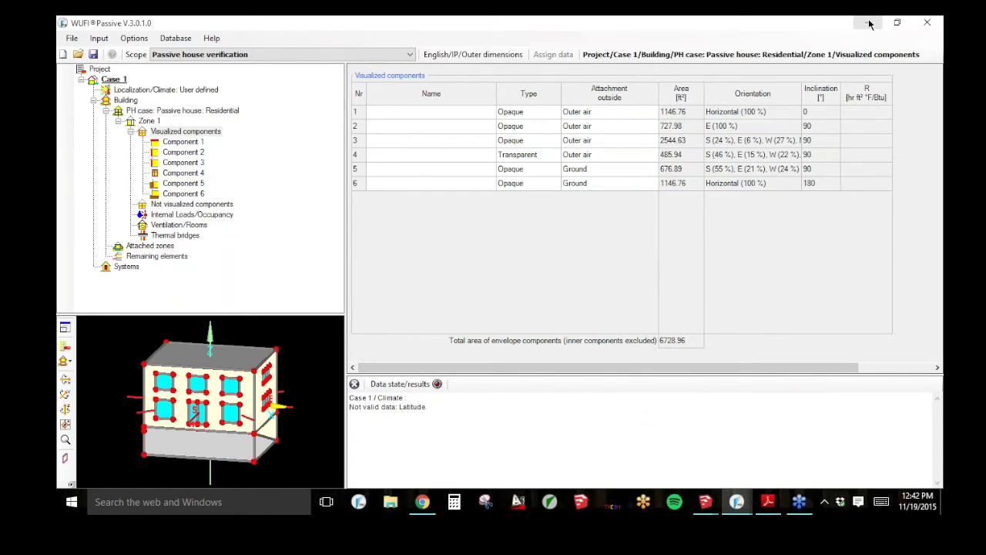
click(869, 23)
mouse_move(711, 381)
mouse_down()
mouse_move(681, 372)
mouse_move(696, 408)
mouse_up()
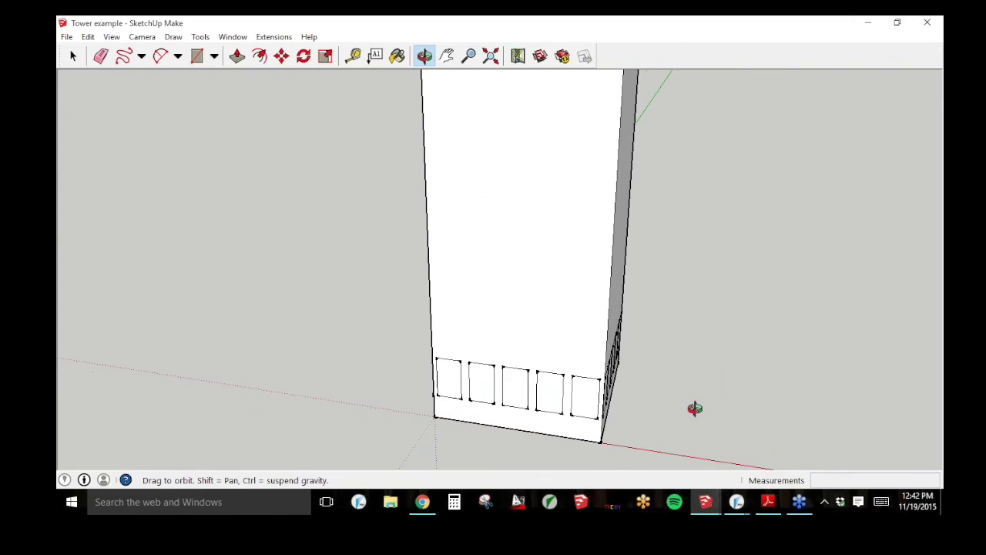
click(736, 502)
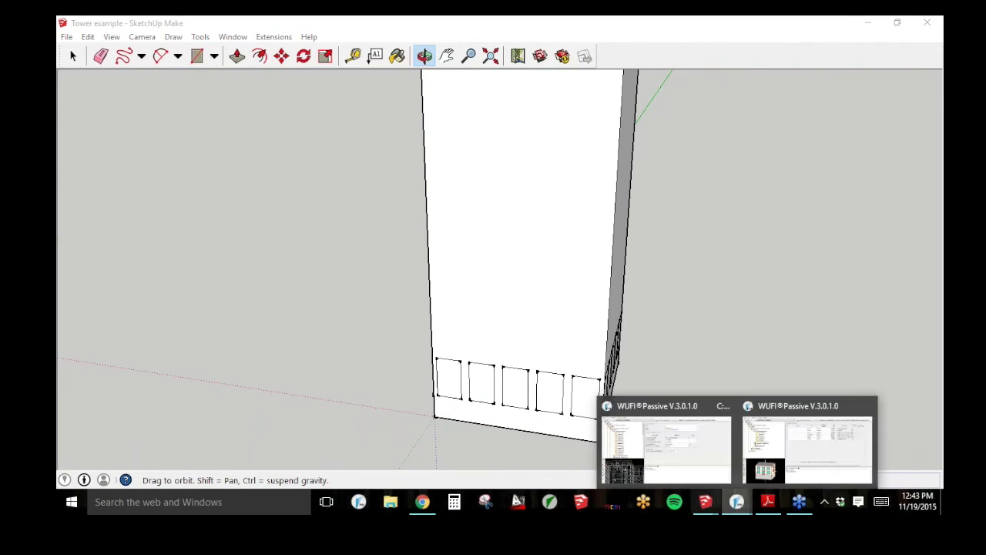
click(724, 443)
mouse_move(747, 494)
click(758, 454)
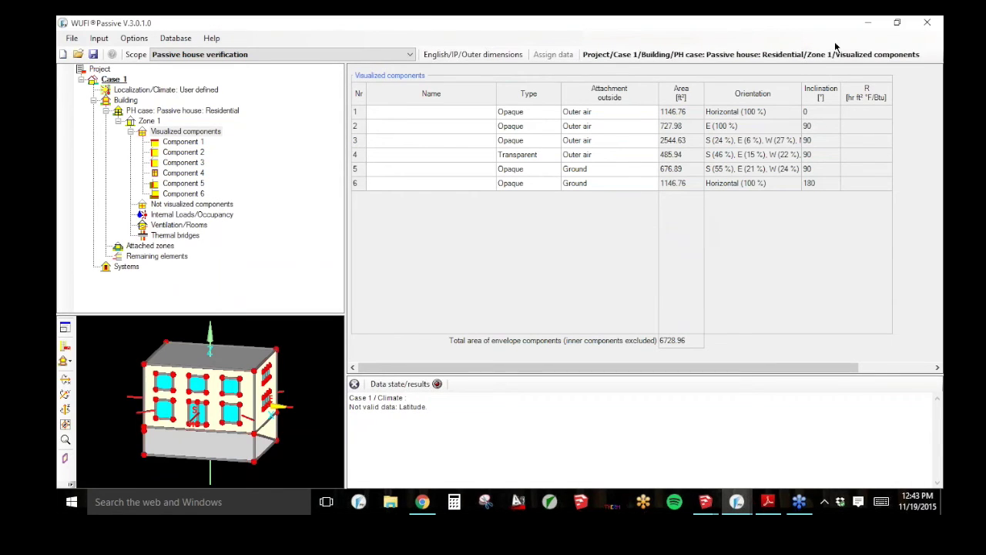
click(867, 24)
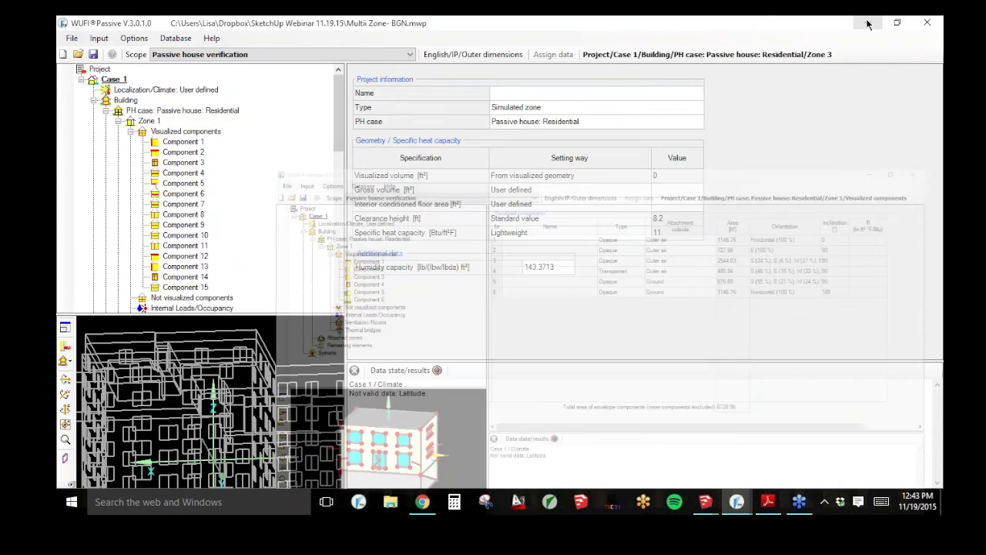
click(867, 23)
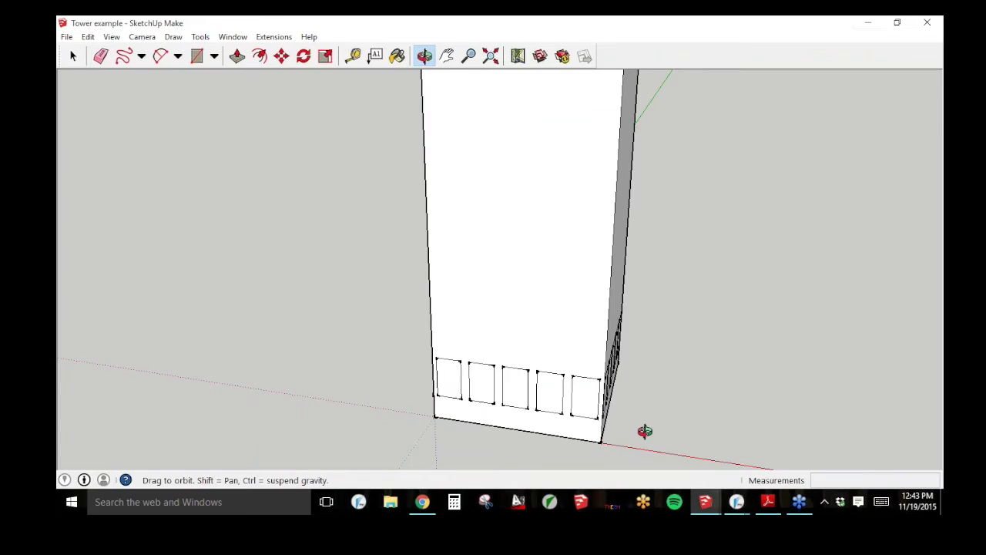
click(69, 57)
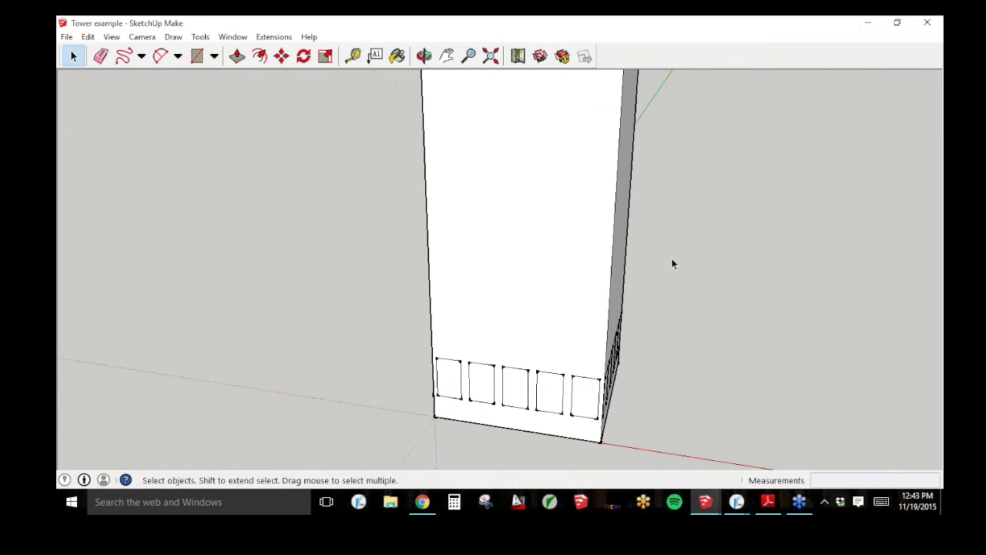
click(425, 56)
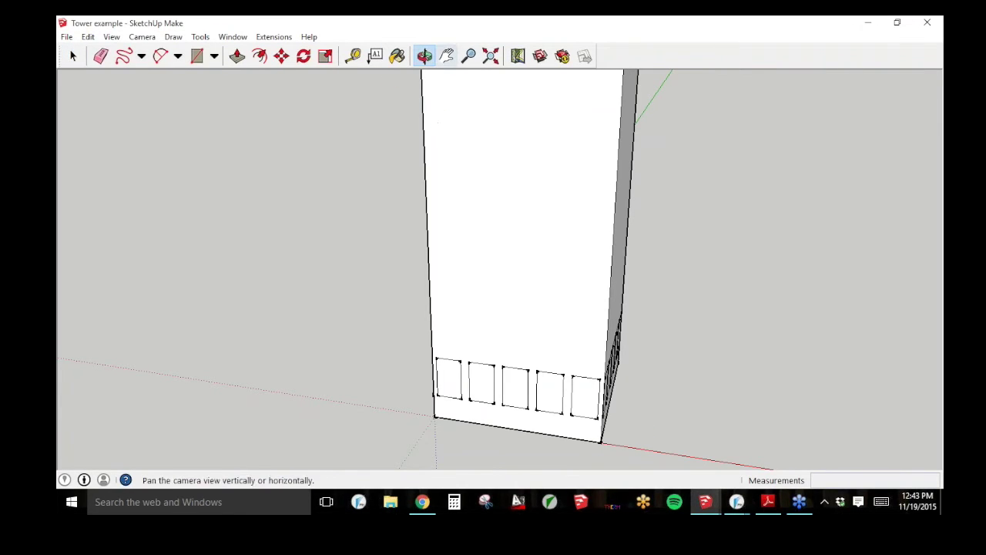
Step: Examine the tower and the row of windows around its base from several sides
click(469, 55)
drag(464, 262, 464, 313)
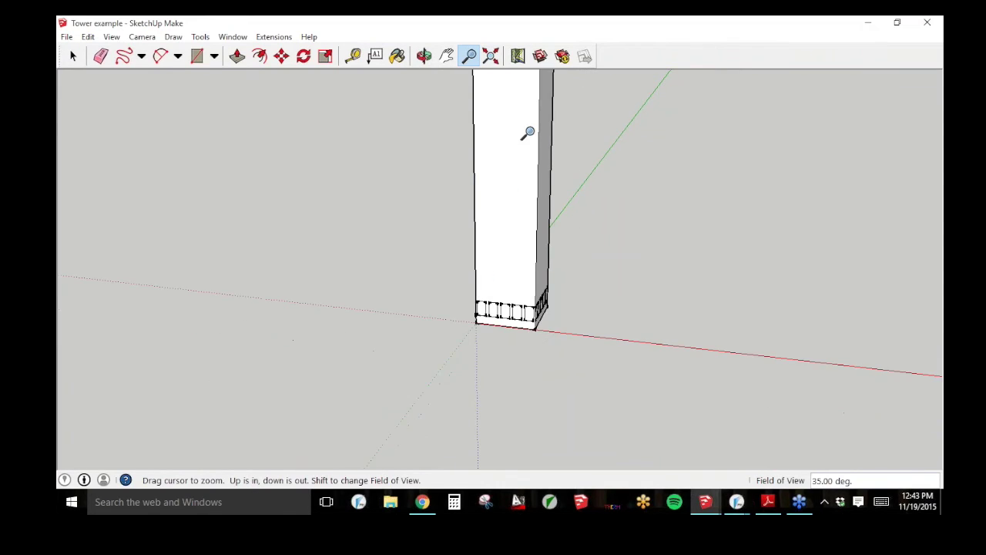
click(491, 55)
click(447, 56)
drag(487, 202, 416, 283)
click(469, 55)
drag(399, 377, 489, 272)
click(447, 56)
drag(331, 282, 408, 117)
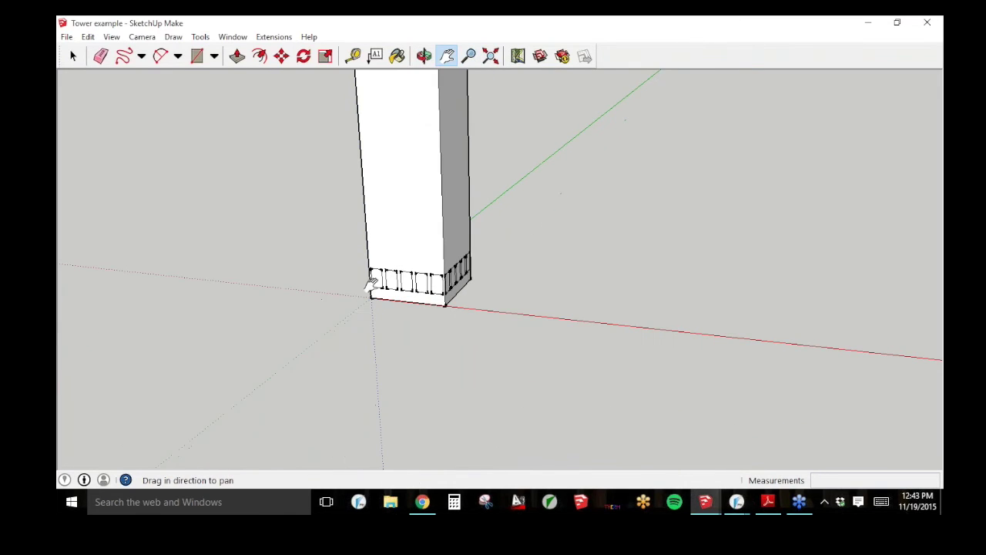
click(424, 55)
click(424, 55)
drag(401, 231, 406, 194)
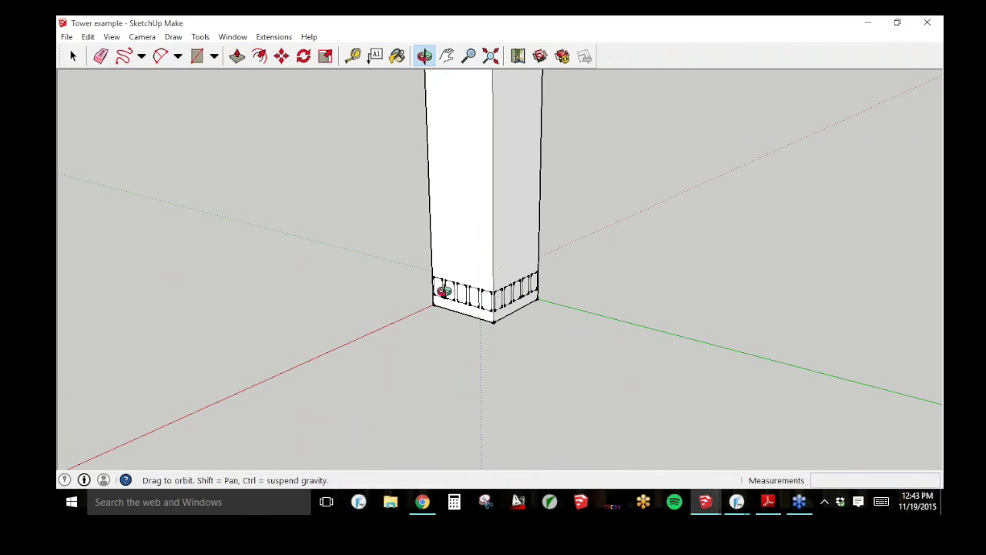
drag(529, 321, 165, 132)
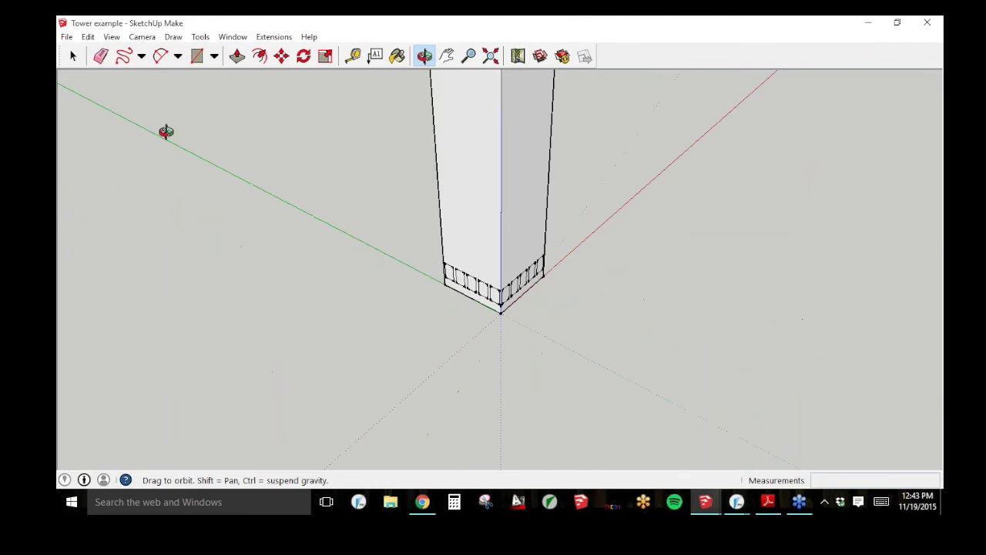
Step: Apply the WUFIplus properties Transparent, inner side Zone 1 and outer side Outer air to the tower's corner window face
click(73, 55)
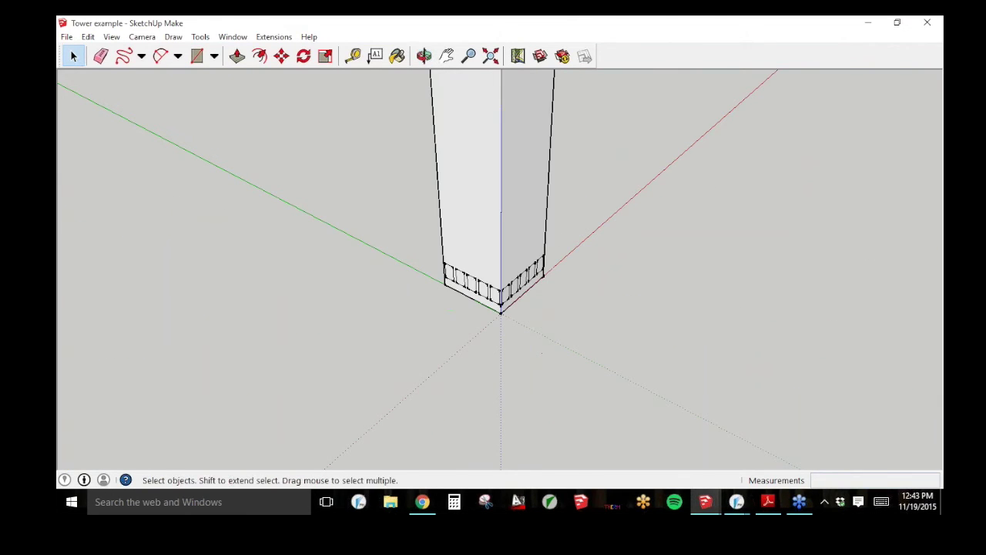
right_click(449, 278)
click(610, 325)
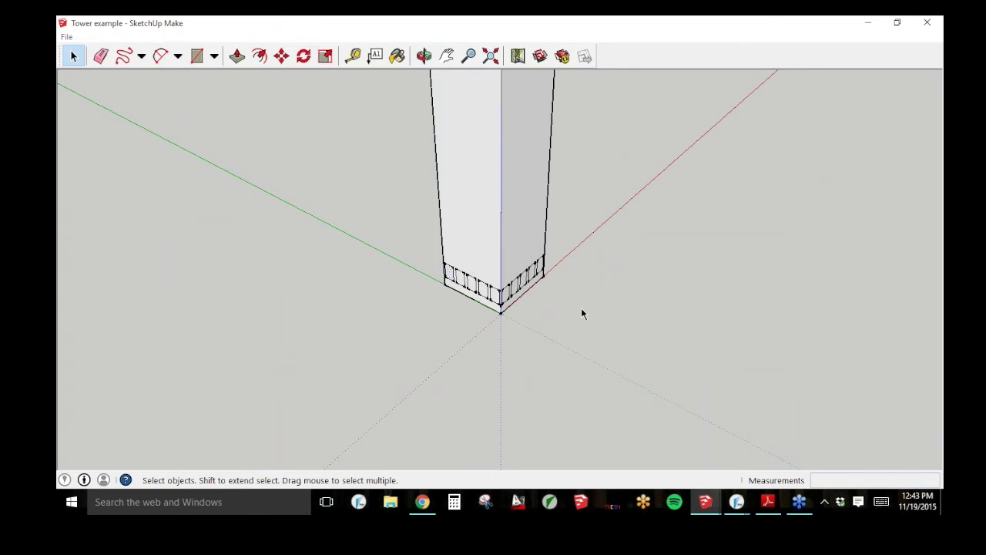
drag(471, 198, 236, 176)
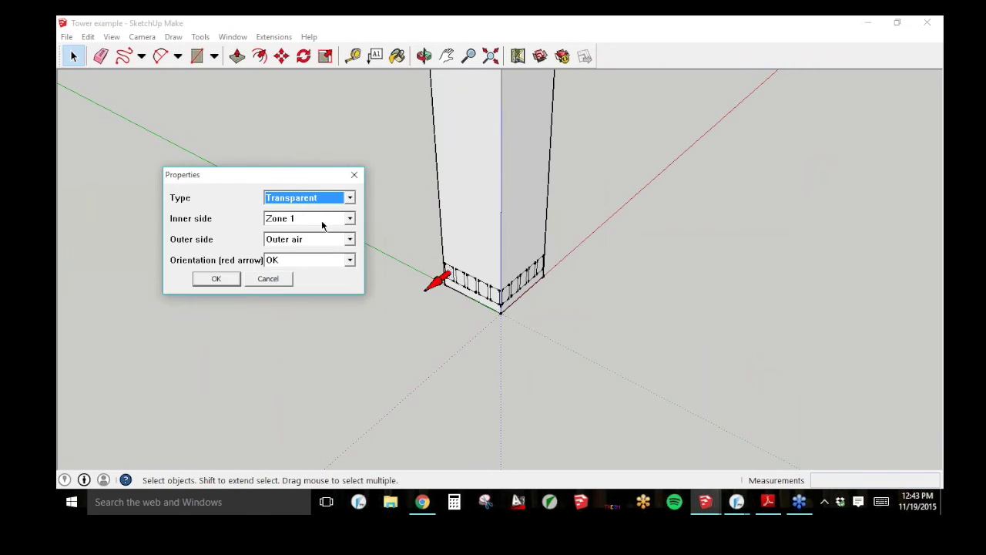
click(322, 220)
click(322, 244)
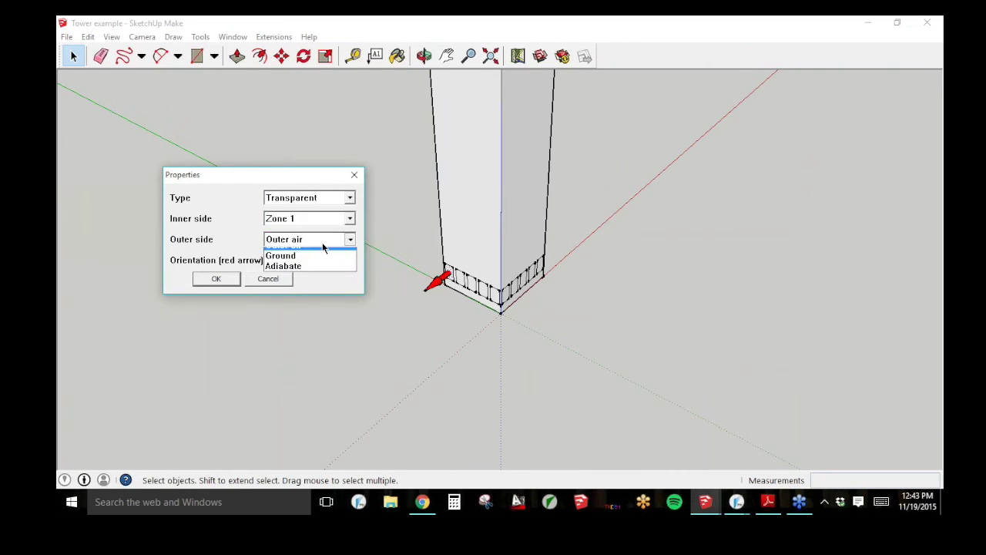
click(324, 250)
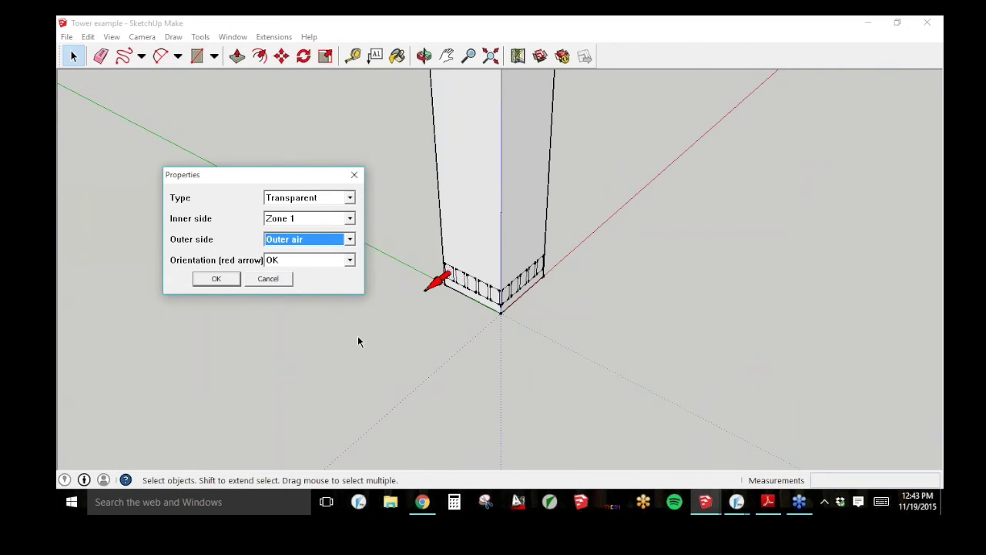
click(217, 279)
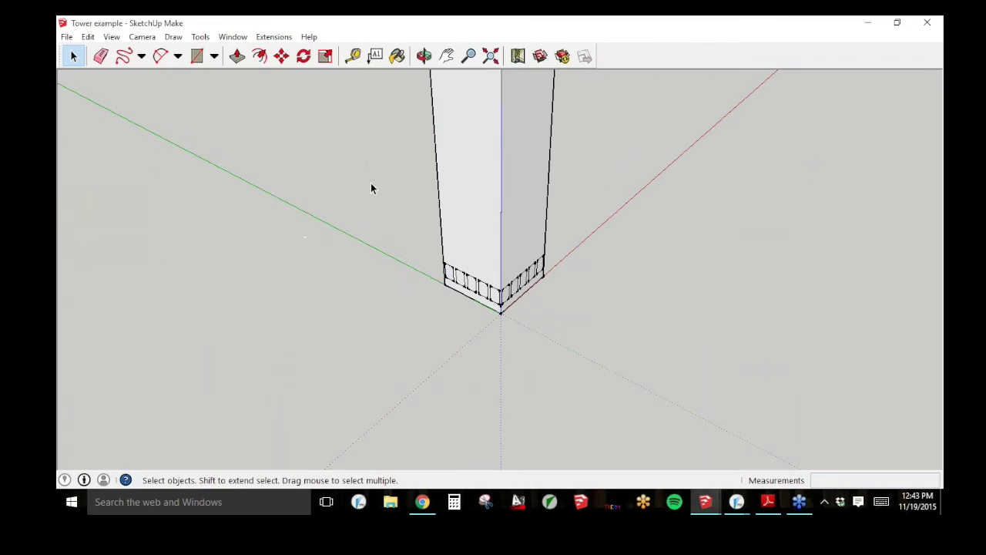
Step: Export the tower's WUFIplus geometry as tower-example.wps, replacing the existing file
click(447, 55)
drag(428, 154, 381, 289)
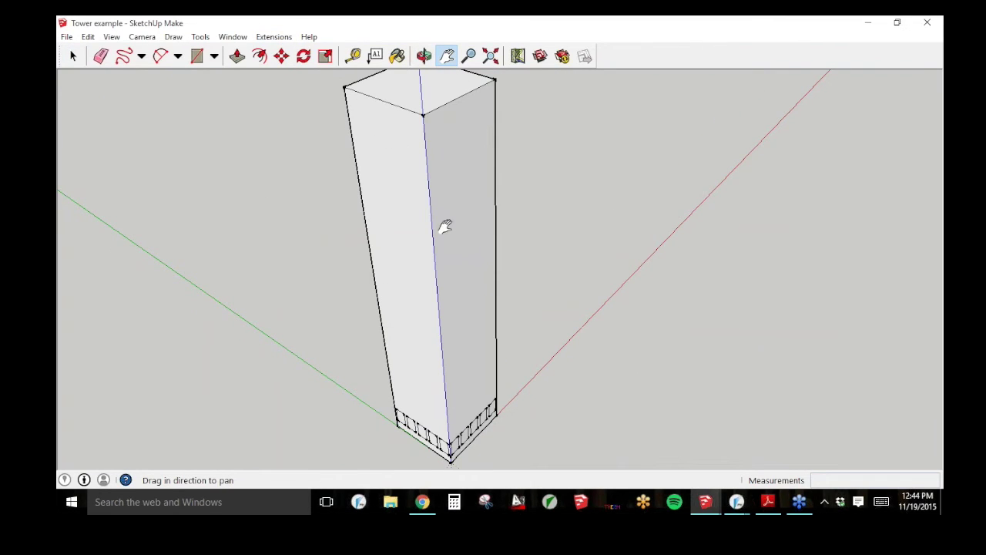
click(282, 37)
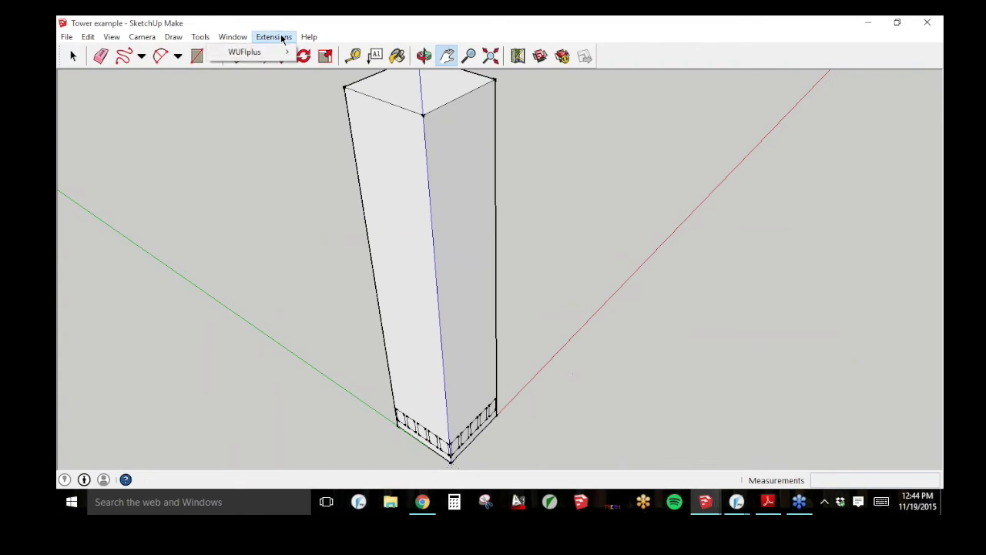
mouse_move(250, 52)
click(154, 81)
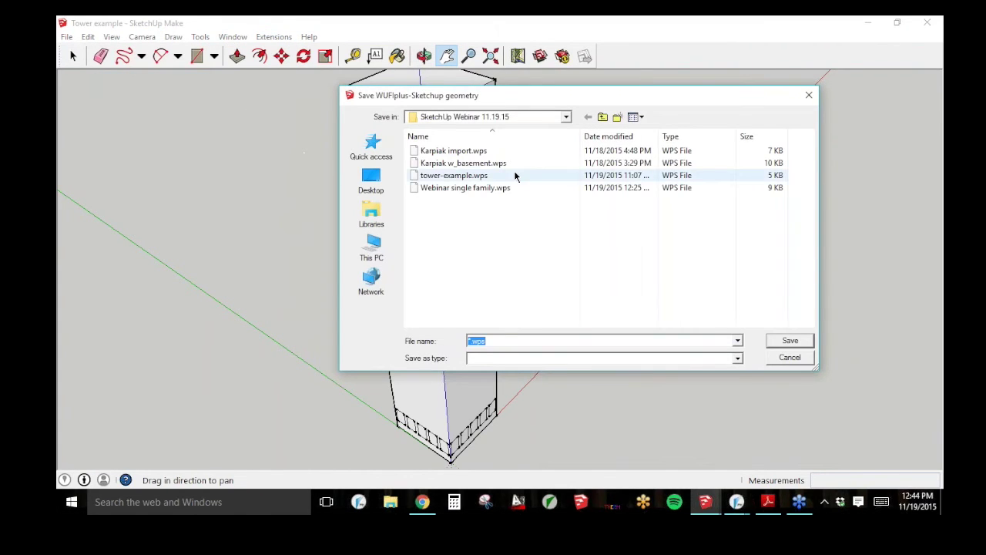
click(515, 176)
click(792, 341)
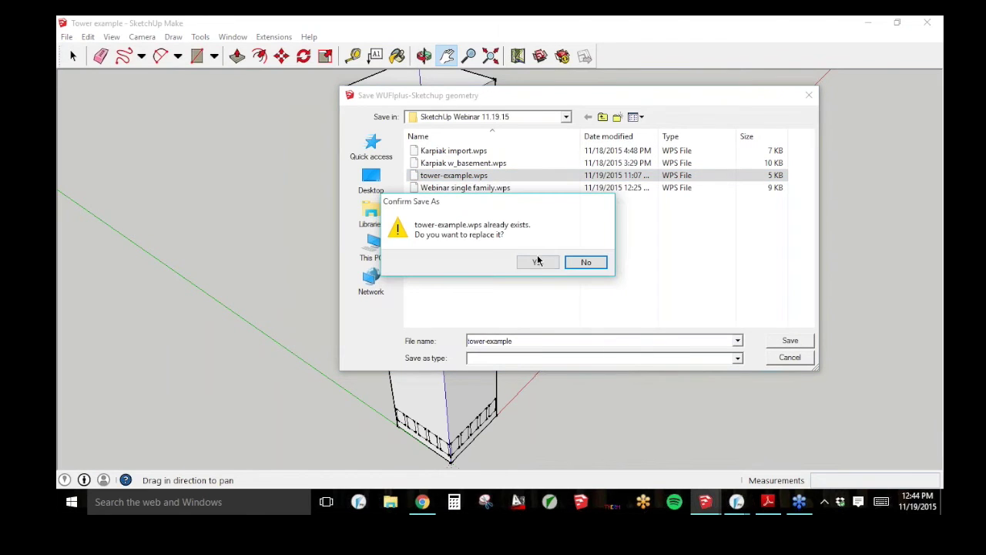
click(538, 263)
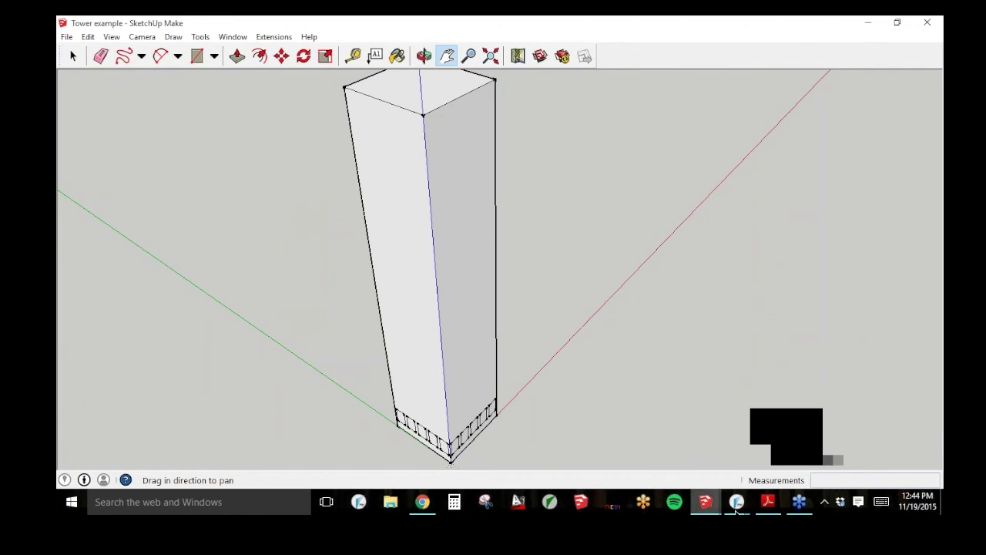
Step: Switch to WUFI Passive and import the SketchUp geometry file tower-example.wps into the building
click(760, 451)
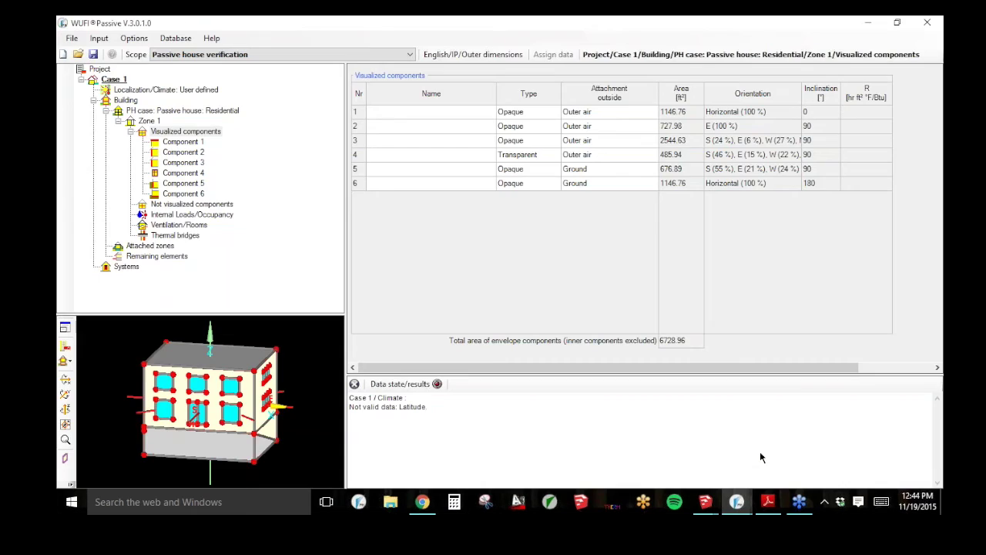
click(126, 101)
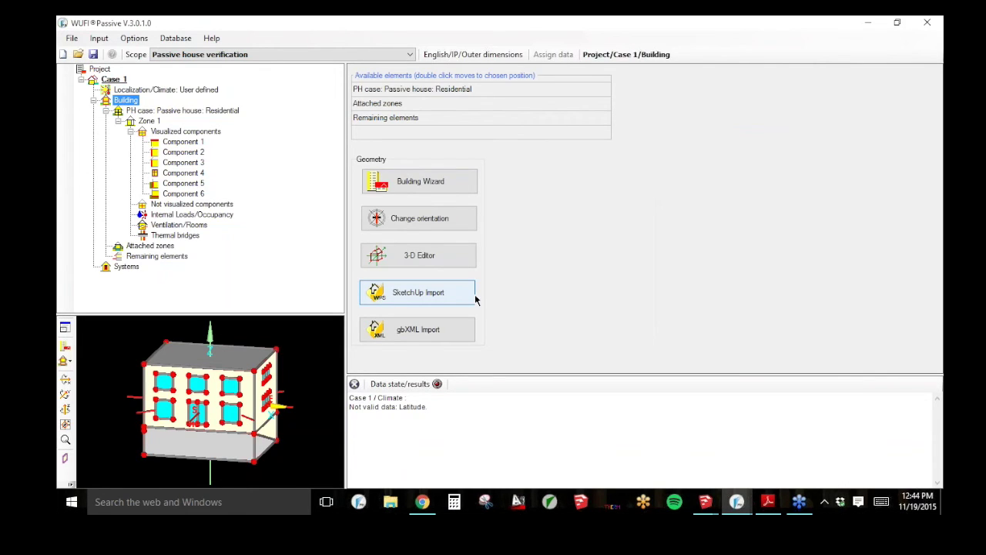
click(416, 287)
click(527, 319)
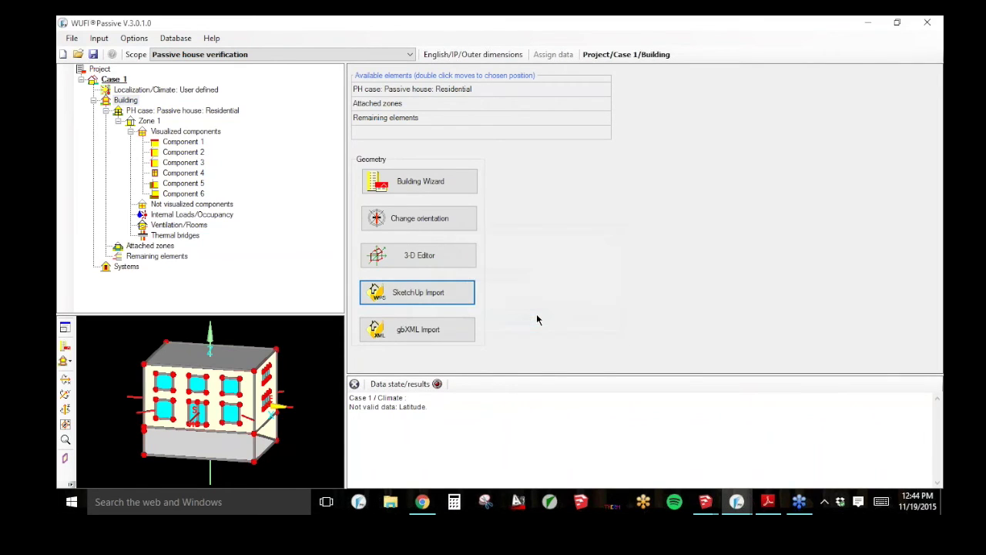
click(446, 241)
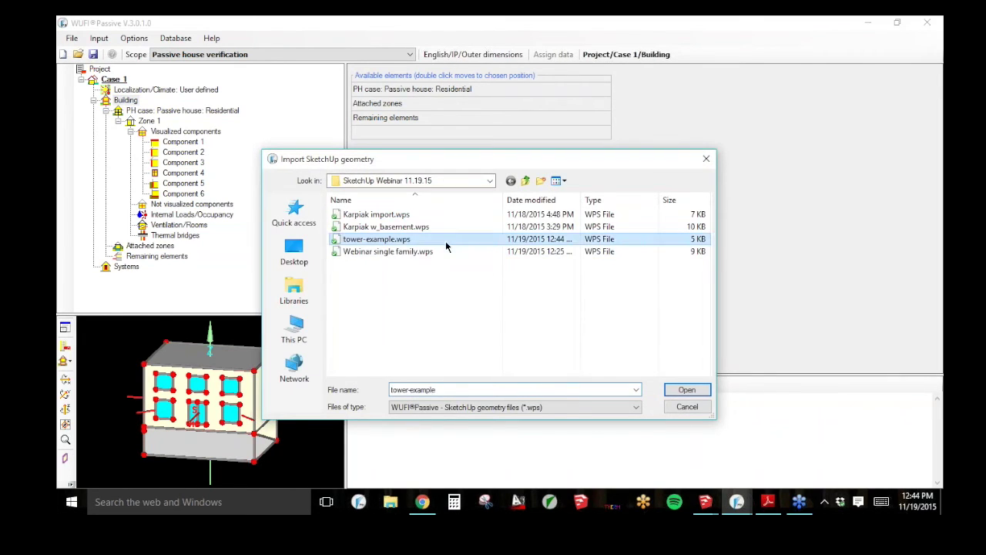
click(683, 391)
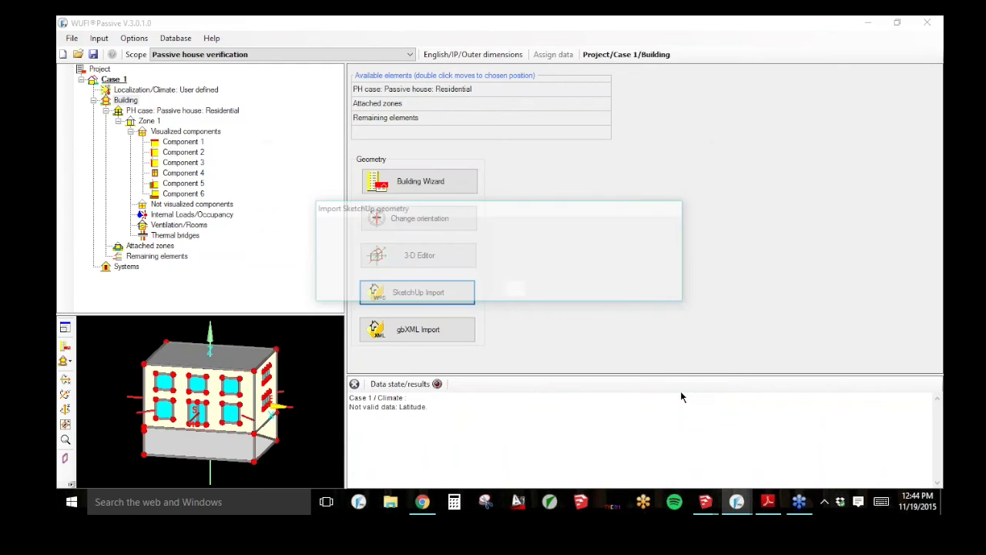
Step: Inspect the imported tower from all sides in the enlarged 3D view with the compass directions hidden
click(66, 331)
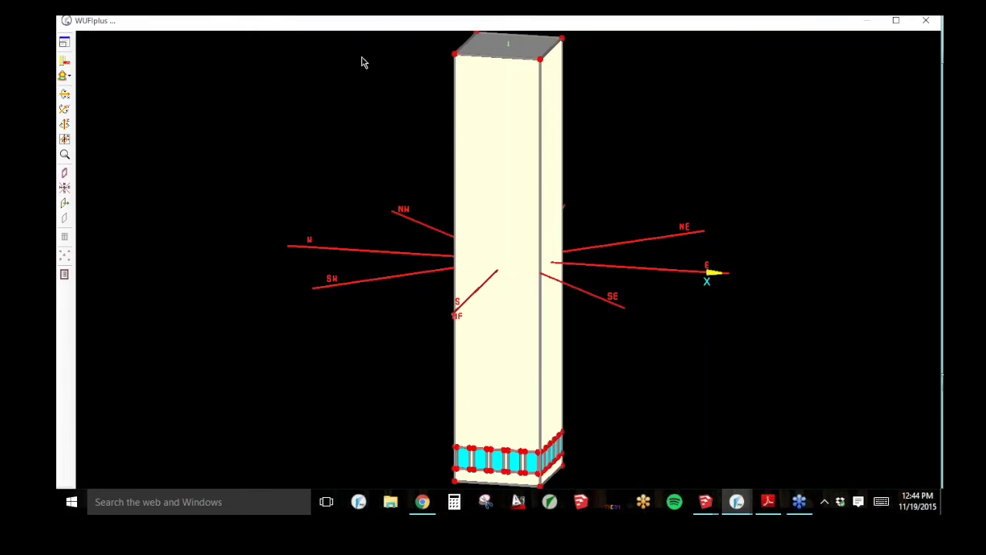
click(64, 125)
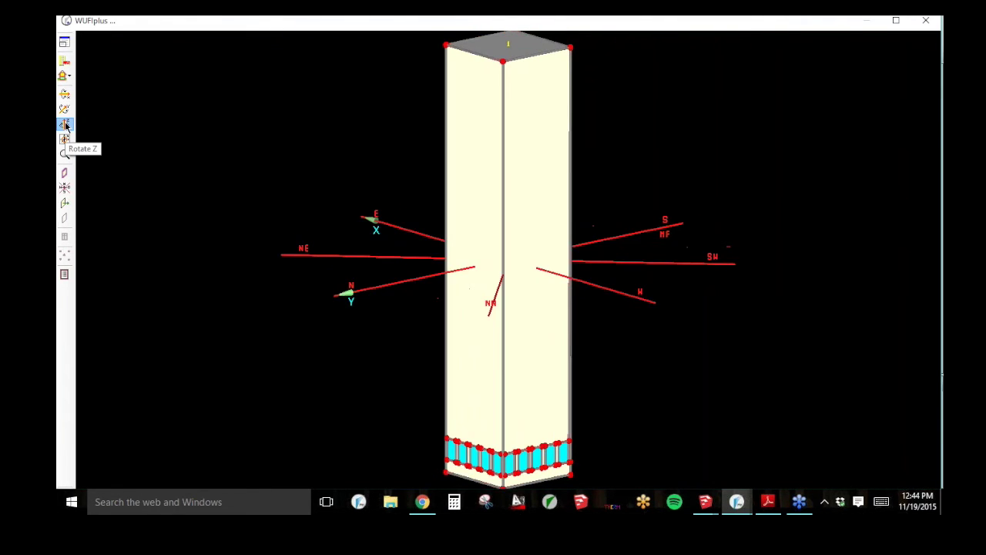
click(65, 188)
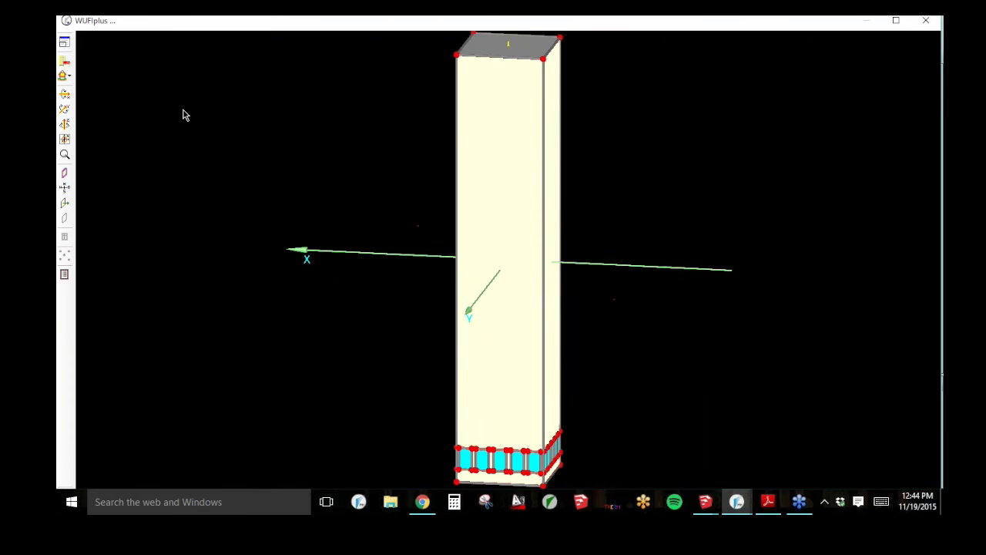
click(64, 125)
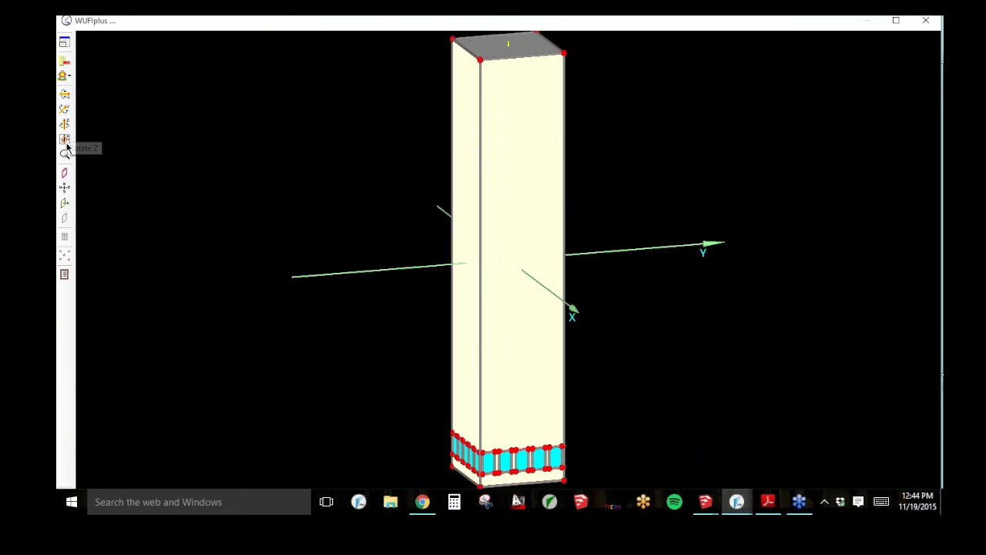
click(66, 143)
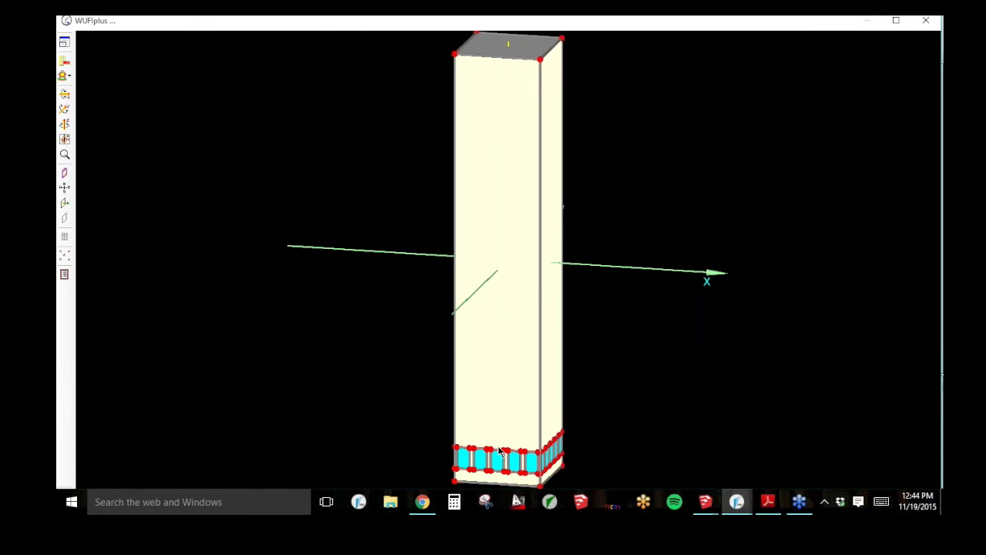
Step: Open the windows and openings editor for the tower's wall component
click(509, 421)
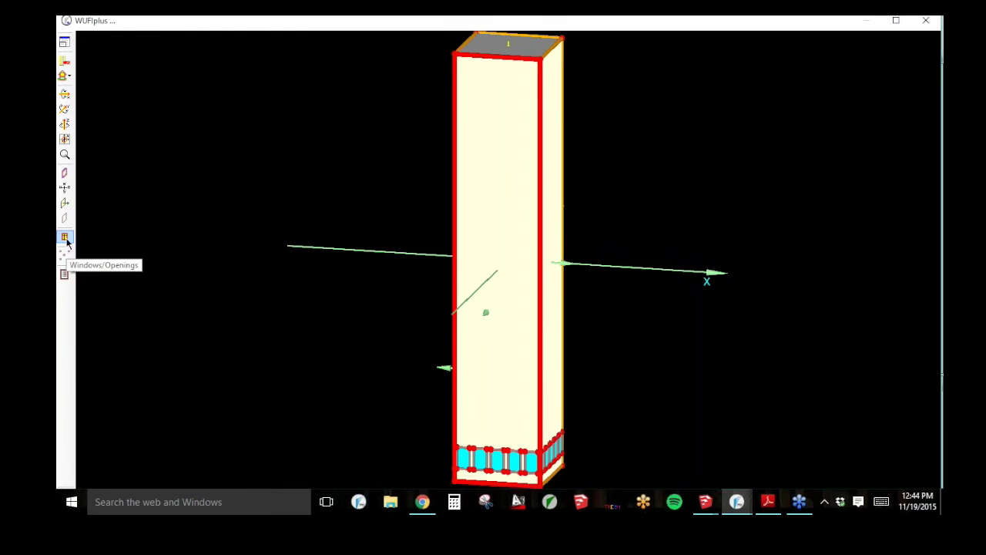
right_click(492, 337)
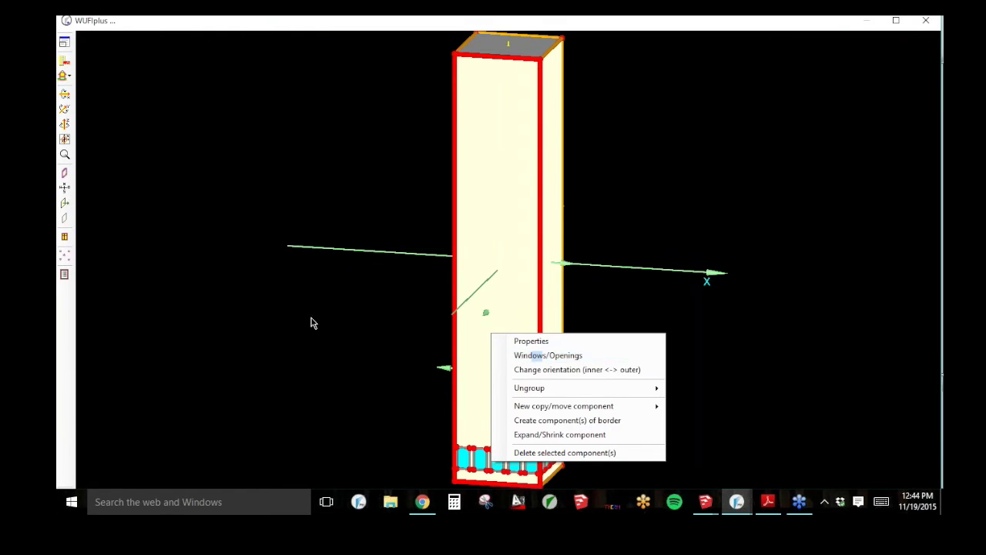
drag(312, 317, 212, 289)
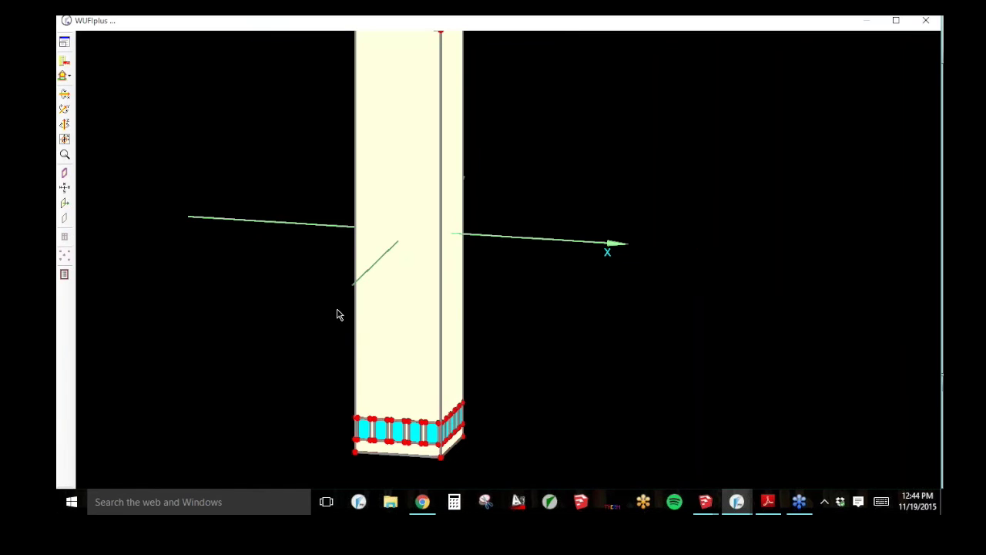
click(65, 236)
right_click(393, 293)
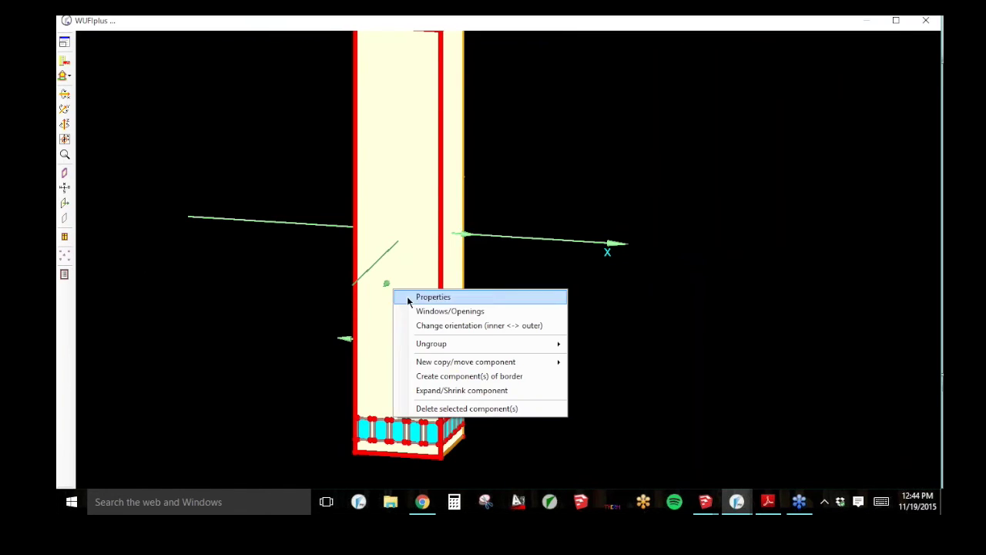
click(419, 311)
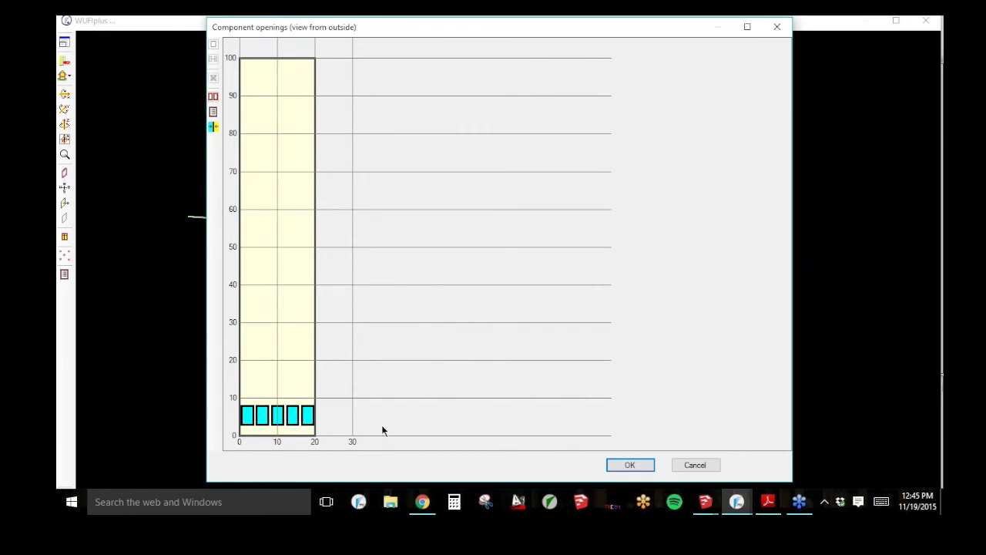
Step: Review the position and size values of the wall's openings in the Edit openings table and close it
click(214, 110)
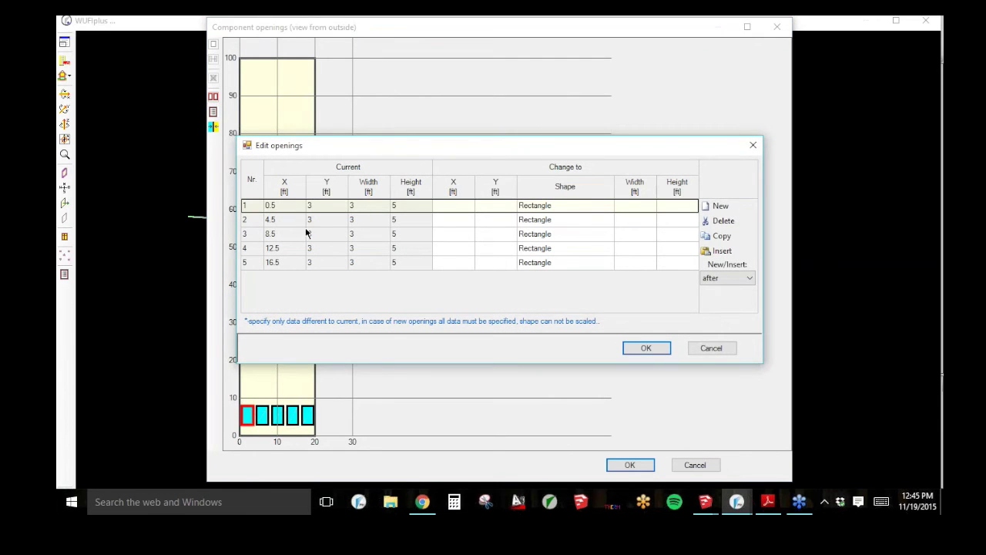
drag(339, 150, 481, 134)
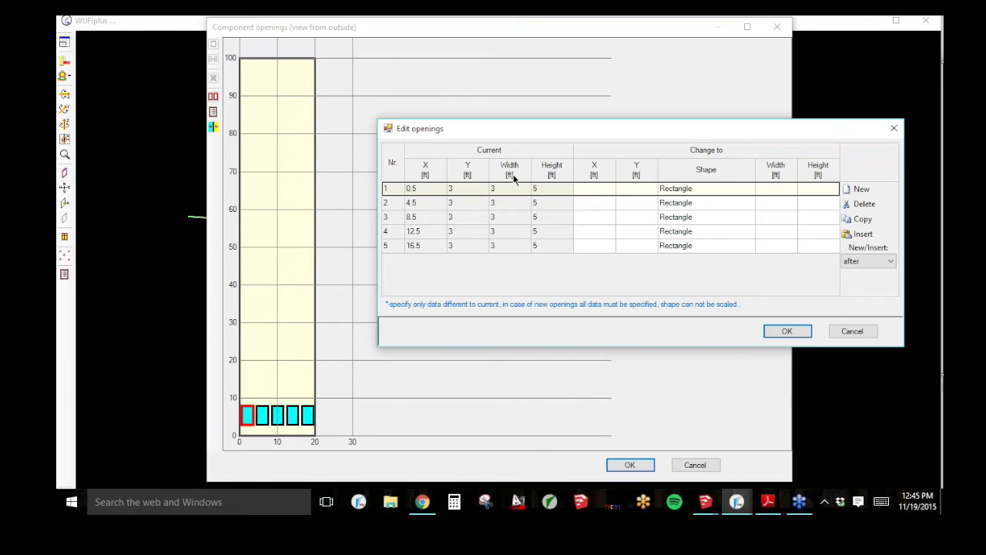
click(809, 332)
Step: Try copying the first ground-level window 10 ft up the wall with a count of 1, and delete the copy
drag(233, 398, 333, 439)
click(246, 416)
right_click(249, 417)
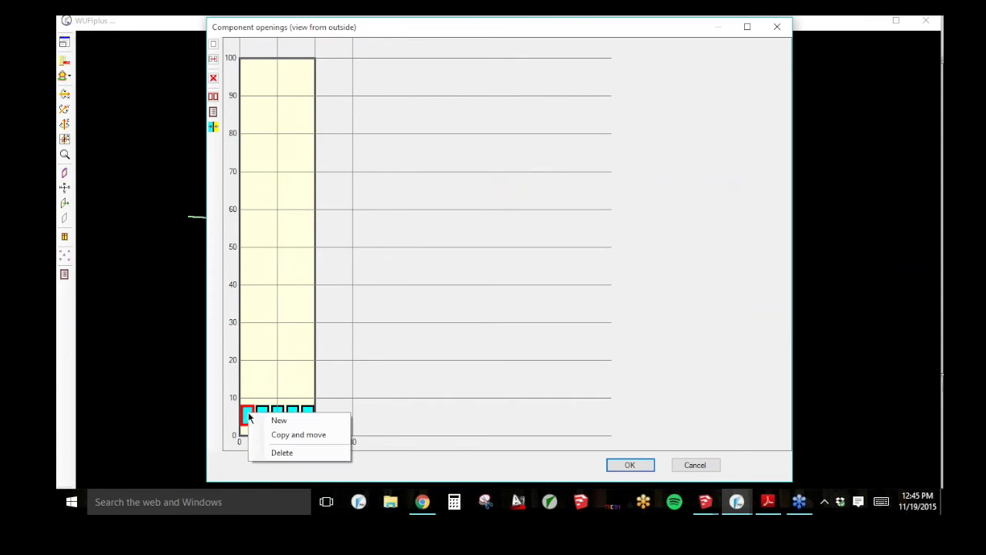
click(269, 433)
click(460, 254)
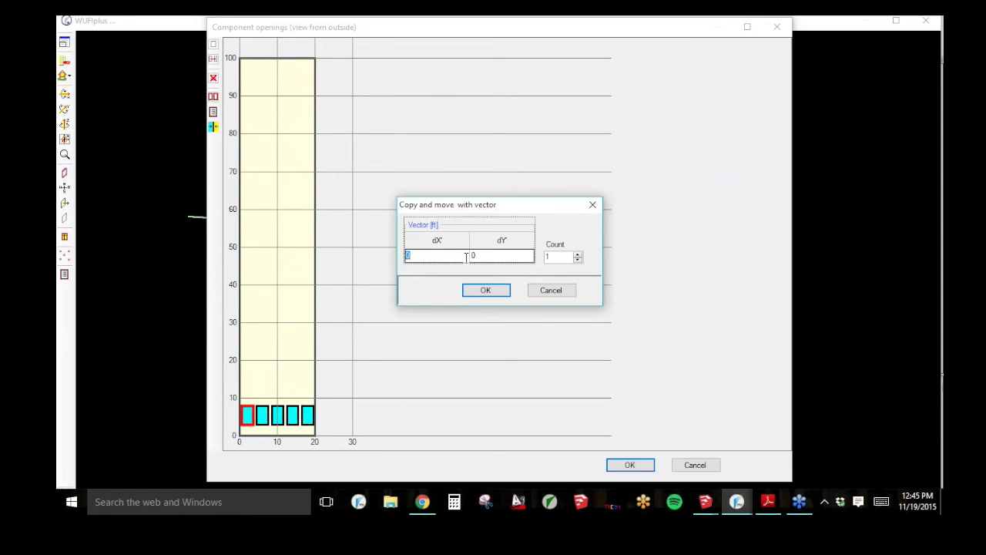
key(Tab)
click(501, 254)
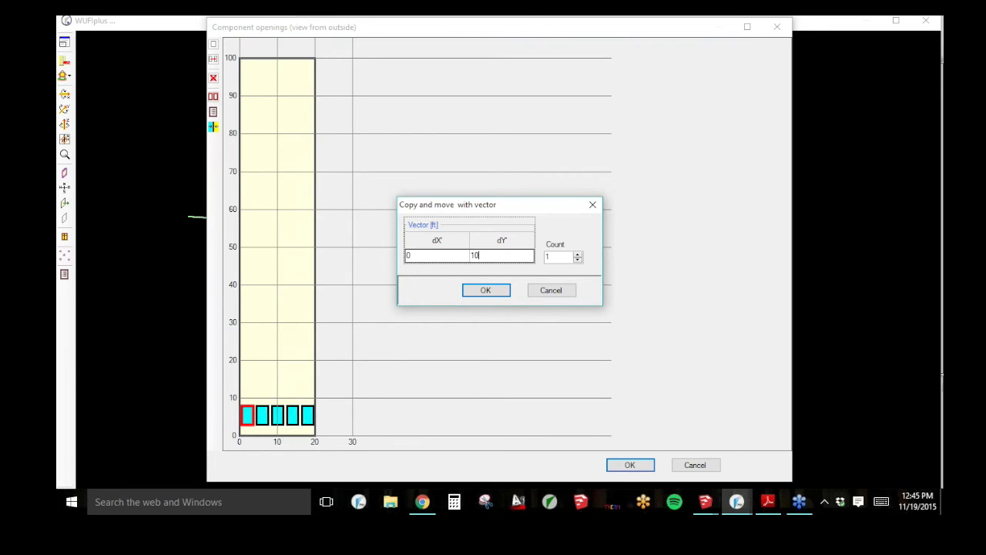
click(486, 291)
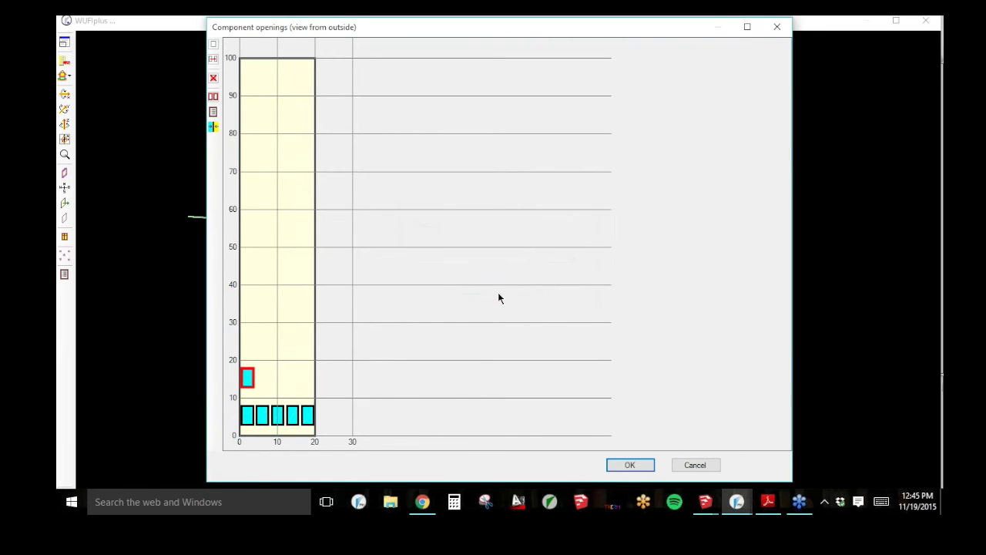
key(Delete)
Step: Copy all five ground-level windows up the wall with a dY of 10 ft and a count of 9, and apply the openings
drag(233, 403, 217, 391)
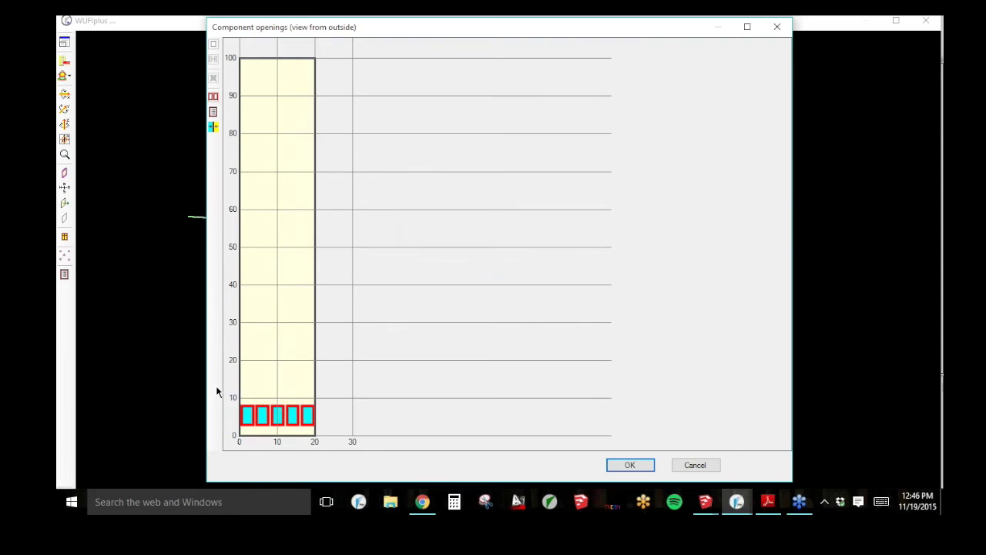
right_click(245, 413)
click(263, 434)
click(471, 257)
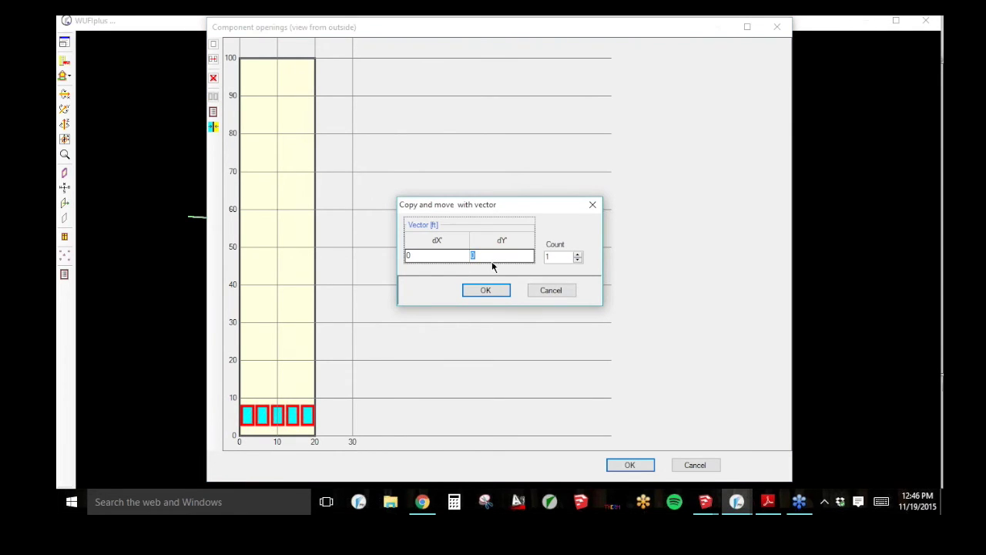
text(10)
click(568, 256)
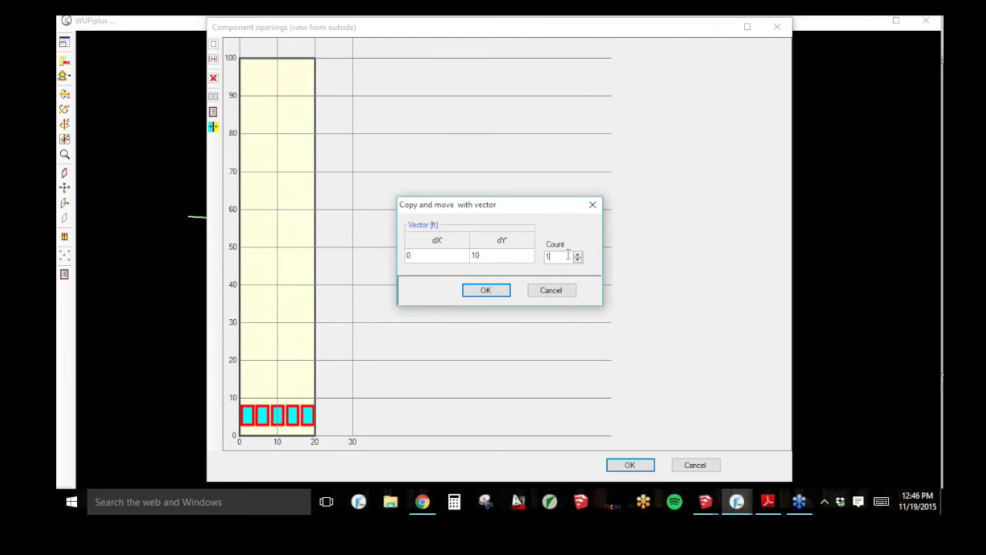
text(9)
click(506, 294)
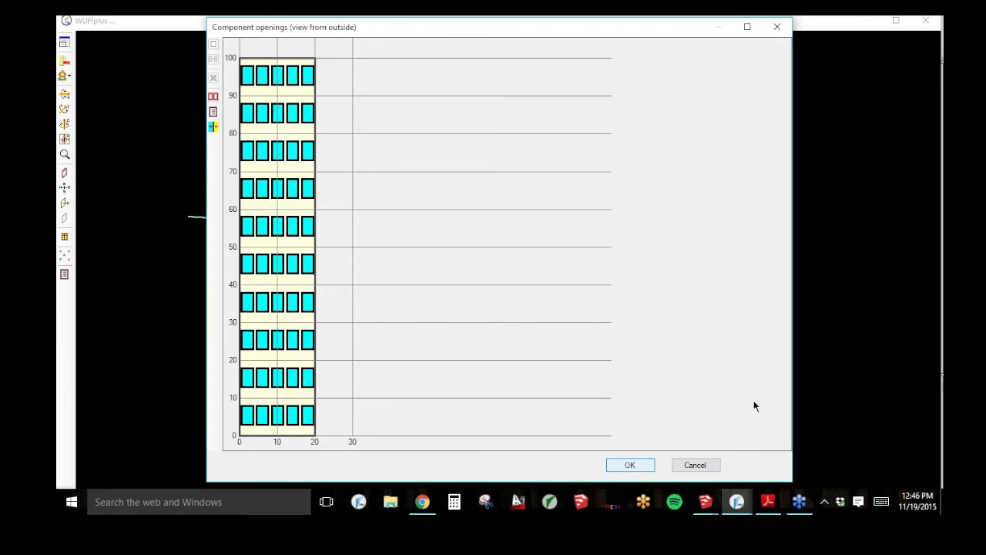
key(Return)
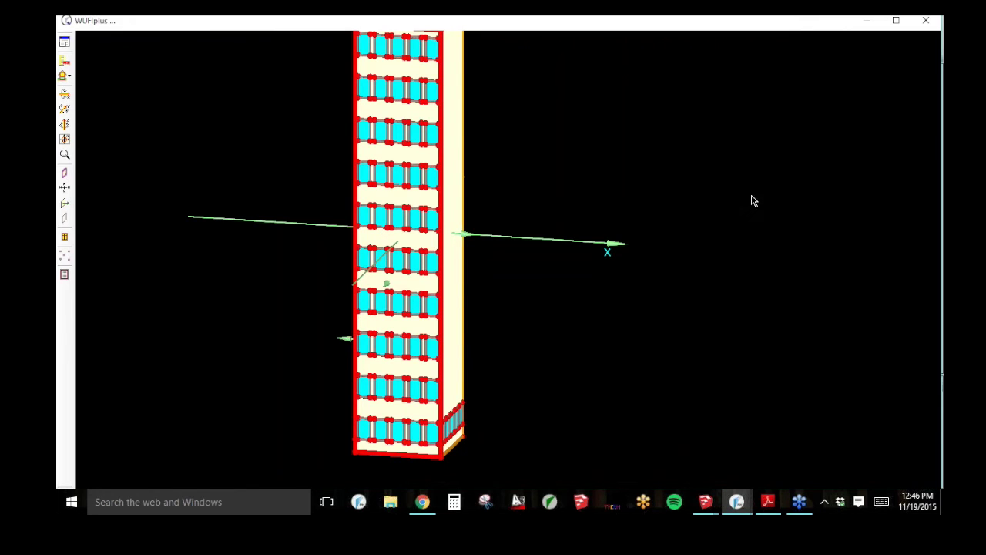
Step: Select the adjacent tower wall, which has a single row of windows, and open its windows and openings editor
middle_drag(544, 158, 532, 182)
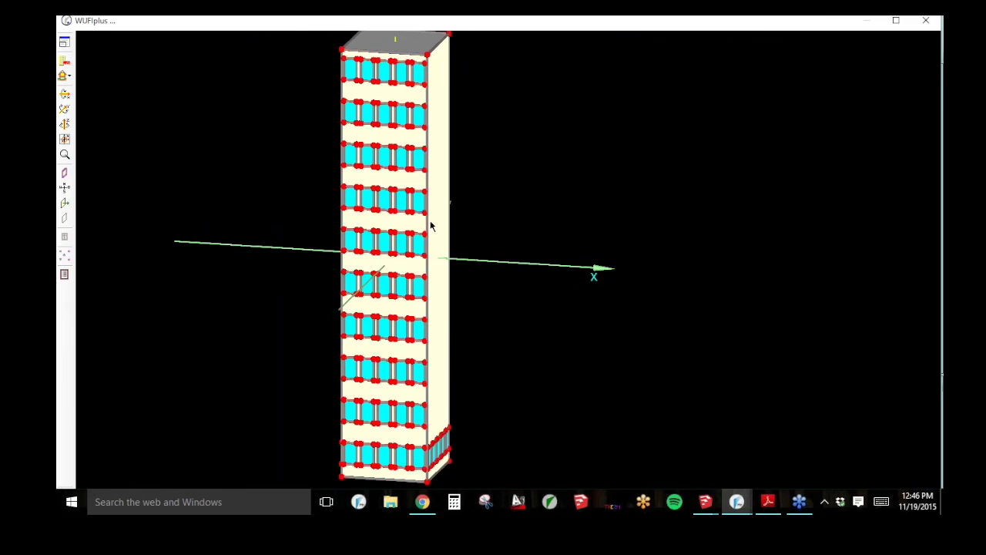
click(441, 259)
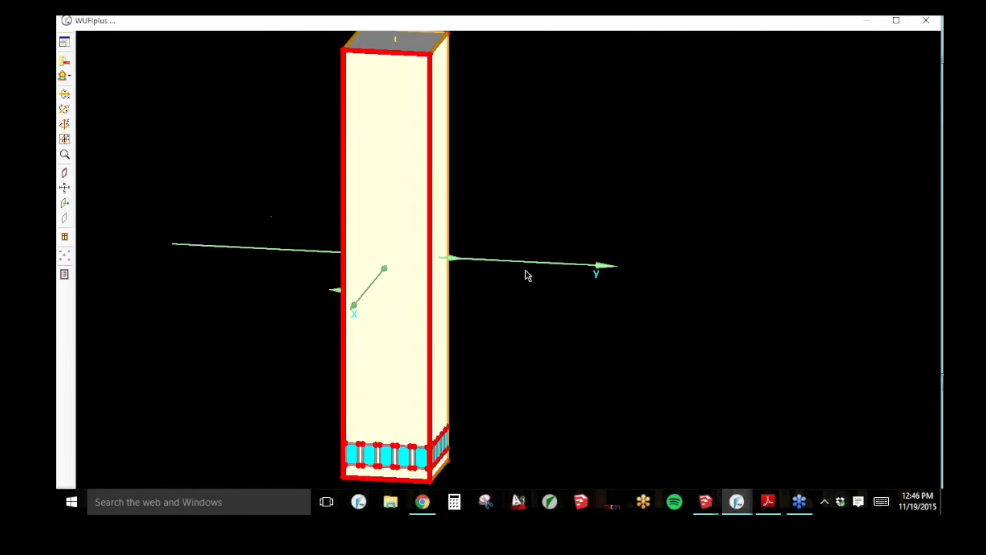
right_click(370, 363)
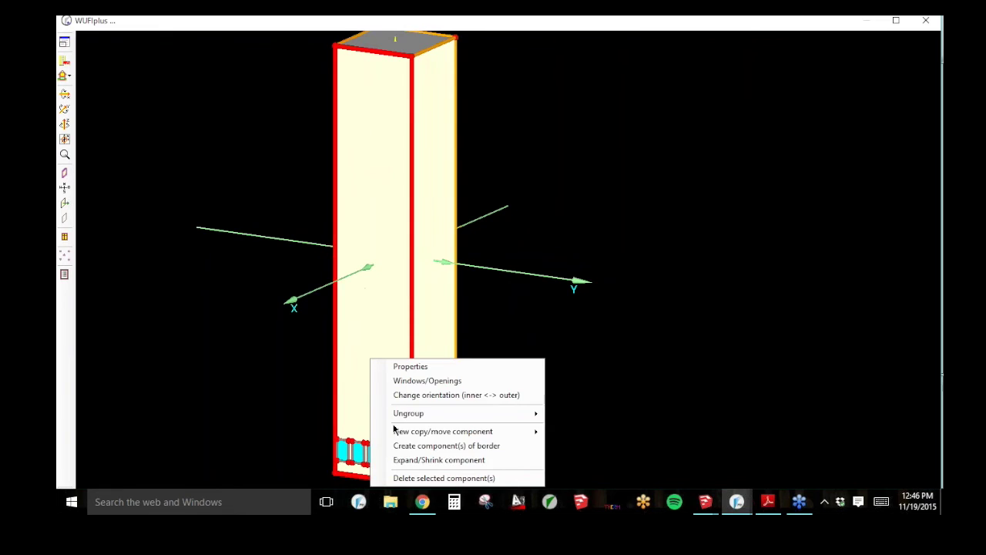
click(368, 308)
click(66, 238)
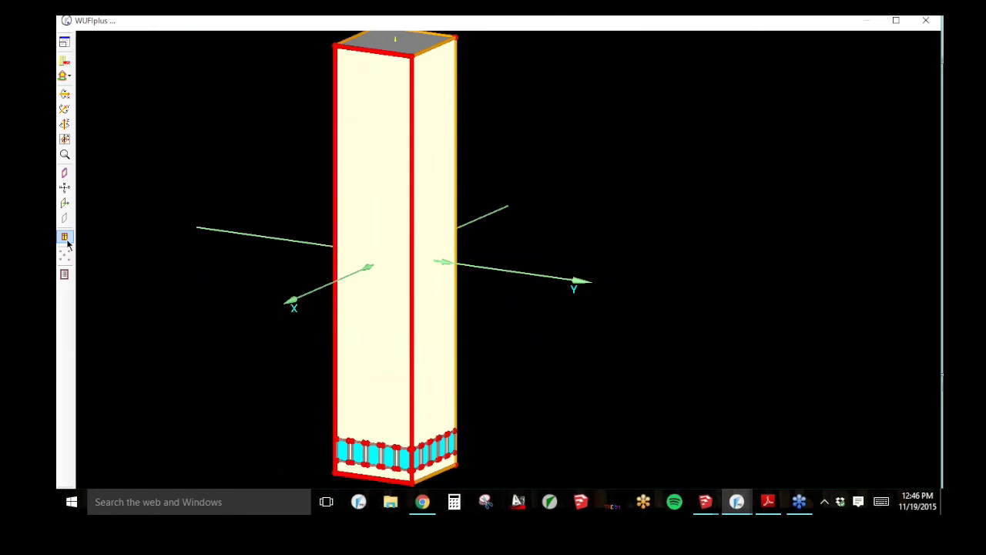
Step: Start a new opening on this wall and review its position, size and shape type options
right_click(299, 208)
click(301, 212)
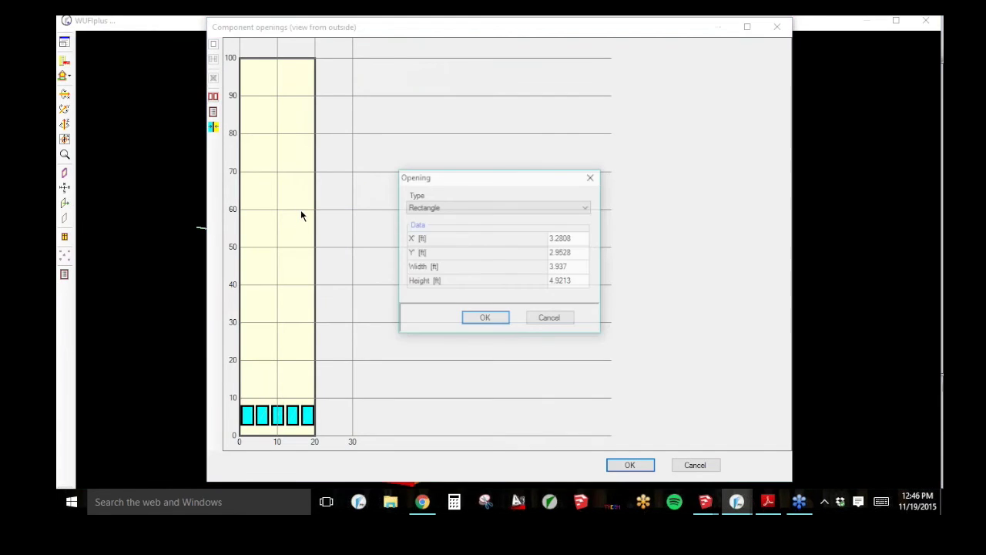
click(553, 242)
click(565, 253)
click(570, 270)
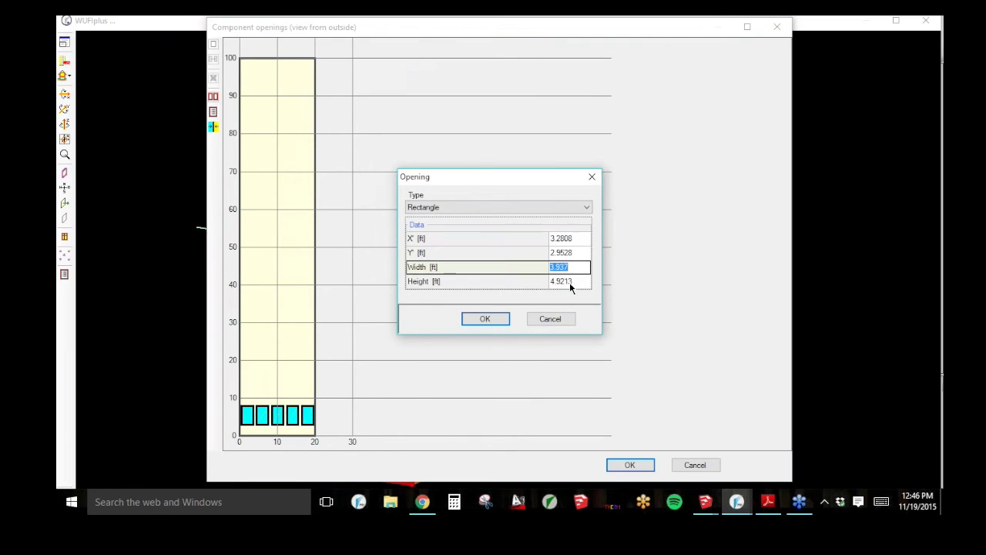
click(580, 282)
click(573, 208)
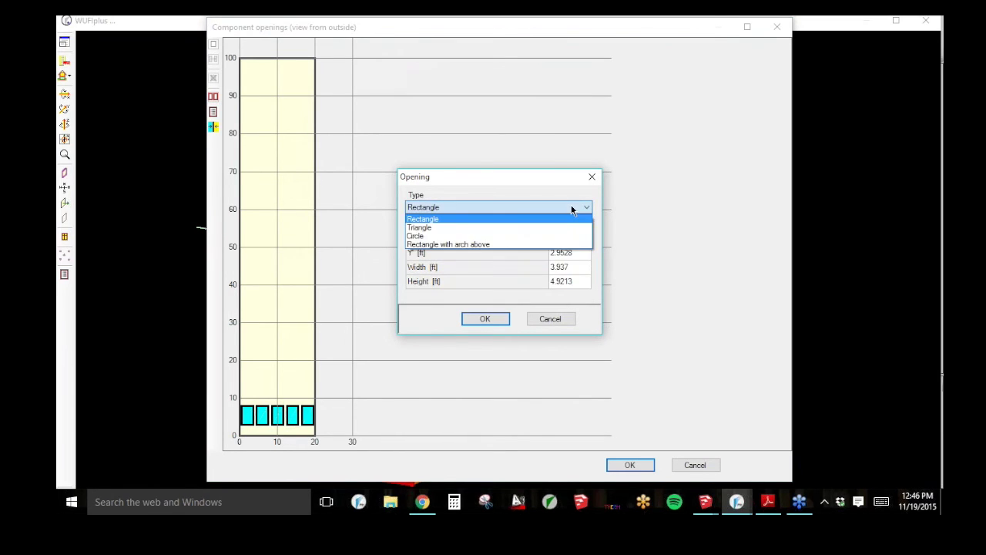
click(515, 270)
Step: Create a circular opening at X 10 ft and Y 20 ft with a radius of 4 ft
click(580, 241)
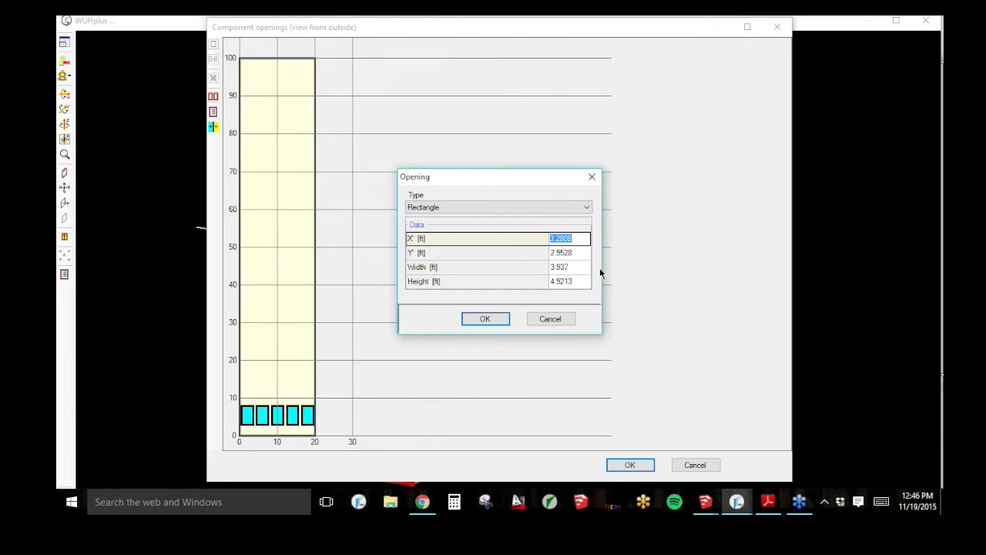
text(10.)
click(568, 253)
text(20.)
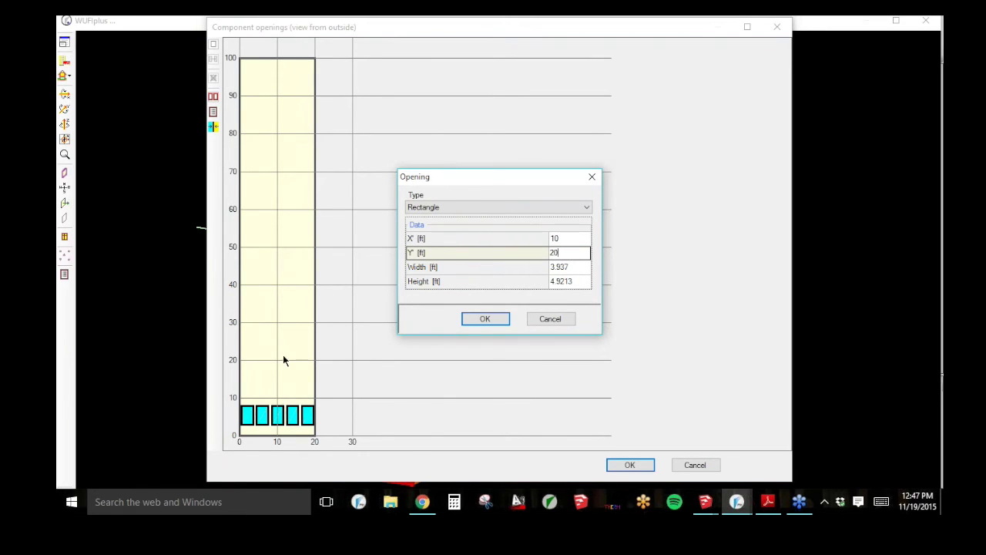
click(510, 209)
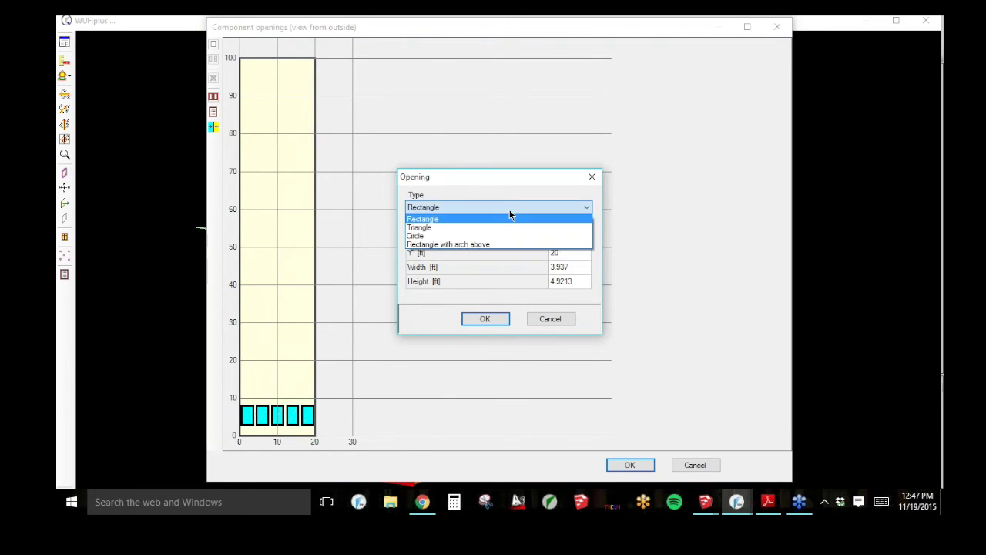
click(482, 236)
text(4)
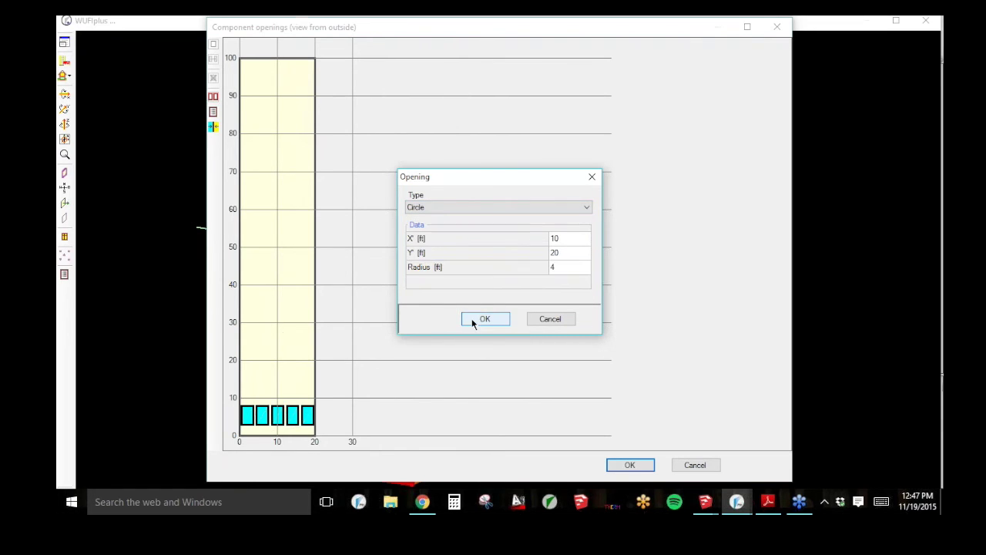
click(472, 320)
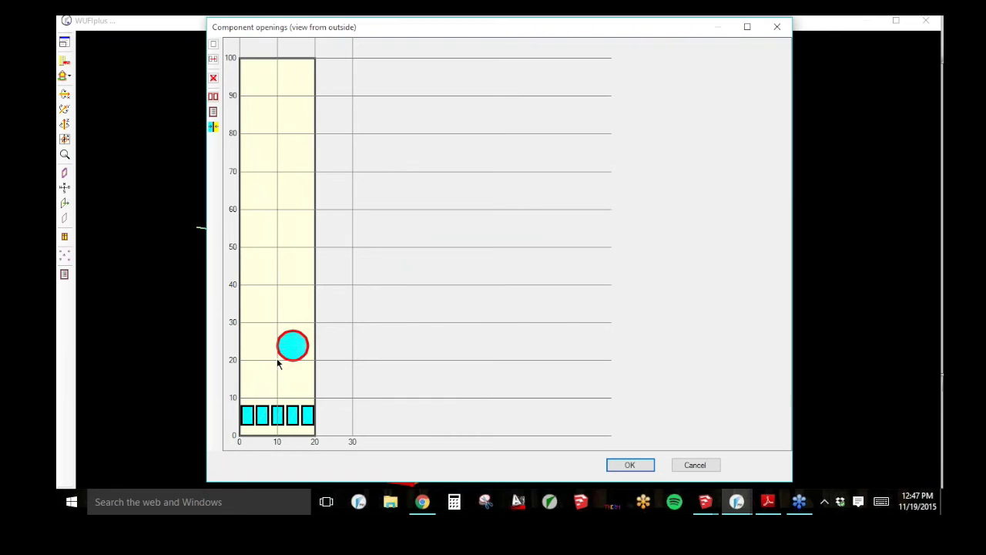
Step: Move the circle up to about the 30 ft level and two bottom windows above 50 ft, apply the openings and leave the enlarged 3D view
drag(291, 348, 280, 318)
drag(262, 415, 257, 239)
drag(278, 416, 288, 224)
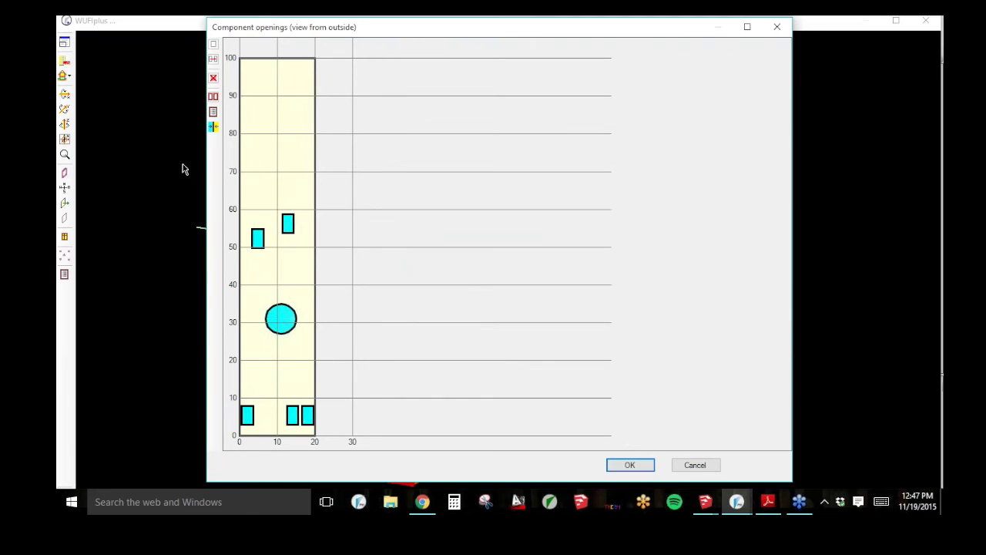
click(647, 465)
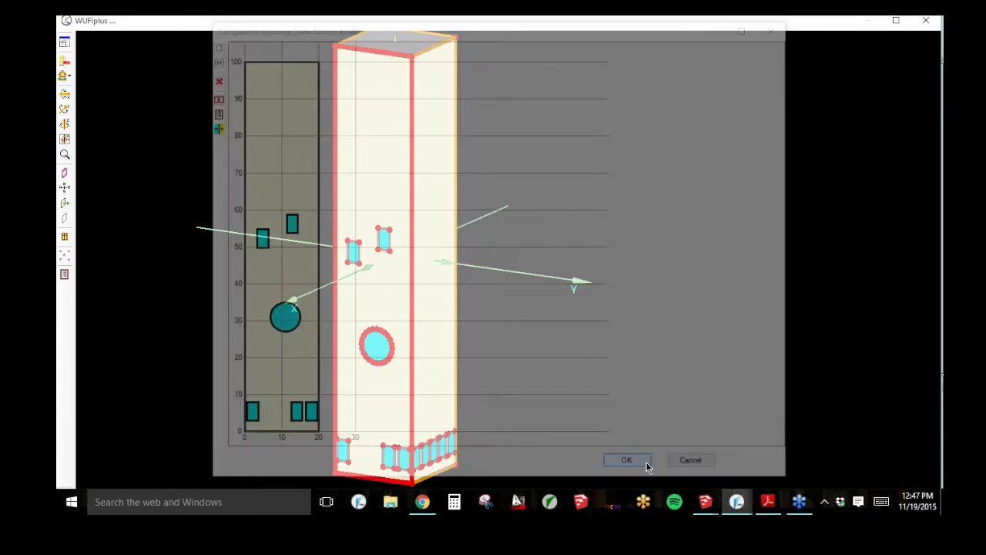
click(60, 45)
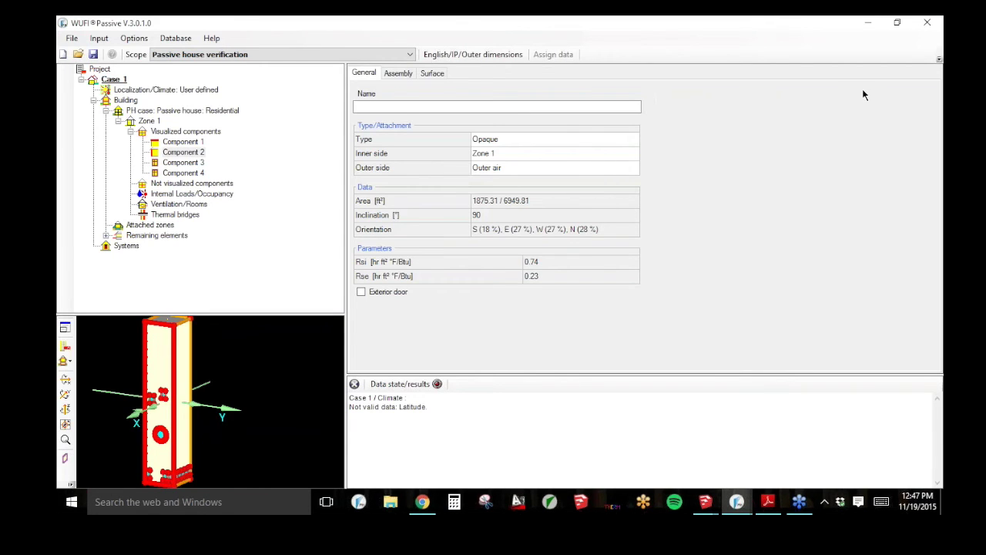
Step: Switch to the house example model in SketchUp, select its bottom face and inspect the building from below
click(870, 23)
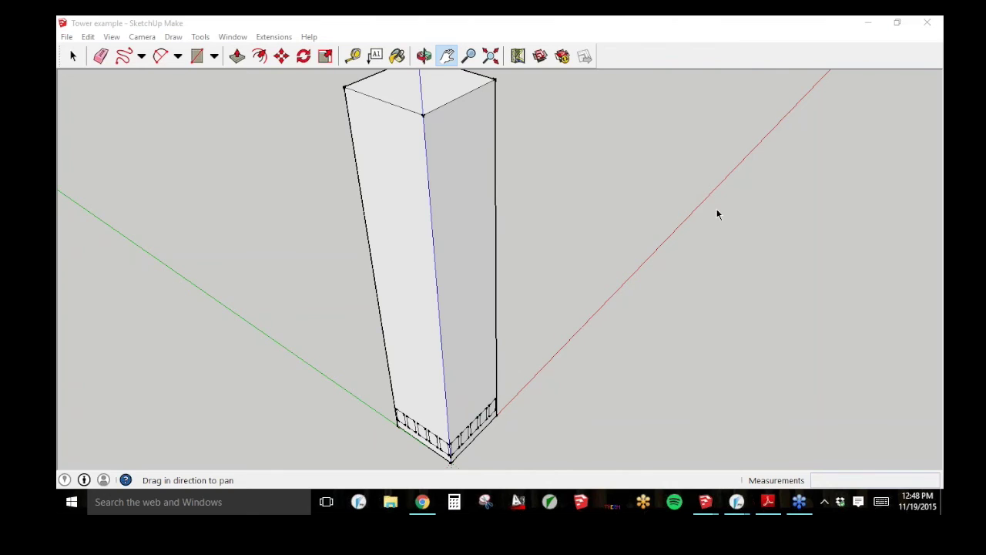
mouse_move(705, 501)
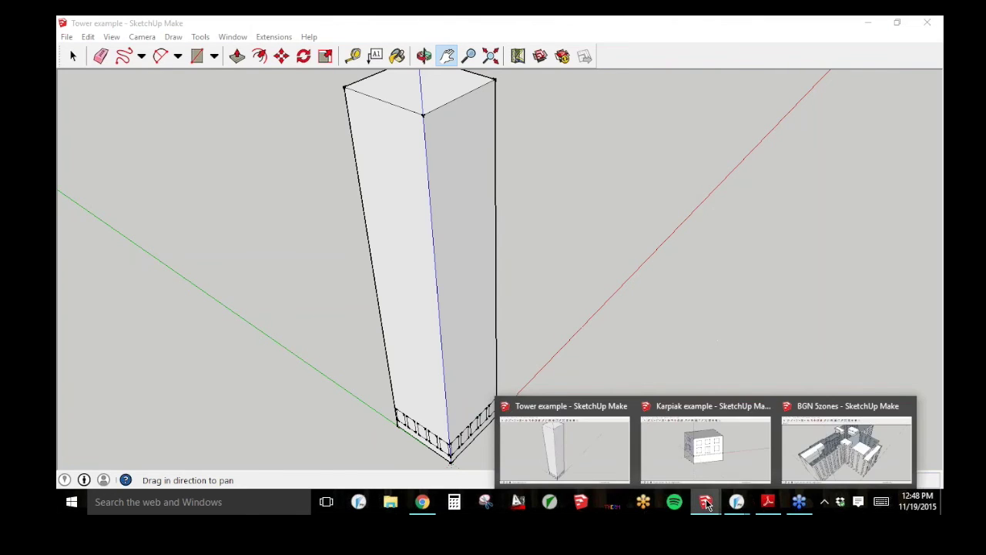
click(704, 451)
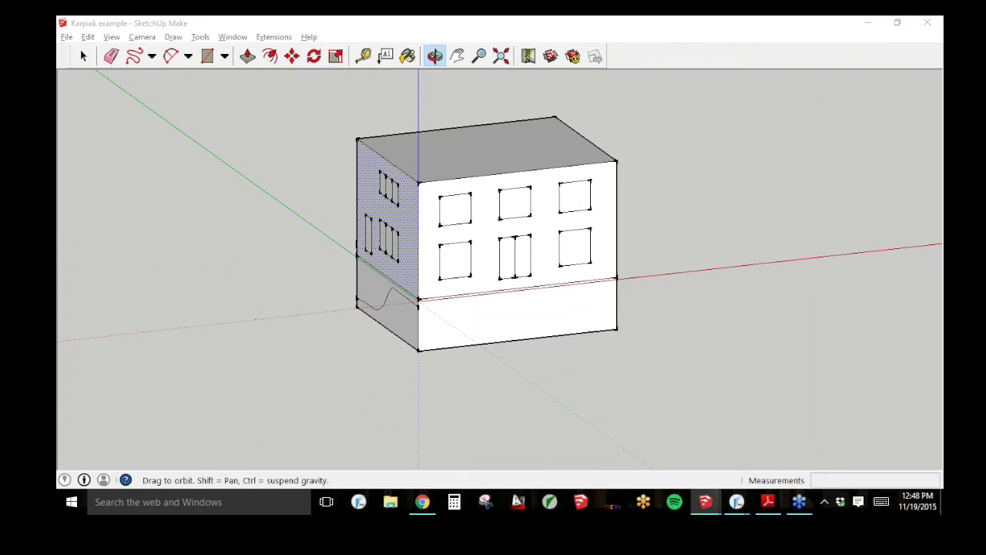
drag(424, 295, 402, 257)
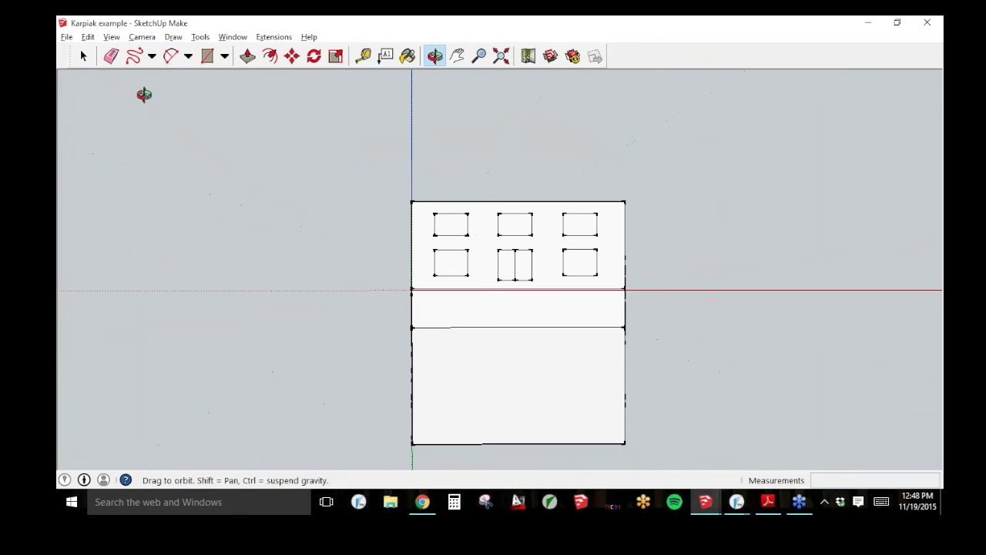
click(83, 55)
click(501, 370)
key(o)
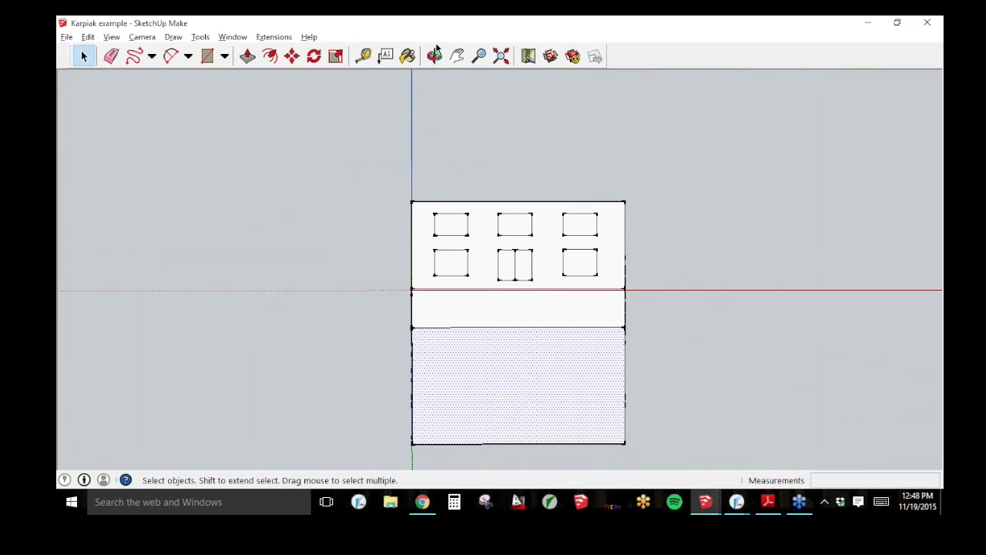
drag(511, 228, 548, 331)
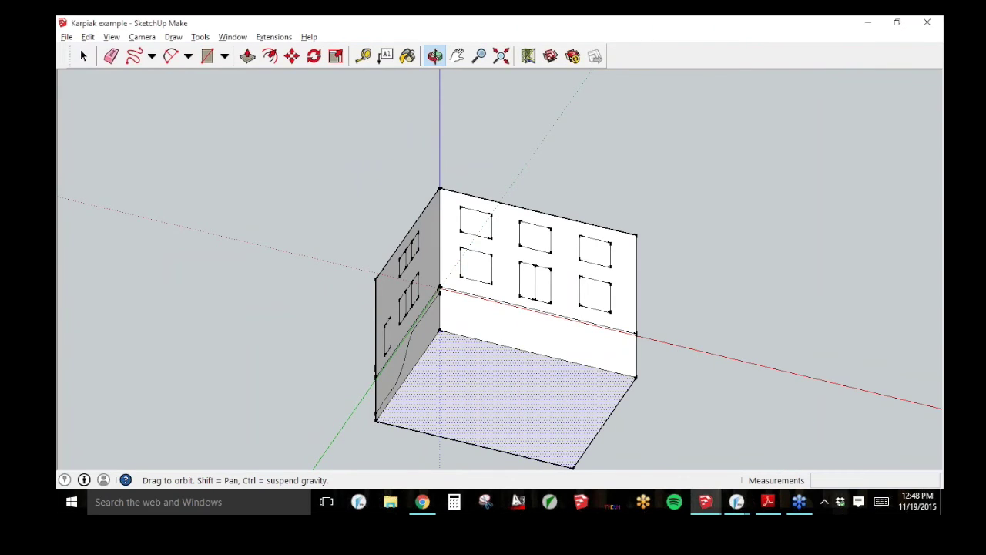
click(935, 49)
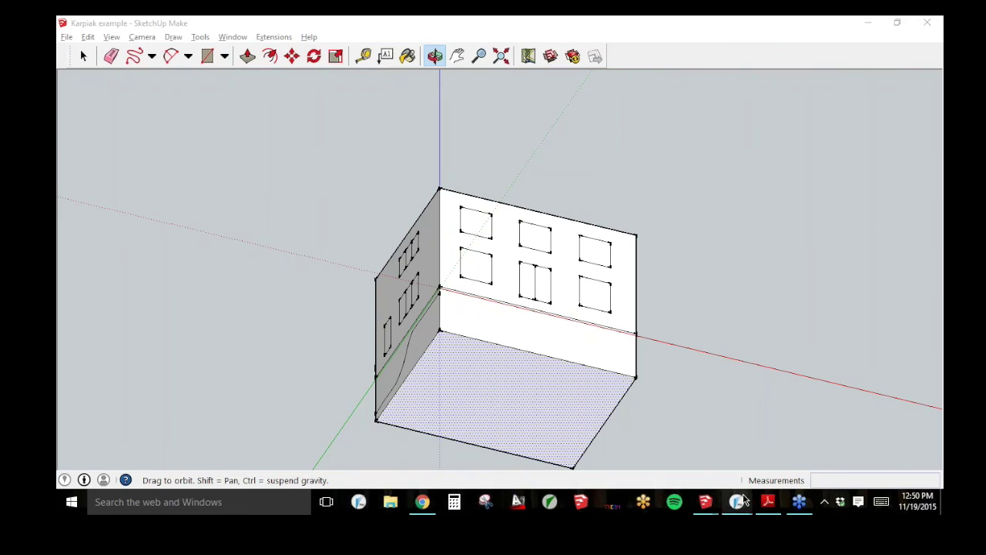
Step: Switch to the WUFI Passive tower project and view the linear thermal bridges table of Zone 1
mouse_move(740, 503)
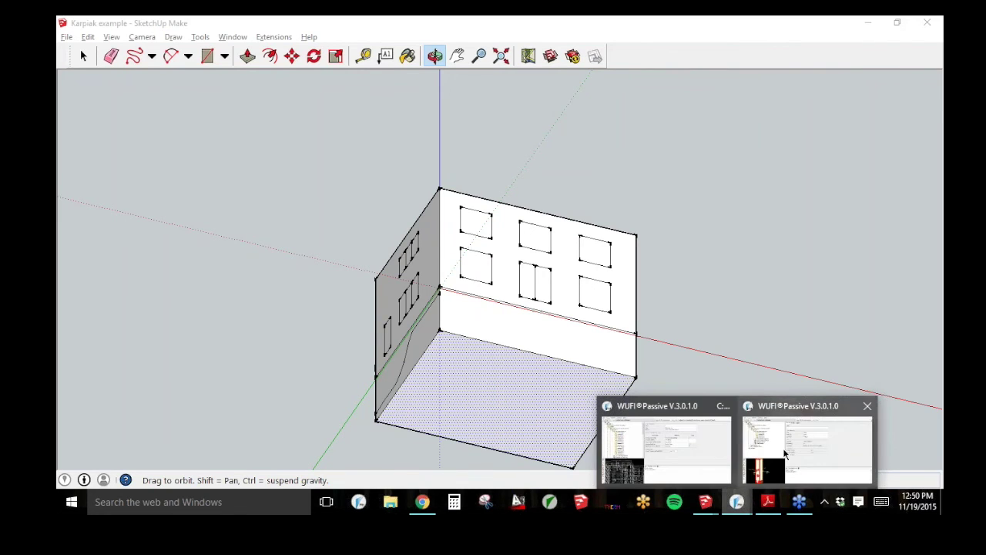
click(605, 437)
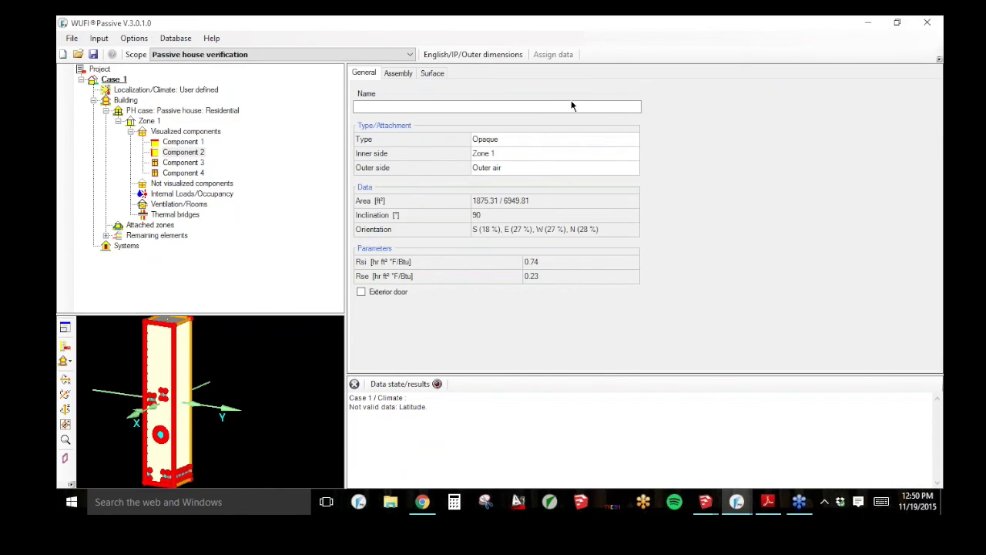
click(174, 225)
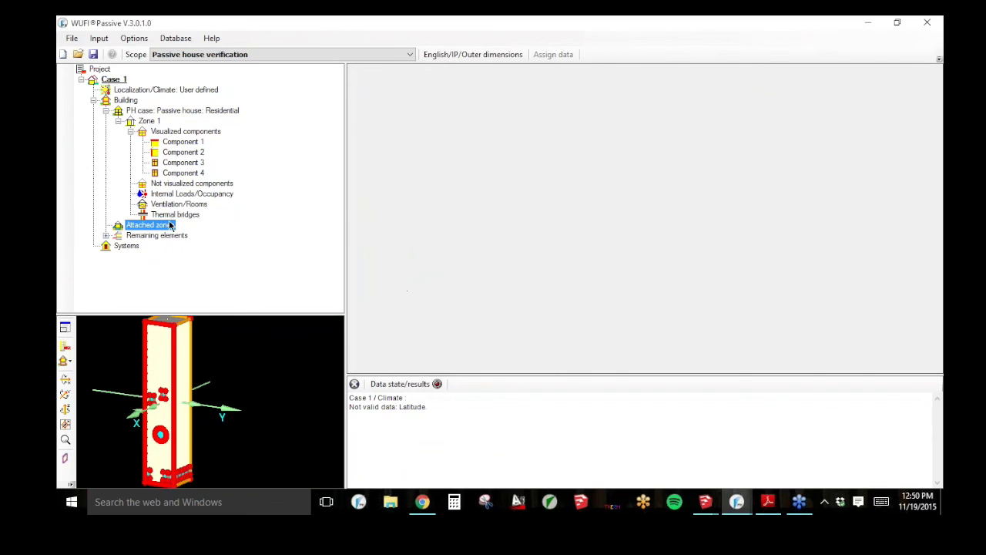
click(184, 215)
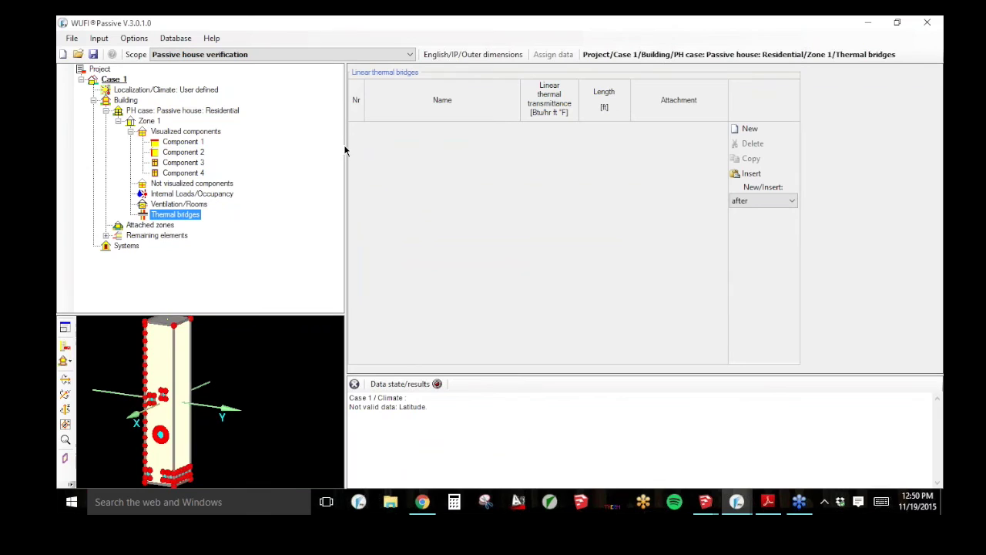
Step: Widen the linear thermal bridges input area and look through the available database categories
drag(346, 149, 280, 150)
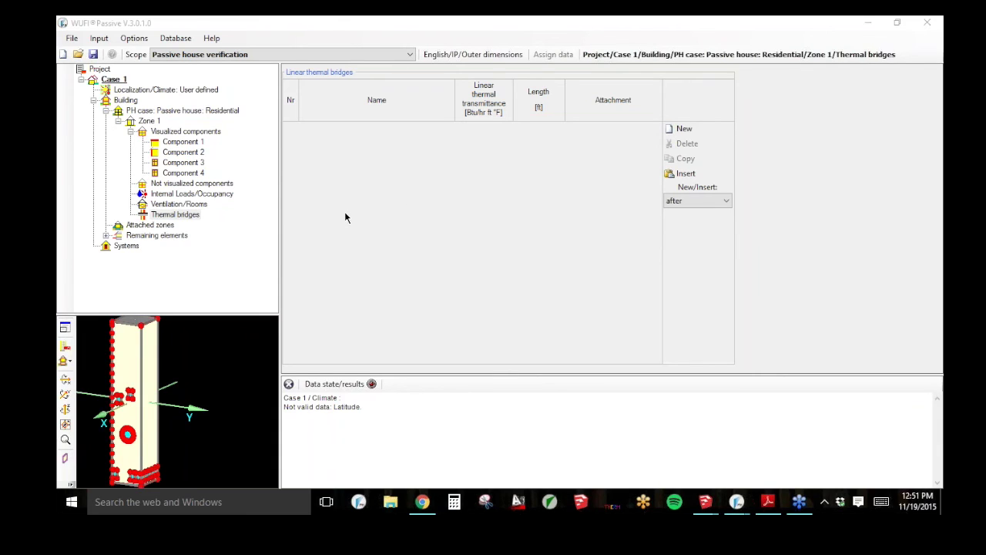
click(707, 510)
click(176, 38)
click(176, 38)
click(176, 39)
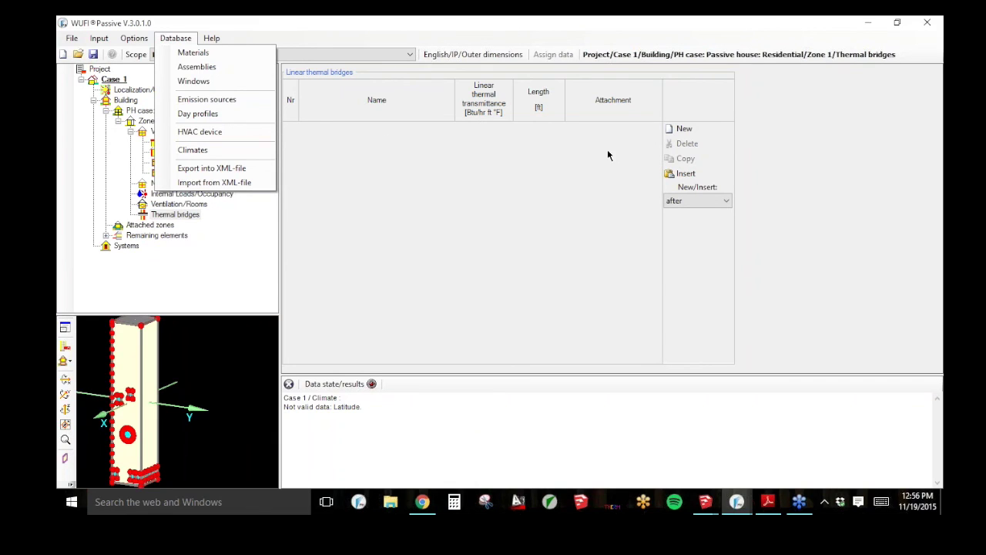
click(537, 139)
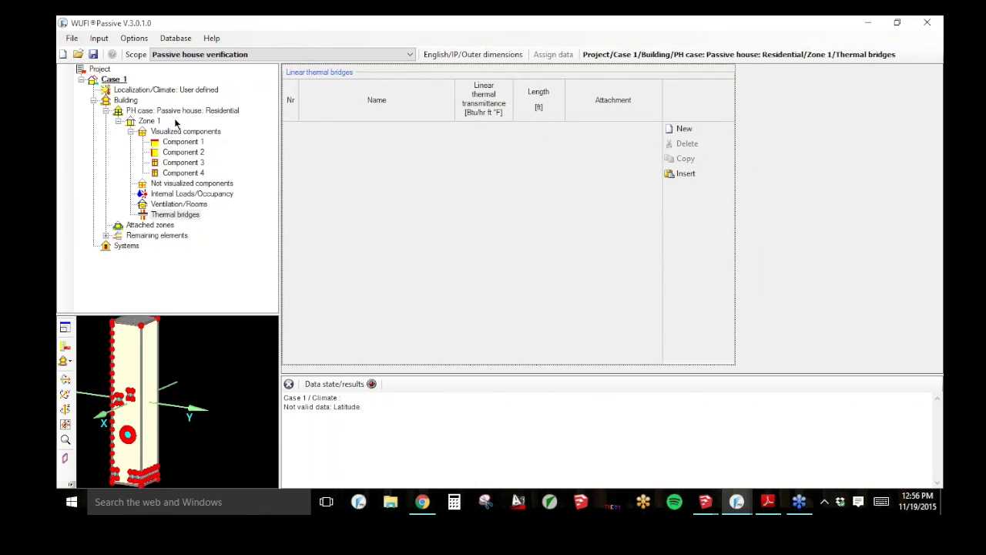
Step: Open the Localization/Climate settings of Case 1 and set the climate selection to User defined
click(144, 92)
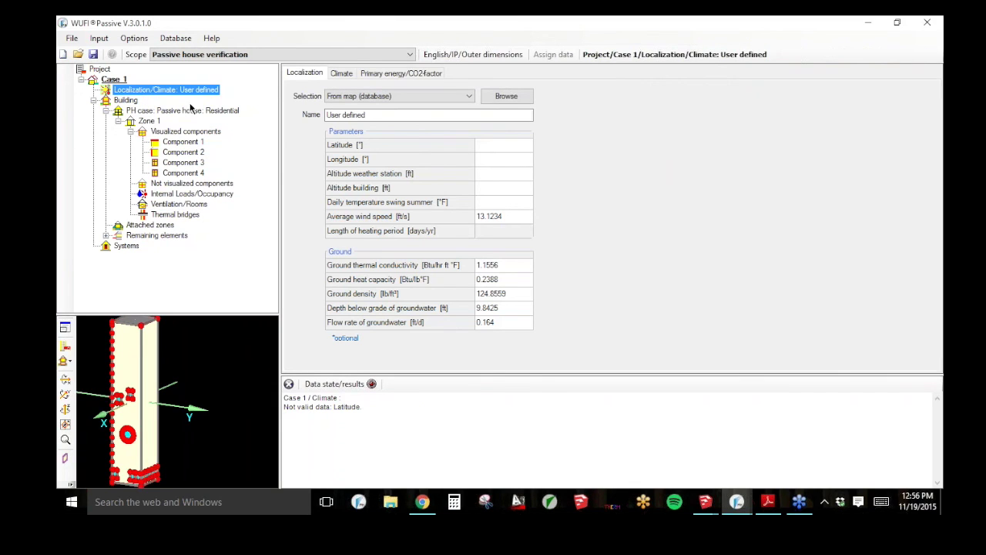
click(468, 96)
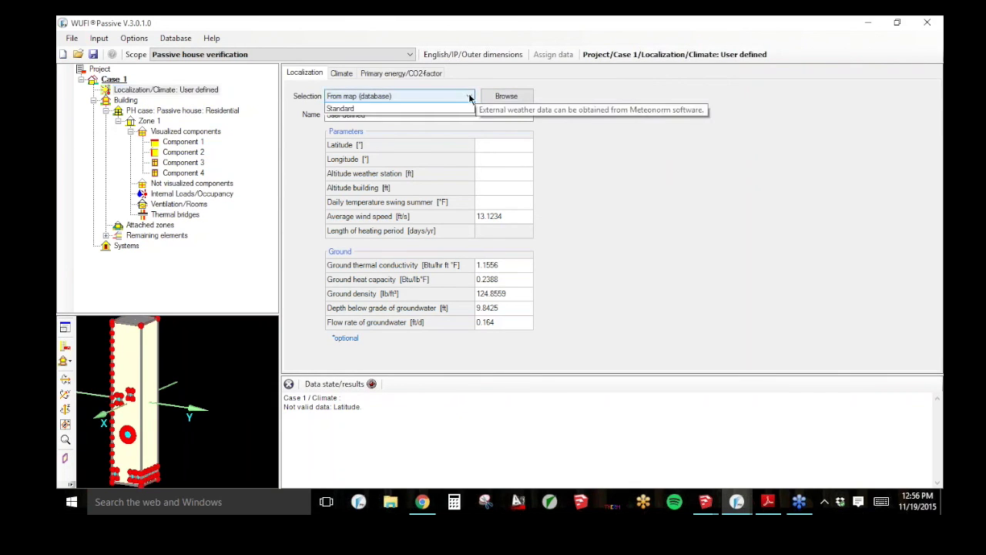
click(412, 116)
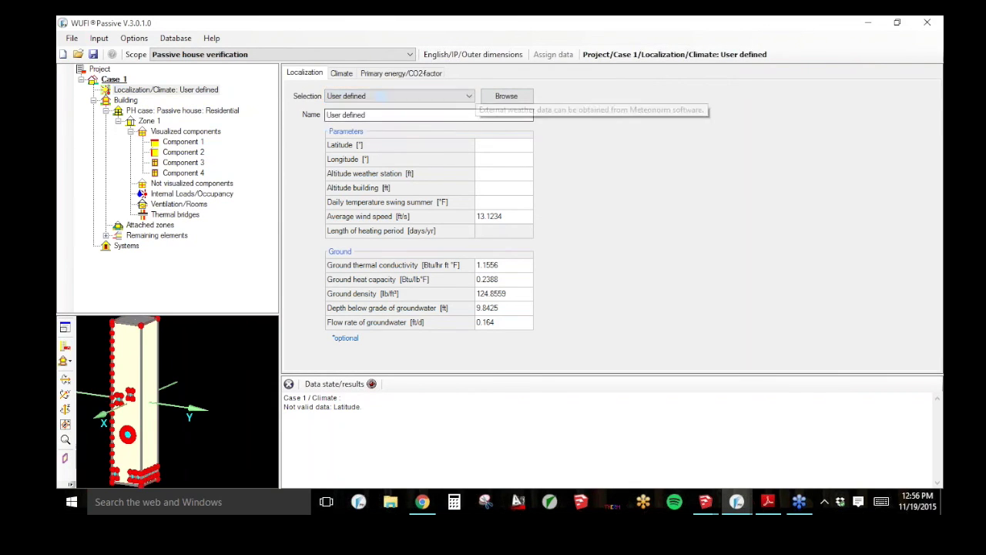
Step: View the monthly climate data table, then browse for a climate text file and cancel the file selection
click(341, 73)
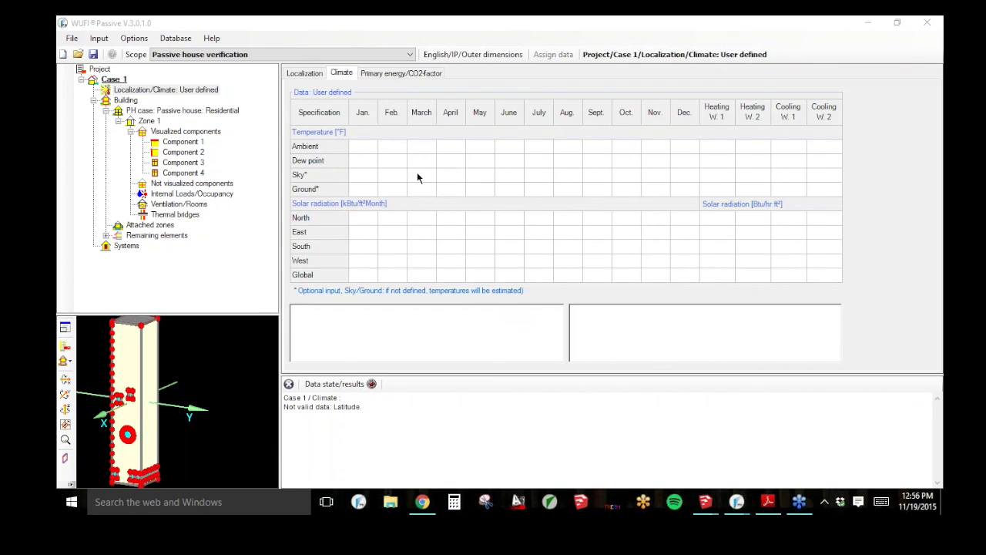
click(313, 73)
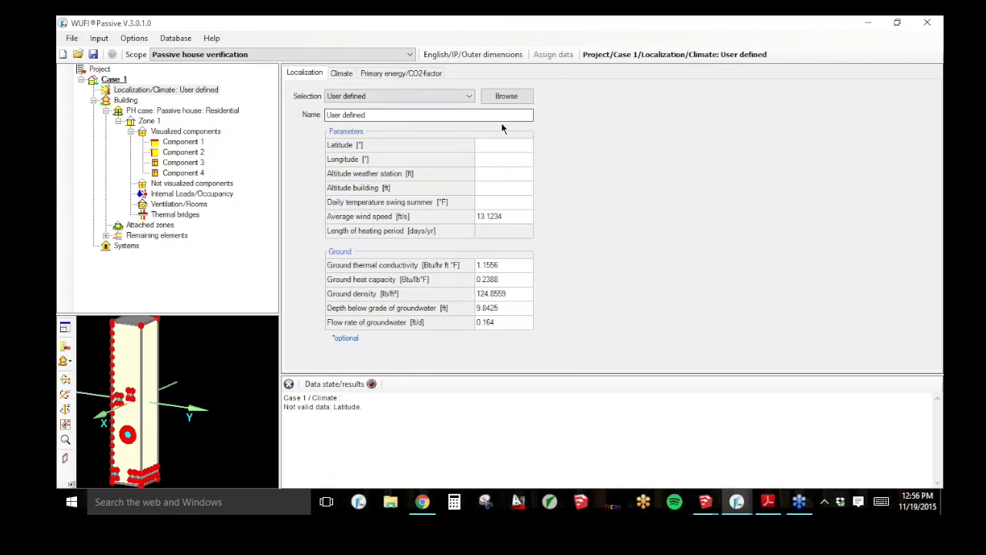
click(506, 96)
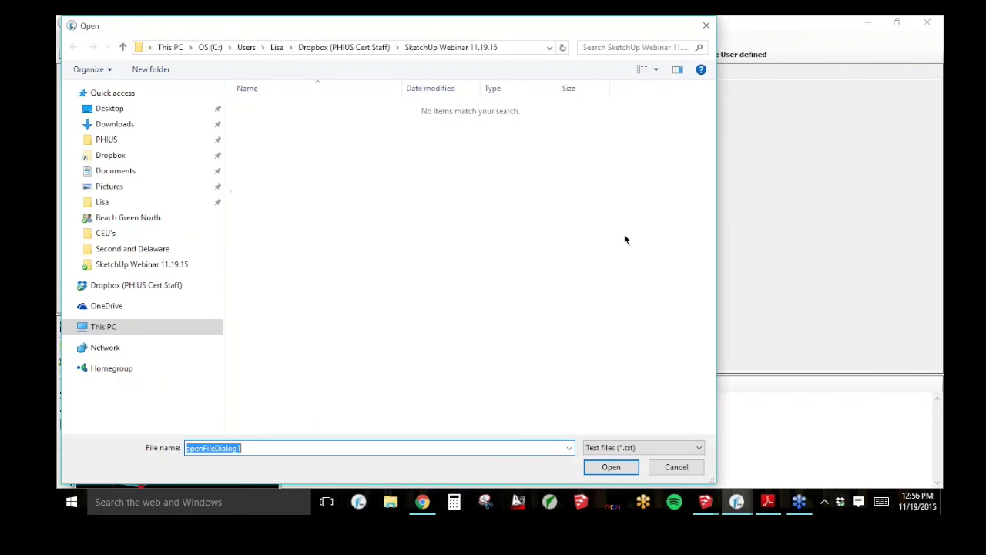
click(706, 26)
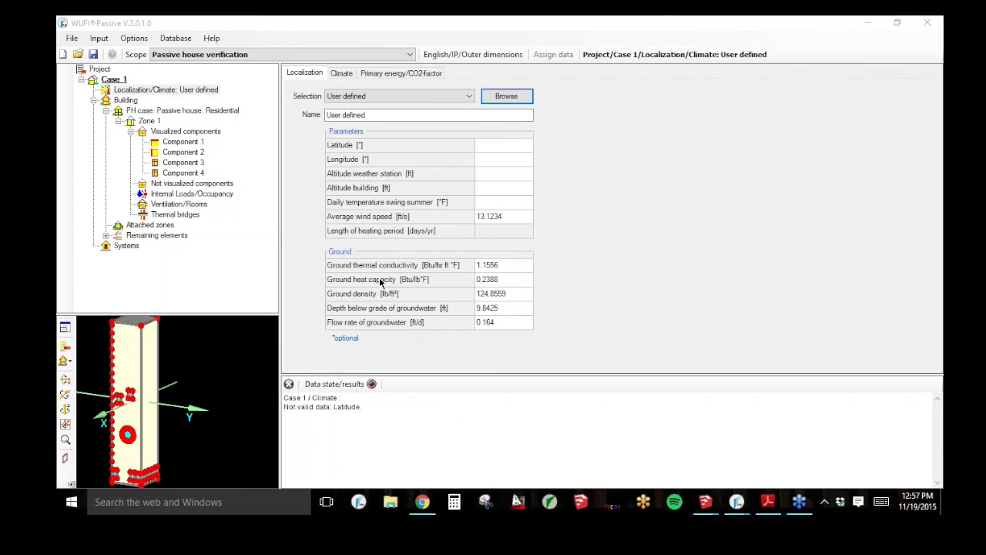
Step: Switch to the house example model in SketchUp
mouse_move(706, 502)
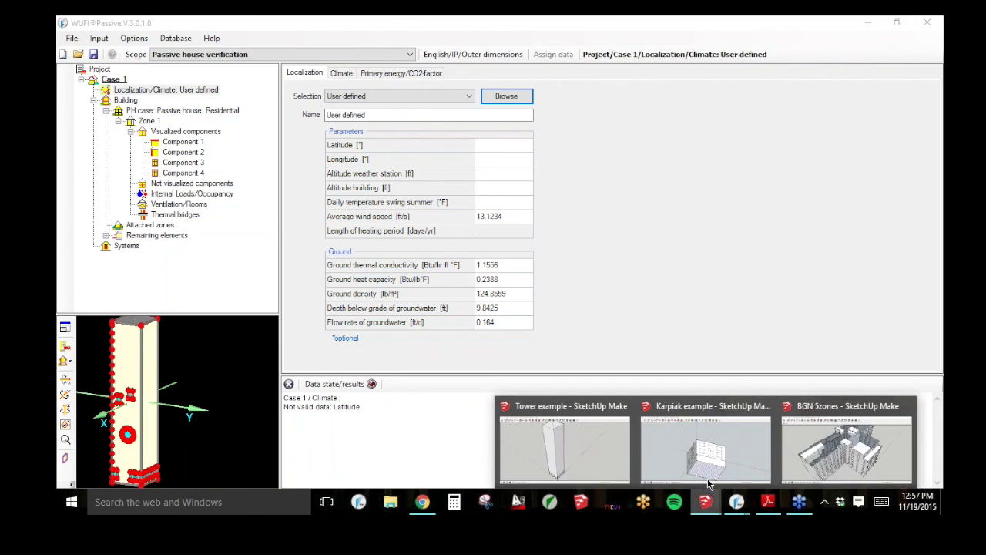
click(706, 447)
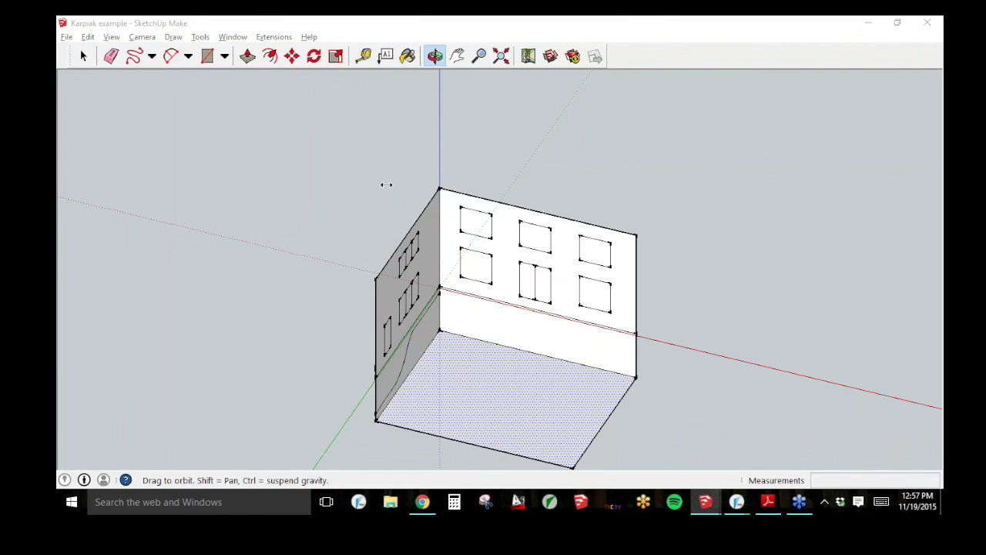